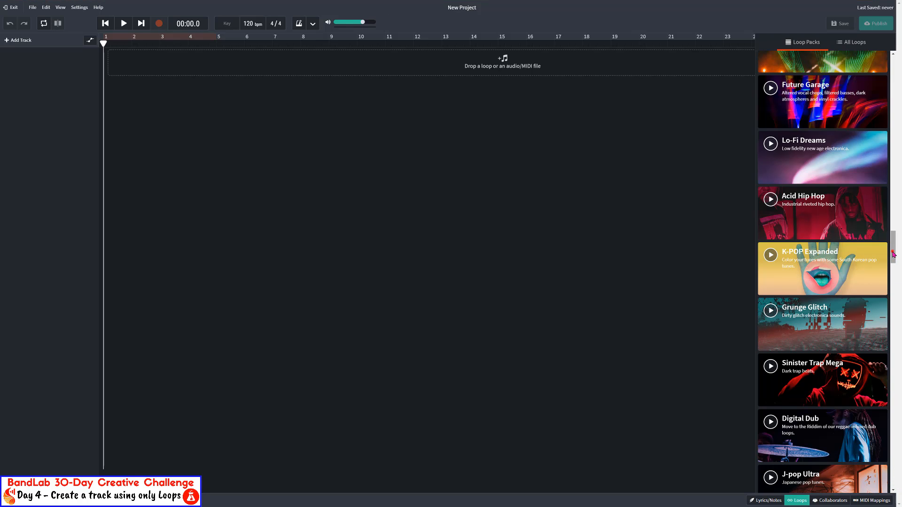
Step: Open the 2-Step Garage loop pack and reset its filter to list all loops
{"action": "left_click_drag", "start_coordinate": [894, 256], "coordinate": [893, 97]}
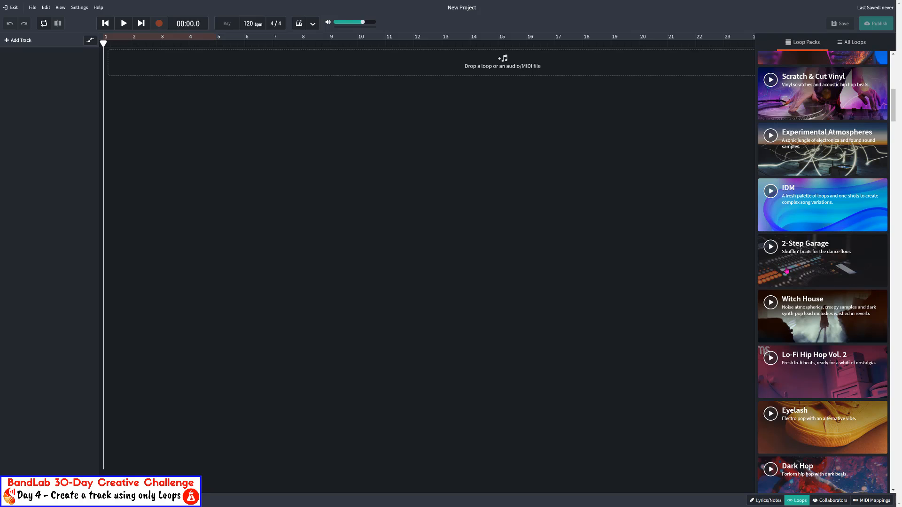
{"action": "left_click", "coordinate": [809, 267]}
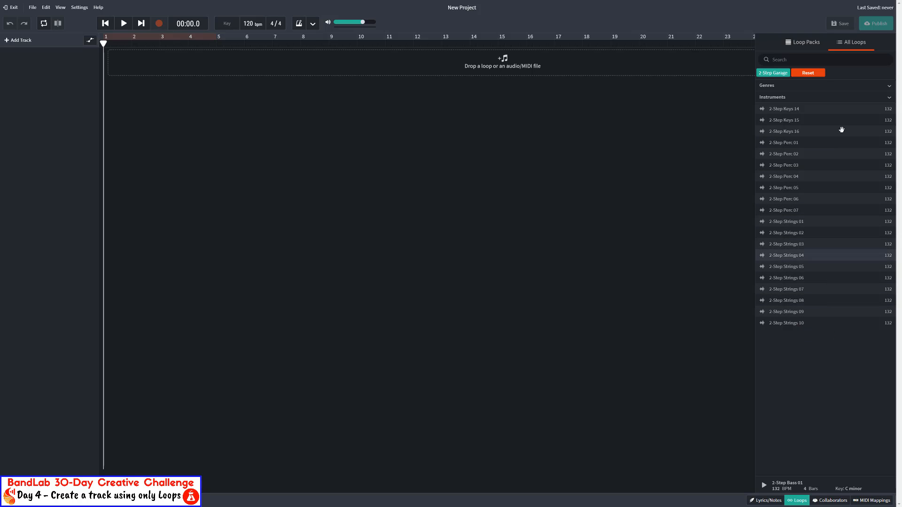
{"action": "left_click", "coordinate": [813, 74]}
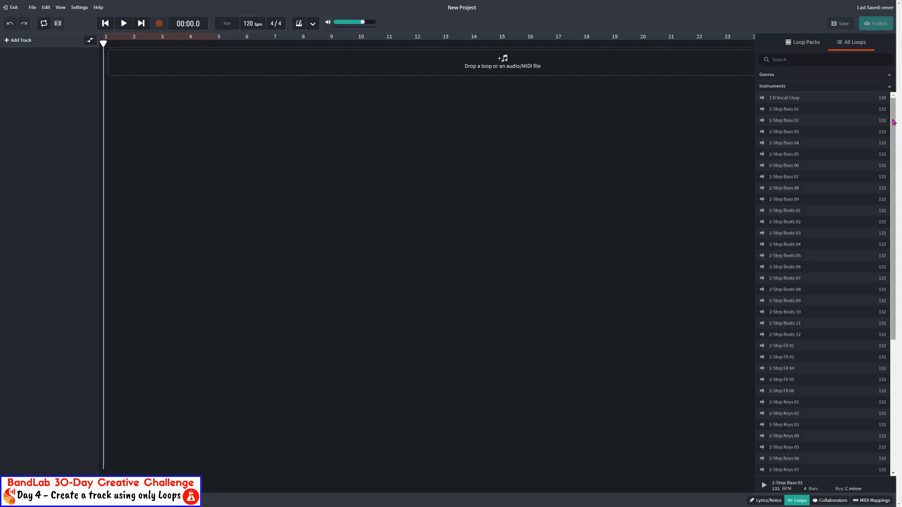
Step: Audition the loops 2-Step Keys 01 to 06 and place 2-Step Keys 06 at bar 1 on a new track
{"action": "left_click_drag", "start_coordinate": [893, 122], "coordinate": [893, 200]}
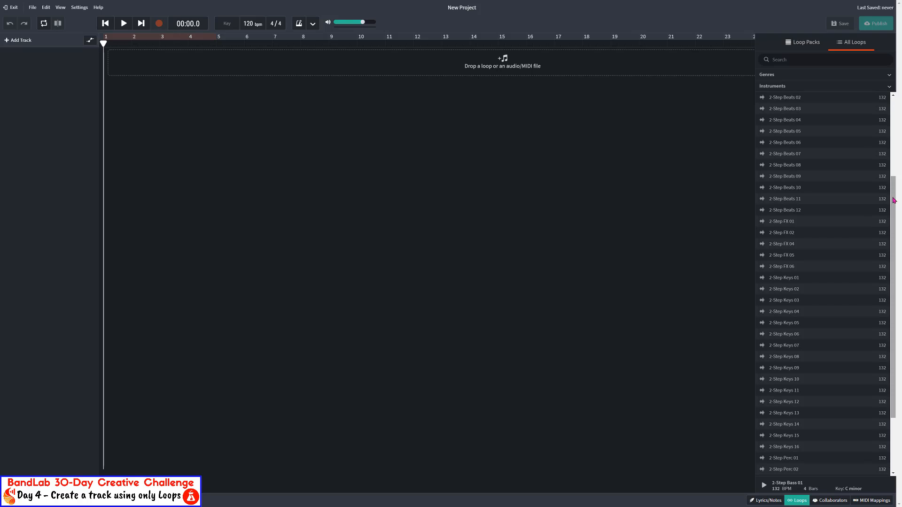
{"action": "left_click", "coordinate": [805, 278]}
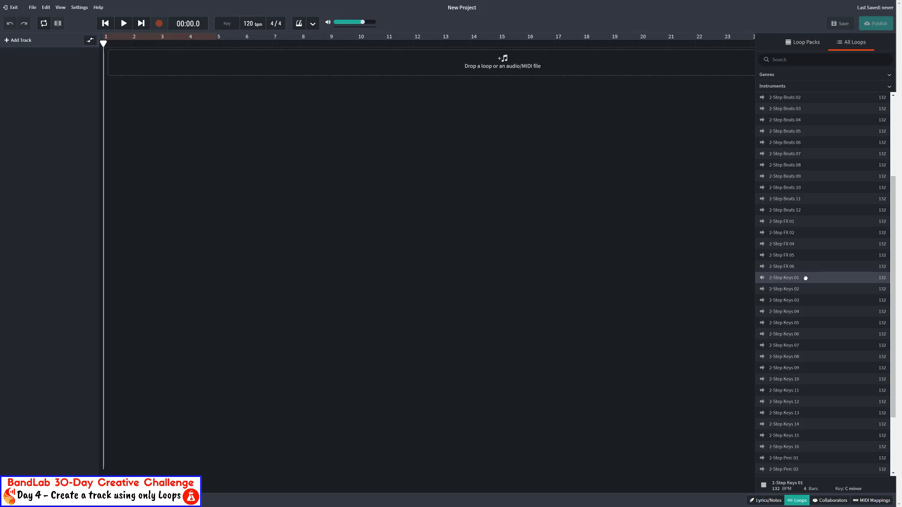
{"action": "key", "text": "Down"}
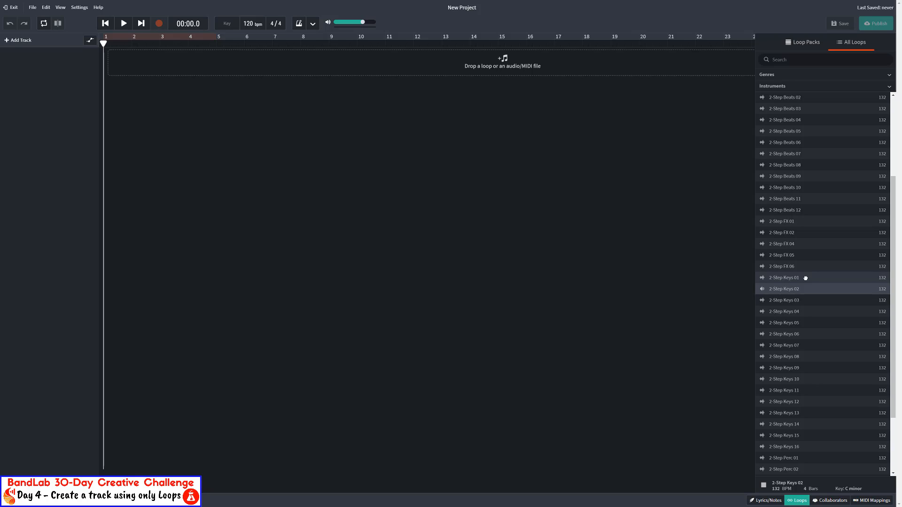
{"action": "key", "text": "Down"}
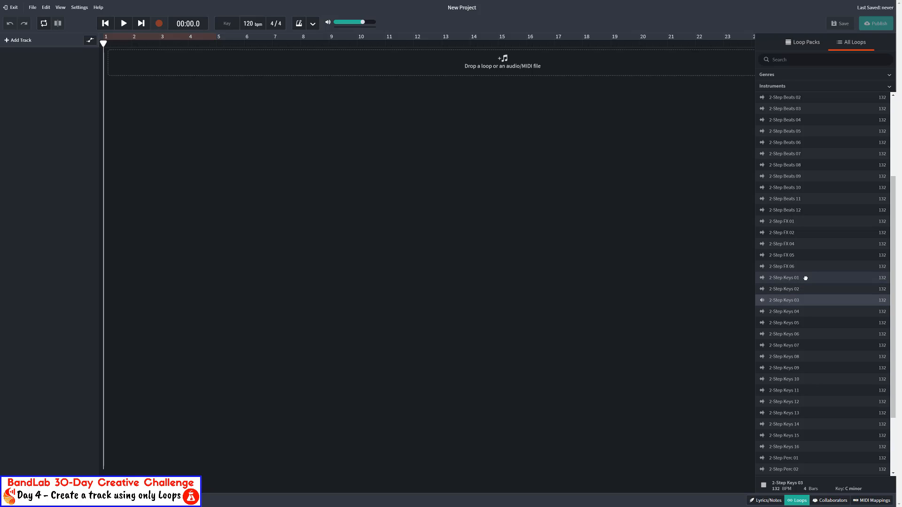
{"action": "key", "text": "Down"}
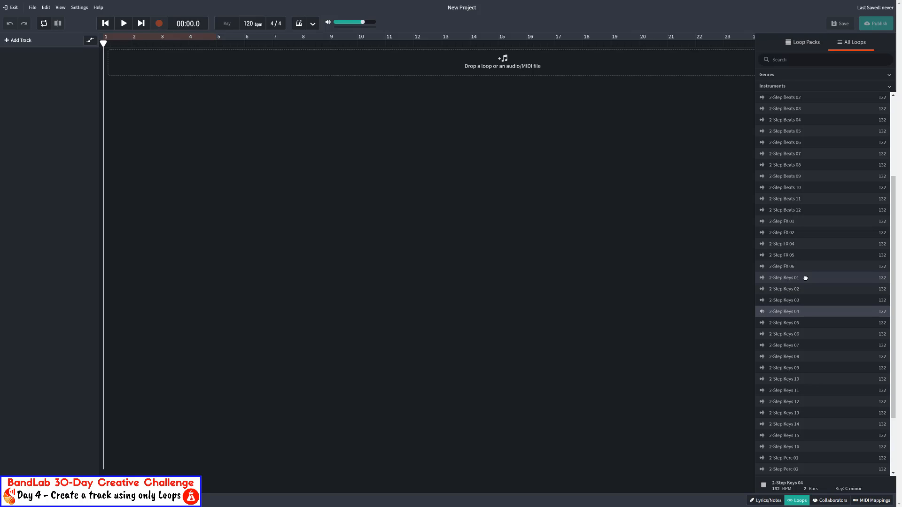
{"action": "key", "text": "Down"}
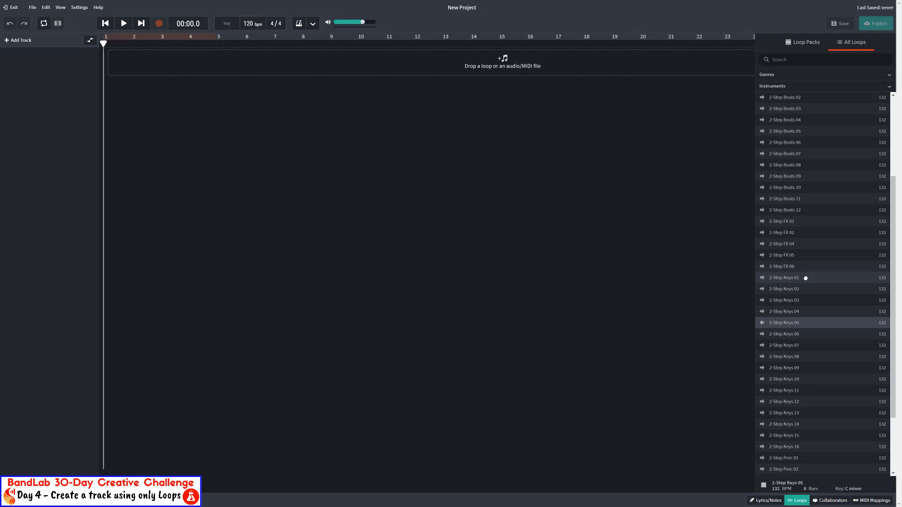
{"action": "key", "text": "Down"}
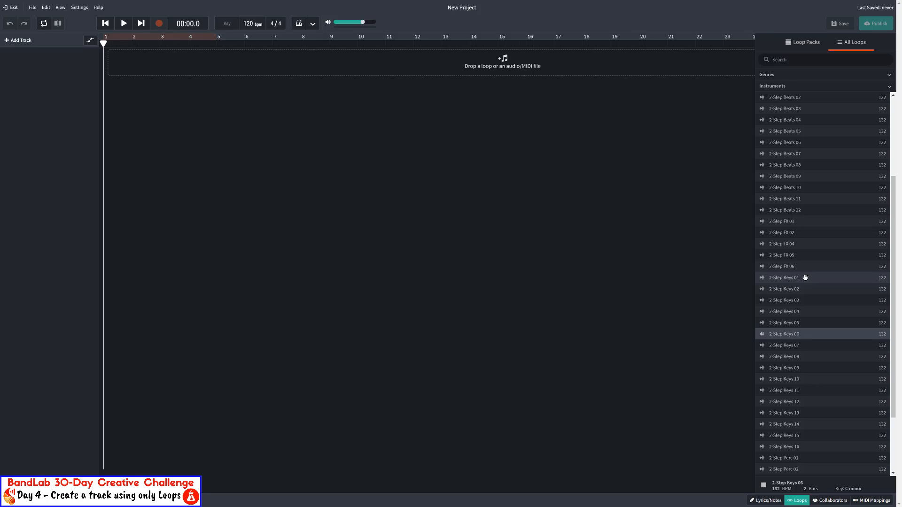
{"action": "left_click", "coordinate": [799, 335]}
{"action": "left_click_drag", "start_coordinate": [798, 335], "coordinate": [127, 64]}
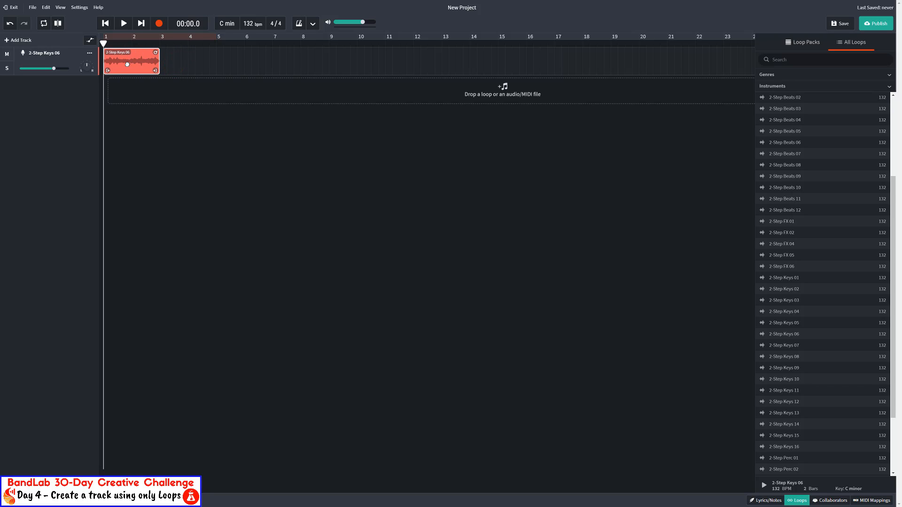
Step: Rename the 2-Step Keys 06 track as Melody Keys
{"action": "double_click", "coordinate": [49, 53]}
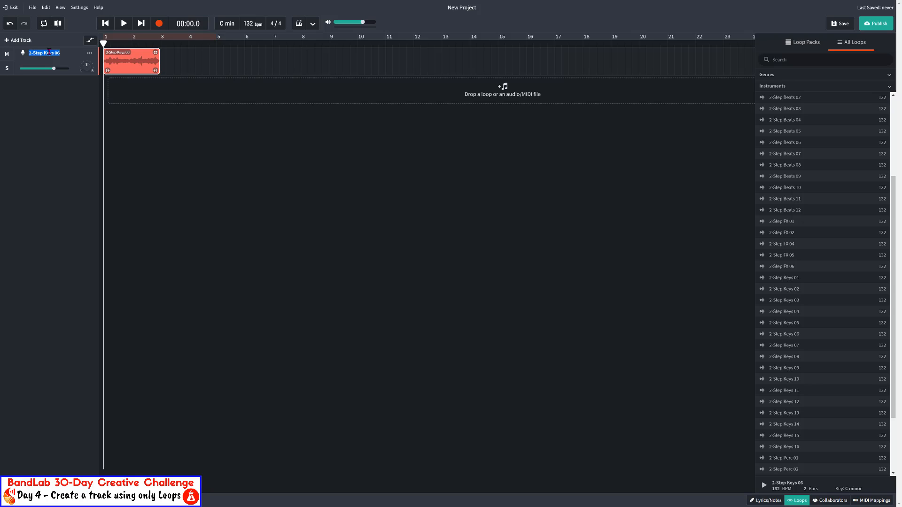
{"action": "type", "text": "Melody Keys"}
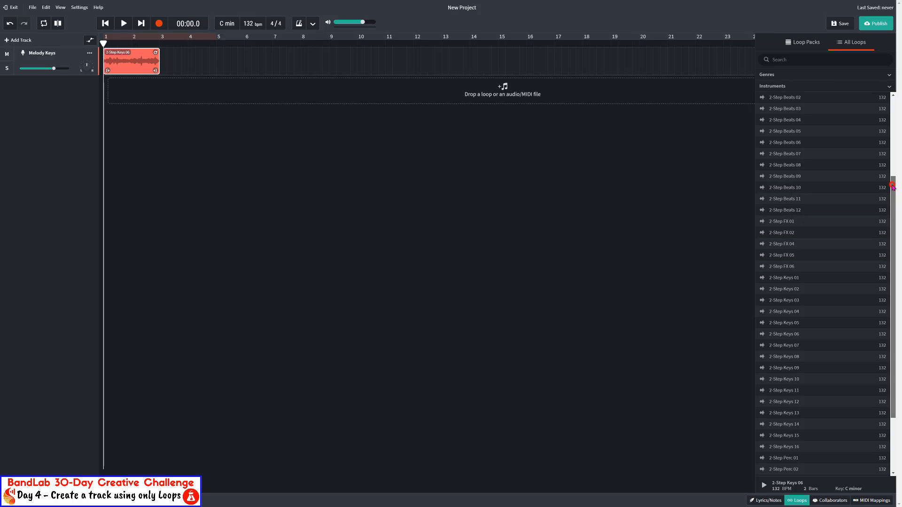
Step: Search the loops and loop packs for "beats", and clear the search
{"action": "left_click_drag", "start_coordinate": [892, 187], "coordinate": [892, 100]}
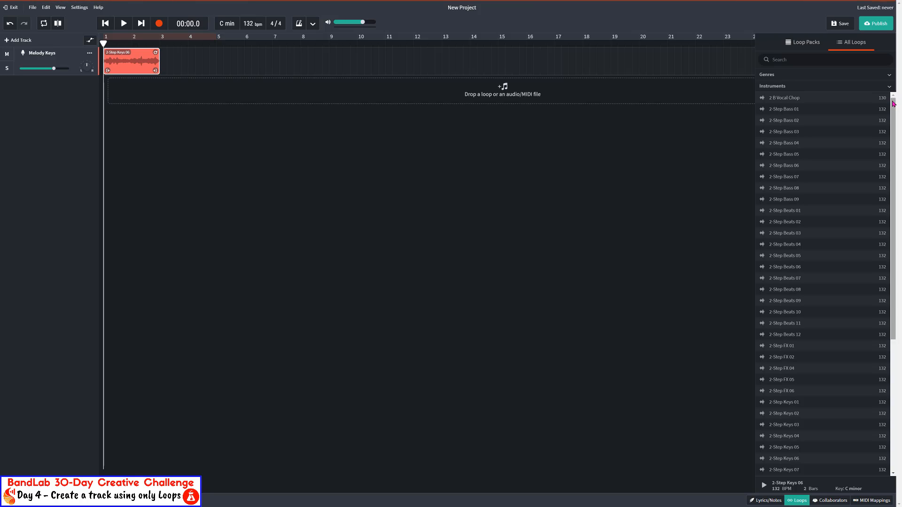
{"action": "left_click", "coordinate": [795, 59]}
{"action": "type", "text": "beats"}
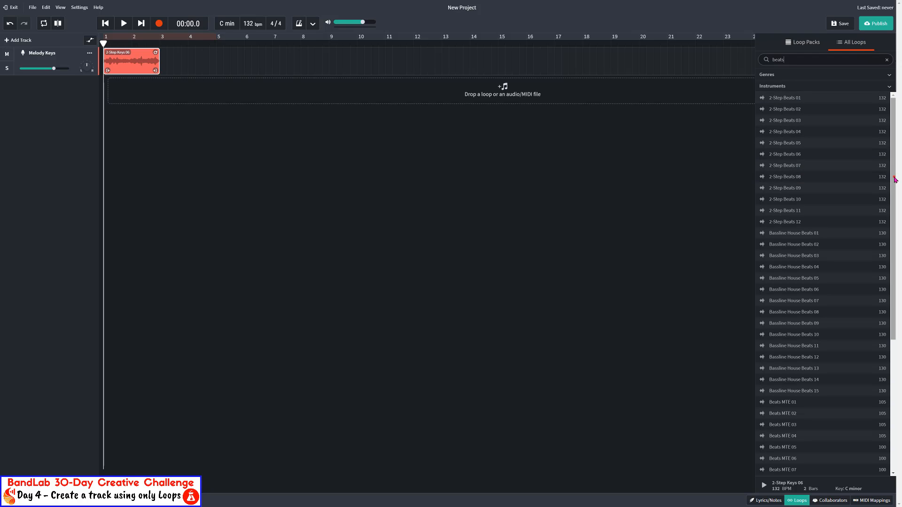
{"action": "mouse_move", "coordinate": [894, 177]}
{"action": "left_mouse_down"}
{"action": "mouse_move", "coordinate": [901, 358]}
{"action": "mouse_move", "coordinate": [899, 163]}
{"action": "left_mouse_up"}
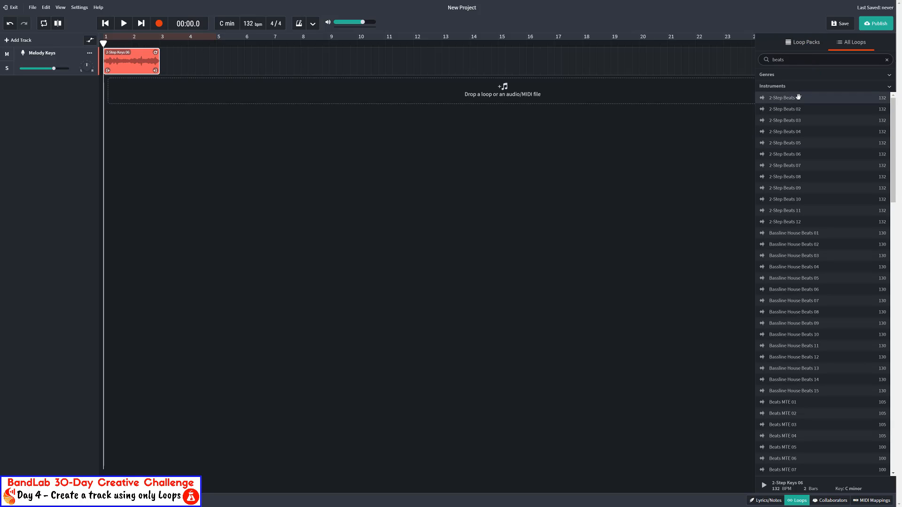
{"action": "left_click", "coordinate": [803, 42]}
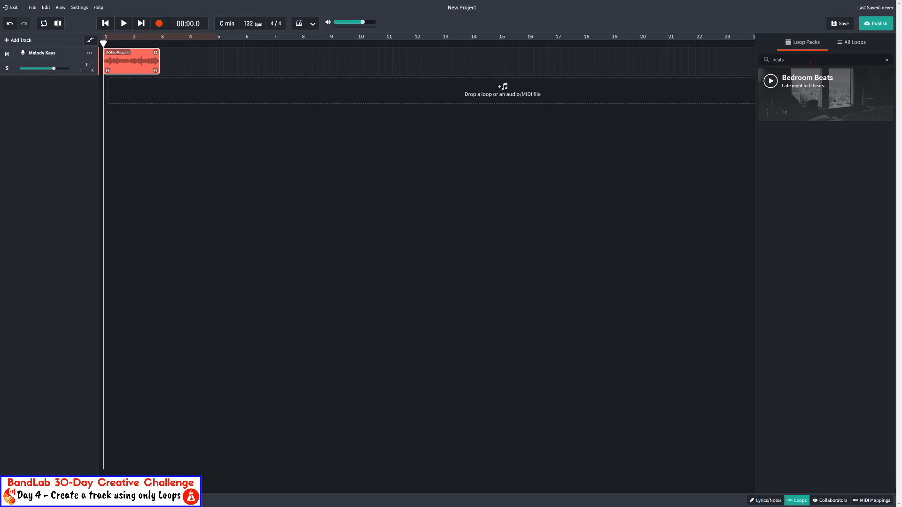
{"action": "left_click", "coordinate": [886, 59]}
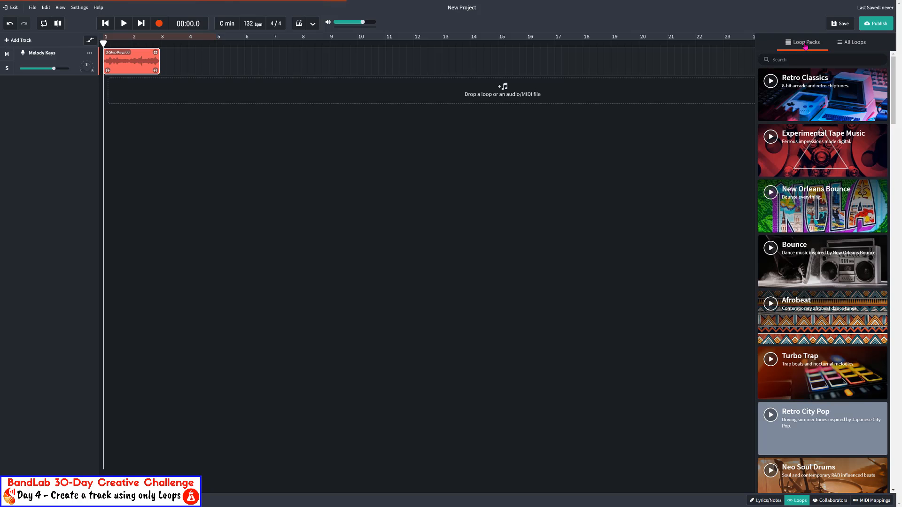
Step: Reopen the 2-Step Garage pack and reset the filter so that all loops are listed again
{"action": "scroll", "coordinate": [797, 228], "scroll_direction": "down", "scroll_amount": 2}
{"action": "scroll", "coordinate": [796, 228], "scroll_direction": "down", "scroll_amount": 5}
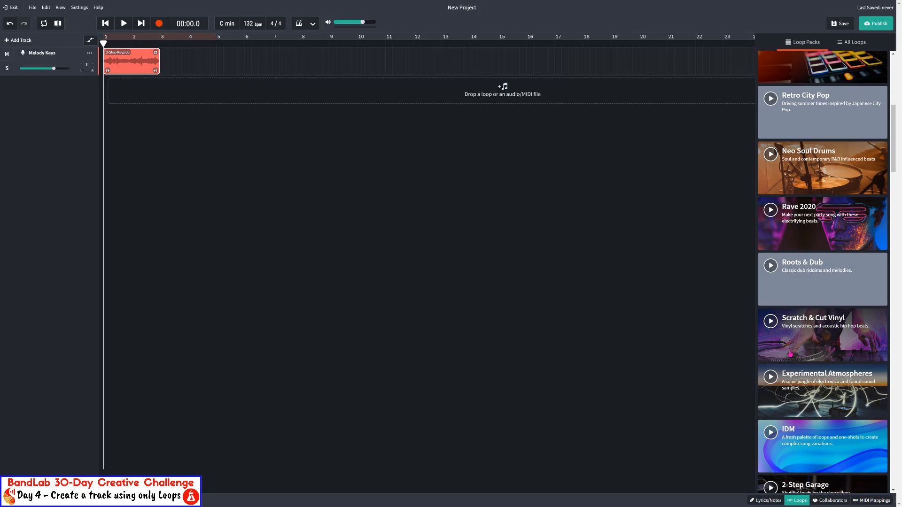
{"action": "scroll", "coordinate": [796, 320], "scroll_direction": "down", "scroll_amount": 5}
{"action": "left_click", "coordinate": [802, 287]}
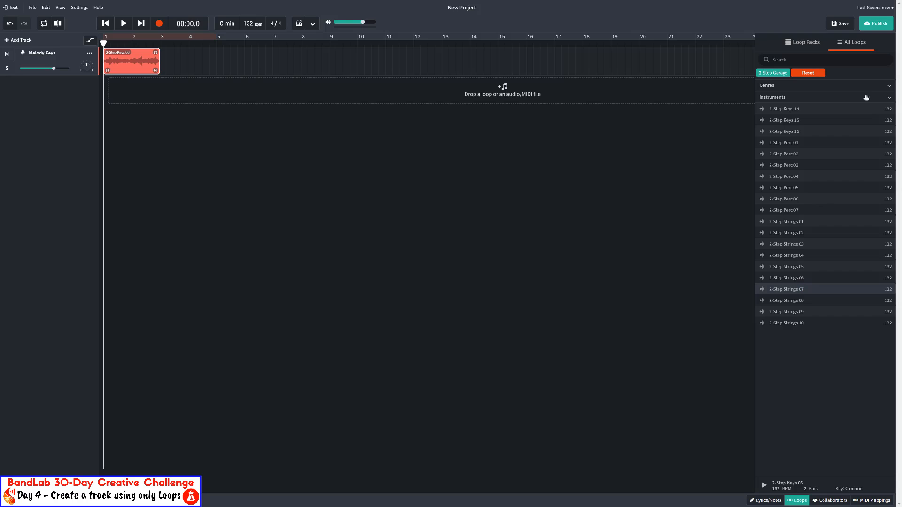
{"action": "left_click", "coordinate": [817, 76]}
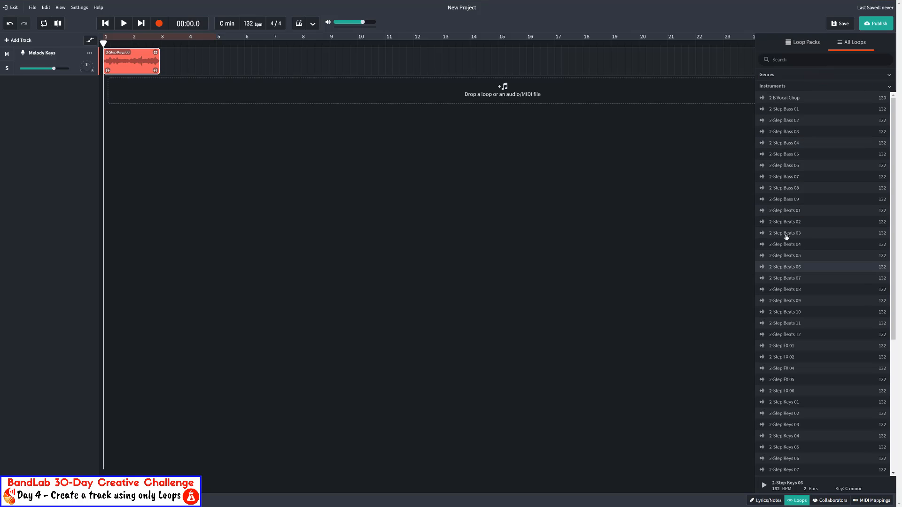
Step: Audition the loops 2-Step Beats 01 to 12 and place 2-Step Beats 02 at bar 1 on a new track below Melody Keys
{"action": "left_click", "coordinate": [794, 211]}
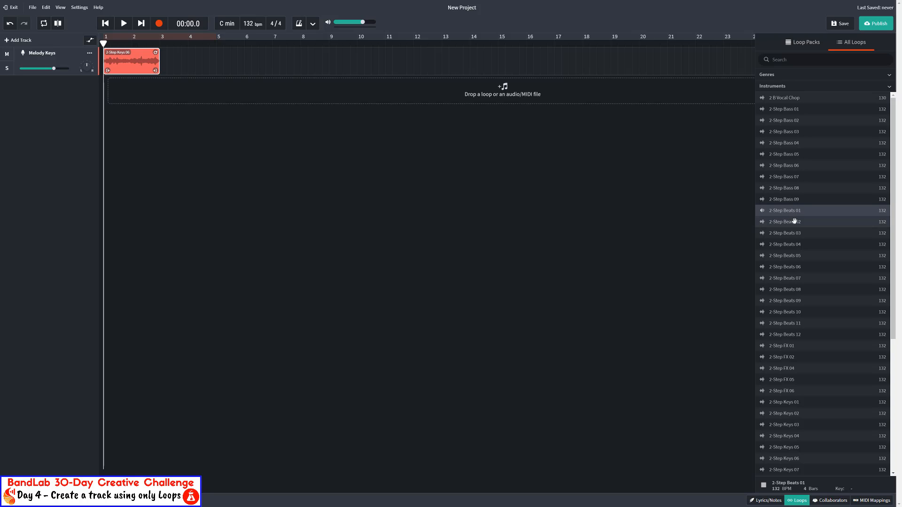
{"action": "left_click", "coordinate": [794, 222]}
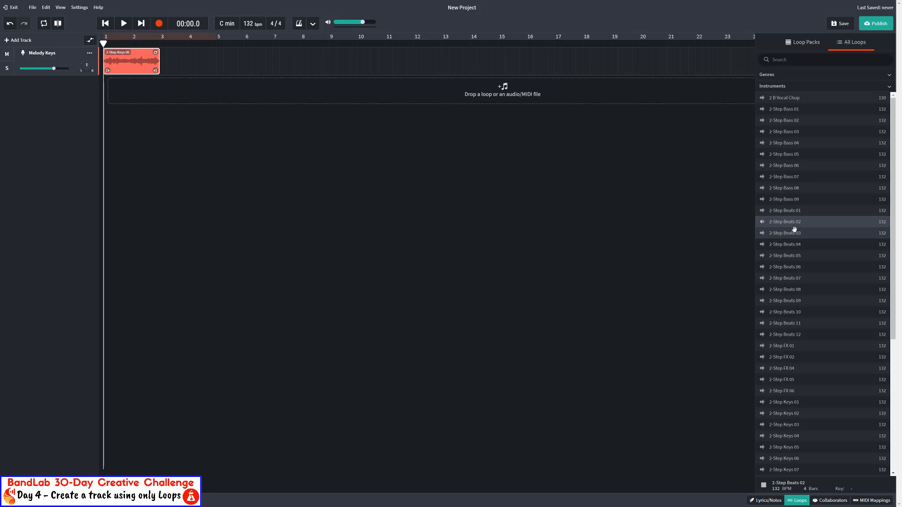
{"action": "left_click", "coordinate": [794, 233]}
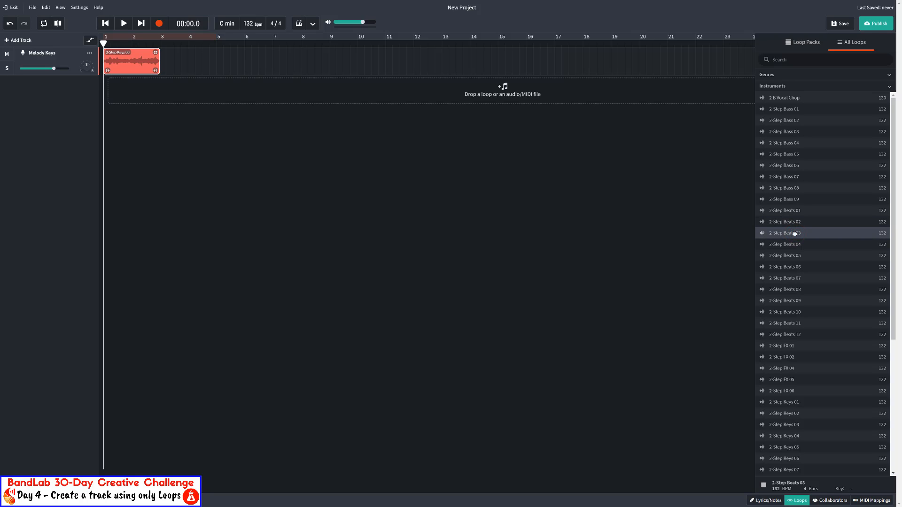
{"action": "left_click", "coordinate": [794, 244]}
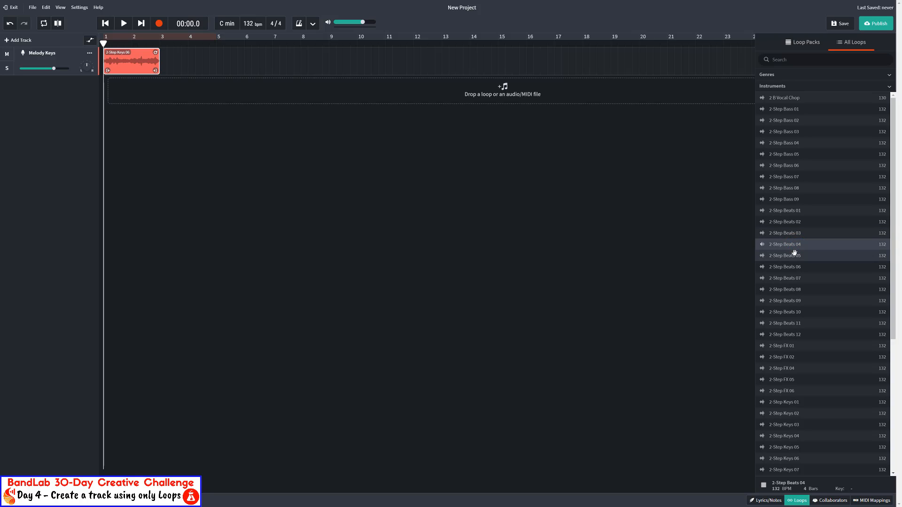
{"action": "left_click", "coordinate": [794, 255]}
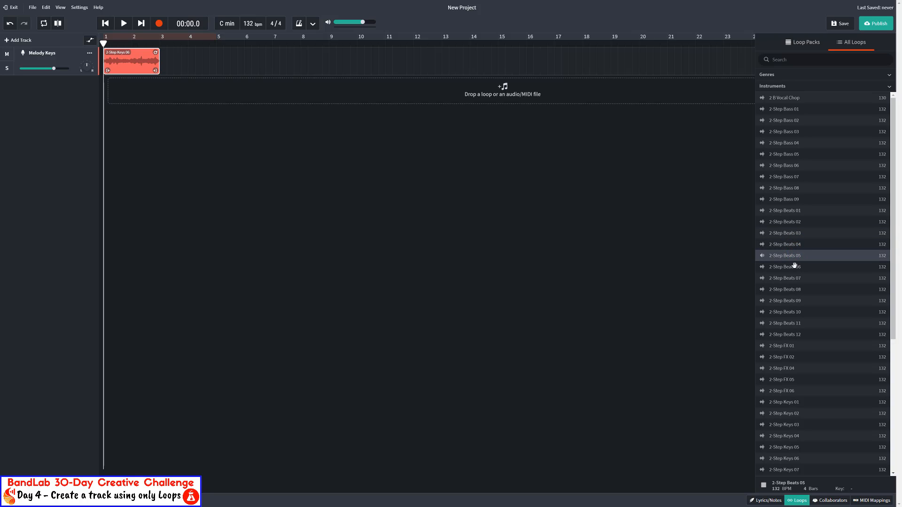
{"action": "left_click", "coordinate": [794, 266]}
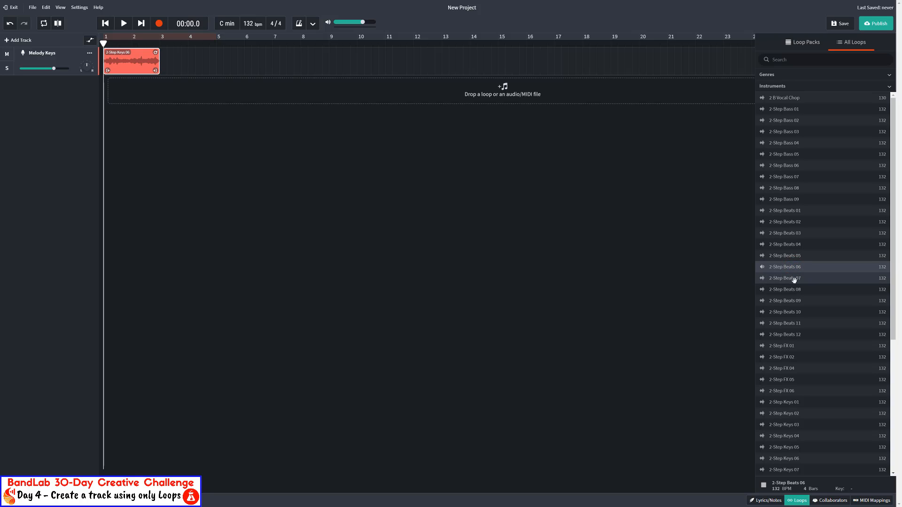
{"action": "left_click", "coordinate": [794, 279]}
{"action": "left_click", "coordinate": [794, 289]}
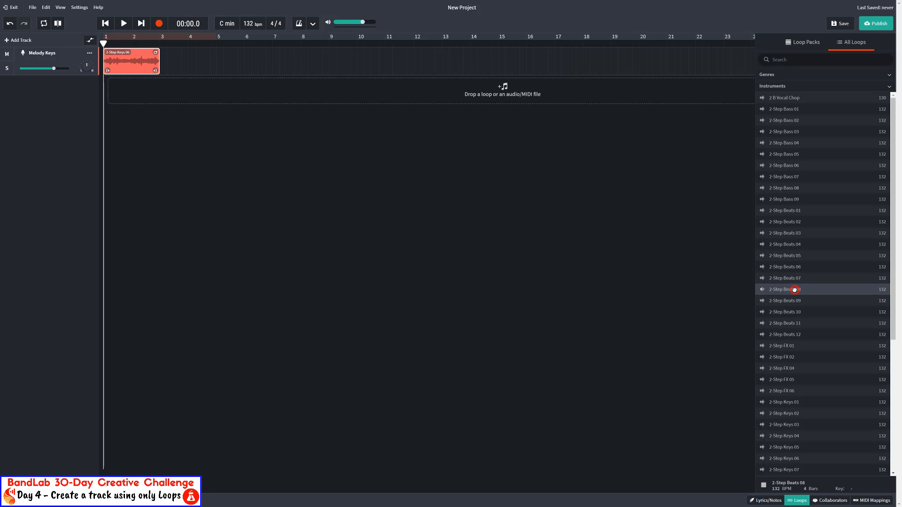
{"action": "left_click", "coordinate": [795, 301]}
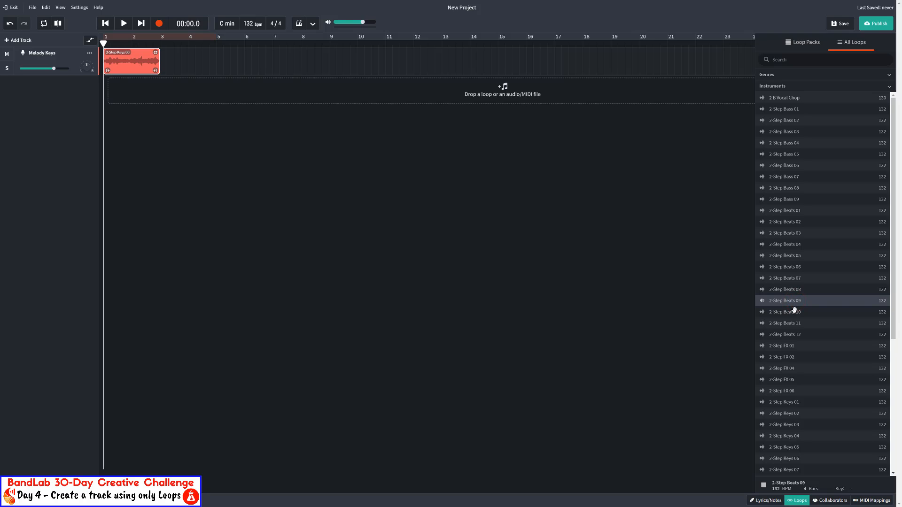
{"action": "left_click", "coordinate": [794, 312]}
{"action": "left_click", "coordinate": [794, 323]}
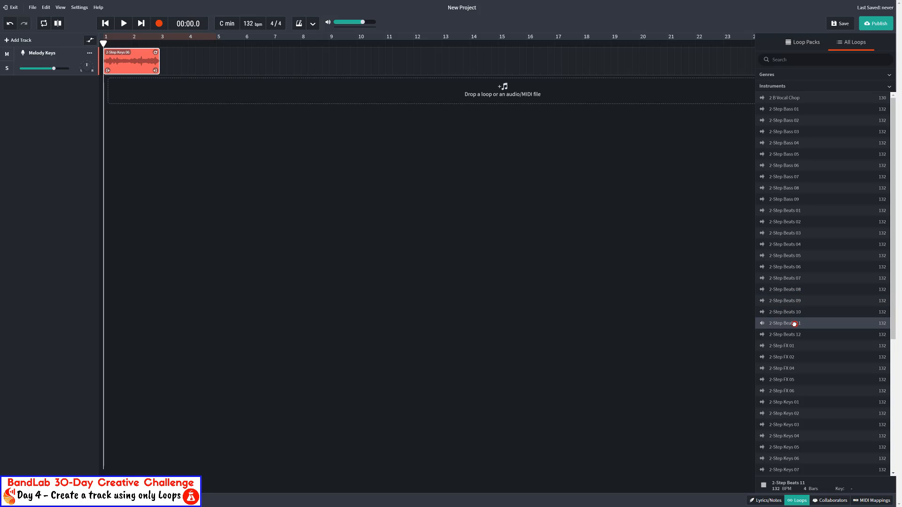
{"action": "left_click", "coordinate": [794, 334]}
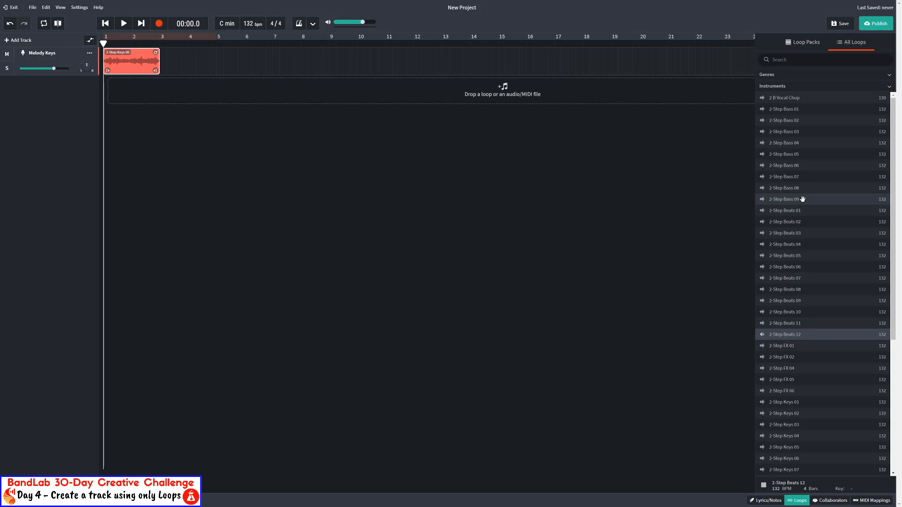
{"action": "left_click", "coordinate": [802, 221]}
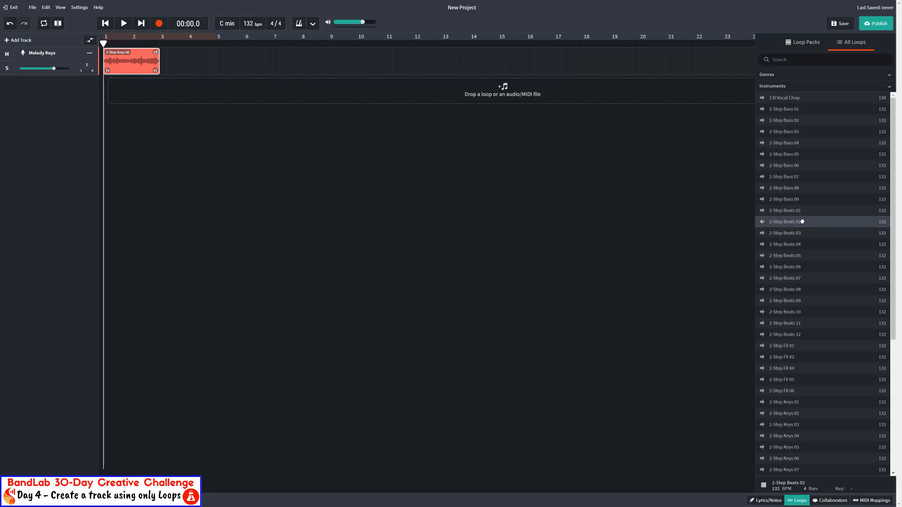
{"action": "left_click_drag", "start_coordinate": [806, 222], "coordinate": [120, 88]}
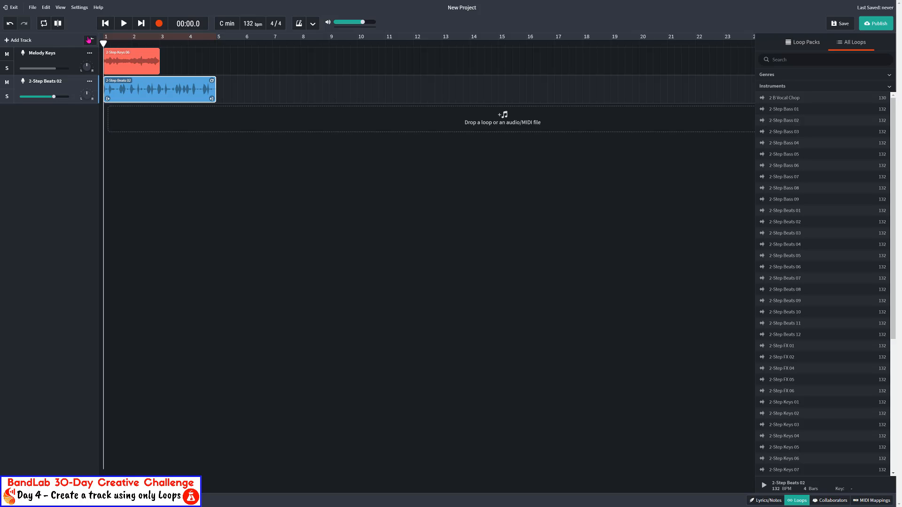
{"action": "left_click", "coordinate": [62, 8]}
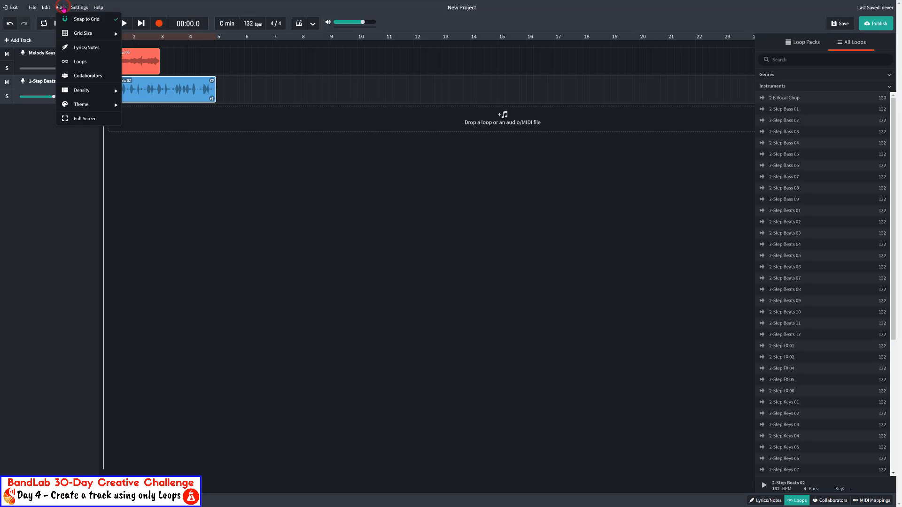
{"action": "mouse_move", "coordinate": [90, 35]}
{"action": "left_click", "coordinate": [183, 61]}
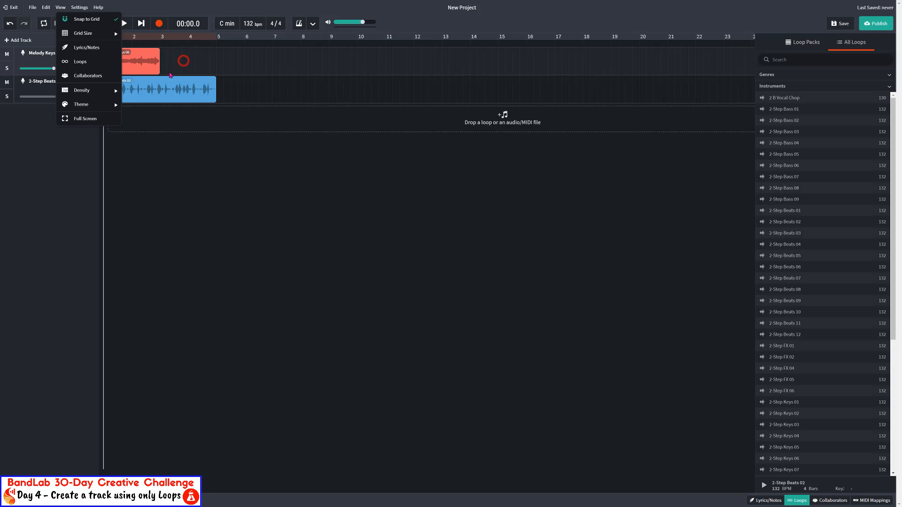
Step: Try shifting the 2-Step Beats 02 clip half a bar along the timeline, and return it to bar 1
{"action": "left_click", "coordinate": [125, 86]}
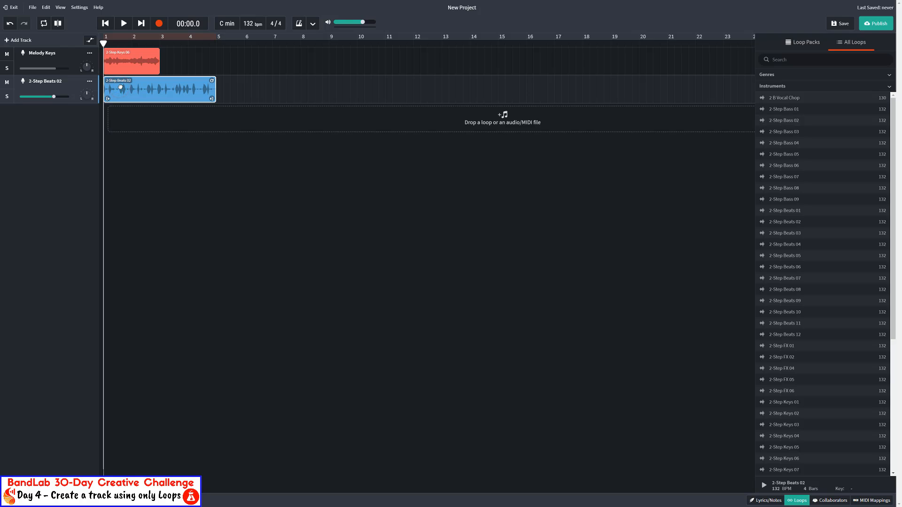
{"action": "left_click_drag", "start_coordinate": [121, 86], "coordinate": [133, 85]}
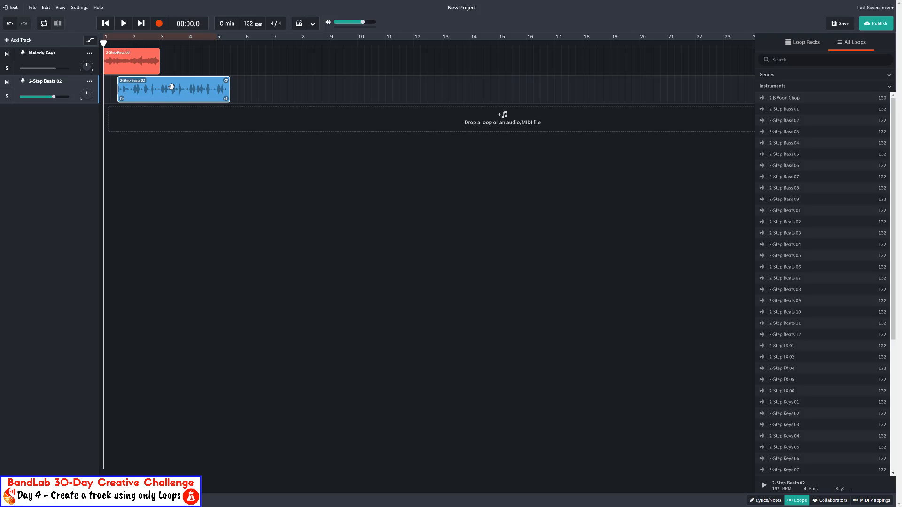
{"action": "left_click_drag", "start_coordinate": [189, 86], "coordinate": [149, 88]}
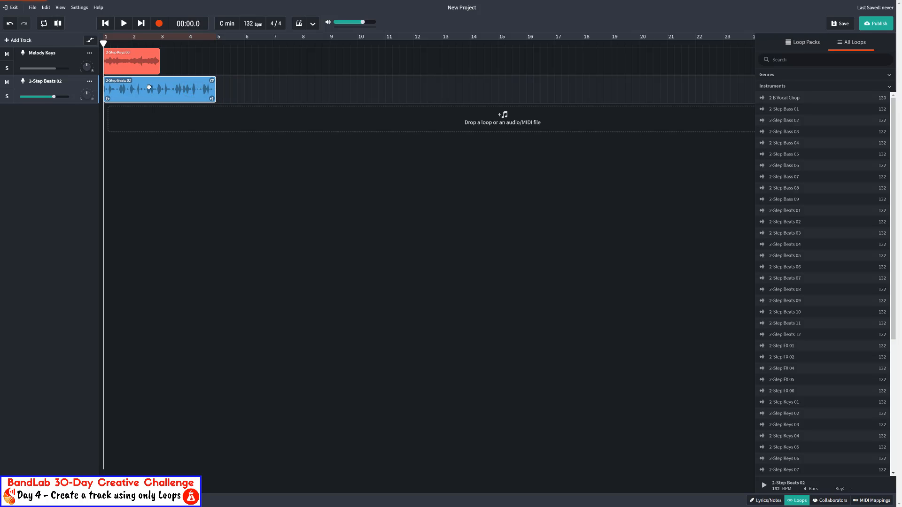
Step: Set the grid size to 1/2 and move the 2-Step Keys 06 clip in half-bar increments to bar 2
{"action": "left_click", "coordinate": [61, 7]}
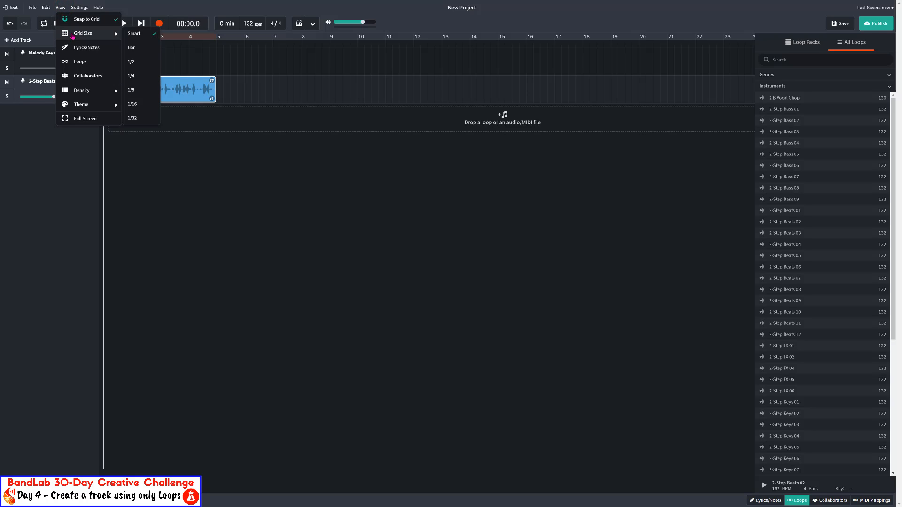
{"action": "left_click", "coordinate": [149, 63]}
{"action": "left_click", "coordinate": [198, 59]}
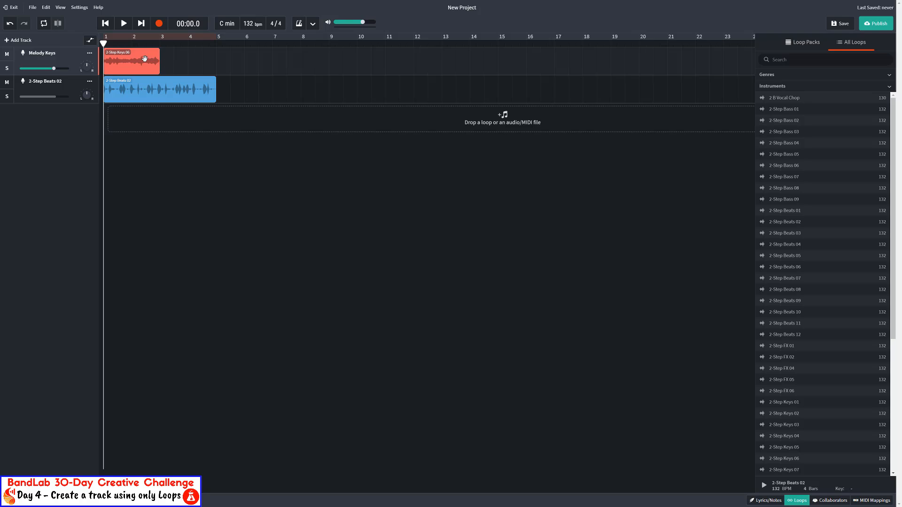
{"action": "left_click_drag", "start_coordinate": [140, 60], "coordinate": [154, 60]}
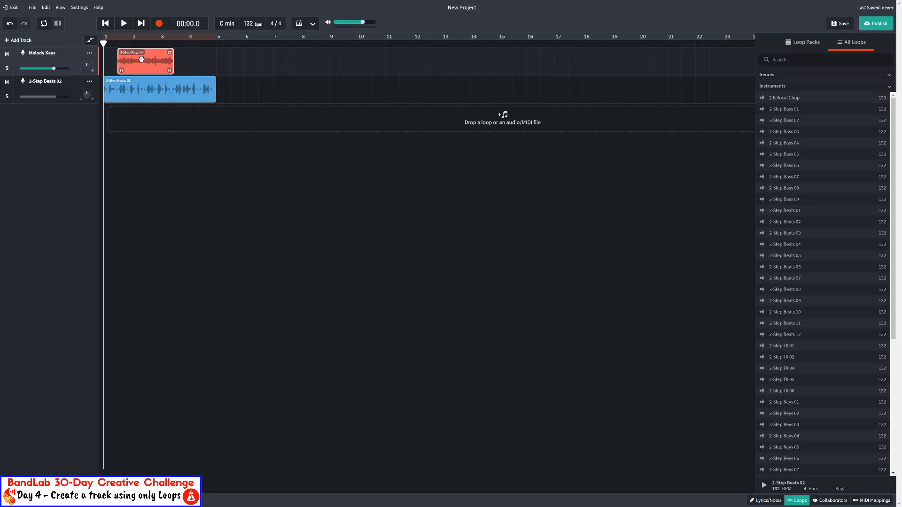
{"action": "left_click_drag", "start_coordinate": [138, 59], "coordinate": [152, 59]}
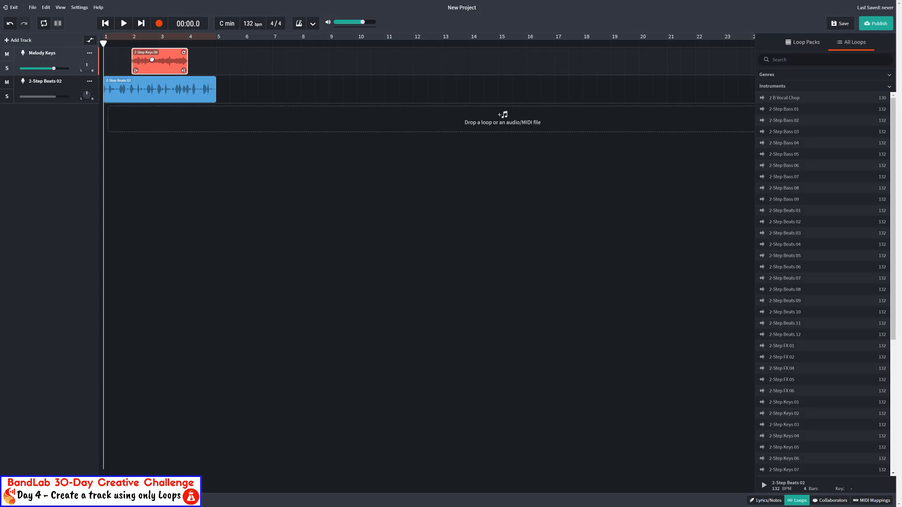
Step: Set the grid size to 1/4
{"action": "left_click", "coordinate": [62, 8]}
{"action": "mouse_move", "coordinate": [78, 36]}
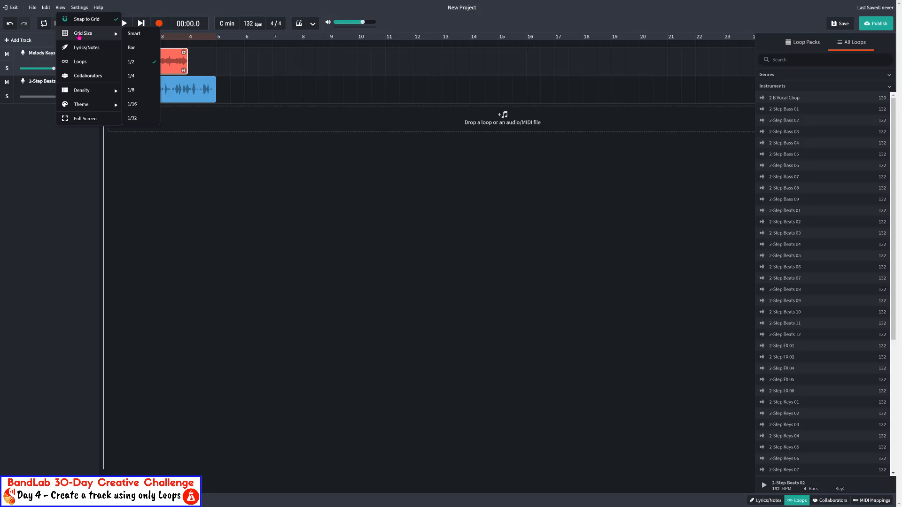
{"action": "left_click", "coordinate": [135, 77]}
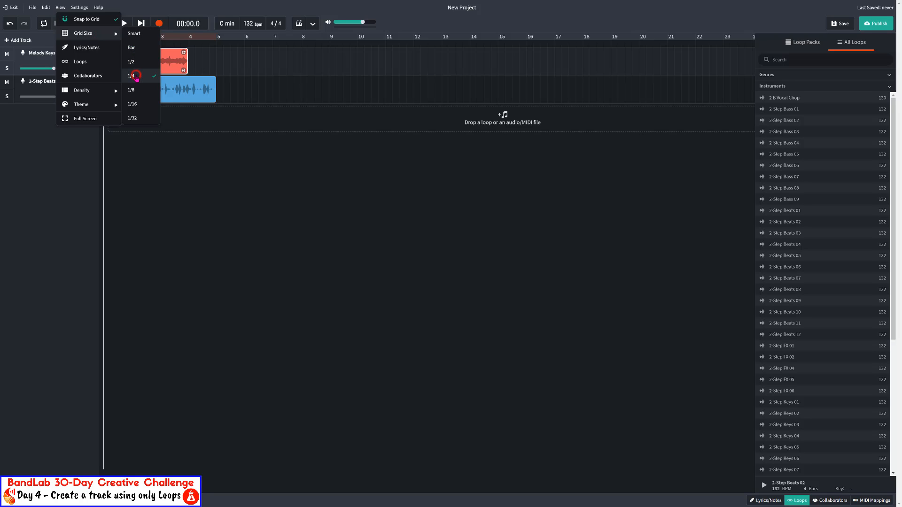
{"action": "left_click", "coordinate": [210, 55]}
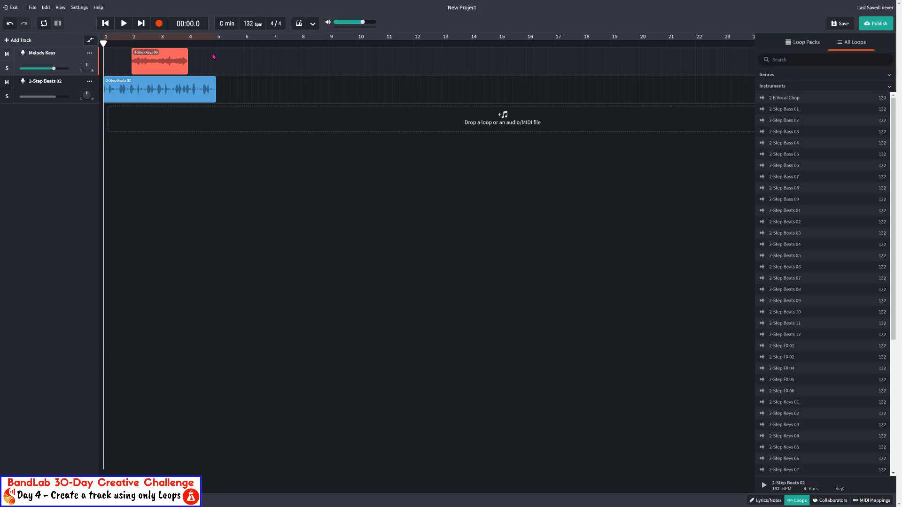
Step: Place the playhead at bar 5 and move the 2-Step Keys 06 clip back to bar 1
{"action": "left_click", "coordinate": [190, 44]}
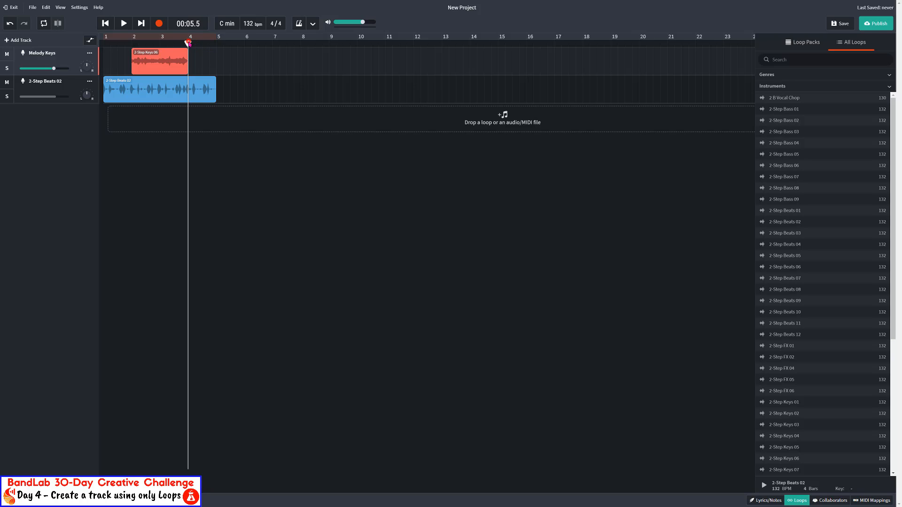
{"action": "left_click", "coordinate": [216, 42]}
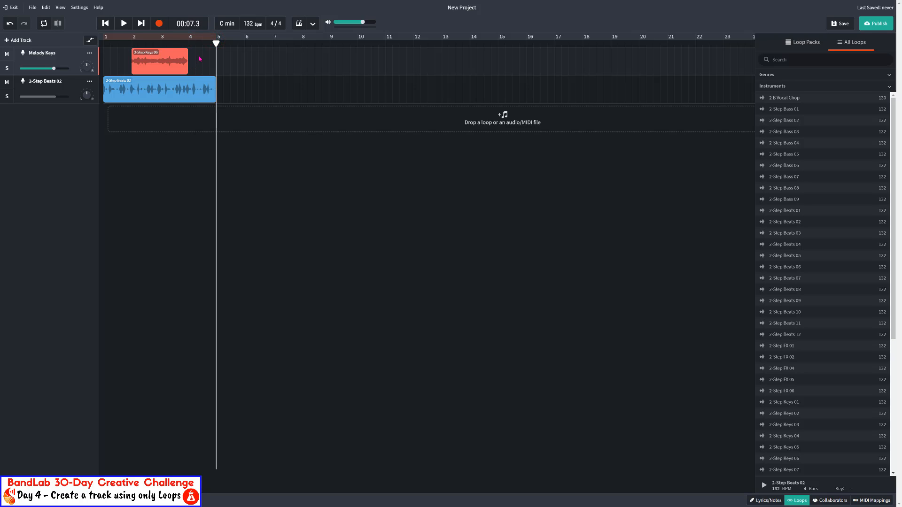
{"action": "mouse_move", "coordinate": [165, 53]}
{"action": "left_mouse_down"}
{"action": "mouse_move", "coordinate": [189, 53]}
{"action": "mouse_move", "coordinate": [109, 55]}
{"action": "left_mouse_up"}
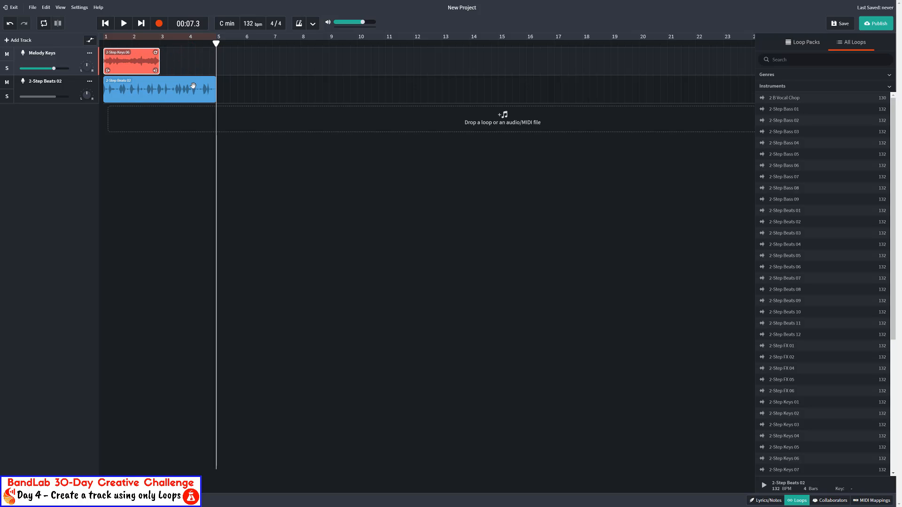
{"action": "mouse_move", "coordinate": [149, 86]}
{"action": "left_mouse_down"}
{"action": "mouse_move", "coordinate": [220, 82]}
{"action": "mouse_move", "coordinate": [148, 87]}
{"action": "left_mouse_up"}
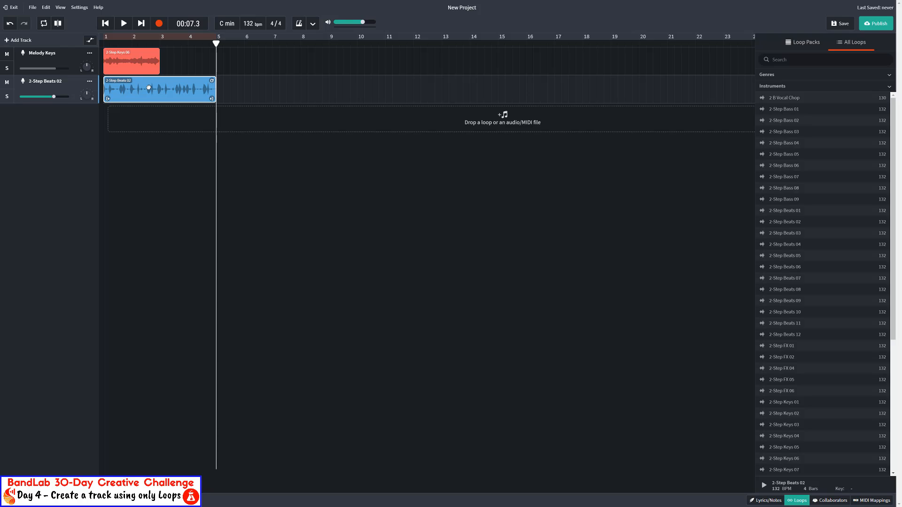
Step: Try moving the 2-Step Beats 02 clip freely with Snap to Grid turned off, and turn snapping back on
{"action": "left_click", "coordinate": [60, 8]}
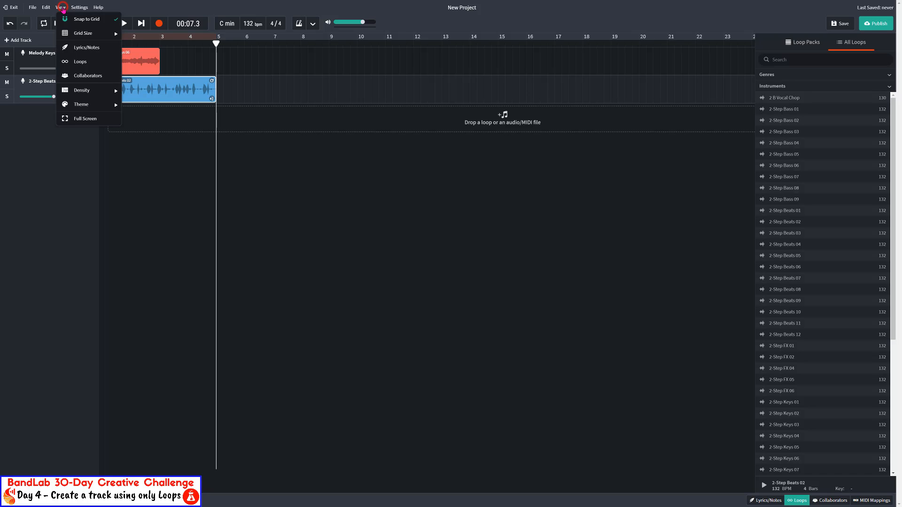
{"action": "left_click", "coordinate": [115, 20]}
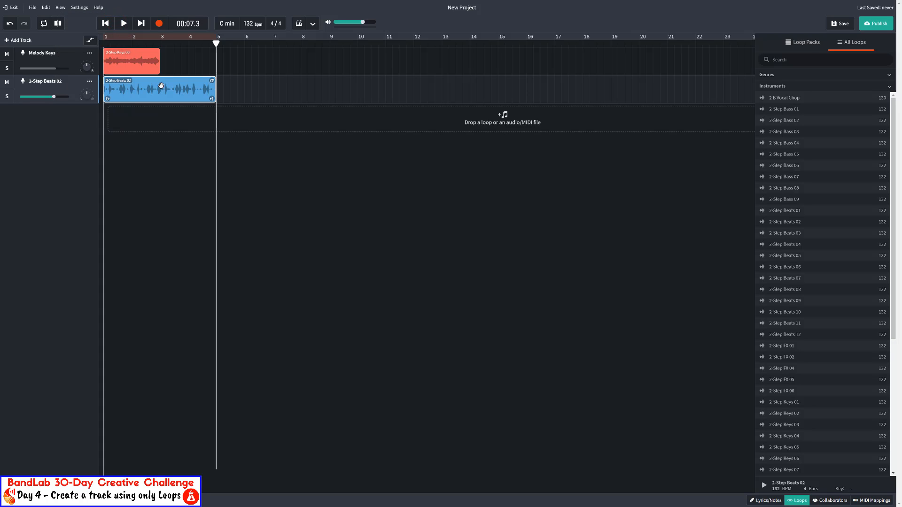
{"action": "left_click_drag", "start_coordinate": [161, 86], "coordinate": [99, 94]}
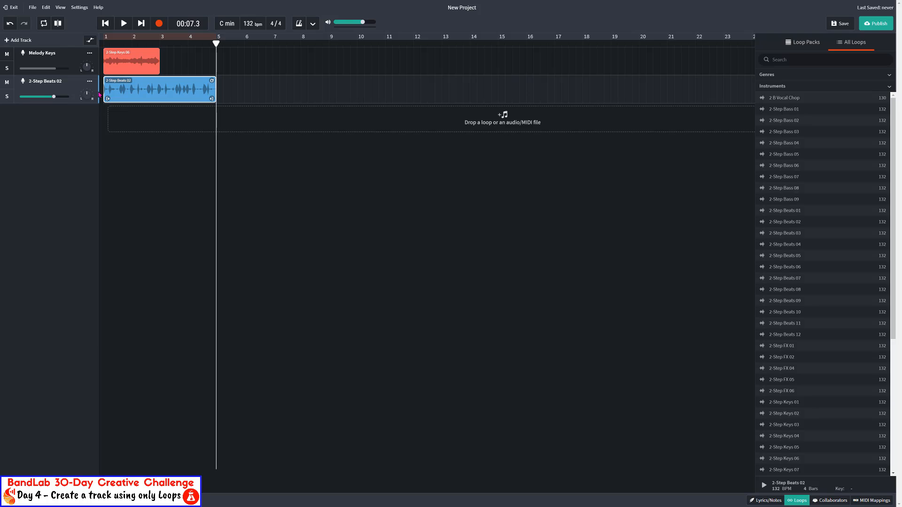
{"action": "left_click", "coordinate": [124, 60]}
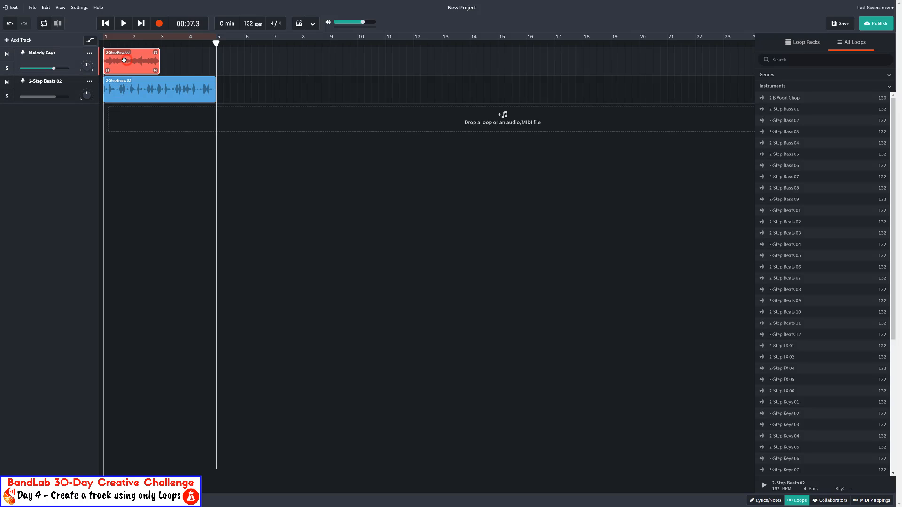
{"action": "left_click", "coordinate": [133, 89]}
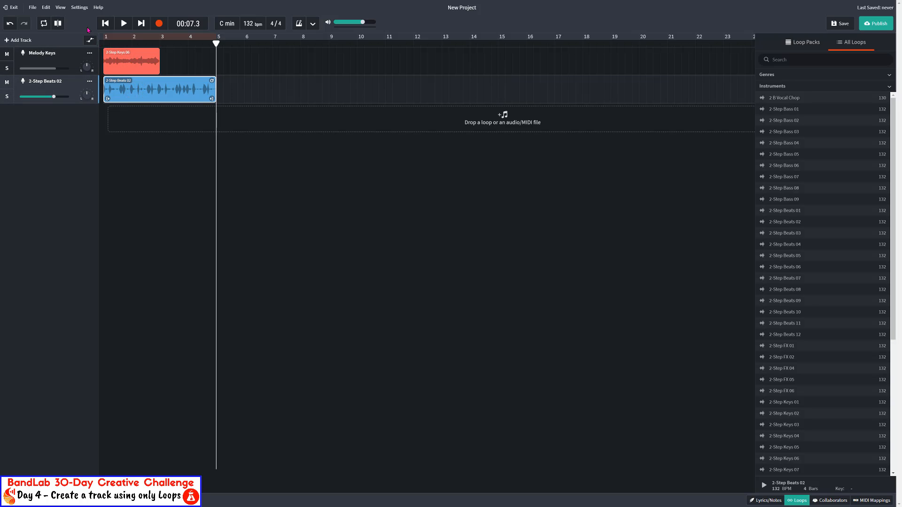
{"action": "left_click", "coordinate": [60, 7]}
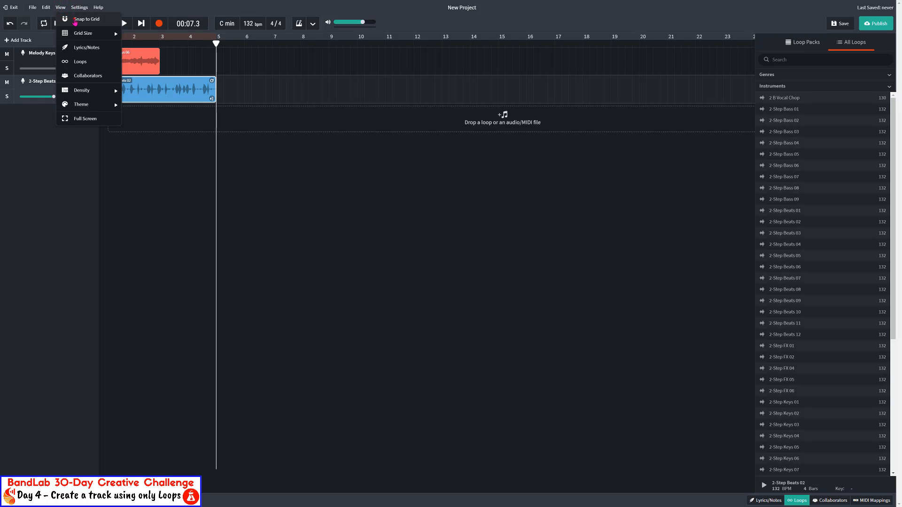
{"action": "left_click", "coordinate": [74, 21]}
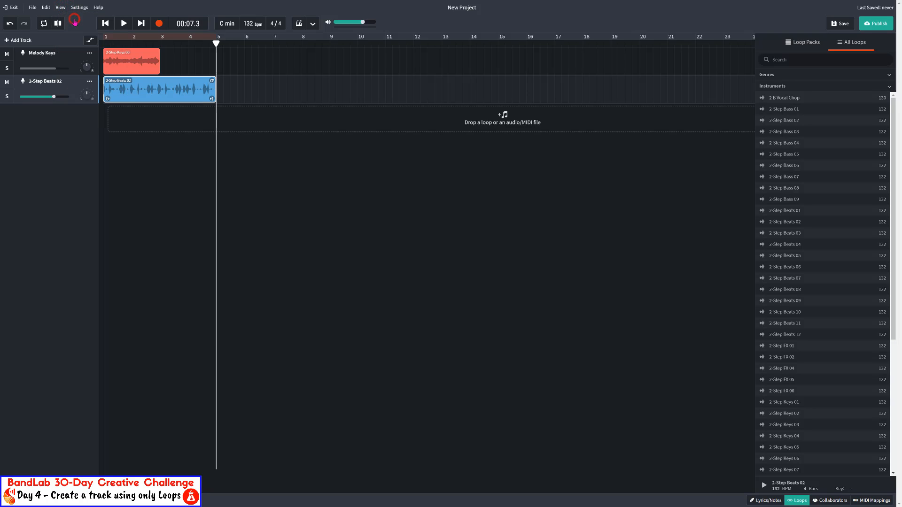
Step: Play the keys and beats clips together from the start of the project, and pause the playback
{"action": "left_click", "coordinate": [106, 23]}
{"action": "left_click", "coordinate": [123, 26]}
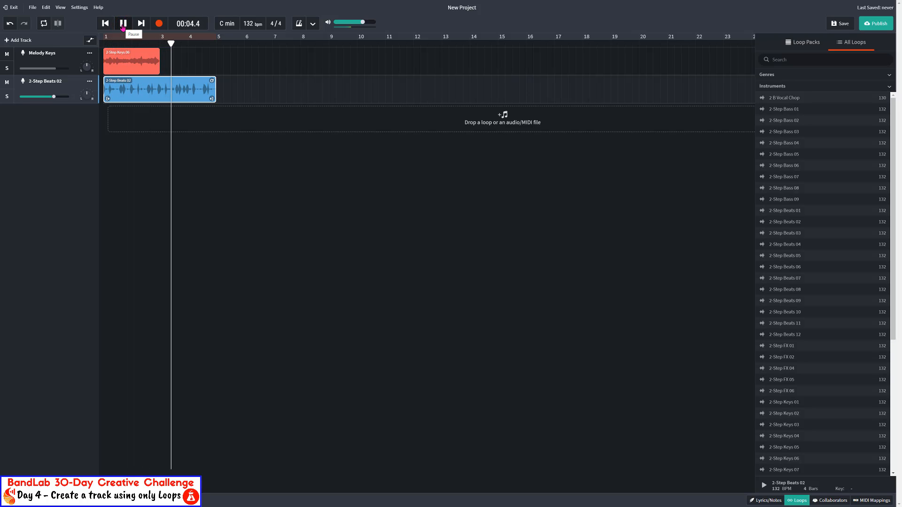
{"action": "left_click", "coordinate": [123, 25]}
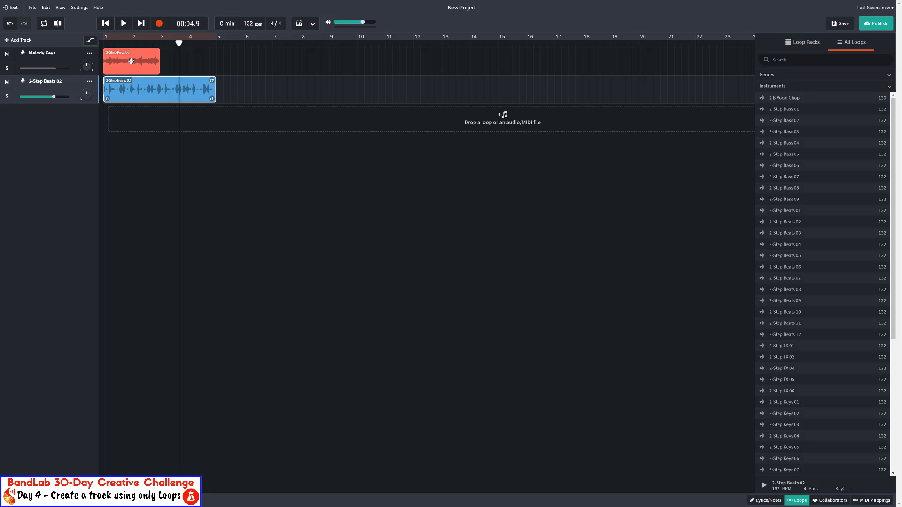
Step: Loop the 2-Step Keys 06 clip out to bar 5 to match the beats clip's length, and play both from the start
{"action": "left_click", "coordinate": [131, 61]}
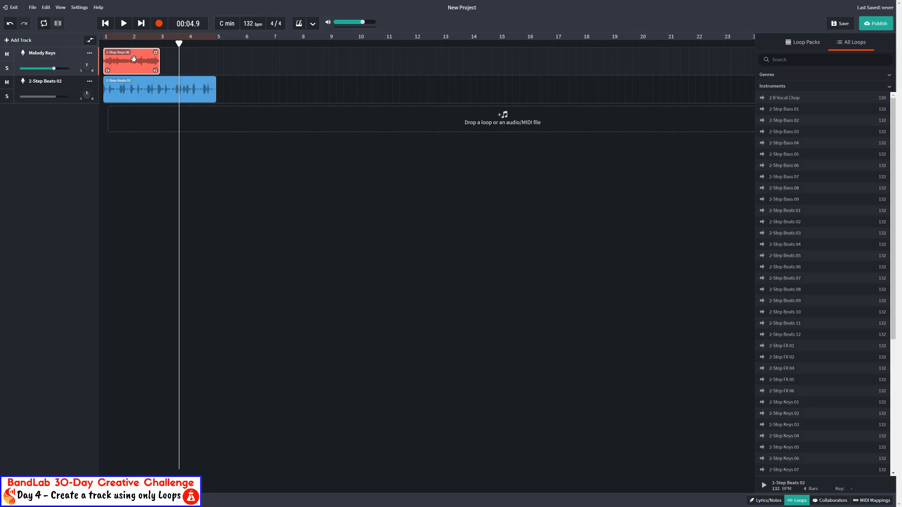
{"action": "left_click_drag", "start_coordinate": [155, 52], "coordinate": [208, 48]}
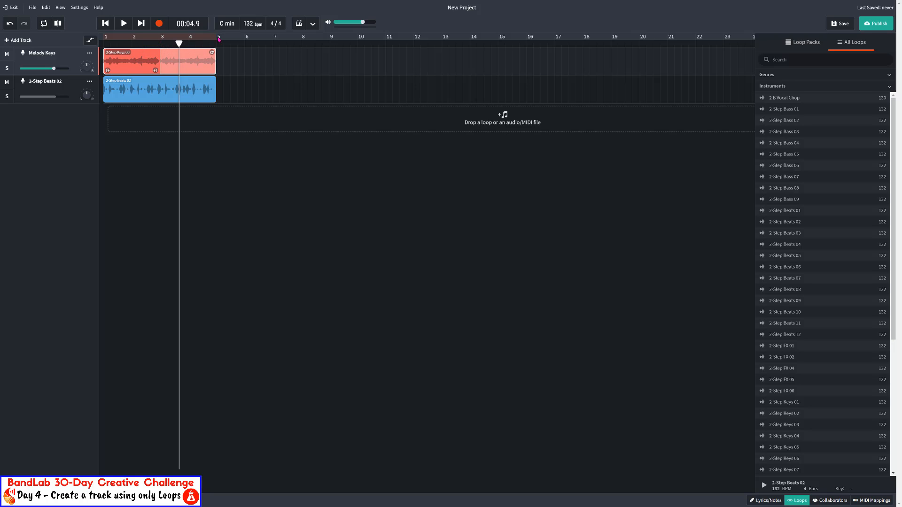
{"action": "left_click", "coordinate": [216, 43]}
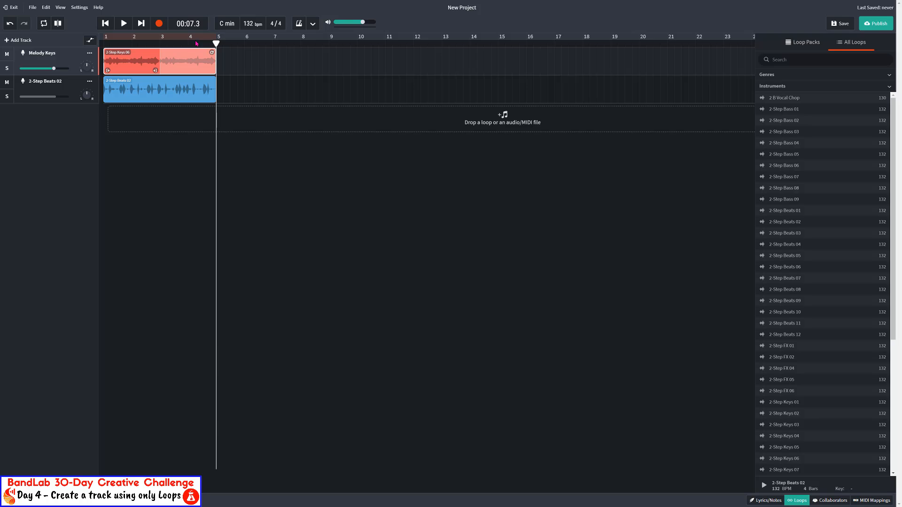
{"action": "left_click", "coordinate": [105, 23]}
{"action": "left_click", "coordinate": [124, 23]}
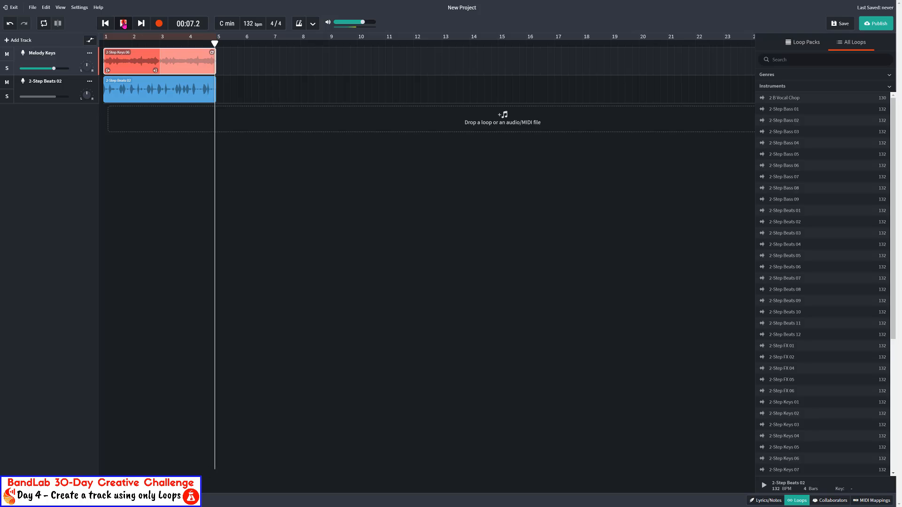
Step: Rename the 2-Step Beats 02 track as Beats
{"action": "left_click", "coordinate": [42, 82]}
{"action": "left_click", "coordinate": [44, 81]}
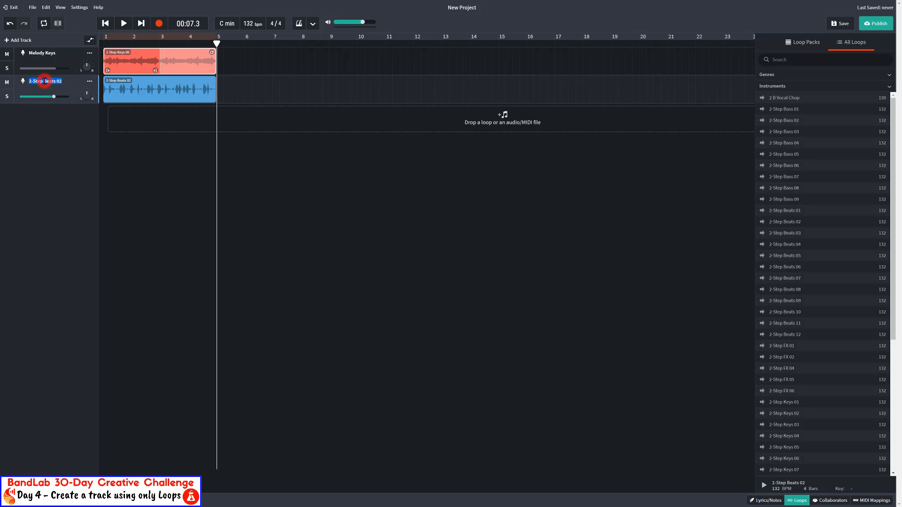
{"action": "type", "text": "Beats"}
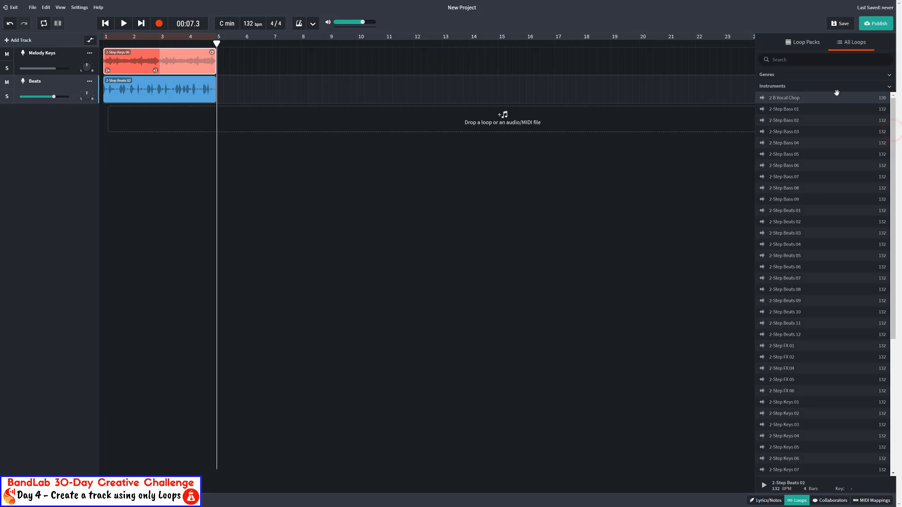
Step: Audition the 2-Step Bass loops 01, 02, 04, 05 and 06, and place 2-Step Bass 06 on a new track at bar 1
{"action": "left_click", "coordinate": [795, 108]}
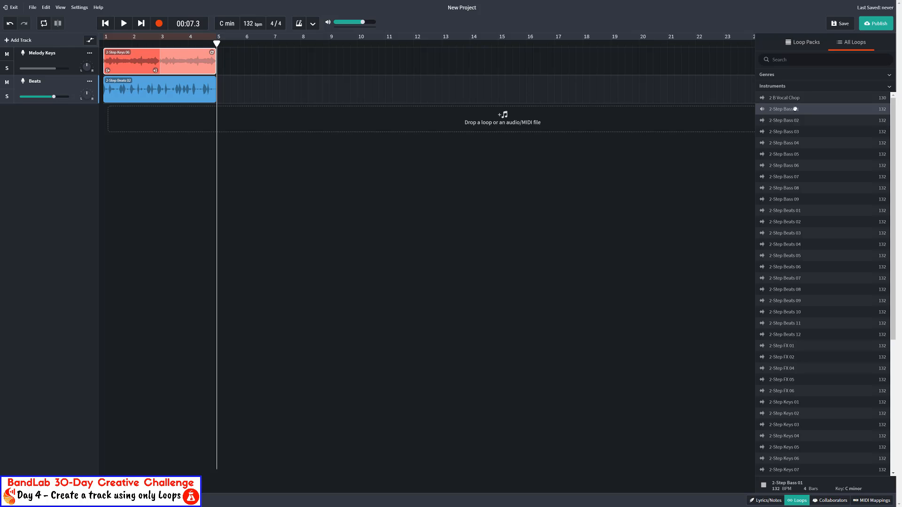
{"action": "left_click", "coordinate": [794, 121]}
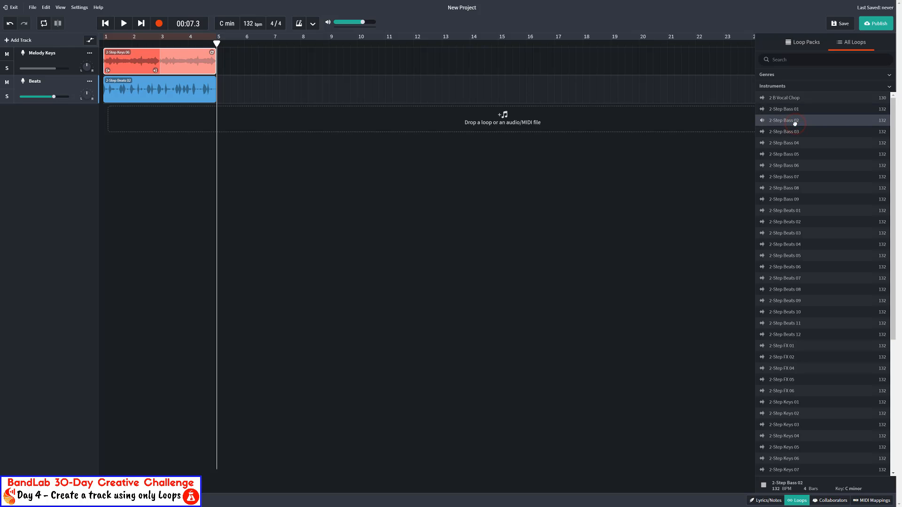
{"action": "left_click", "coordinate": [793, 143]}
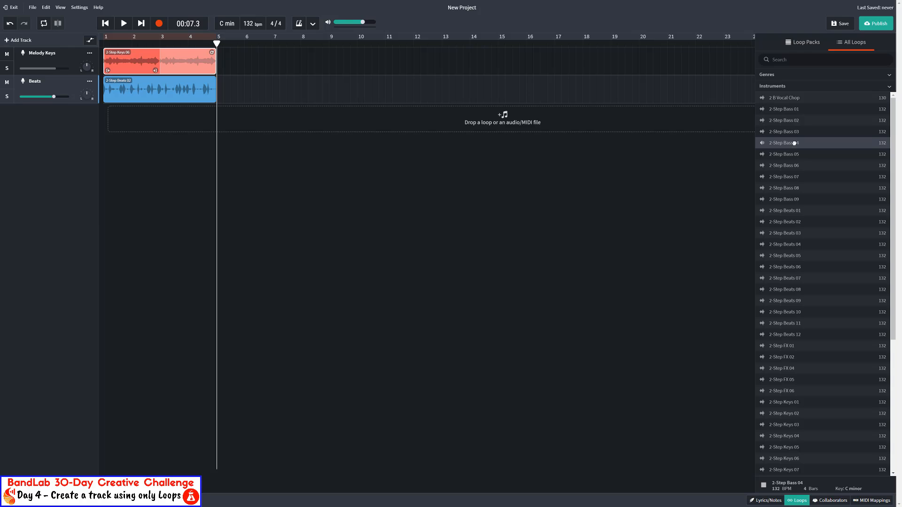
{"action": "left_click", "coordinate": [794, 154]}
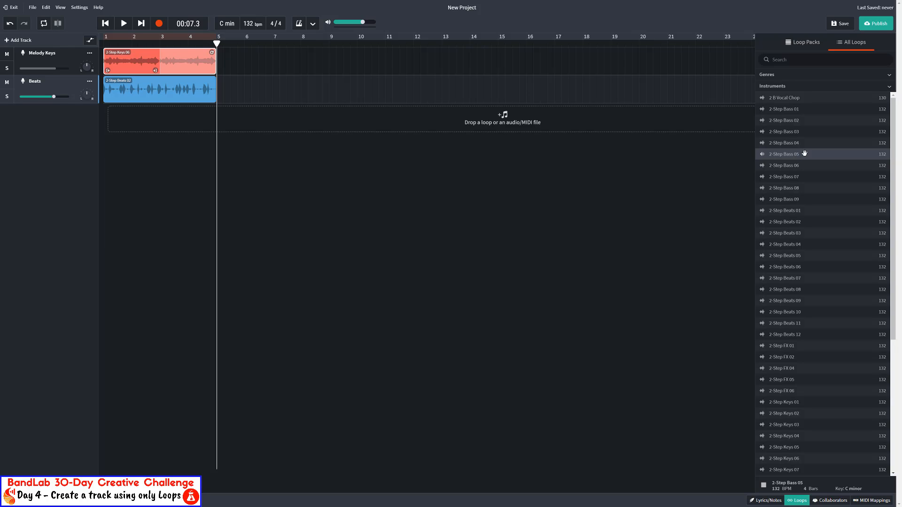
{"action": "left_click", "coordinate": [804, 166]}
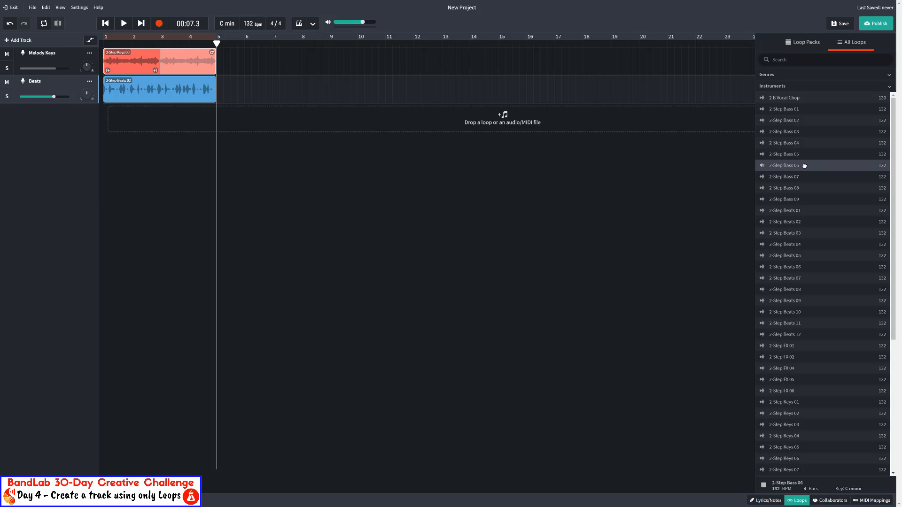
{"action": "left_click", "coordinate": [805, 166]}
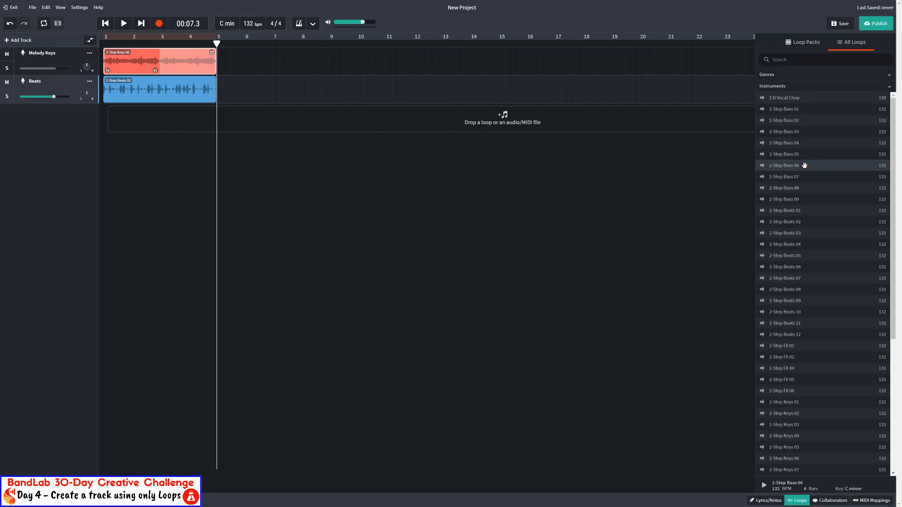
{"action": "left_click_drag", "start_coordinate": [805, 166], "coordinate": [141, 119]}
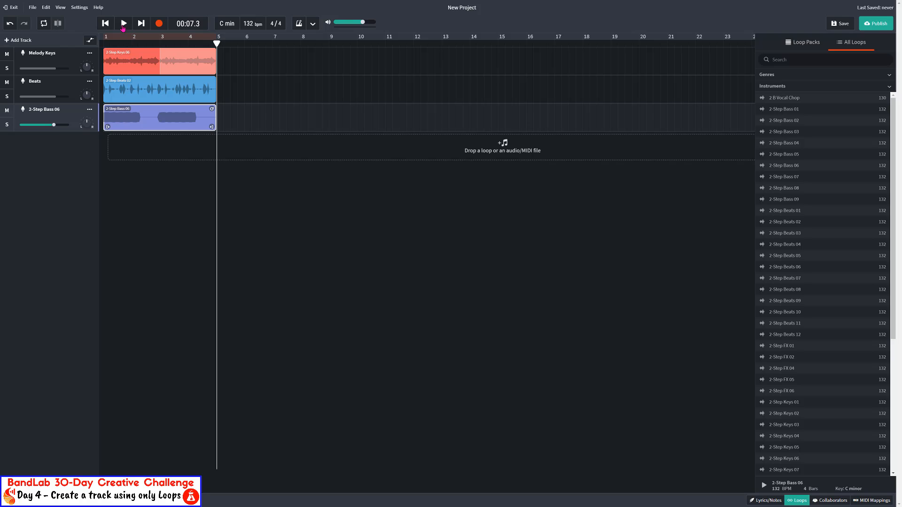
Step: Play the keys, beats and 2-Step Bass 06 clips together from the start of the project, and pause the playback
{"action": "left_click", "coordinate": [106, 23]}
{"action": "left_click", "coordinate": [124, 23]}
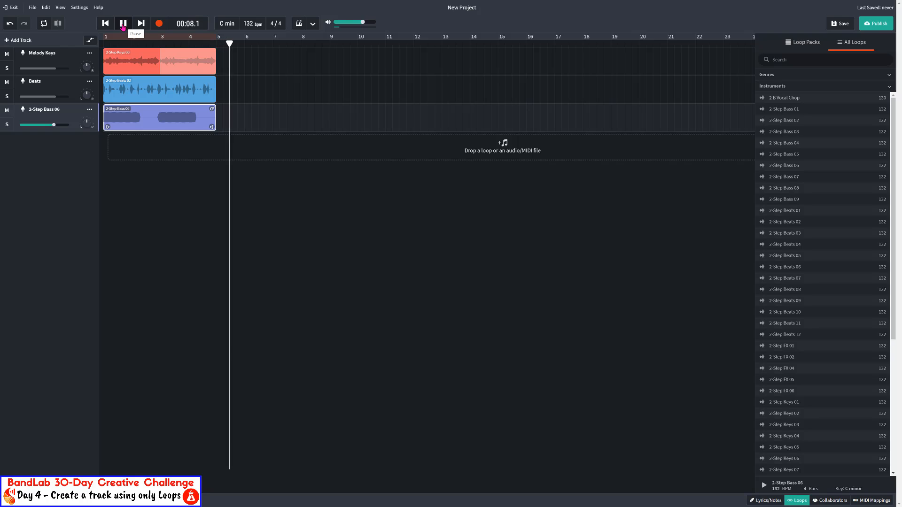
{"action": "left_click", "coordinate": [123, 23]}
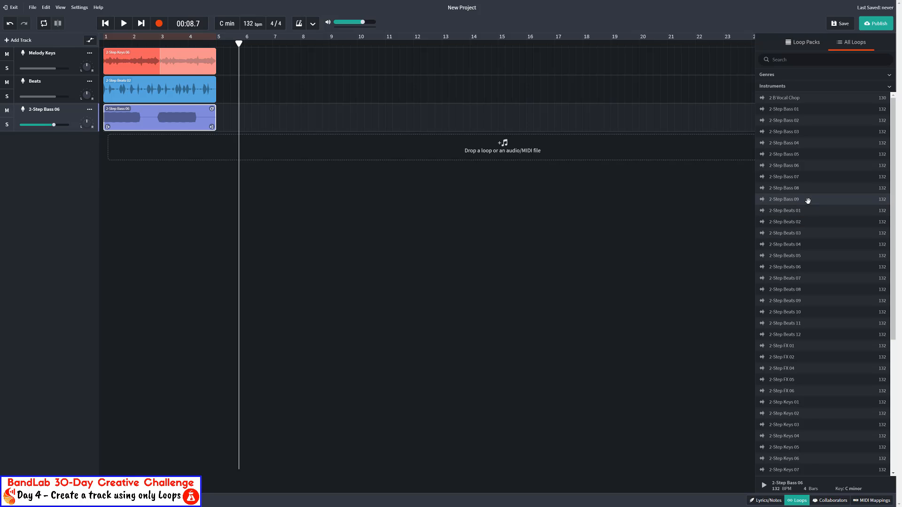
Step: Audition the 2-Step Bass 07 and 08 loops, and place 2-Step Bass 08 on a new track at bar 1
{"action": "left_click", "coordinate": [802, 177]}
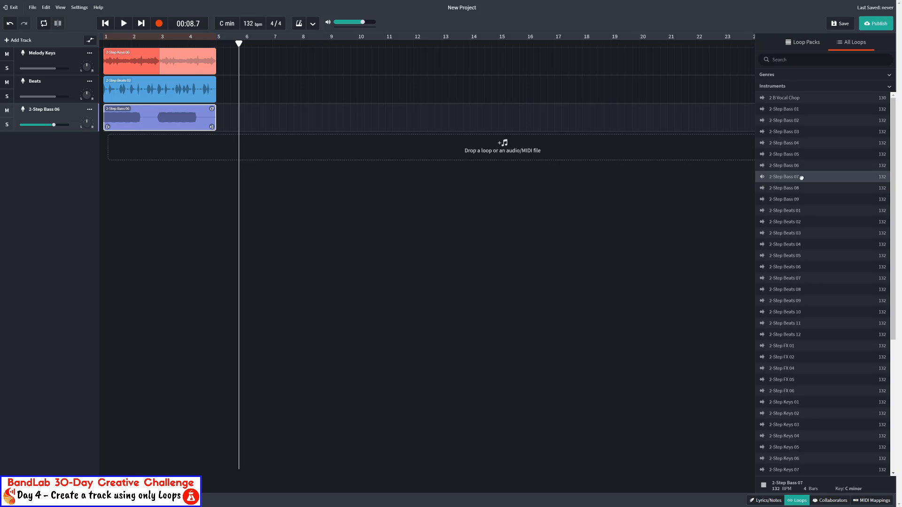
{"action": "left_click", "coordinate": [801, 188]}
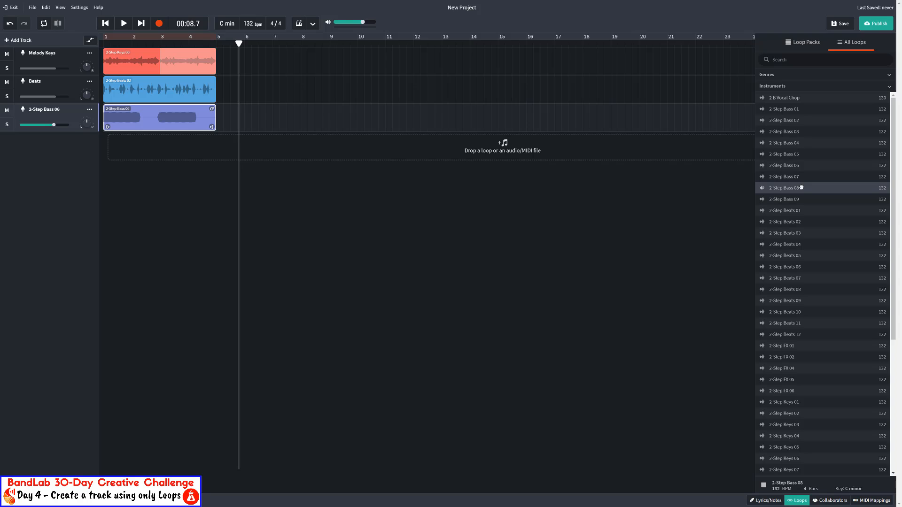
{"action": "left_click_drag", "start_coordinate": [802, 188], "coordinate": [120, 147]}
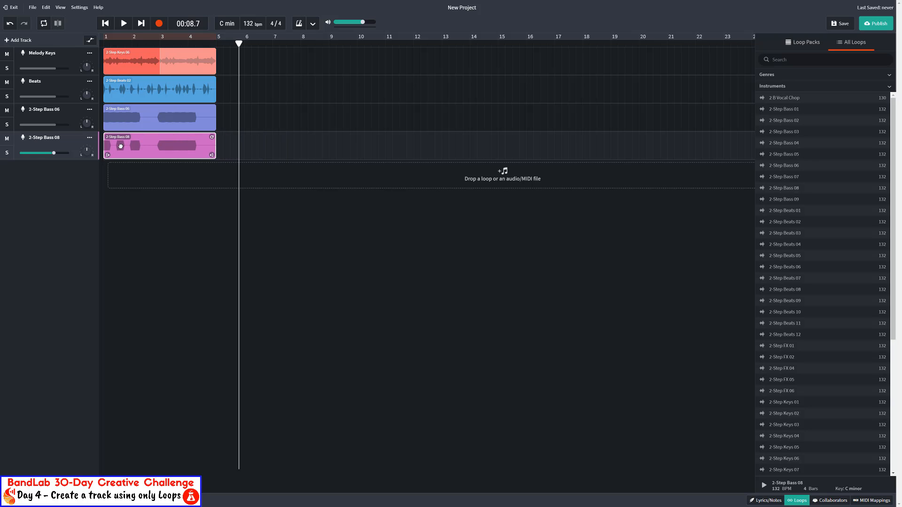
Step: Mute the 2-Step Bass 06 track and play the project from the start with cycle playback over bars 1 to 5 turned on
{"action": "left_click", "coordinate": [7, 110]}
{"action": "left_click", "coordinate": [105, 23]}
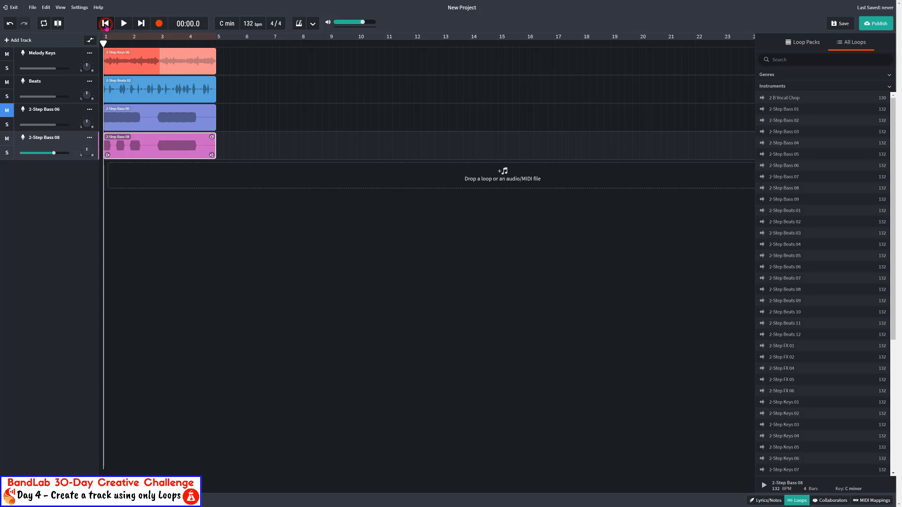
{"action": "left_click", "coordinate": [44, 23]}
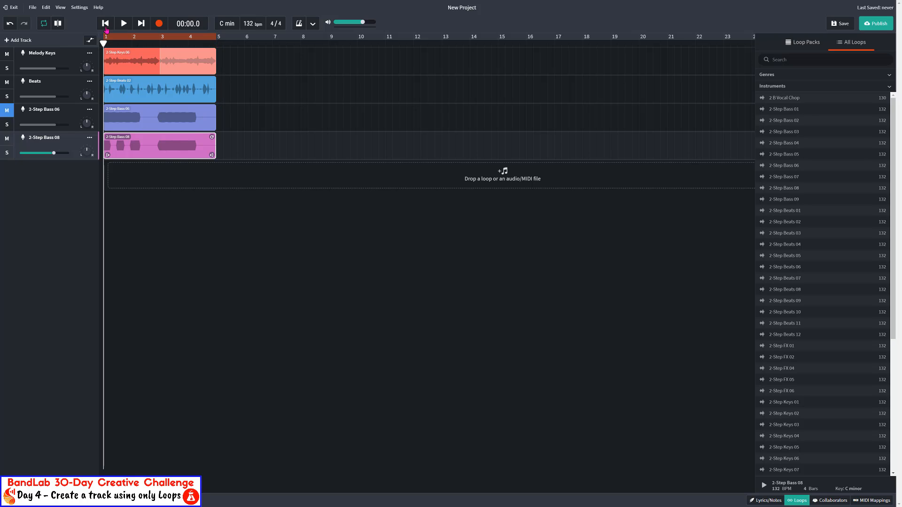
{"action": "left_click", "coordinate": [123, 24]}
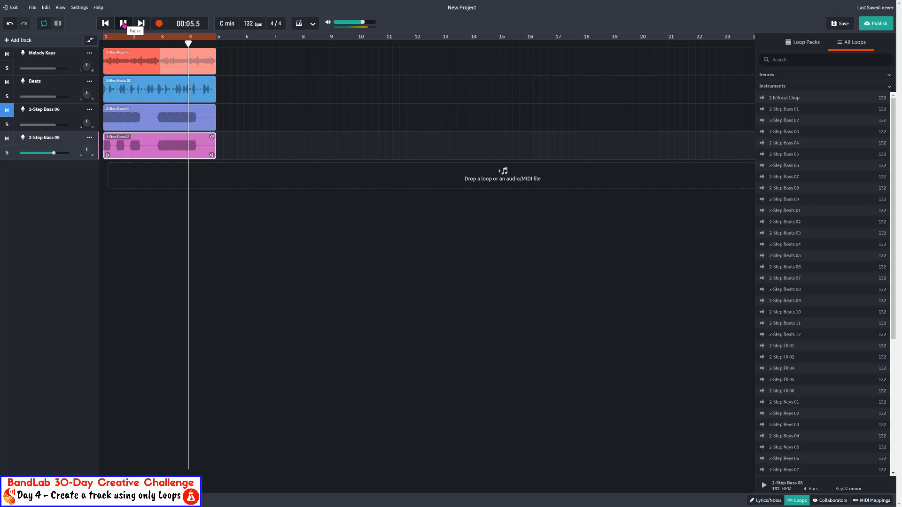
{"action": "left_click", "coordinate": [123, 23]}
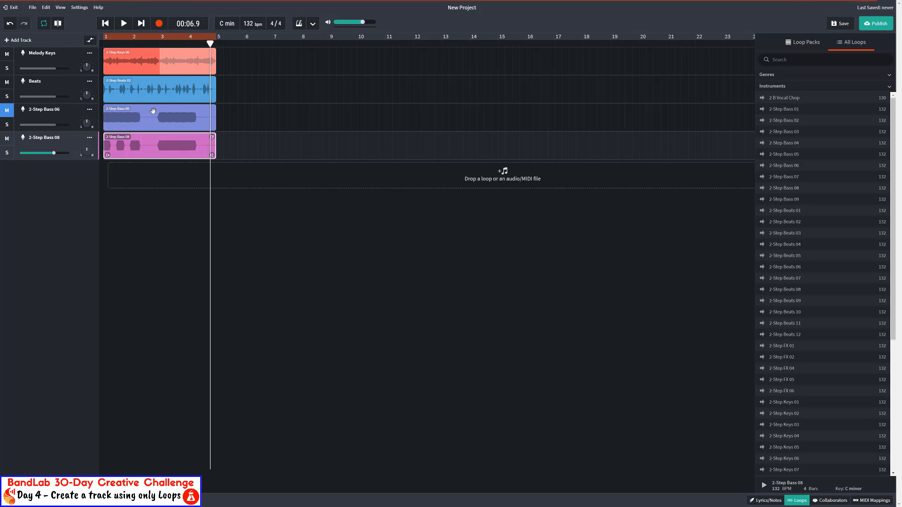
Step: Delete the 2-Step Bass 06 clip together with its track
{"action": "left_click", "coordinate": [131, 116]}
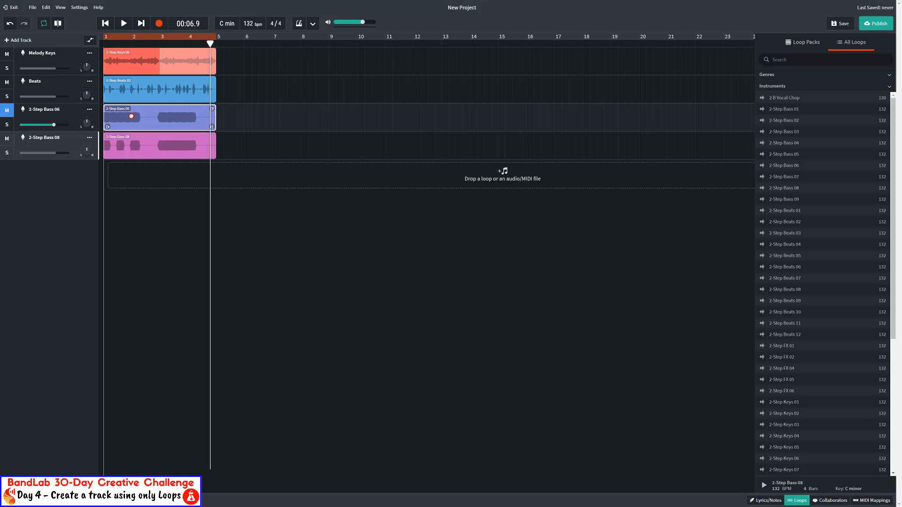
{"action": "key", "text": "Delete"}
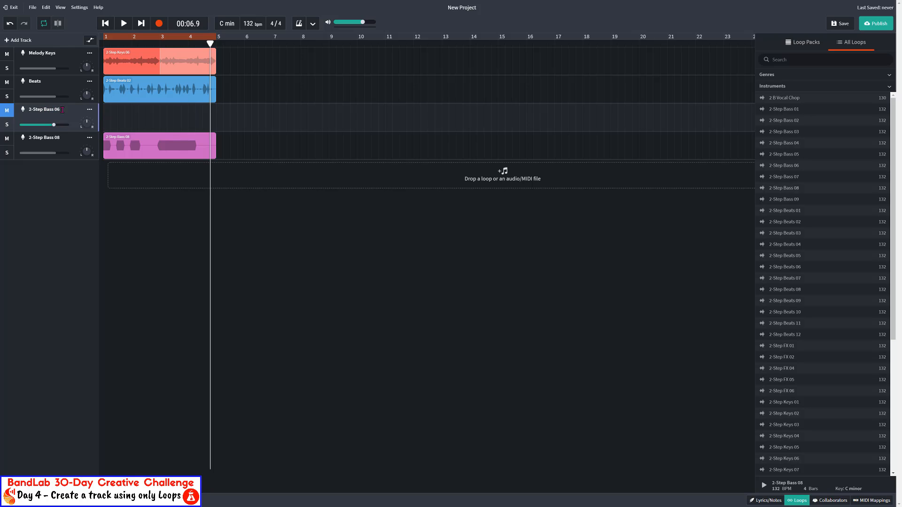
{"action": "left_click", "coordinate": [90, 110]}
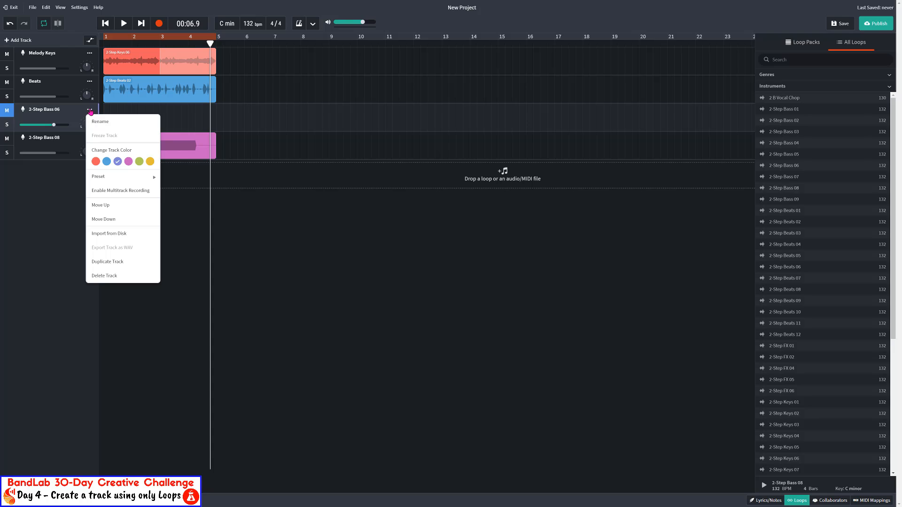
{"action": "left_click", "coordinate": [112, 275]}
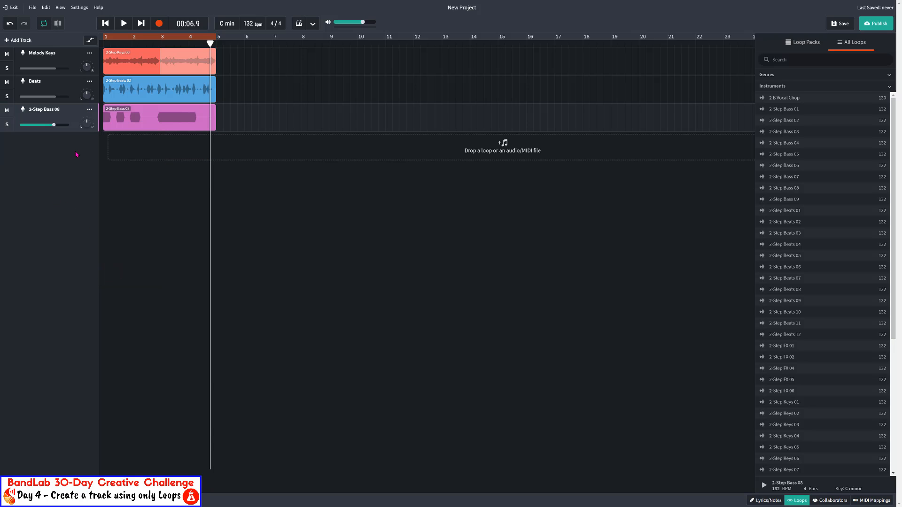
Step: Rename the 2-Step Bass 08 track as Bass, and return the playhead to the start of the project
{"action": "double_click", "coordinate": [45, 109]}
{"action": "type", "text": "Bass"}
{"action": "left_click", "coordinate": [106, 23]}
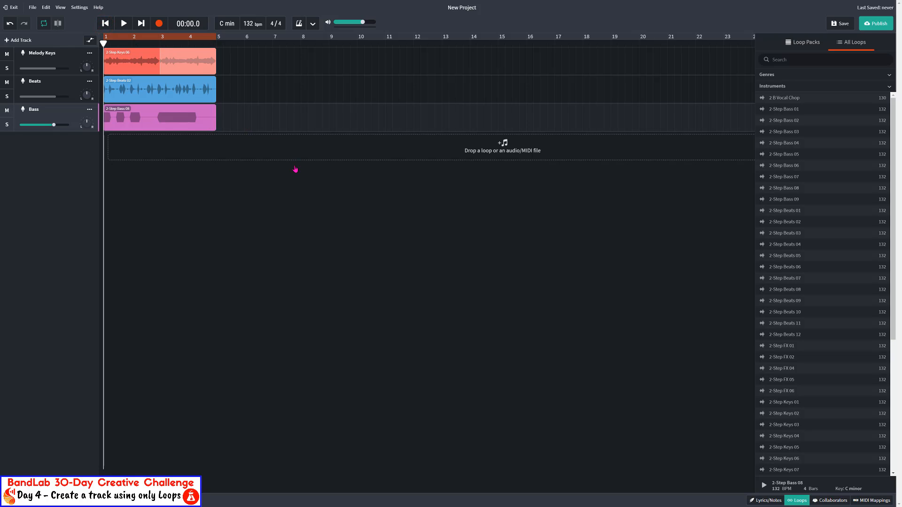
Step: Audition the percussion loops 2-Step Perc 01 to 04 from the loop library
{"action": "scroll", "coordinate": [845, 260], "scroll_direction": "down", "scroll_amount": 4}
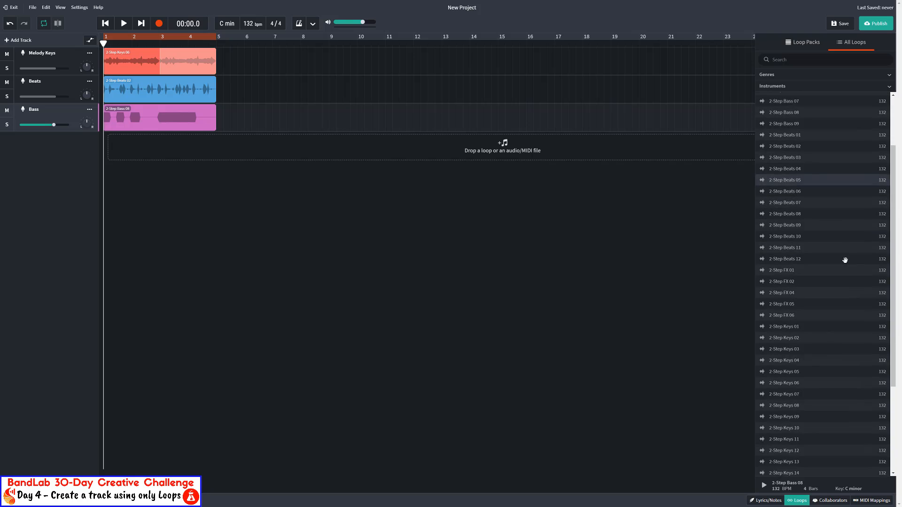
{"action": "scroll", "coordinate": [845, 261], "scroll_direction": "down", "scroll_amount": 1}
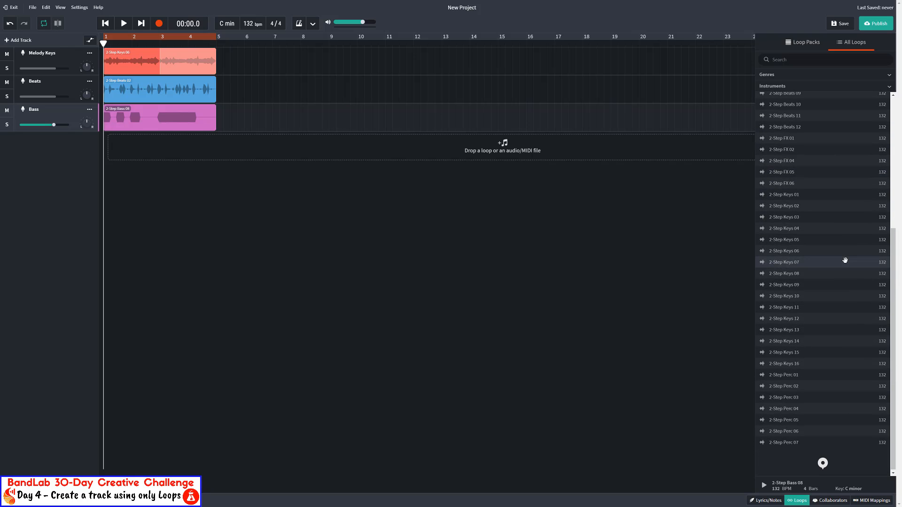
{"action": "left_click", "coordinate": [819, 374]}
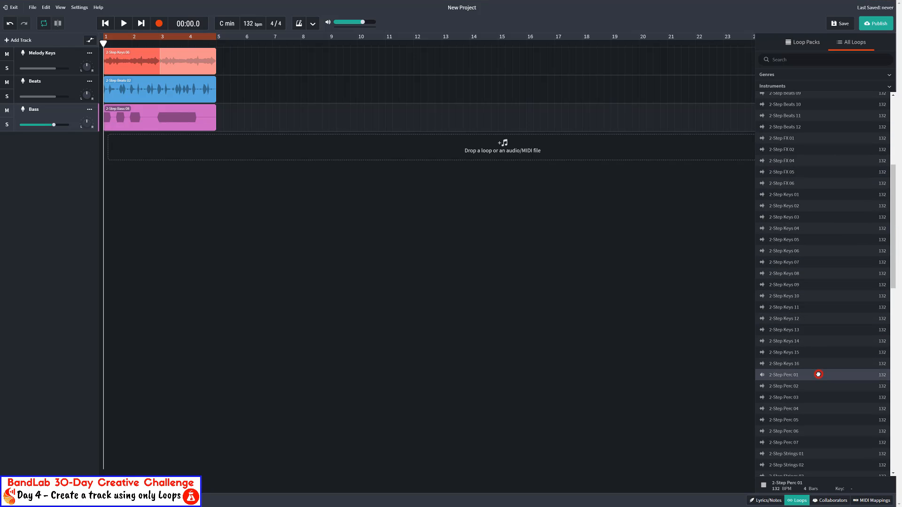
{"action": "left_click", "coordinate": [817, 385]}
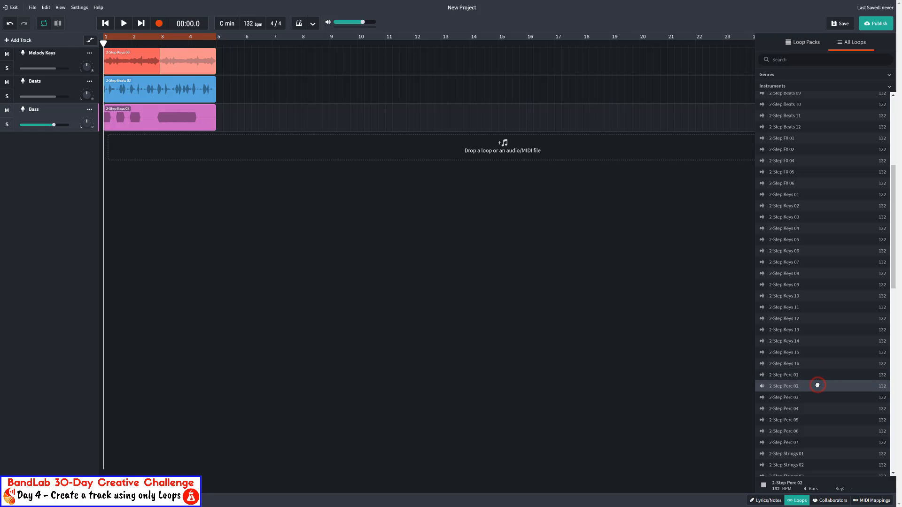
{"action": "left_click", "coordinate": [816, 397]}
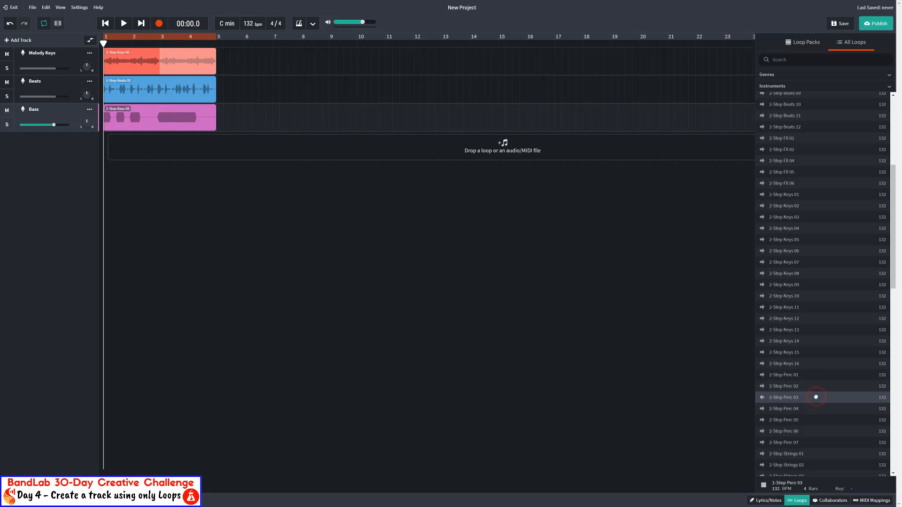
{"action": "left_click", "coordinate": [816, 410]}
{"action": "scroll", "coordinate": [815, 411], "scroll_direction": "down", "scroll_amount": 3}
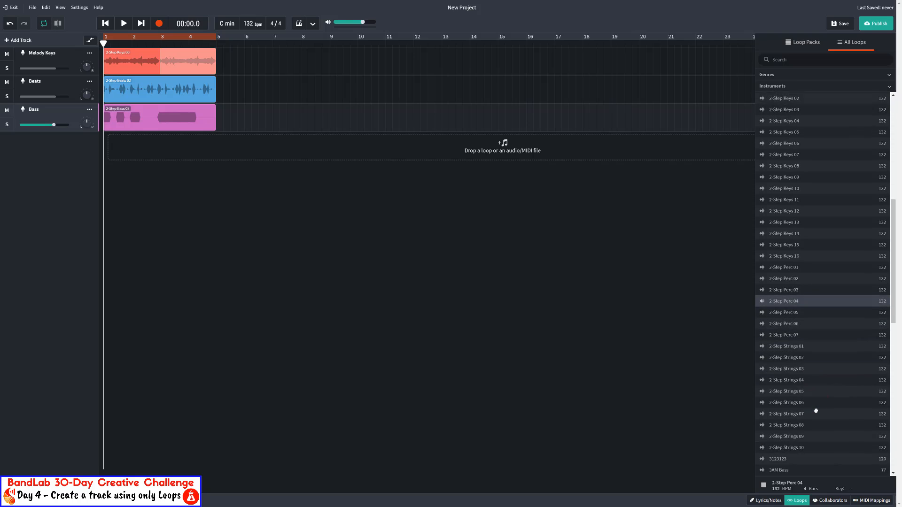
Step: Audition the string loops 2-Step Strings 01 to 06 one by one, and stop the preview
{"action": "left_click", "coordinate": [817, 326]}
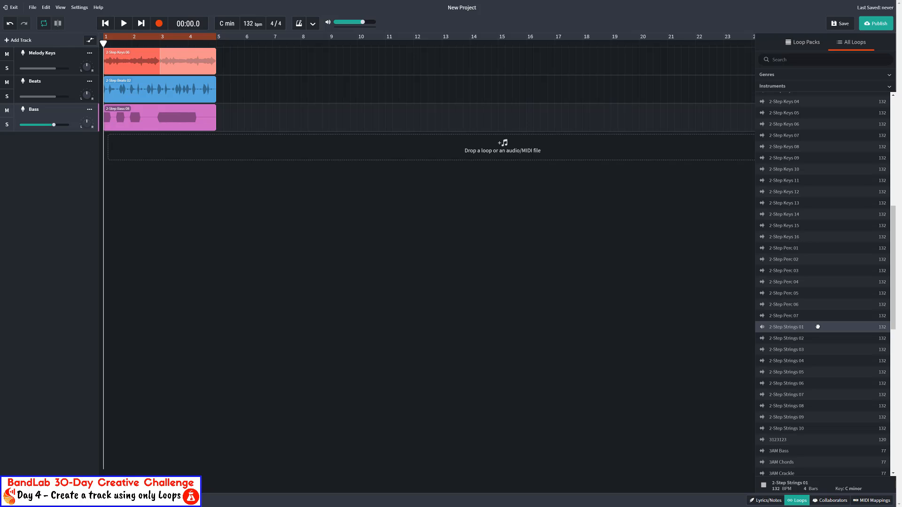
{"action": "left_click", "coordinate": [818, 339]}
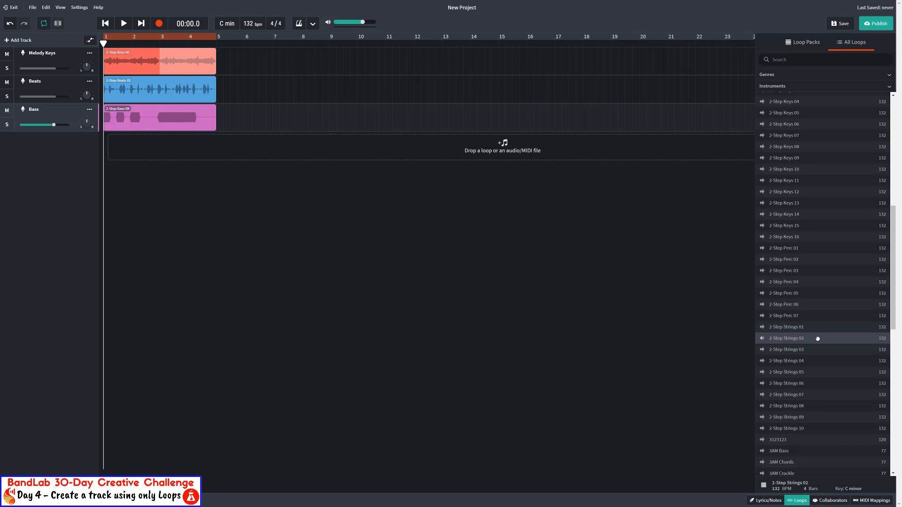
{"action": "left_click", "coordinate": [818, 350]}
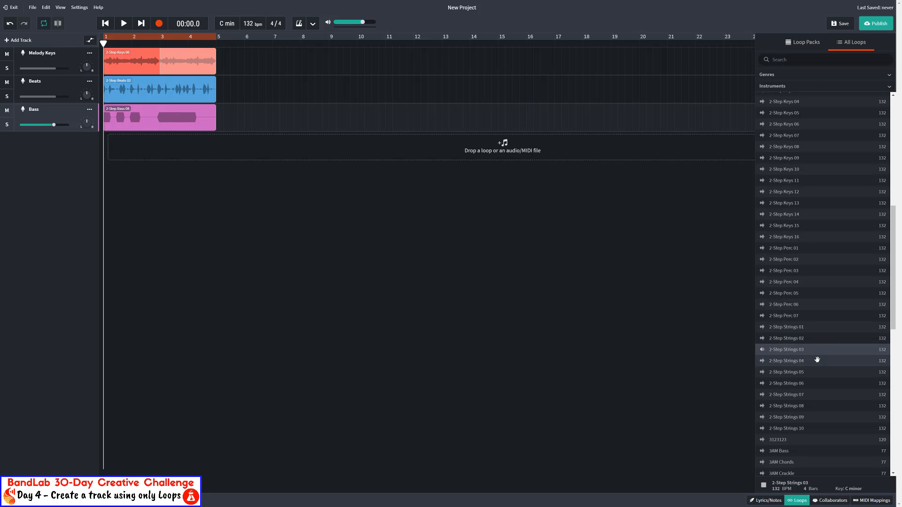
{"action": "left_click", "coordinate": [817, 360]}
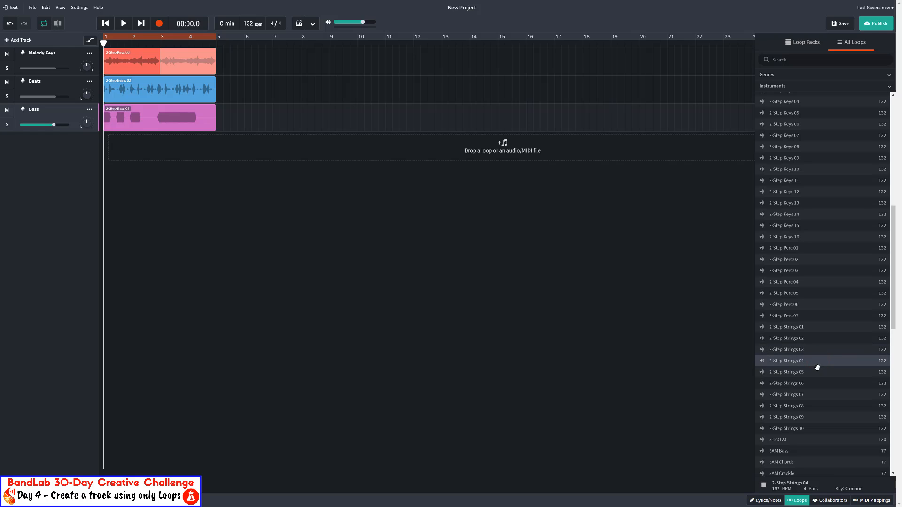
{"action": "left_click", "coordinate": [817, 371]}
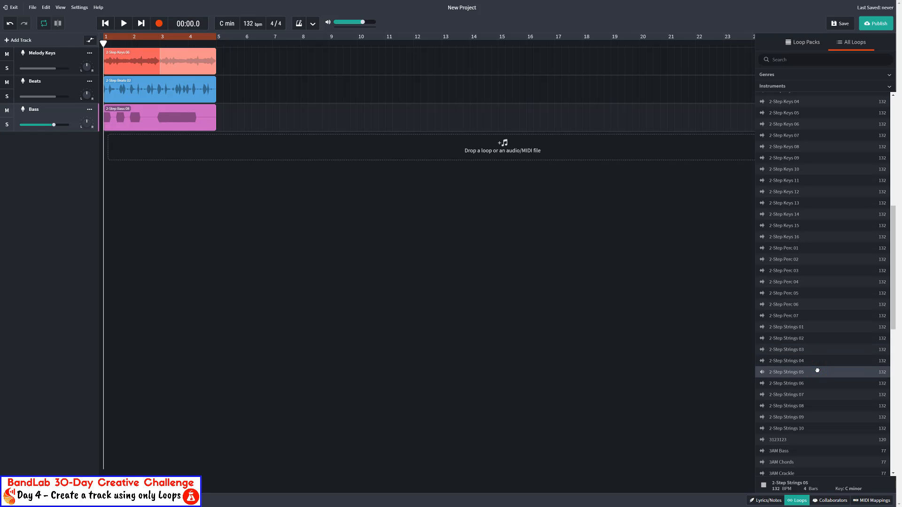
{"action": "left_click", "coordinate": [784, 384]}
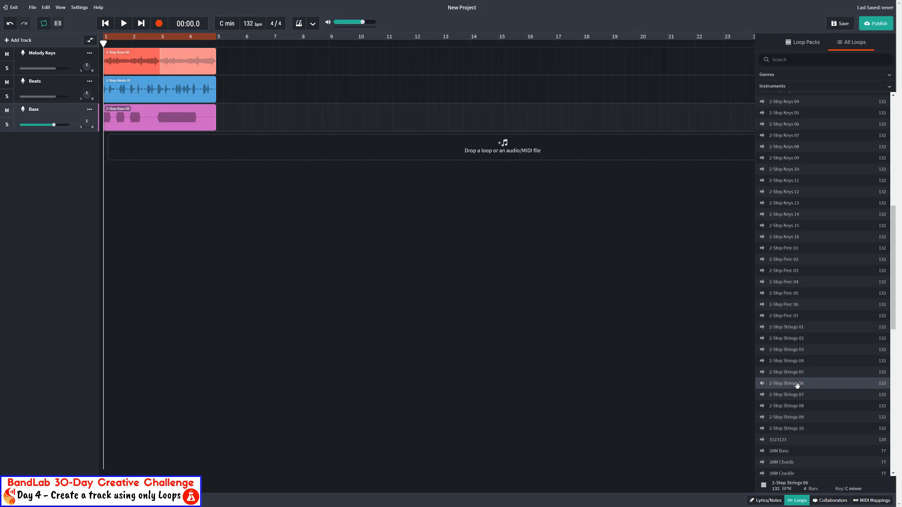
{"action": "left_click", "coordinate": [797, 386]}
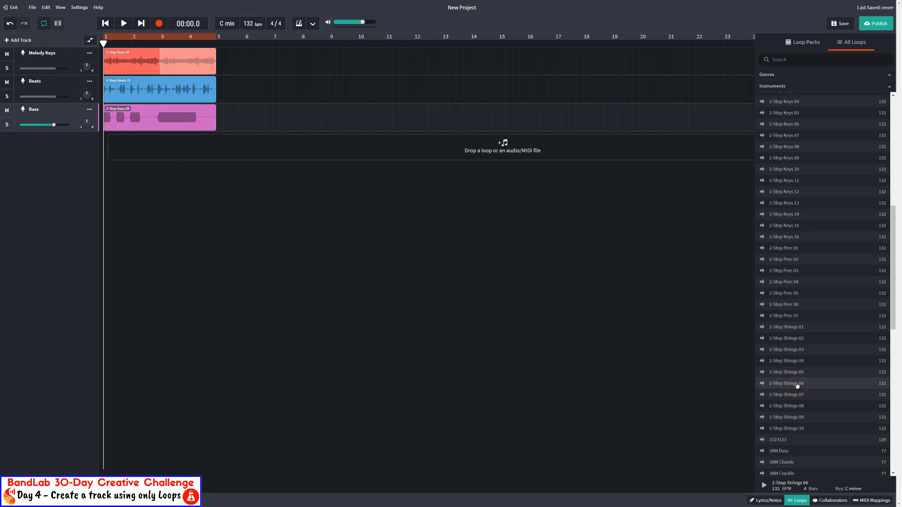
Step: Audition the string loops 2-Step Strings 05 and 06 again, and stop the preview
{"action": "left_click", "coordinate": [771, 500]}
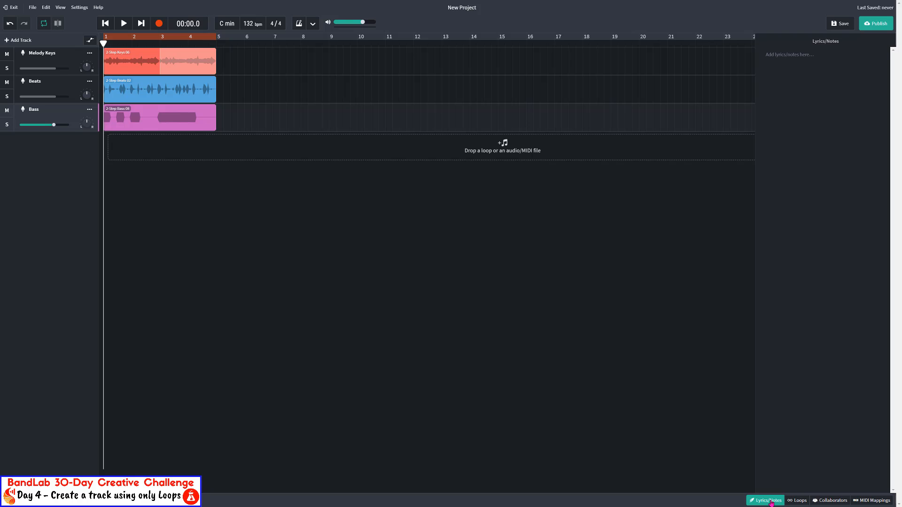
{"action": "left_click", "coordinate": [790, 501]}
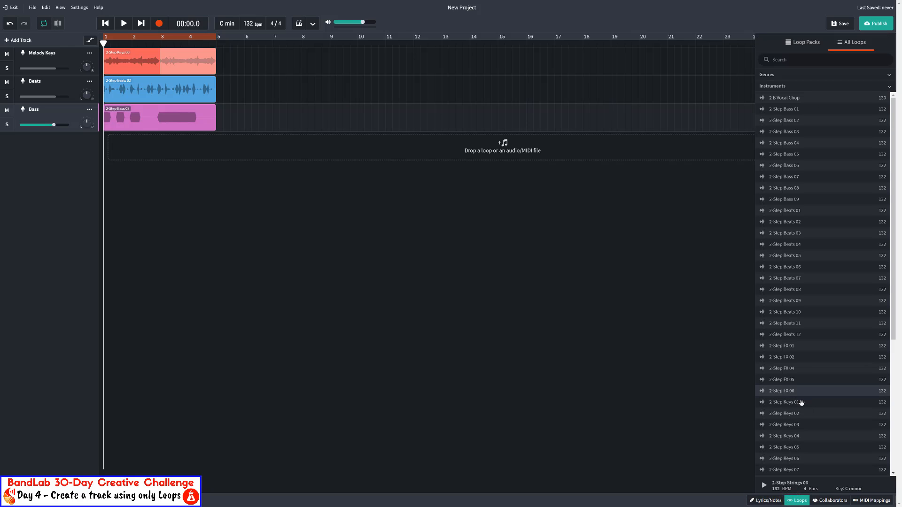
{"action": "scroll", "coordinate": [801, 317], "scroll_direction": "down", "scroll_amount": 4}
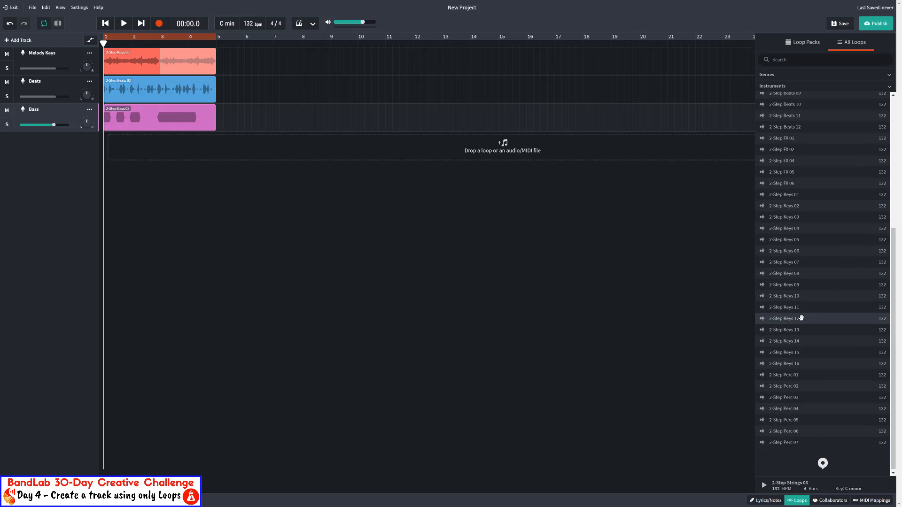
{"action": "scroll", "coordinate": [801, 318], "scroll_direction": "down", "scroll_amount": 5}
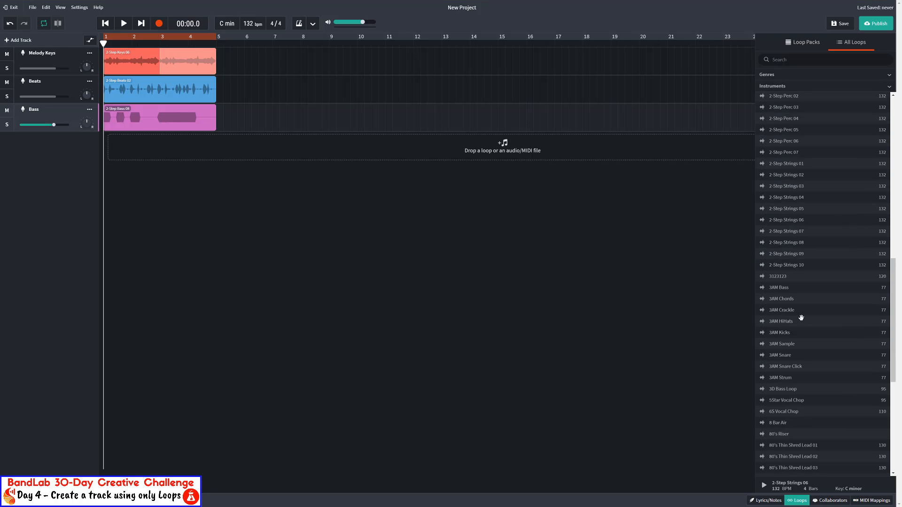
{"action": "scroll", "coordinate": [800, 317], "scroll_direction": "up", "scroll_amount": 1}
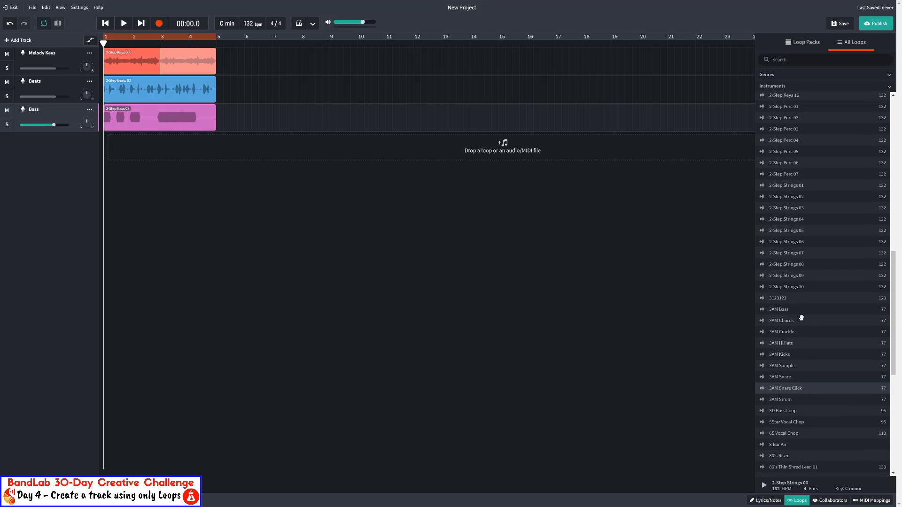
{"action": "left_click", "coordinate": [806, 232]}
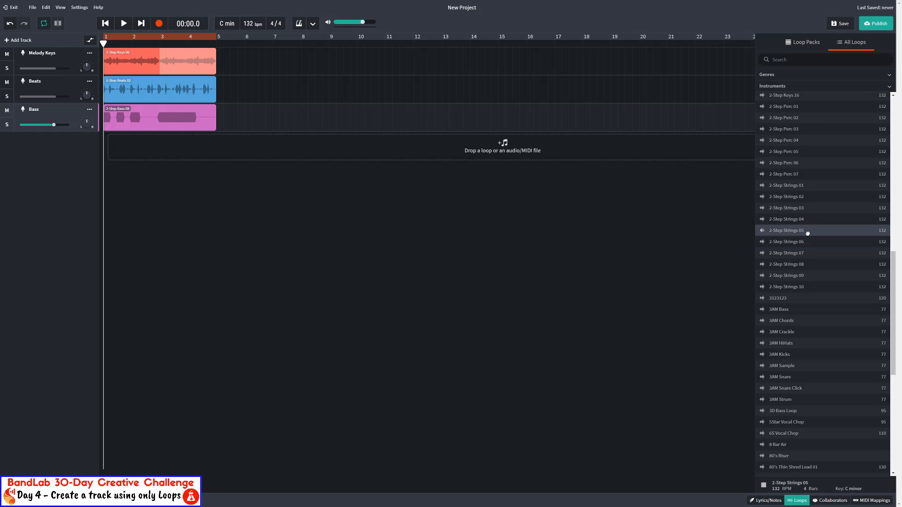
{"action": "left_click", "coordinate": [805, 243]}
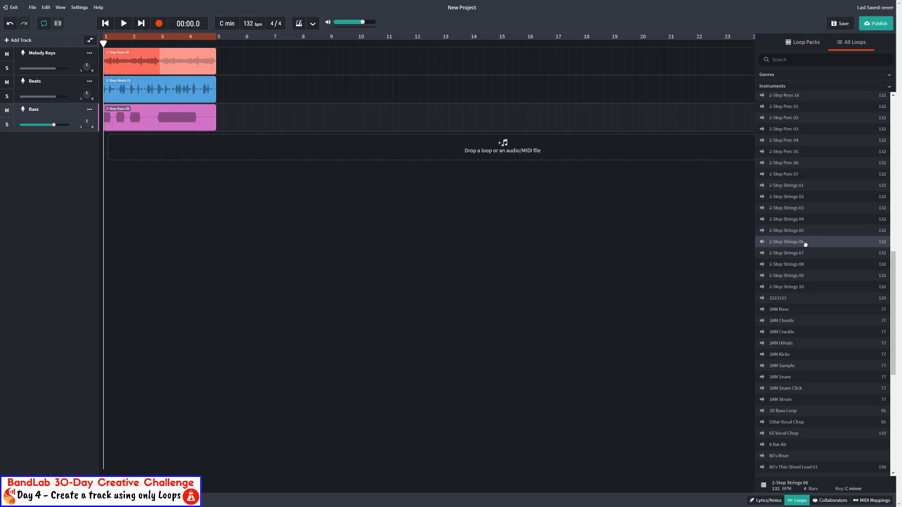
{"action": "left_click", "coordinate": [805, 244]}
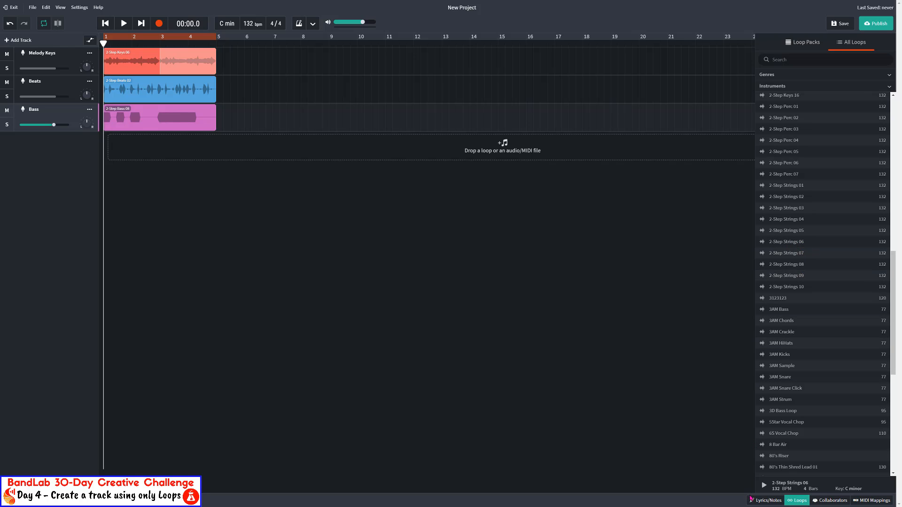
Step: Write "2 step strings 6" in the project's lyrics and notes, and close the notes
{"action": "left_click", "coordinate": [766, 501]}
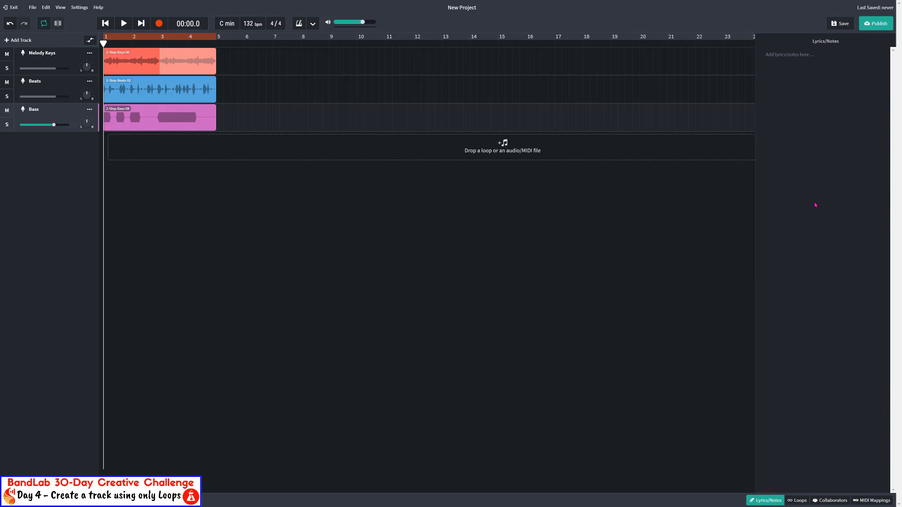
{"action": "left_click", "coordinate": [785, 54]}
{"action": "type", "text": "2 step strings 6"}
{"action": "left_click", "coordinate": [777, 500]}
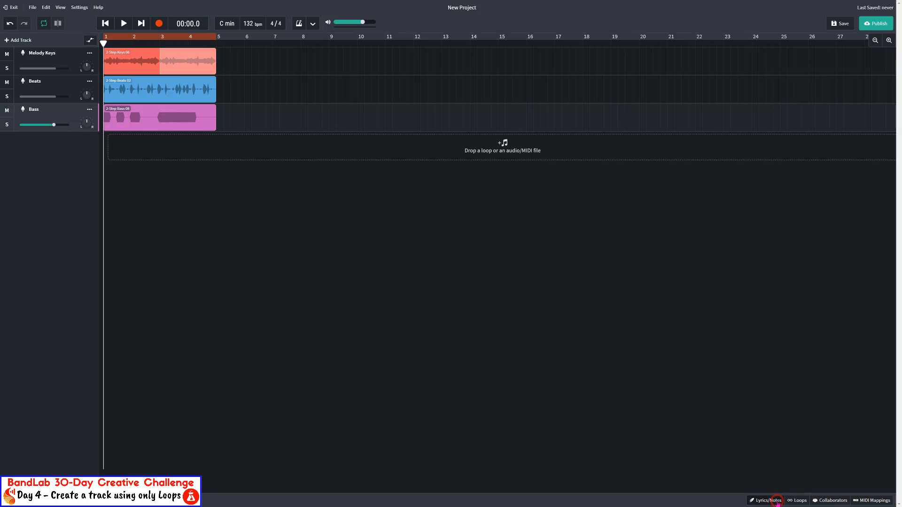
Step: Add the 2-Step Strings 06 loop on a new track below Bass, starting at bar 1
{"action": "left_click", "coordinate": [791, 501]}
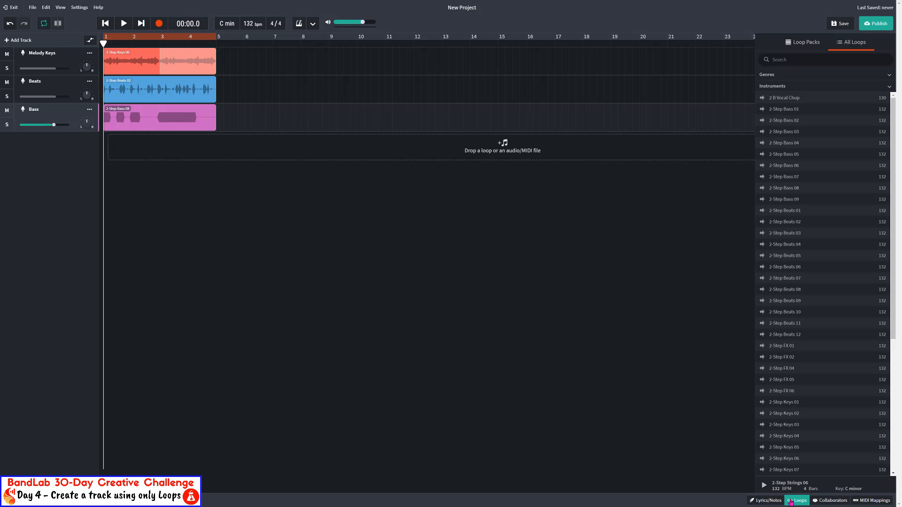
{"action": "scroll", "coordinate": [807, 405], "scroll_direction": "down", "scroll_amount": 10}
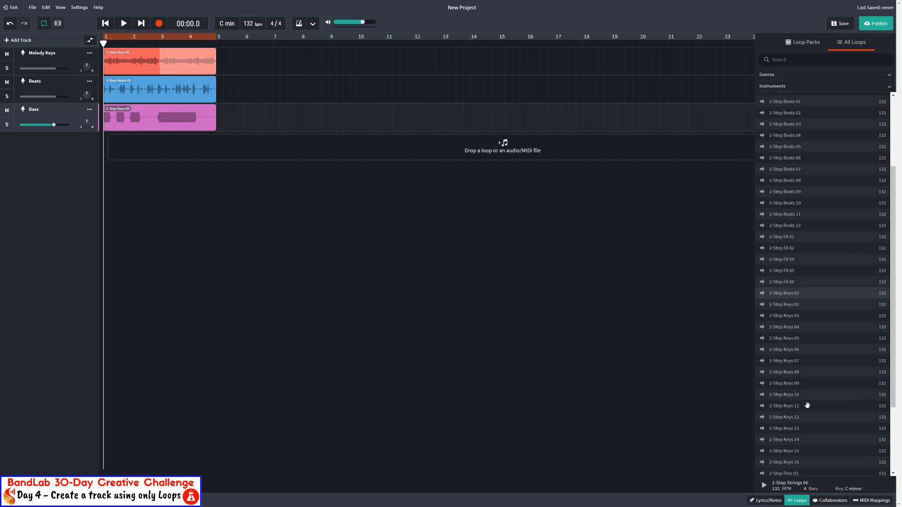
{"action": "scroll", "coordinate": [807, 405], "scroll_direction": "up", "scroll_amount": 1}
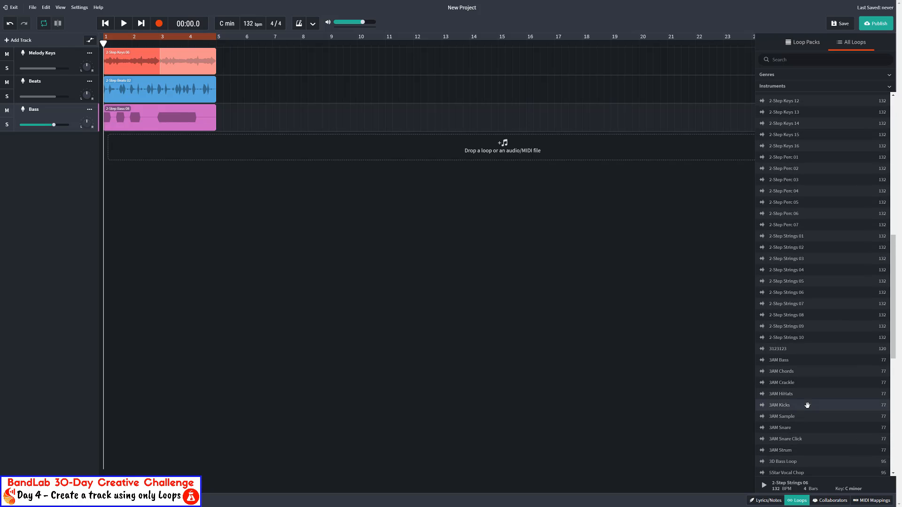
{"action": "left_click_drag", "start_coordinate": [799, 293], "coordinate": [165, 151]}
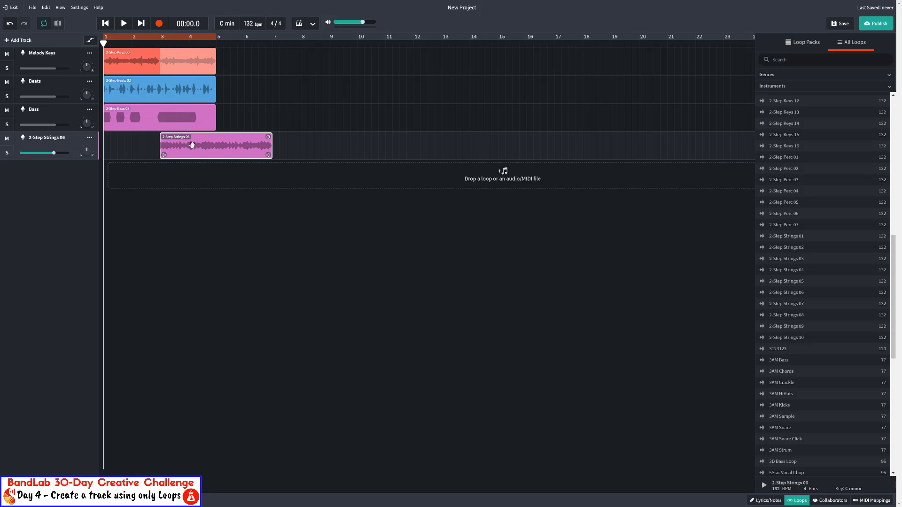
{"action": "left_click_drag", "start_coordinate": [192, 144], "coordinate": [116, 146]}
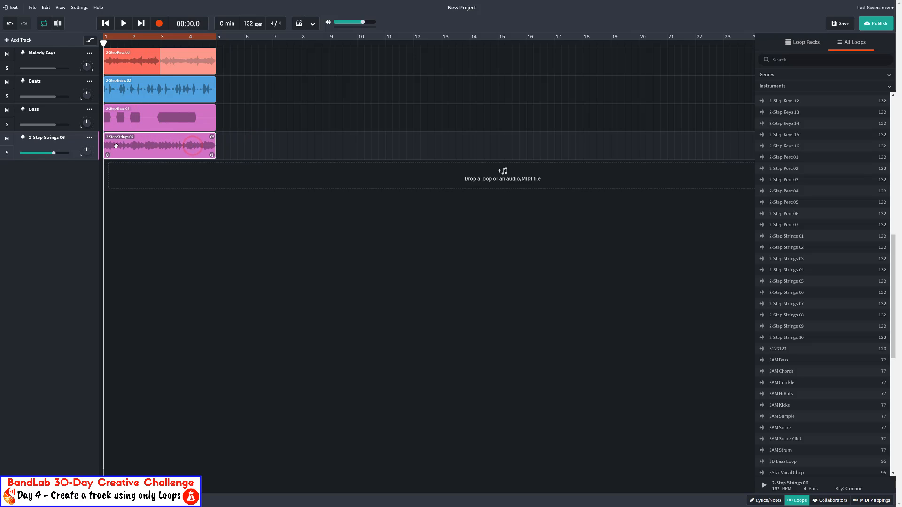
Step: Play the arrangement with the 2-Step Strings 06 track unmuted, and pause it near the end of the loop
{"action": "left_click", "coordinate": [7, 137]}
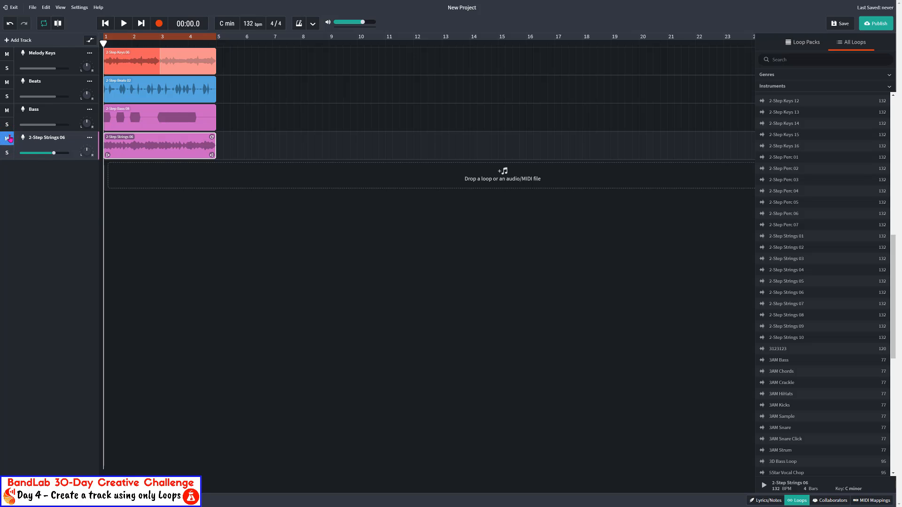
{"action": "left_click", "coordinate": [9, 137]}
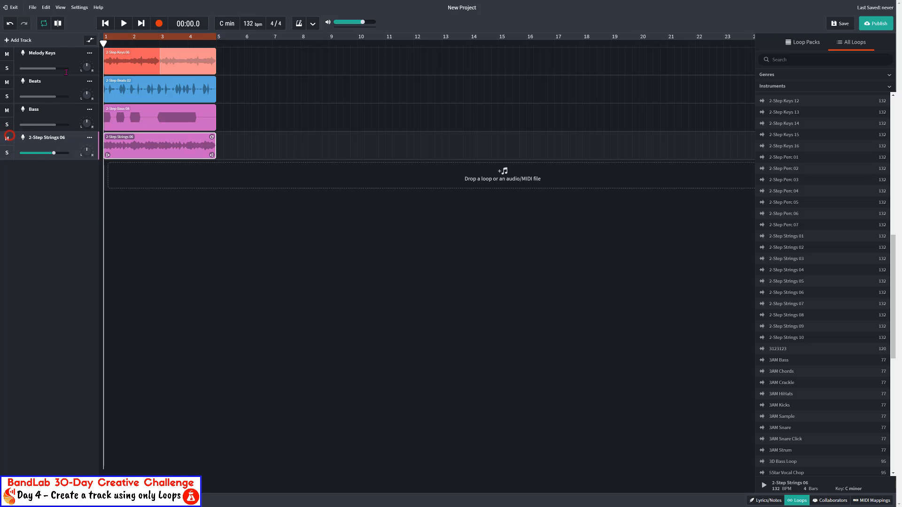
{"action": "left_click", "coordinate": [123, 24]}
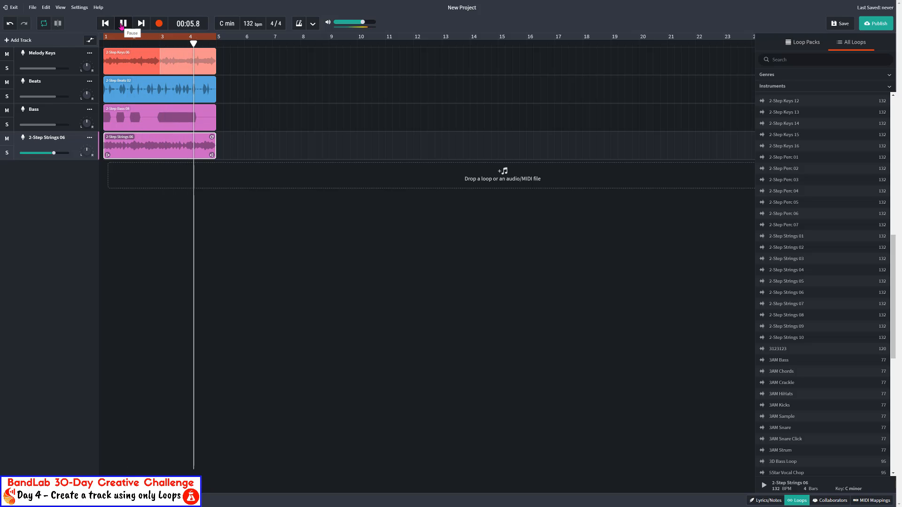
{"action": "left_click", "coordinate": [122, 23]}
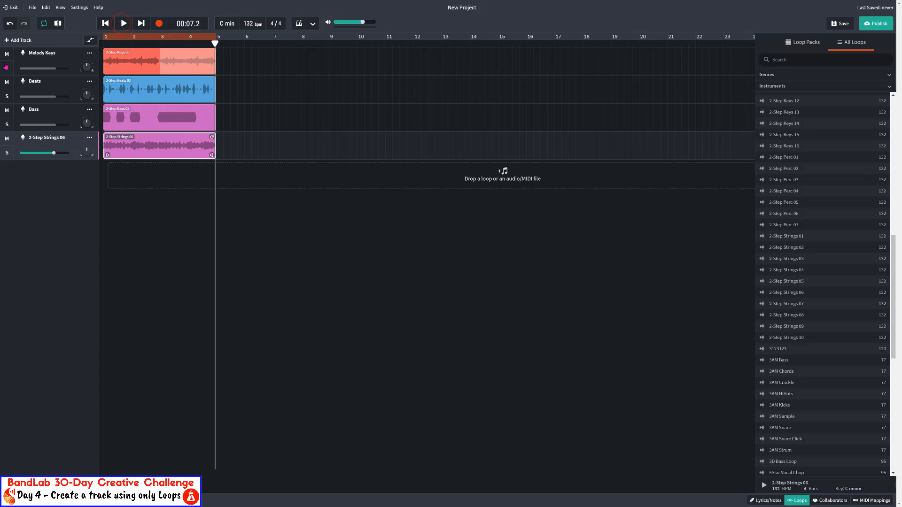
Step: Listen to the Melody Keys track on its own in solo, and turn its solo off again
{"action": "left_click", "coordinate": [7, 68]}
{"action": "left_click", "coordinate": [122, 26]}
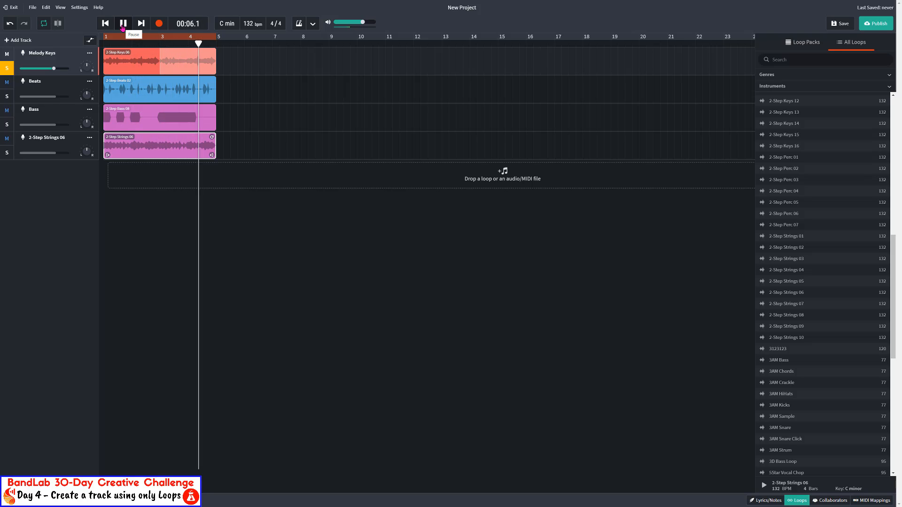
{"action": "left_click", "coordinate": [123, 24]}
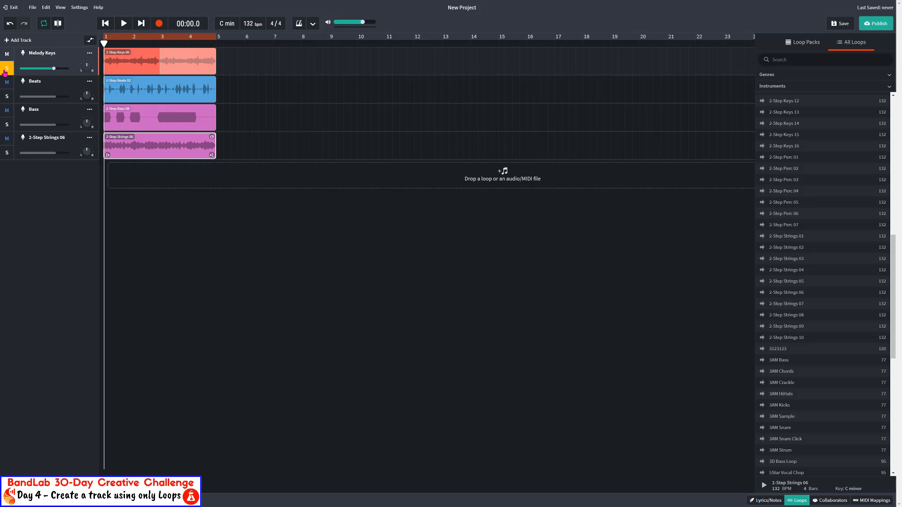
{"action": "left_click", "coordinate": [5, 70]}
Step: Audition 2-Step Strings 07 and 08, and add 2-Step Strings 08 on a new track starting at bar 1
{"action": "left_click", "coordinate": [789, 303]}
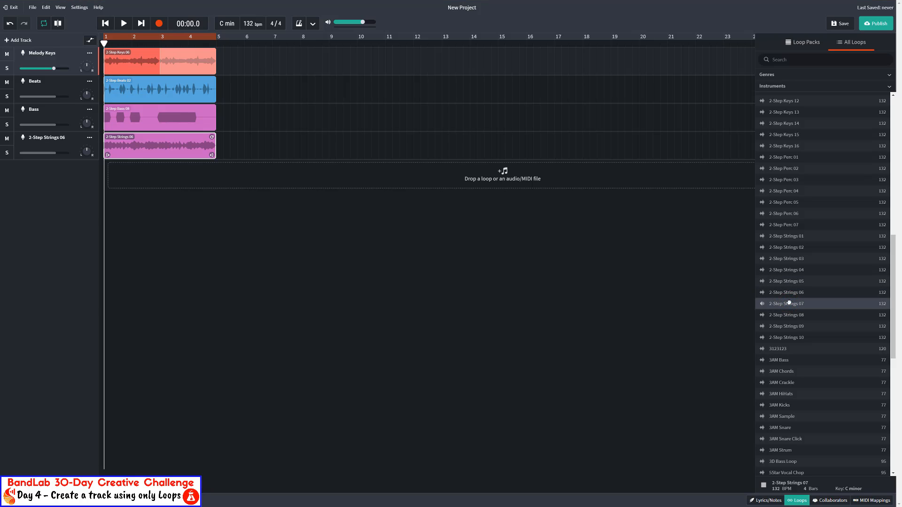
{"action": "left_click", "coordinate": [789, 315]}
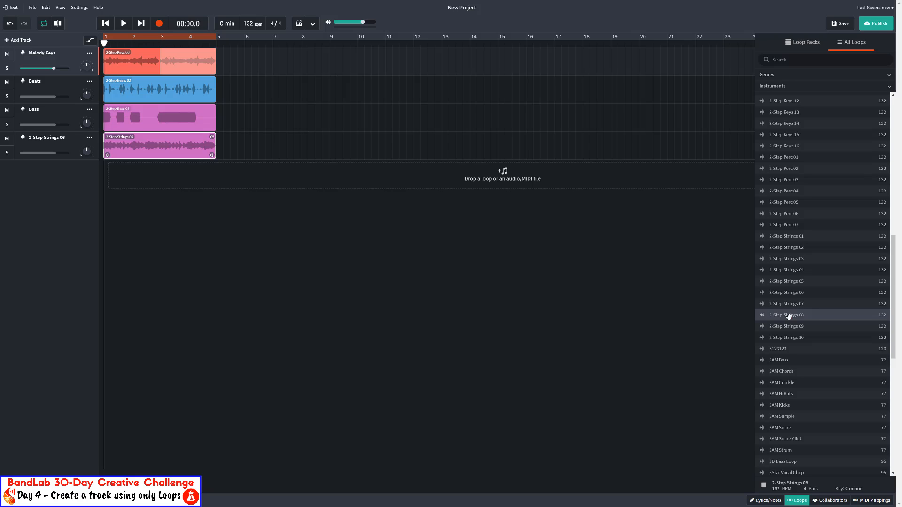
{"action": "left_click_drag", "start_coordinate": [788, 316], "coordinate": [107, 174]}
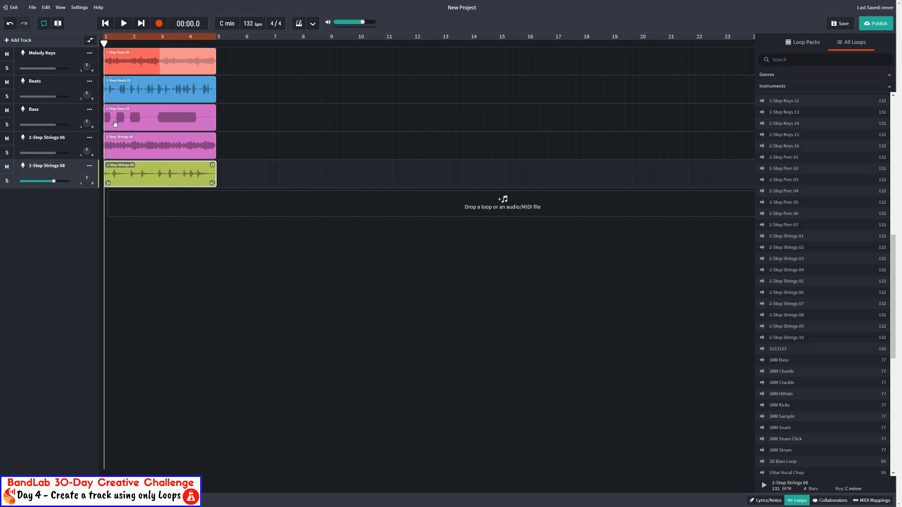
Step: Mute the 2-Step Strings 06 track, and play the arrangement with 2-Step Strings 08 in its place
{"action": "left_click", "coordinate": [6, 140]}
{"action": "left_click", "coordinate": [118, 28]}
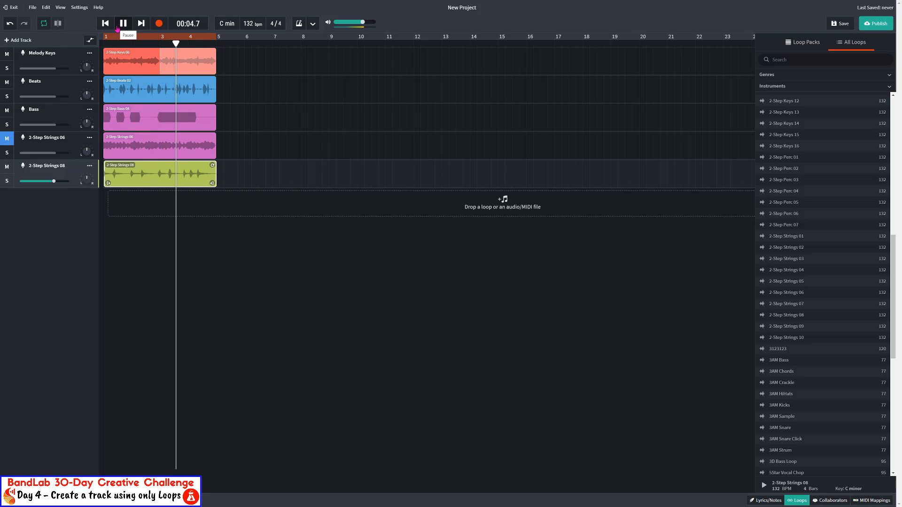
{"action": "left_click", "coordinate": [125, 25]}
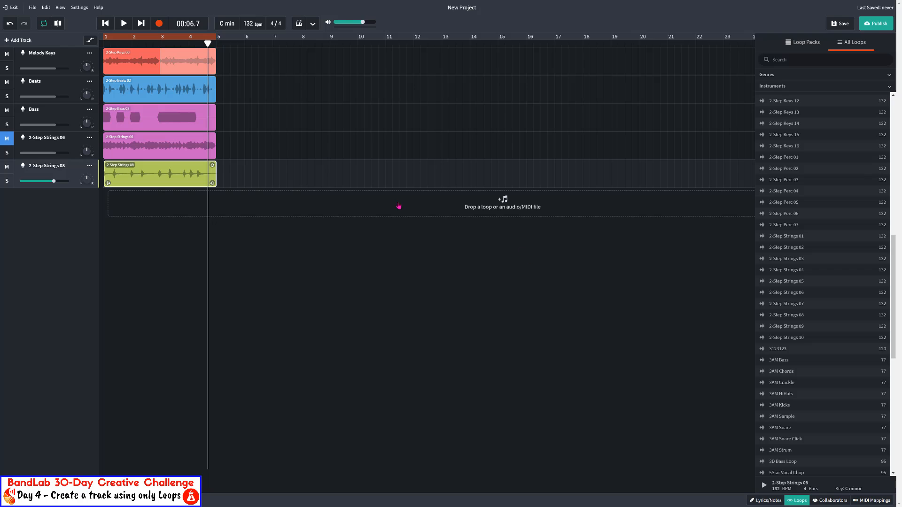
Step: Delete the 2-Step Strings 08 track
{"action": "left_click", "coordinate": [89, 166]}
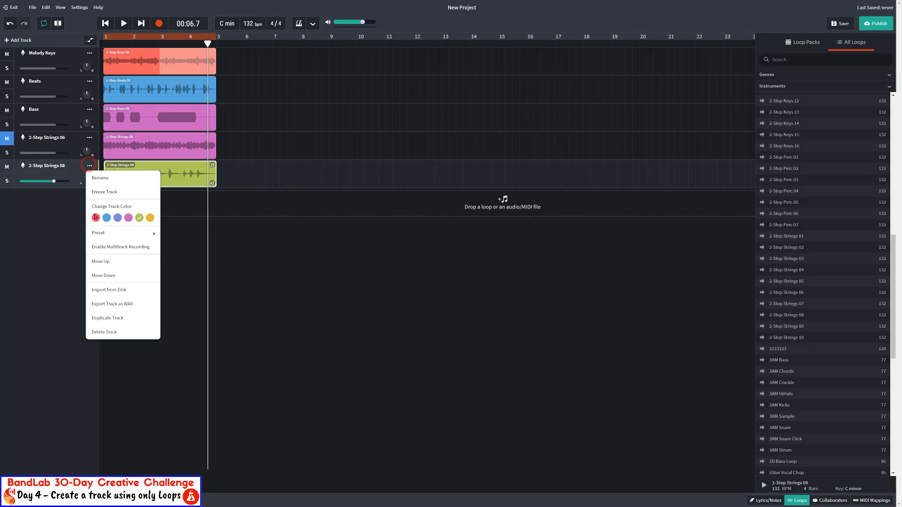
{"action": "left_click", "coordinate": [99, 333]}
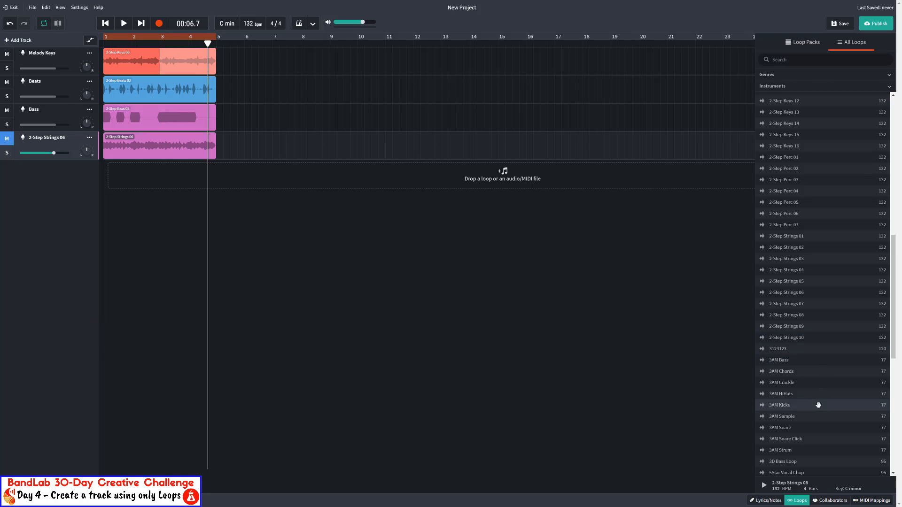
Step: Audition 2-Step Strings 08 and 09, and add 2-Step Strings 09 on a new track, looped from bar 1 to the end of bar 4
{"action": "left_click", "coordinate": [810, 315]}
{"action": "left_click", "coordinate": [808, 327]}
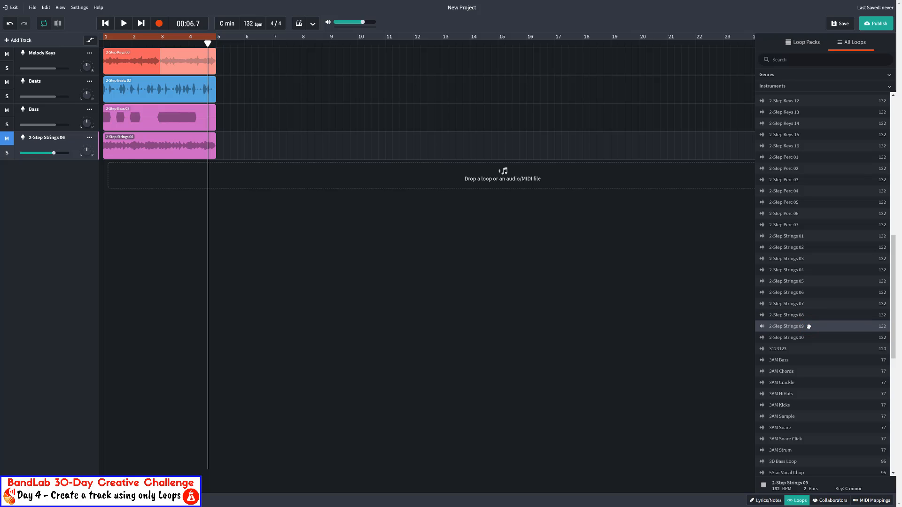
{"action": "left_click_drag", "start_coordinate": [808, 326], "coordinate": [100, 175]}
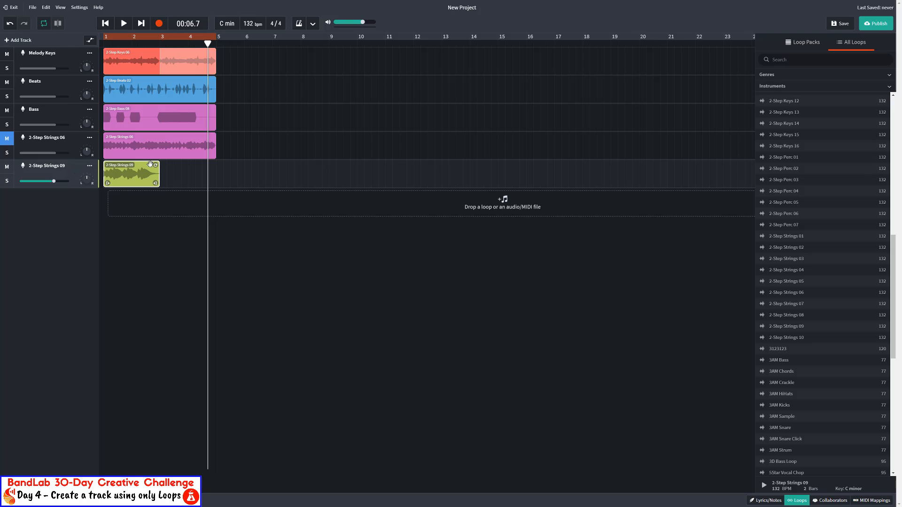
{"action": "left_click_drag", "start_coordinate": [157, 166], "coordinate": [211, 170]}
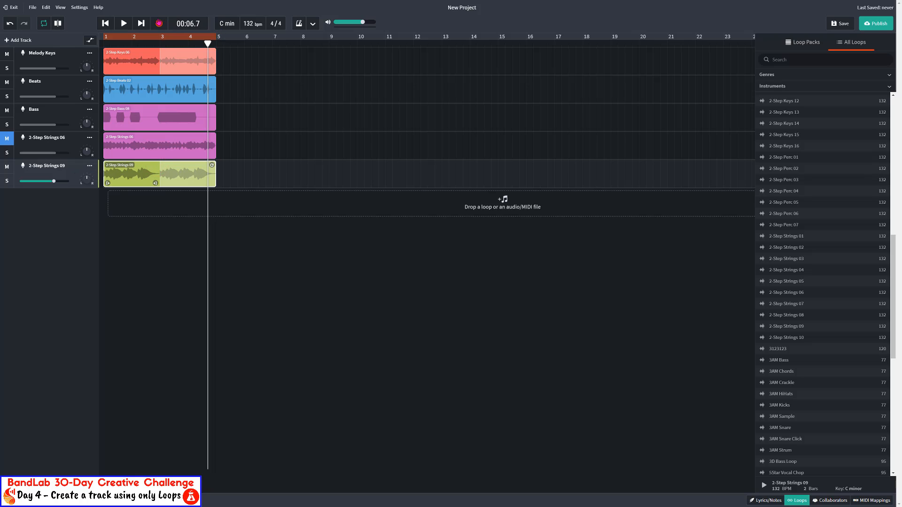
Step: Play the arrangement with 2-Step Strings 09, mute the Melody Keys track, and play it again without the keys
{"action": "left_click", "coordinate": [122, 22]}
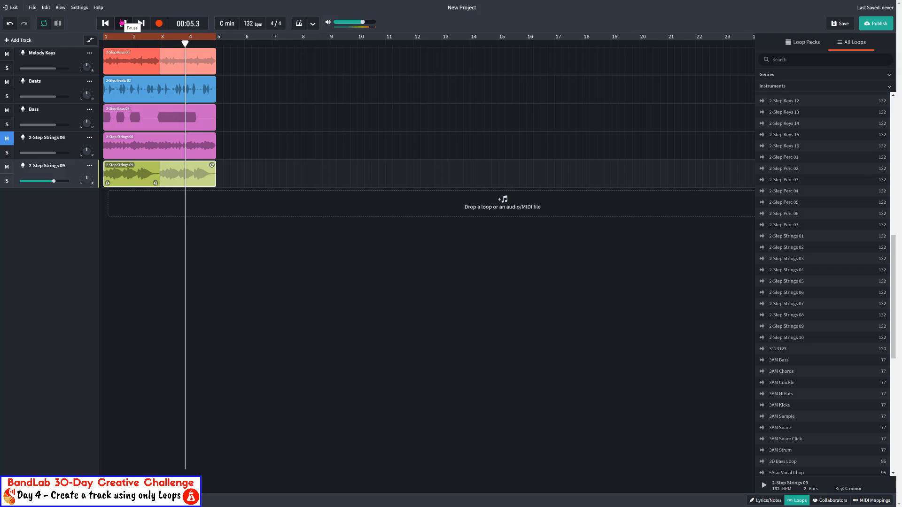
{"action": "left_click", "coordinate": [122, 23]}
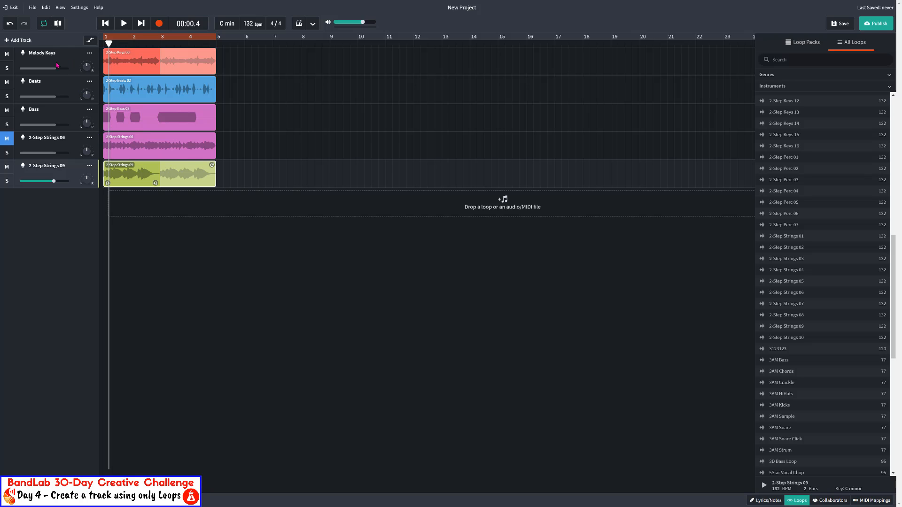
{"action": "left_click", "coordinate": [6, 55]}
{"action": "left_click", "coordinate": [123, 23]}
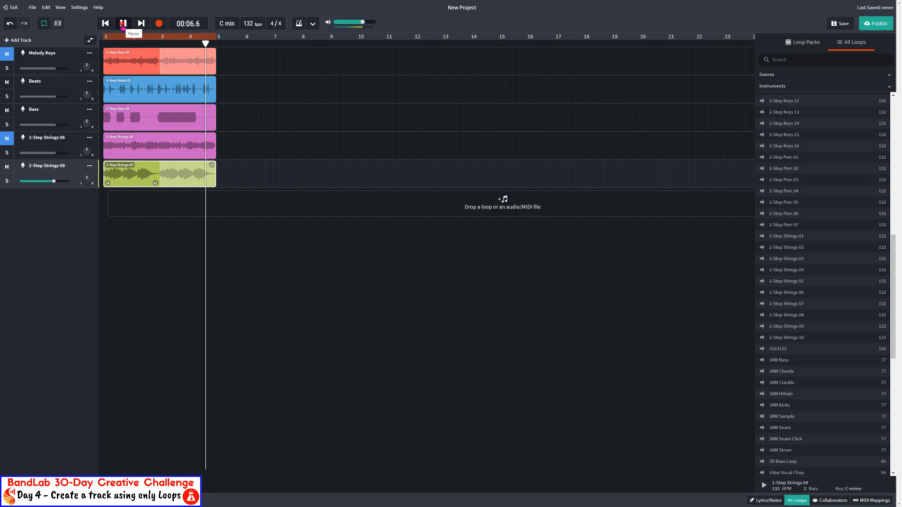
{"action": "left_click", "coordinate": [123, 23]}
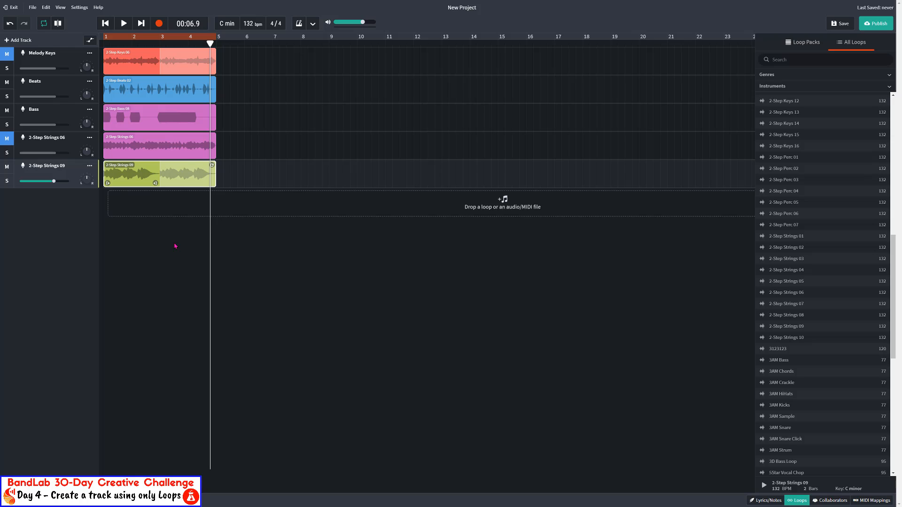
Step: Unmute the 2-Step Strings 06 track and play the arrangement from the start with both string layers
{"action": "left_click", "coordinate": [6, 139]}
{"action": "left_click", "coordinate": [106, 23]}
{"action": "left_click", "coordinate": [124, 24]}
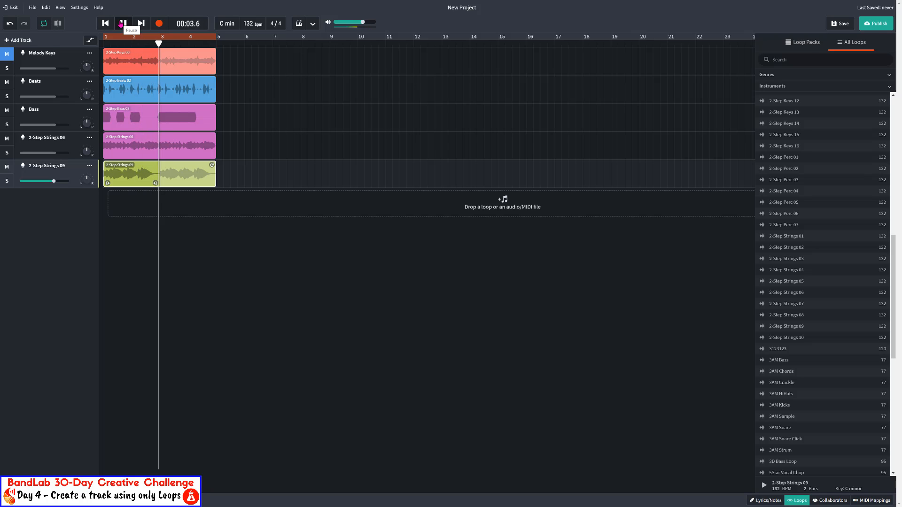
{"action": "left_click", "coordinate": [123, 23]}
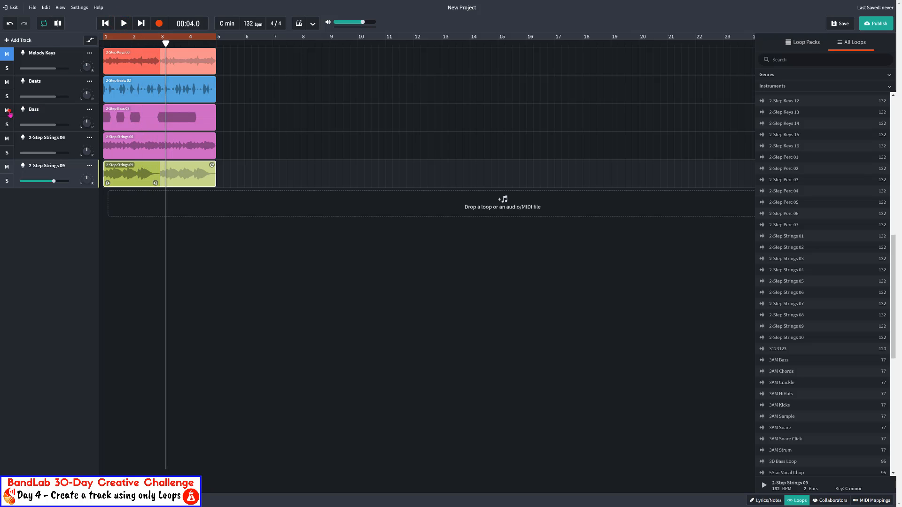
Step: Mute the Bass and Beats tracks, and play the two string layers on their own
{"action": "left_click", "coordinate": [7, 110]}
{"action": "left_click", "coordinate": [9, 82]}
{"action": "left_click", "coordinate": [123, 24]}
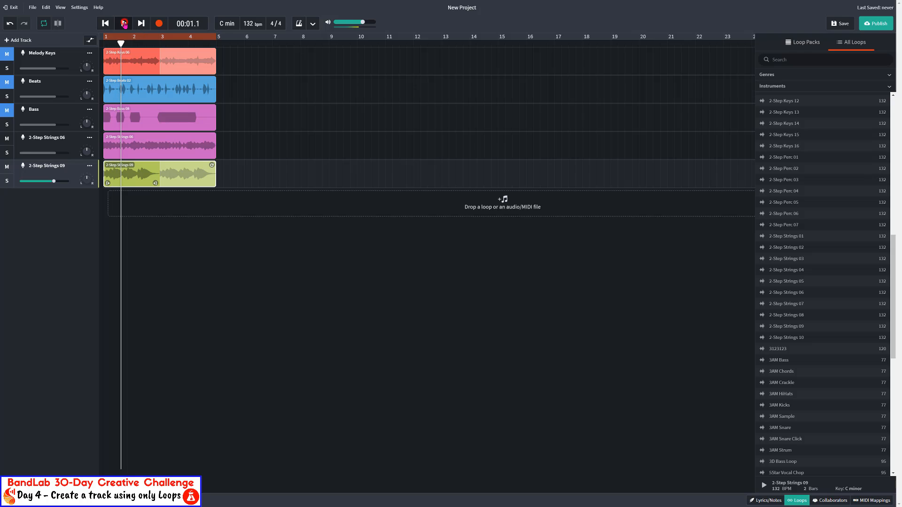
{"action": "left_click", "coordinate": [124, 24]}
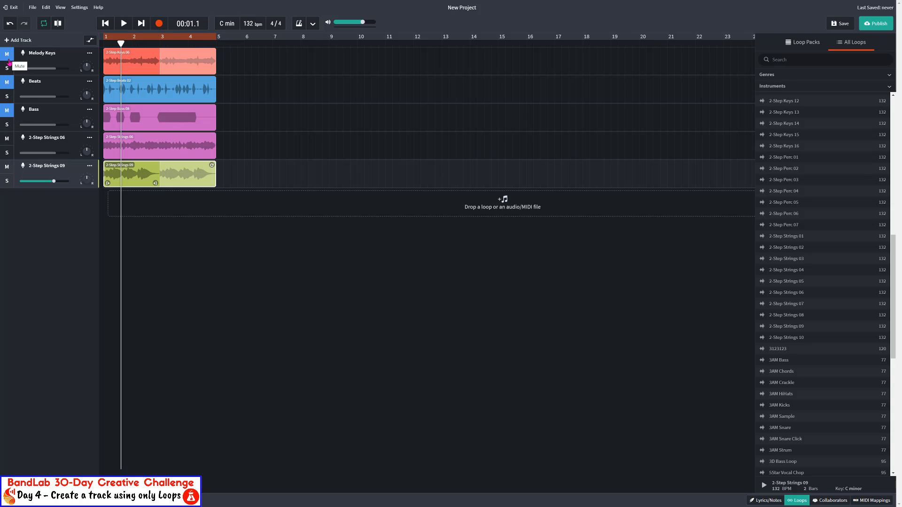
Step: Unmute the Beats and Bass tracks, and play them from the start together with both string layers
{"action": "left_click", "coordinate": [7, 82]}
{"action": "left_click", "coordinate": [7, 110]}
{"action": "left_click", "coordinate": [105, 23]}
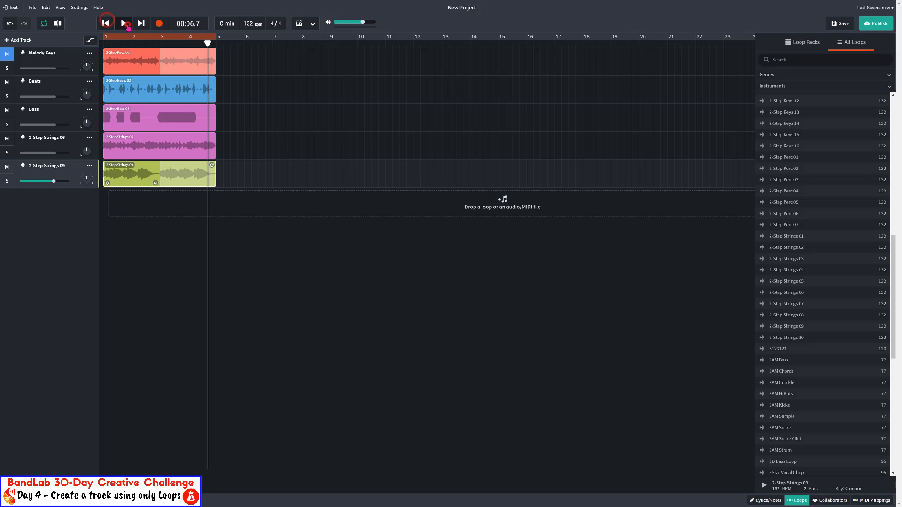
{"action": "left_click", "coordinate": [124, 23]}
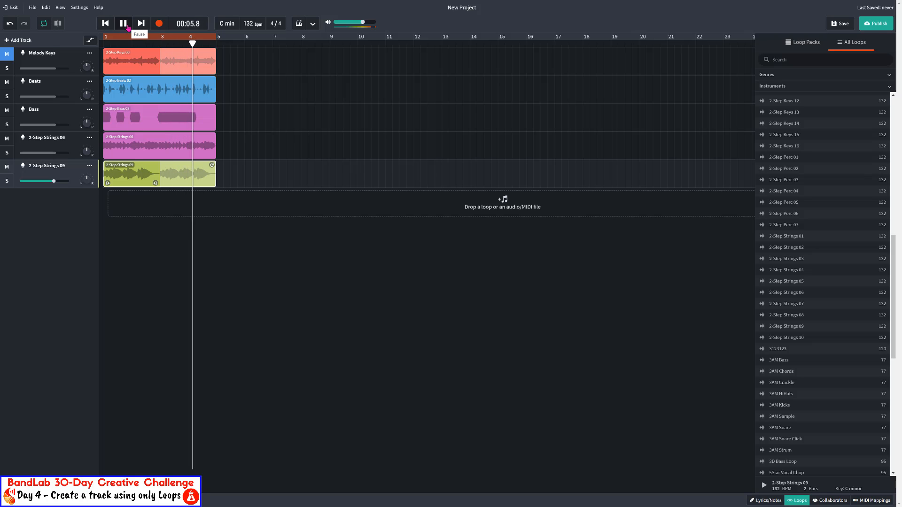
{"action": "left_click", "coordinate": [123, 24]}
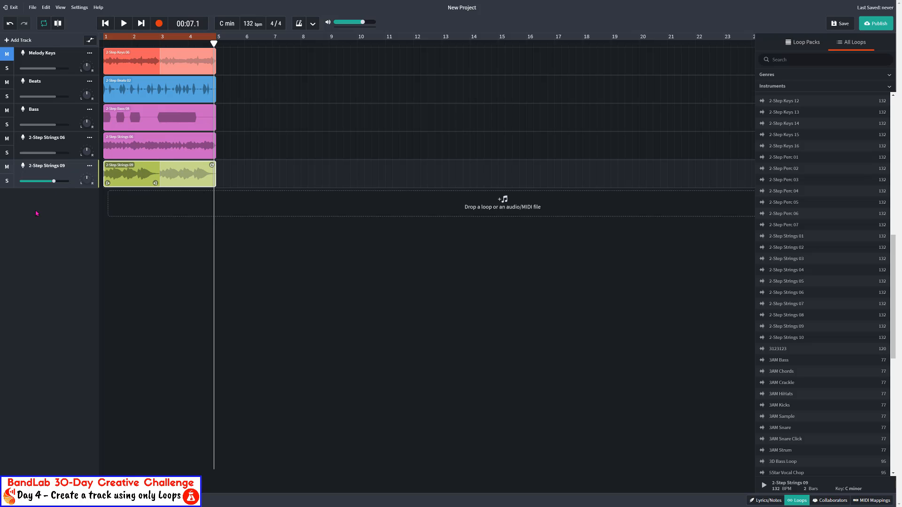
Step: Listen to each string layer alone, soloing 2-Step Strings 09 first and switching the solo to 2-Step Strings 06
{"action": "left_click", "coordinate": [5, 181]}
{"action": "left_click", "coordinate": [124, 24]}
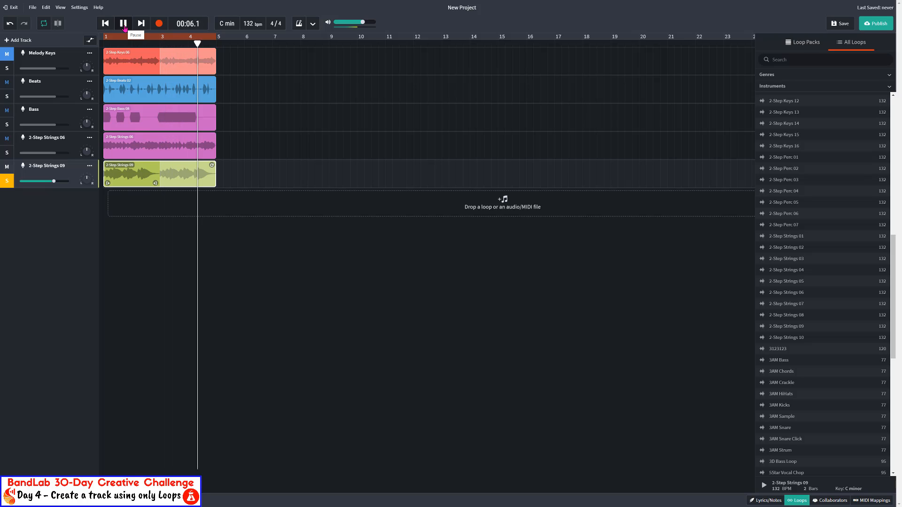
{"action": "left_click", "coordinate": [124, 24]}
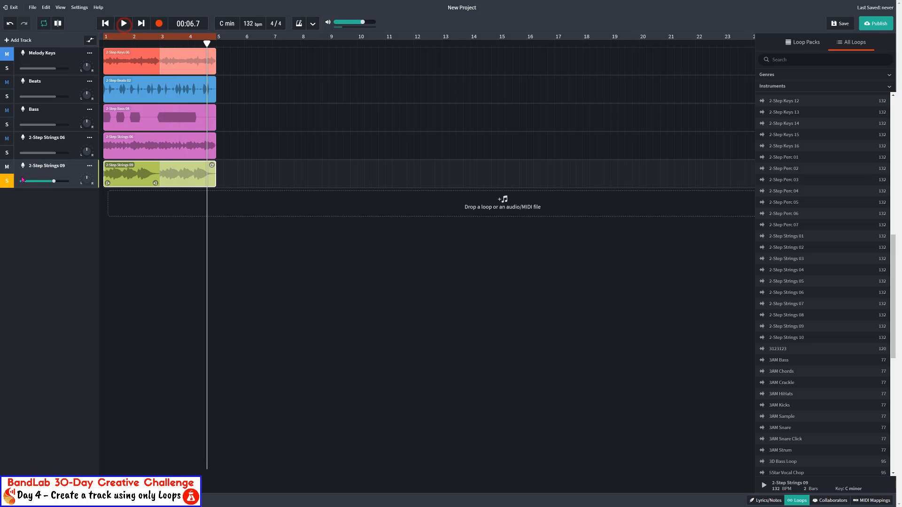
{"action": "left_click", "coordinate": [7, 153]}
{"action": "left_click", "coordinate": [124, 24]}
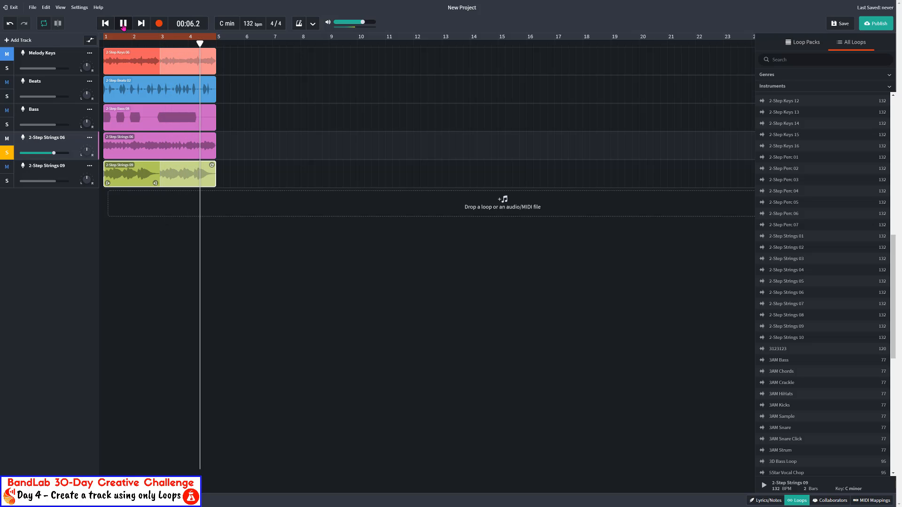
{"action": "left_click", "coordinate": [123, 27]}
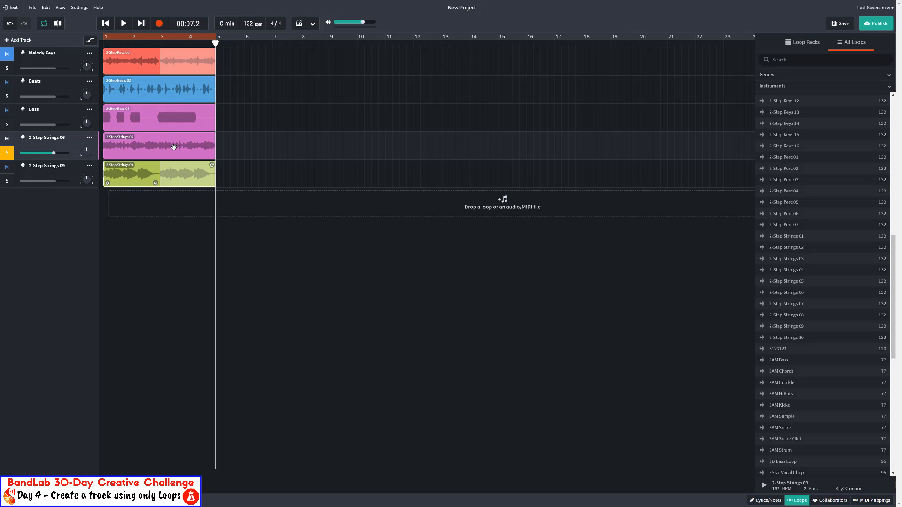
Step: Extend the 2-Step Strings 06 loop to the end of bar 16
{"action": "left_click", "coordinate": [157, 147]}
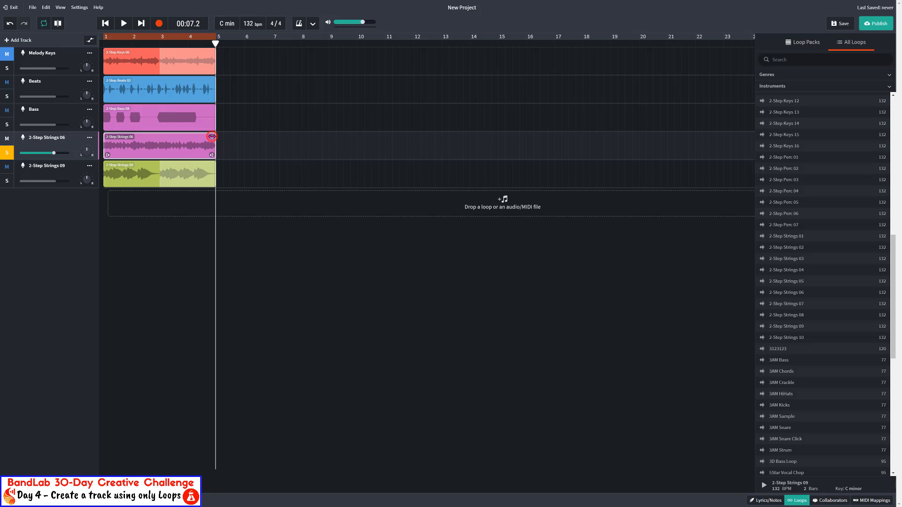
{"action": "left_click_drag", "start_coordinate": [212, 137], "coordinate": [550, 139]}
{"action": "left_click", "coordinate": [554, 43]}
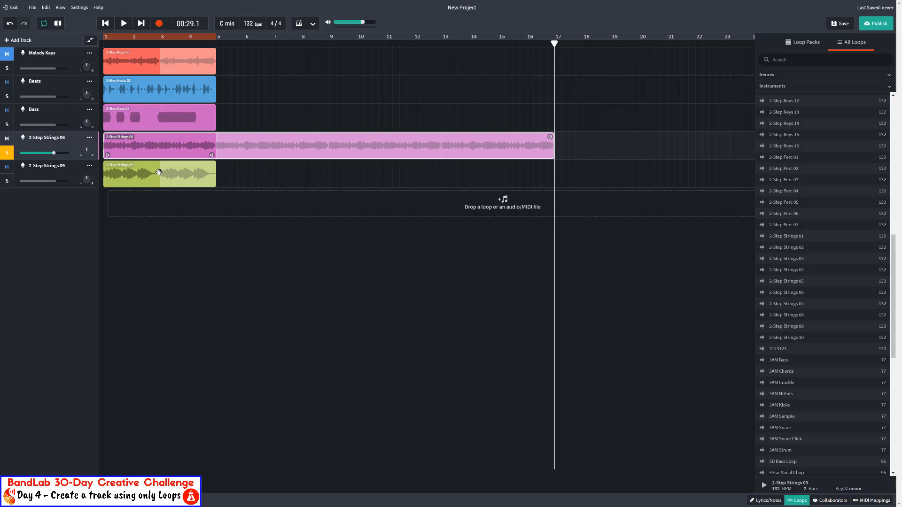
Step: Turn off cycle playback and move the 2-Step Strings 09 clip to start at bar 5
{"action": "left_click", "coordinate": [217, 47]}
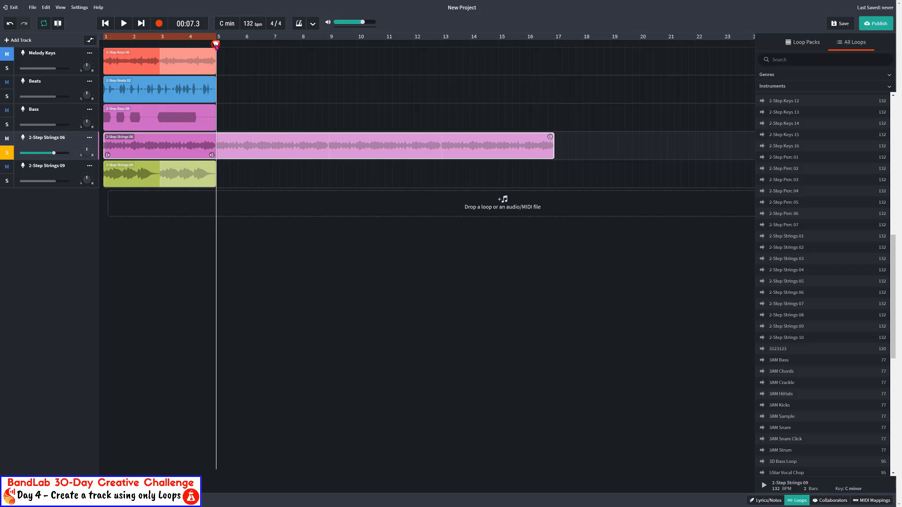
{"action": "left_click", "coordinate": [43, 25]}
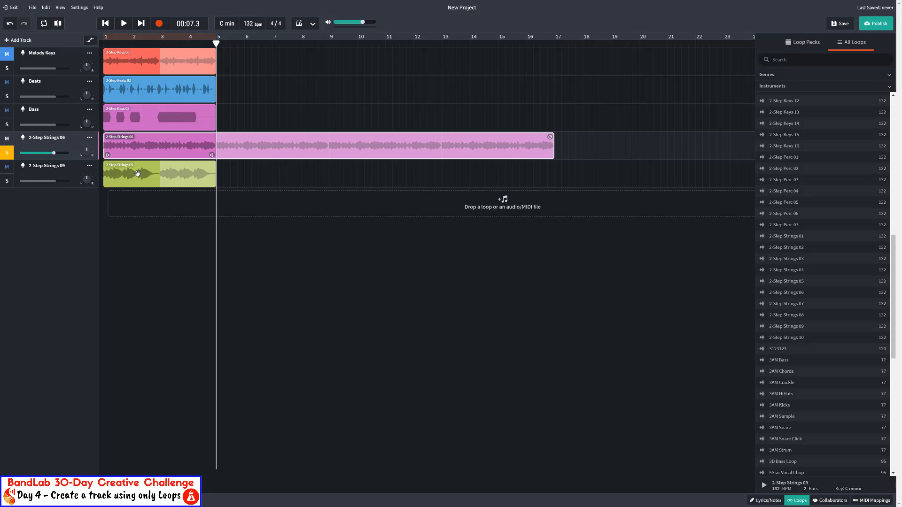
{"action": "left_click_drag", "start_coordinate": [138, 174], "coordinate": [253, 180]}
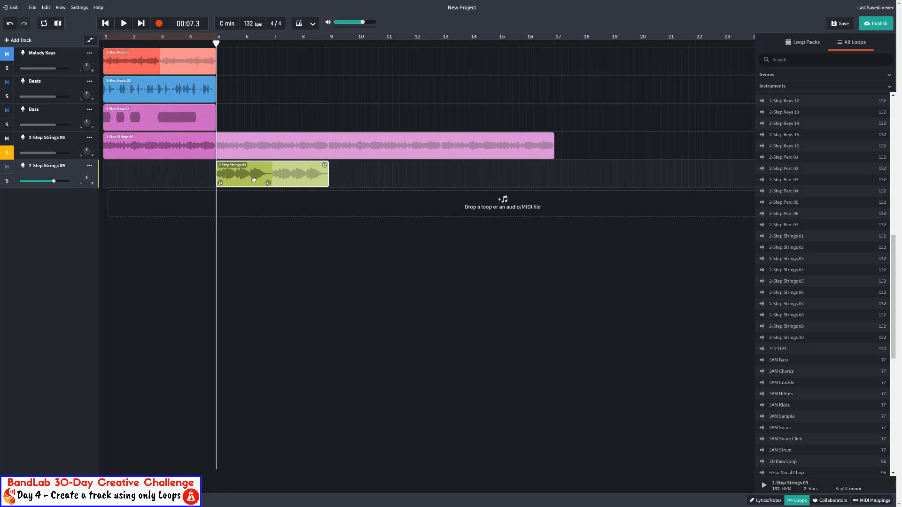
Step: Solo the 2-Step Strings 09 track as well, and play both string layers from the start
{"action": "left_click", "coordinate": [7, 183]}
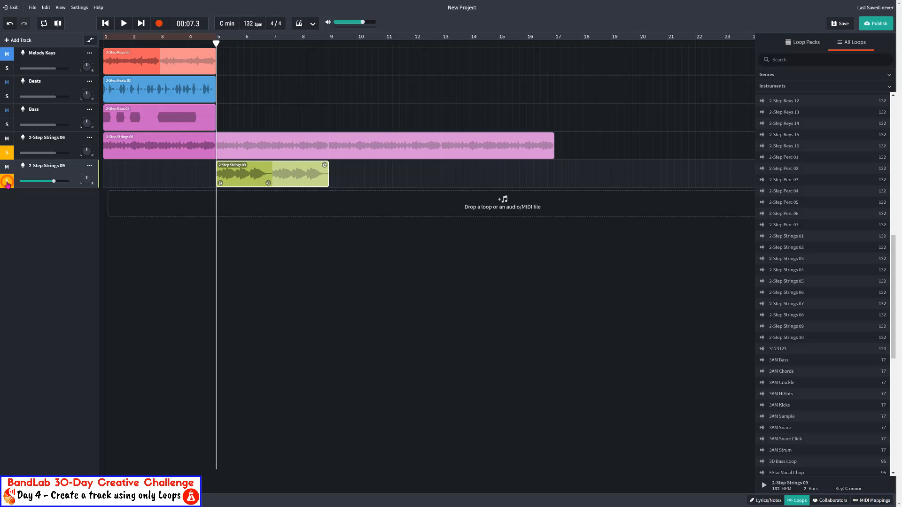
{"action": "left_click", "coordinate": [105, 23]}
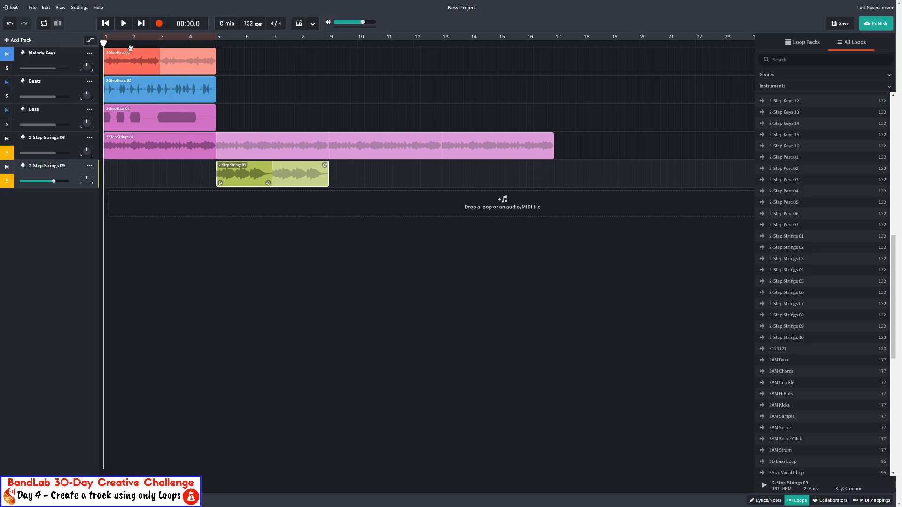
{"action": "left_click", "coordinate": [124, 24]}
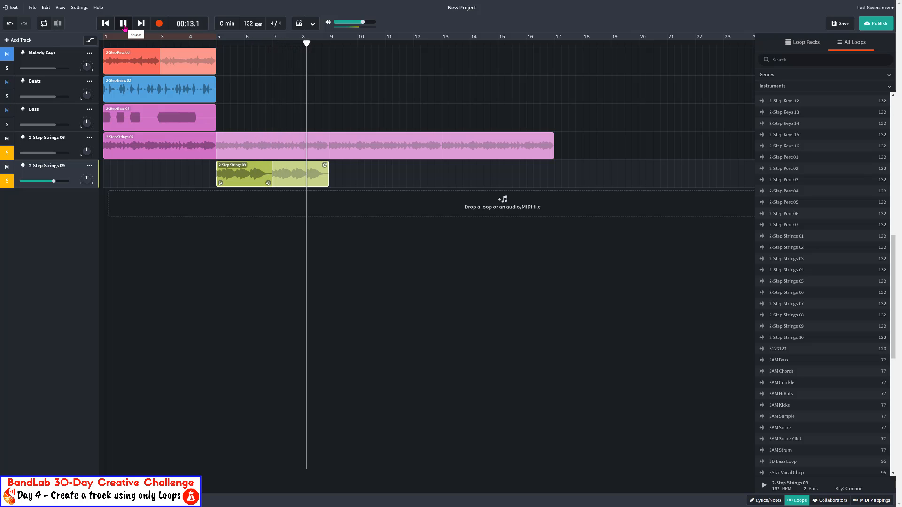
{"action": "left_click", "coordinate": [124, 24]}
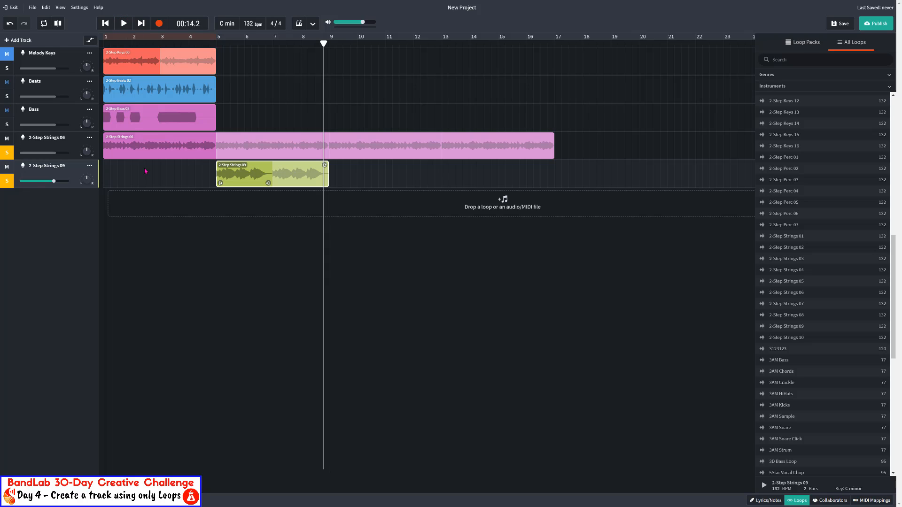
Step: Pan the 2-Step Strings 06 track partly left and the 2-Step Strings 09 track partly right
{"action": "mouse_move", "coordinate": [88, 153]}
{"action": "left_click_drag", "start_coordinate": [86, 155], "coordinate": [86, 153]}
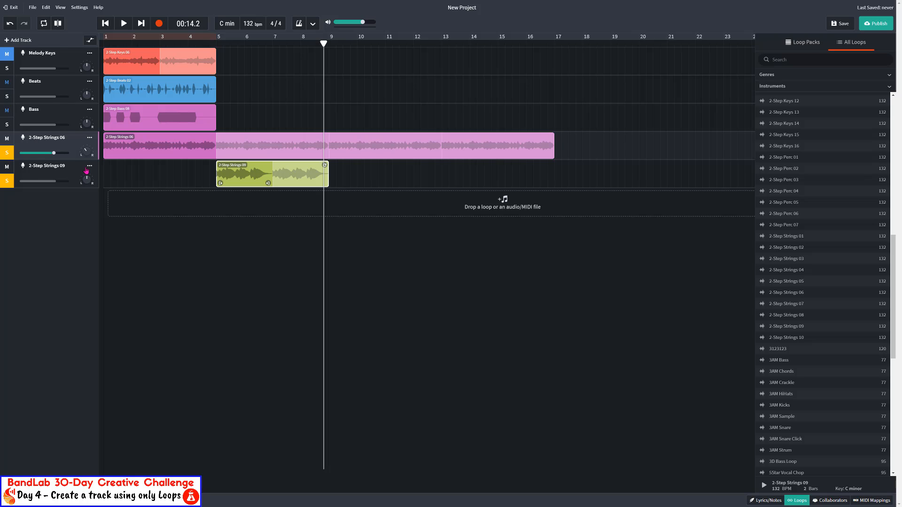
{"action": "mouse_move", "coordinate": [86, 154]}
{"action": "mouse_move", "coordinate": [89, 182]}
{"action": "left_click_drag", "start_coordinate": [89, 184], "coordinate": [86, 169]}
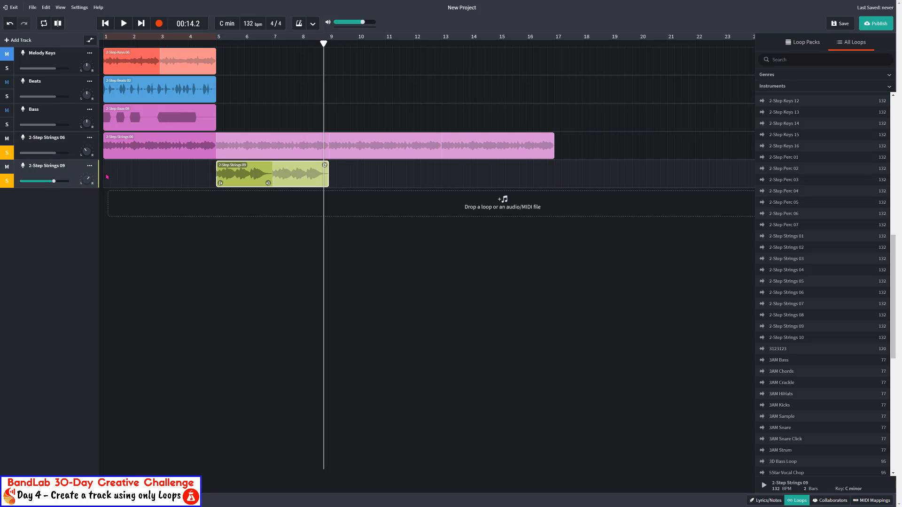
{"action": "mouse_move", "coordinate": [88, 183]}
Step: Play the panned string layers from the start through most of bar 8
{"action": "left_click", "coordinate": [105, 23]}
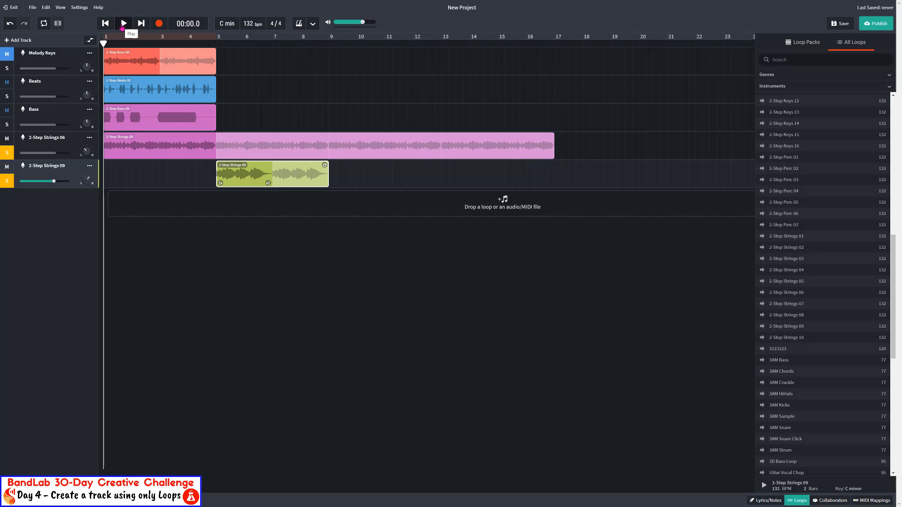
{"action": "left_click", "coordinate": [123, 24]}
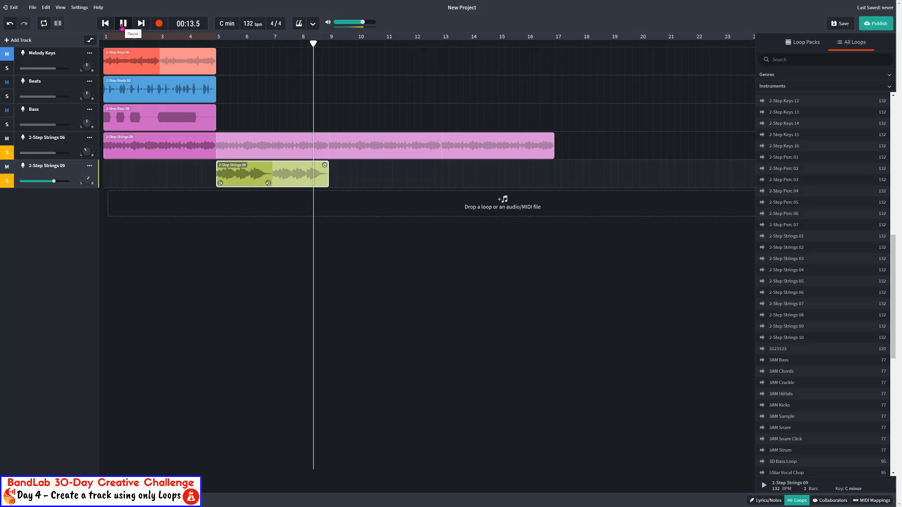
{"action": "left_click", "coordinate": [122, 24]}
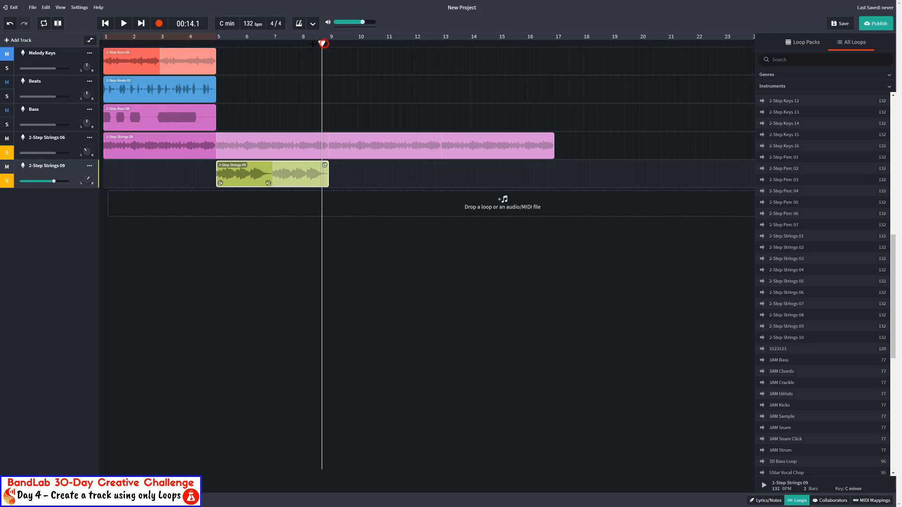
Step: Extend the 2-Step Strings 09 loop to the end of bar 16, level with the 2-Step Strings 06 clip
{"action": "left_click_drag", "start_coordinate": [324, 43], "coordinate": [314, 43]}
{"action": "left_click_drag", "start_coordinate": [324, 165], "coordinate": [550, 163]}
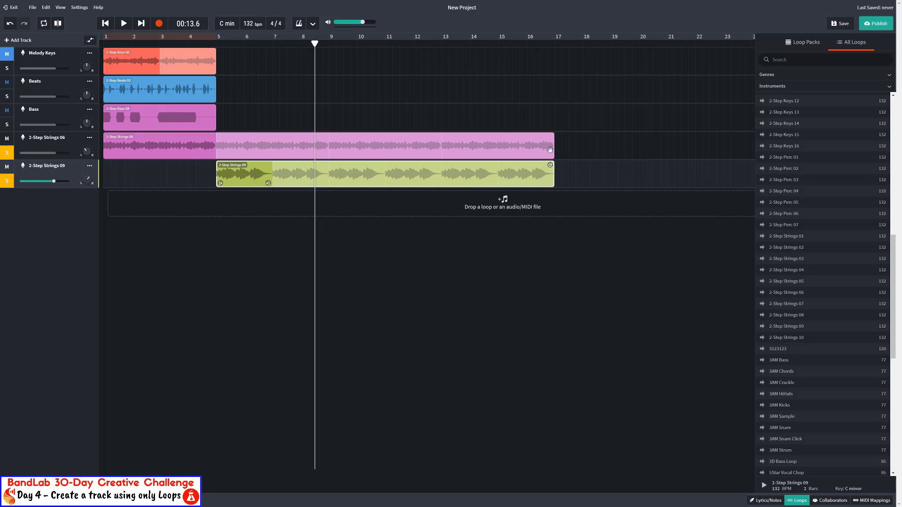
{"action": "left_click", "coordinate": [554, 46]}
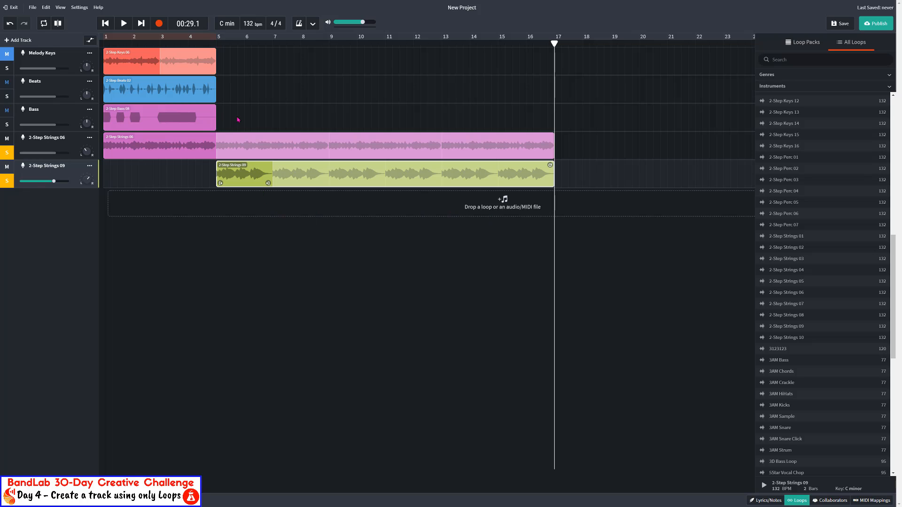
Step: Move the Bass clip to start at bar 9
{"action": "left_click_drag", "start_coordinate": [126, 119], "coordinate": [350, 114]}
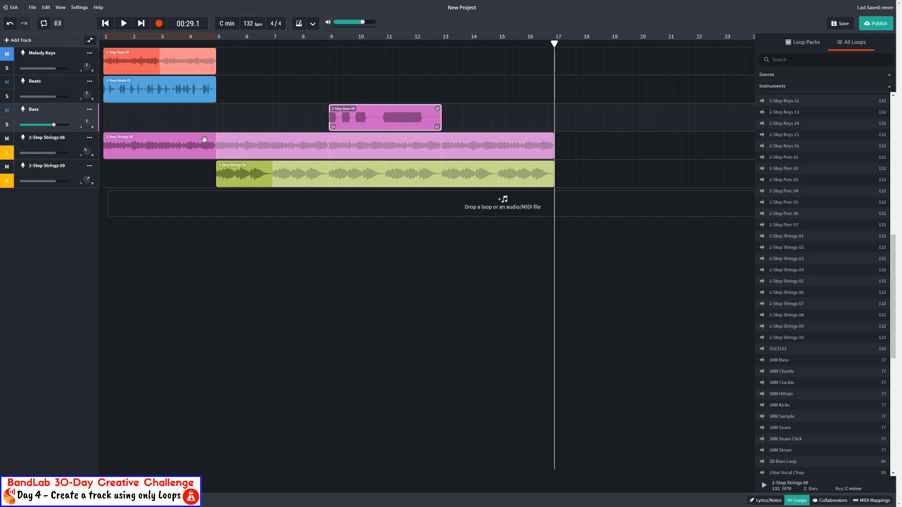
{"action": "left_click", "coordinate": [216, 43]}
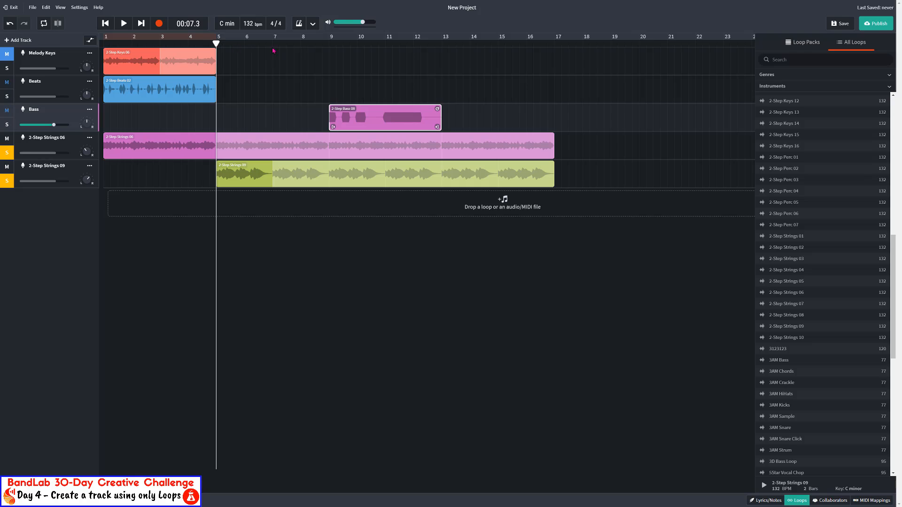
{"action": "left_click", "coordinate": [329, 45]}
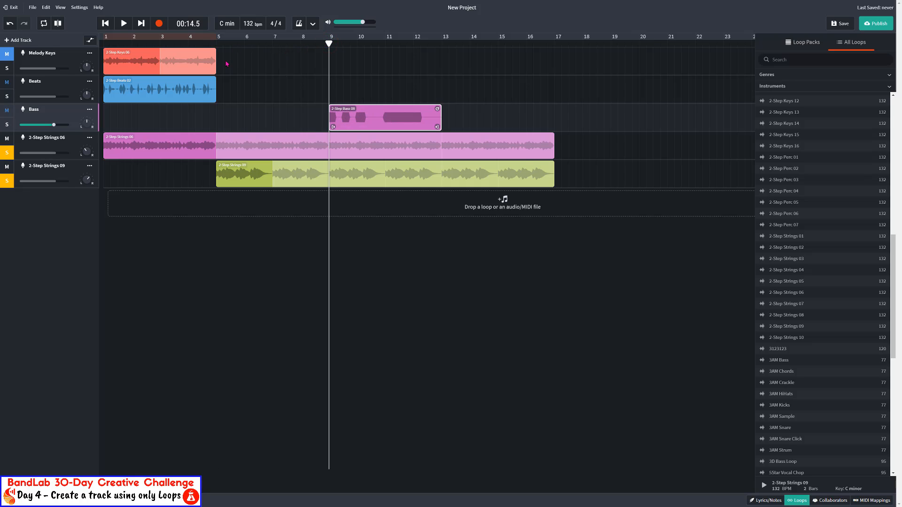
Step: Solo the Bass track along with the strings, and play from the start to the end of bar 12
{"action": "left_click", "coordinate": [103, 25]}
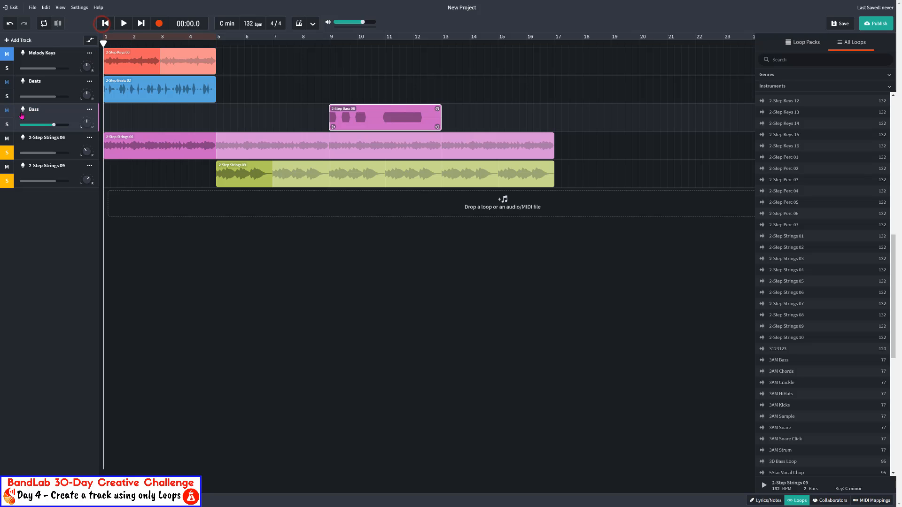
{"action": "left_click", "coordinate": [2, 126]}
{"action": "left_click", "coordinate": [124, 24]}
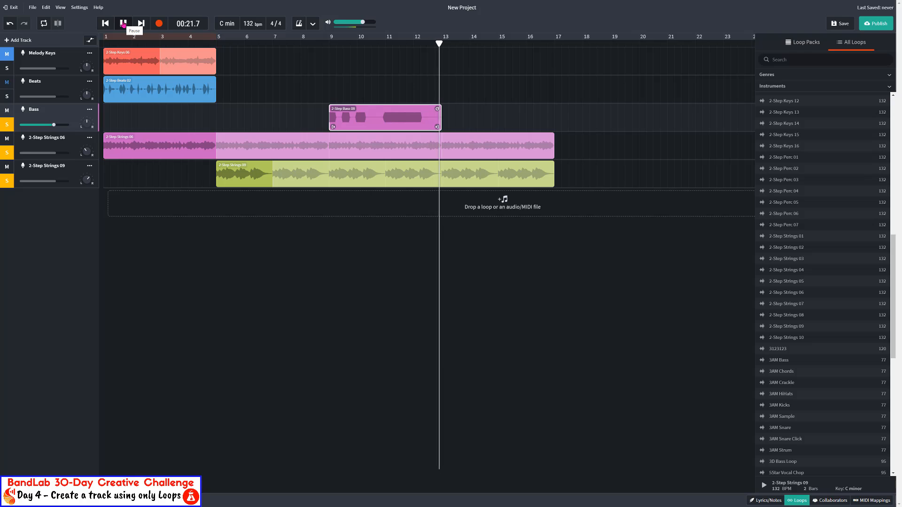
{"action": "left_click", "coordinate": [123, 23]}
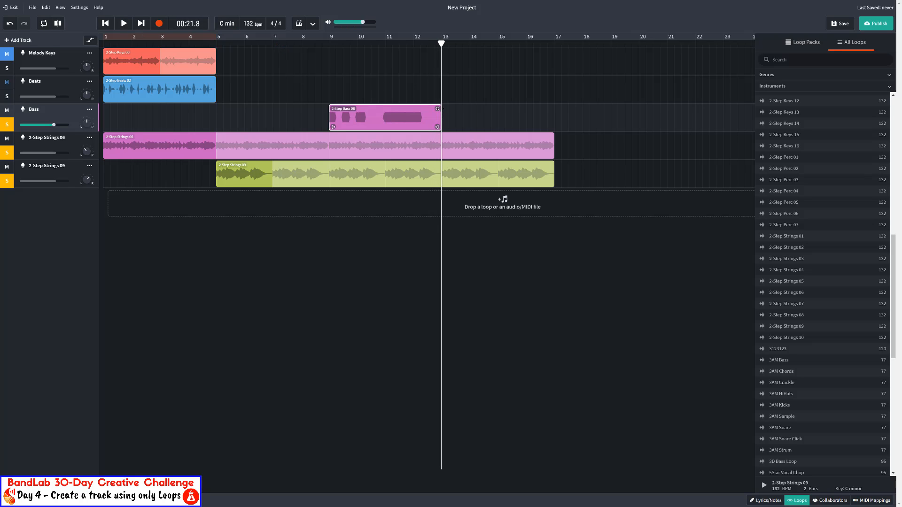
Step: Extend the Bass loop to the end of bar 16
{"action": "left_click_drag", "start_coordinate": [437, 108], "coordinate": [551, 103]}
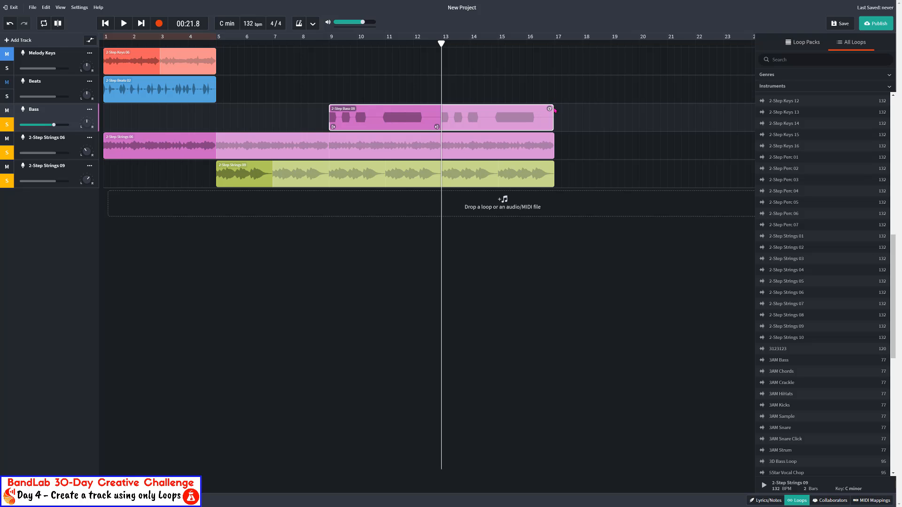
{"action": "left_click", "coordinate": [549, 107]}
{"action": "left_click", "coordinate": [555, 41]}
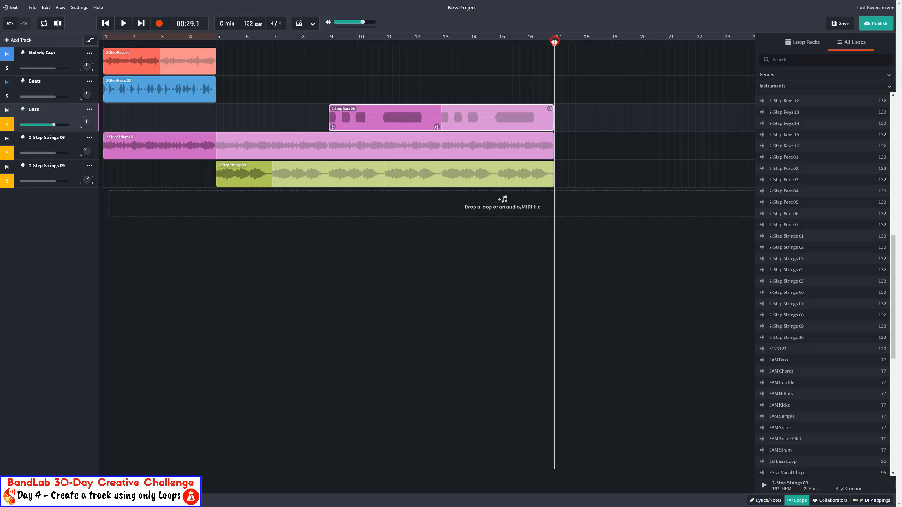
Step: Move the Beats clip to start at bar 13, and place the 2-Step Strings 06 track below 2-Step Strings 09
{"action": "left_click_drag", "start_coordinate": [555, 42], "coordinate": [575, 44]}
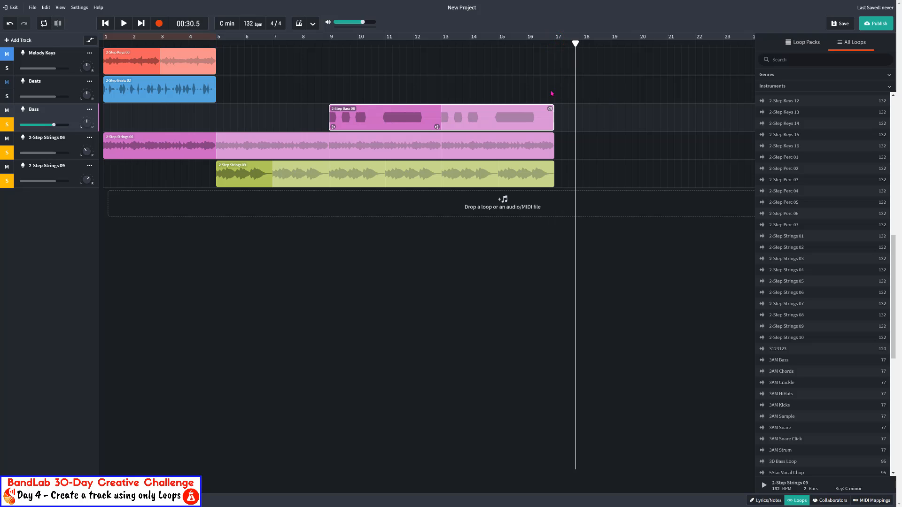
{"action": "left_click_drag", "start_coordinate": [147, 95], "coordinate": [484, 86]}
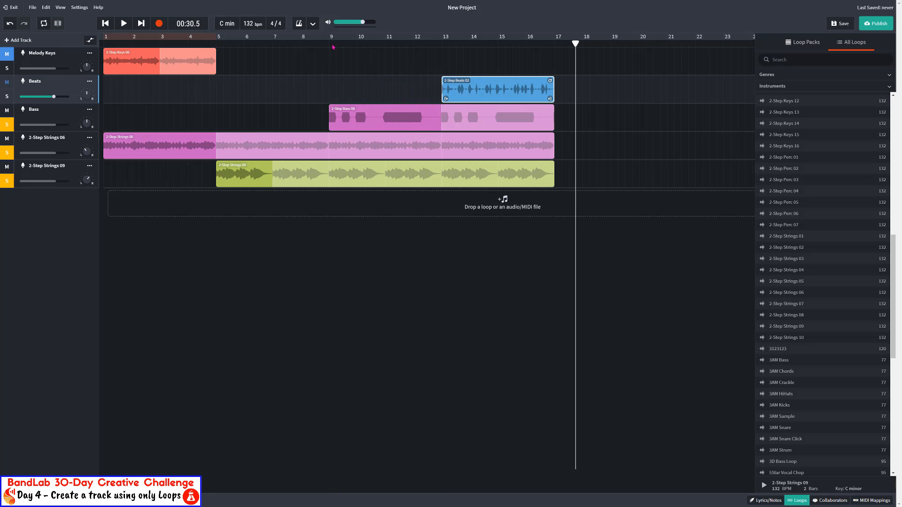
{"action": "left_click", "coordinate": [330, 46]}
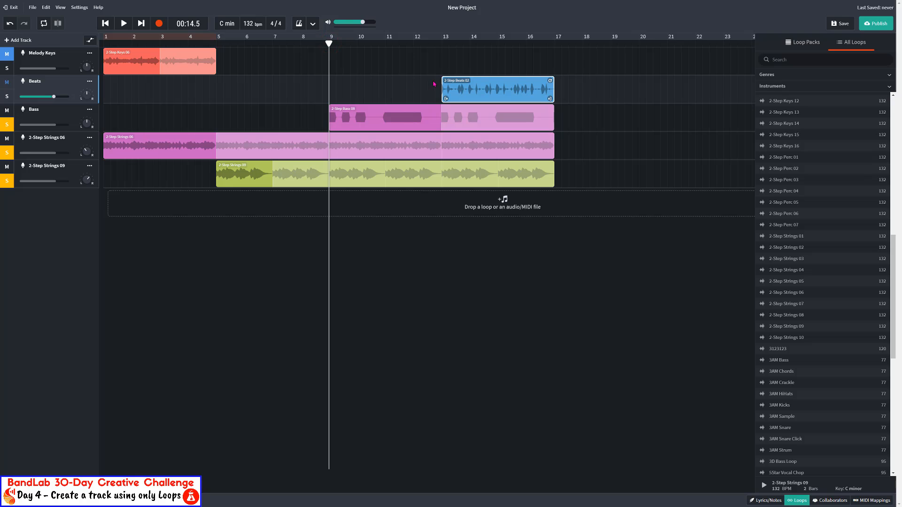
{"action": "left_click", "coordinate": [442, 42]}
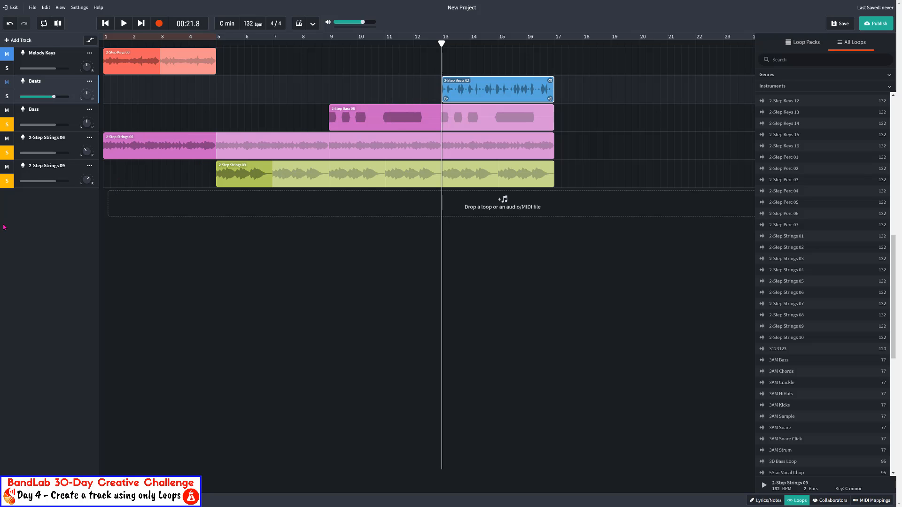
{"action": "left_click_drag", "start_coordinate": [22, 146], "coordinate": [24, 186]}
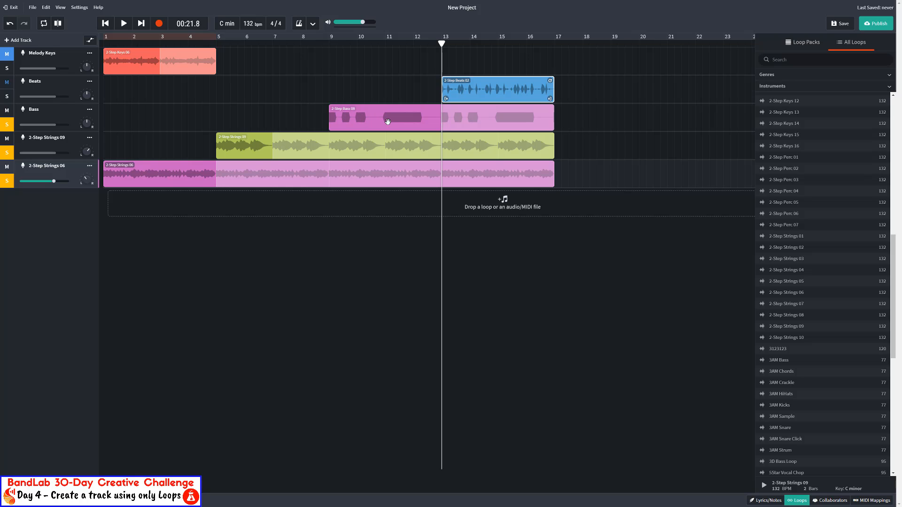
Step: Play the arrangement from the start, soloing the Beats track along with the others, and replay briefly from bar 9
{"action": "left_click", "coordinate": [105, 23]}
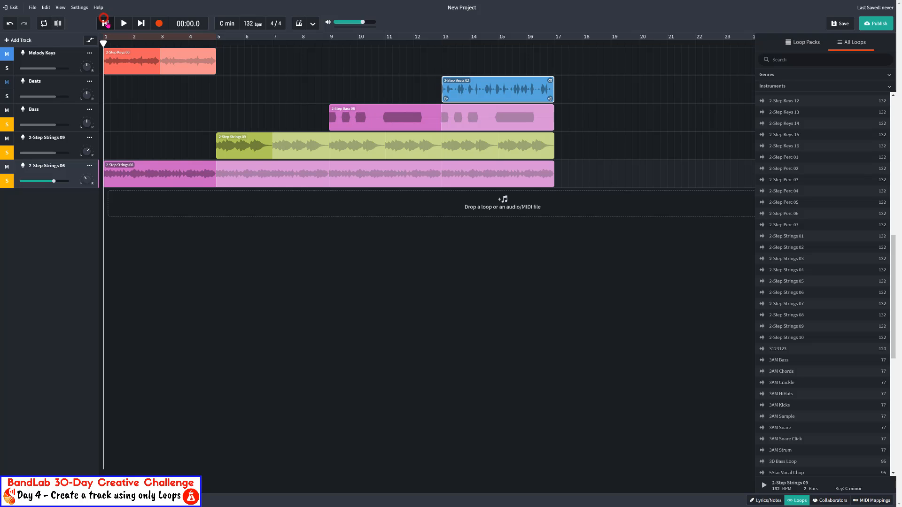
{"action": "left_click", "coordinate": [123, 23]}
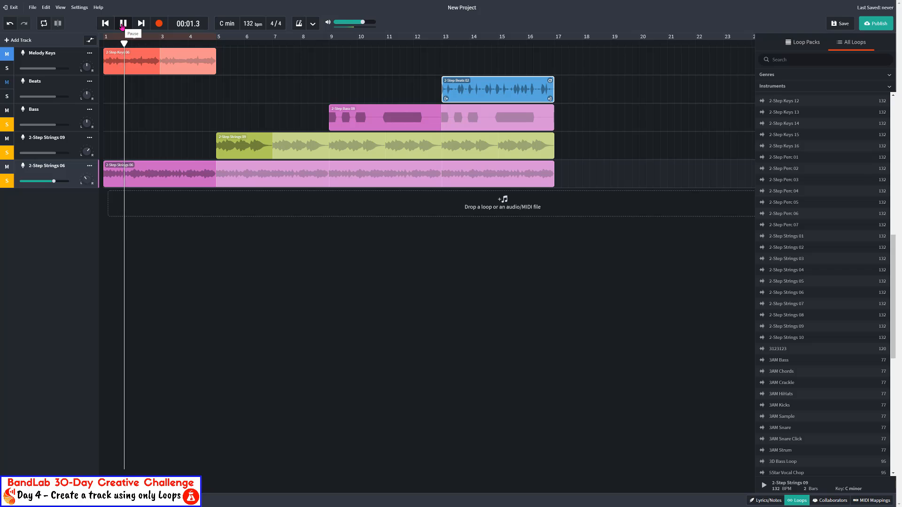
{"action": "left_click", "coordinate": [2, 96]}
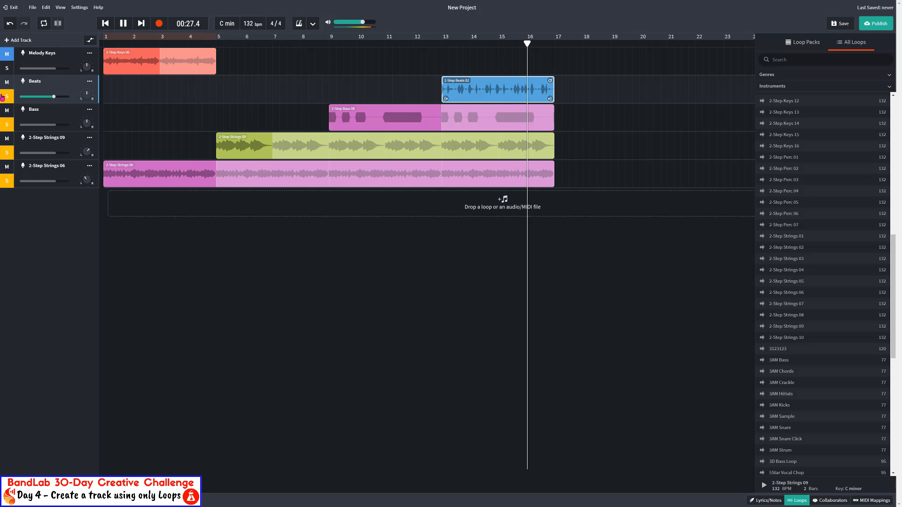
{"action": "left_click", "coordinate": [123, 23]}
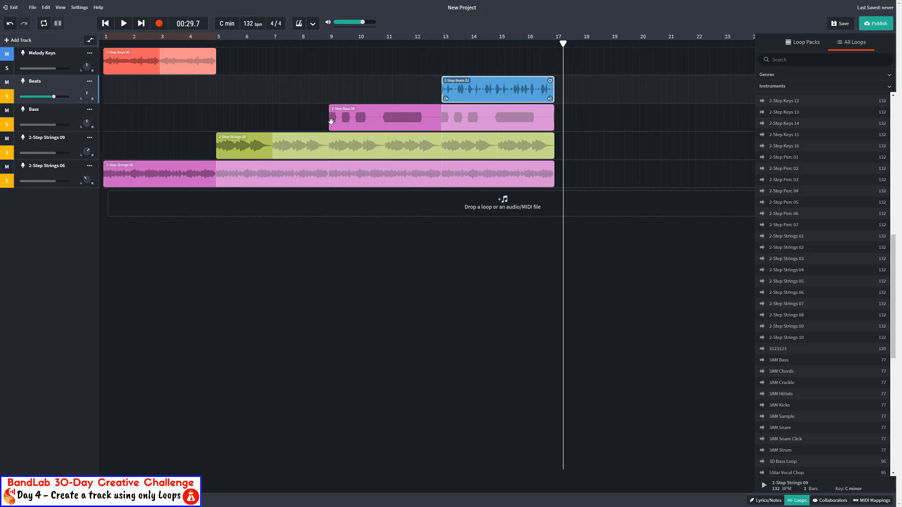
{"action": "left_click", "coordinate": [328, 47]}
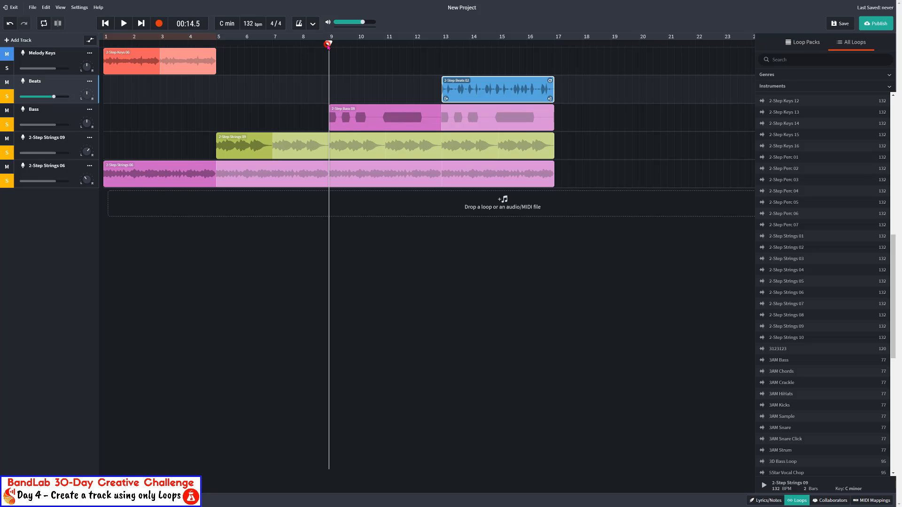
{"action": "key", "text": "space"}
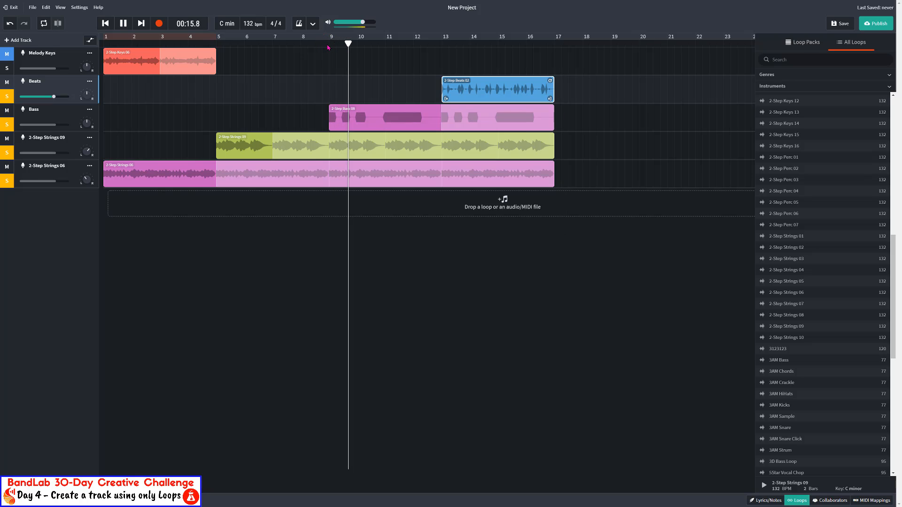
{"action": "key", "text": "space"}
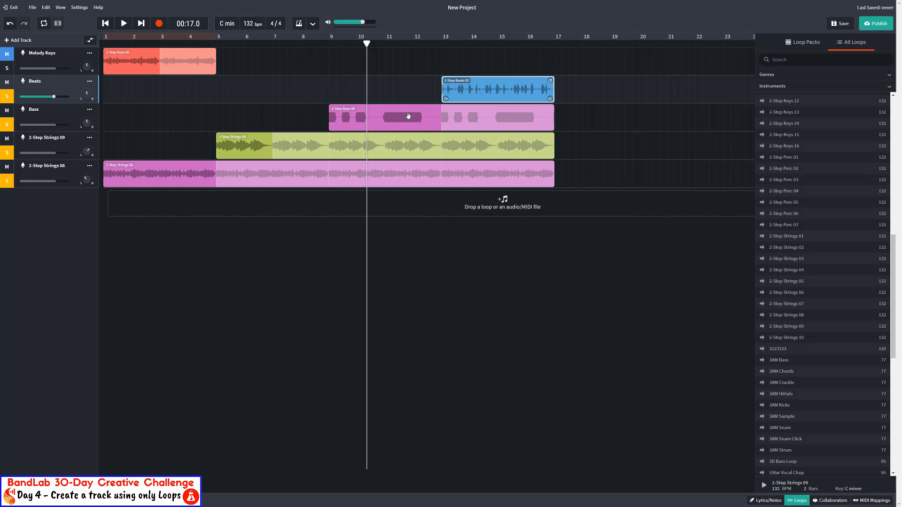
Step: Try reversing the Bass region, playing it back from bar 9, and undo the reversal
{"action": "right_click", "coordinate": [375, 123]}
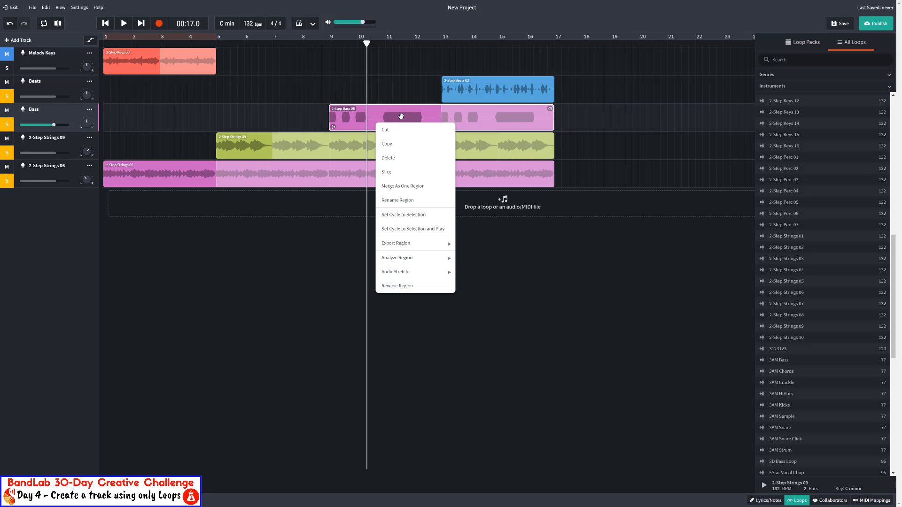
{"action": "left_click", "coordinate": [410, 288]}
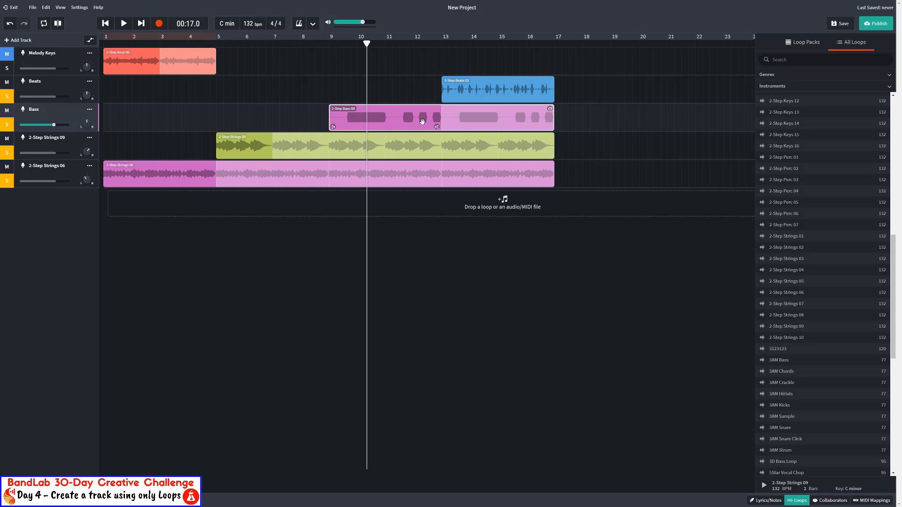
{"action": "left_click", "coordinate": [329, 44]}
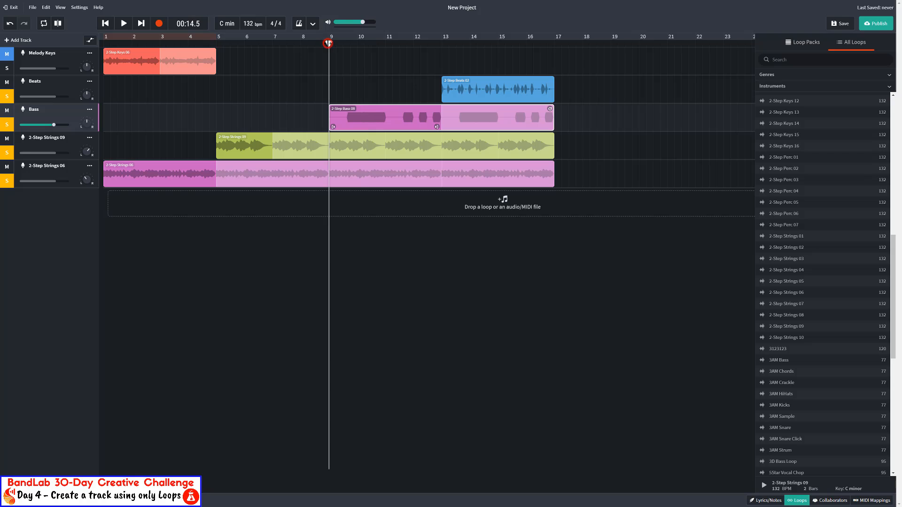
{"action": "key", "text": "space"}
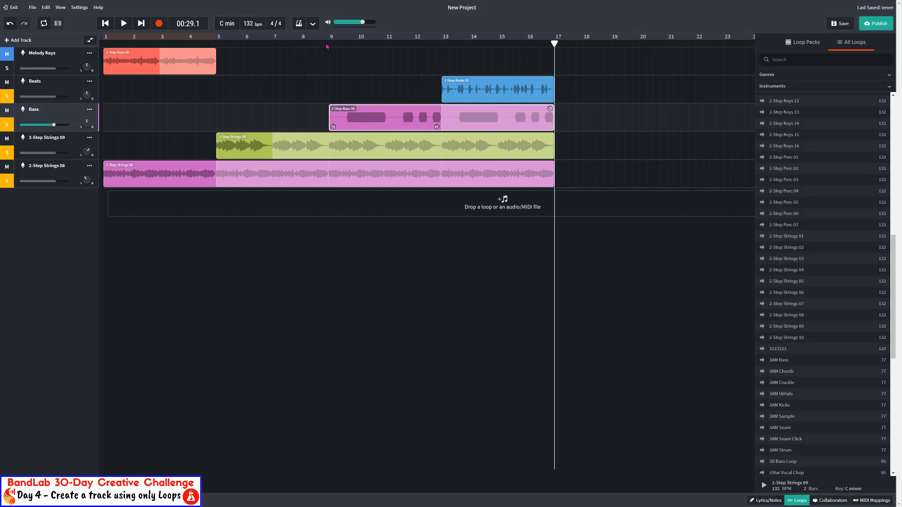
{"action": "left_click", "coordinate": [328, 46]}
{"action": "key", "text": "space"}
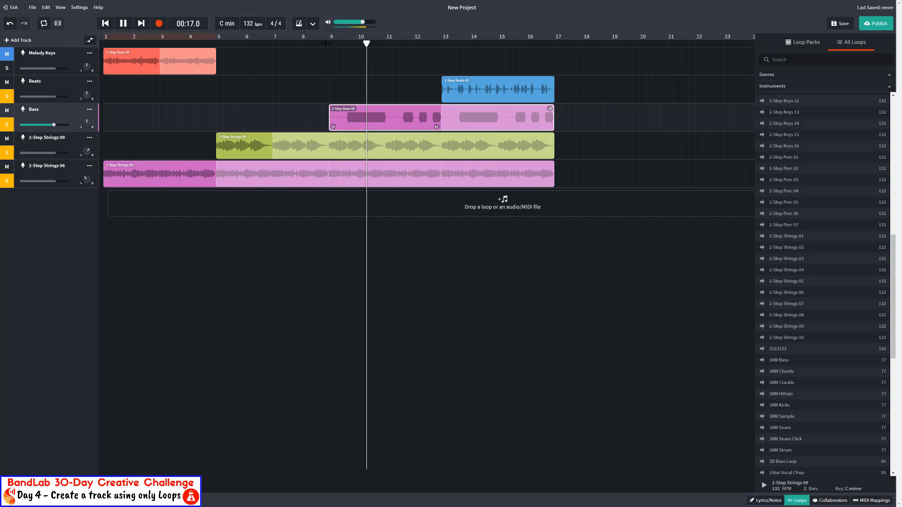
{"action": "key", "text": "space"}
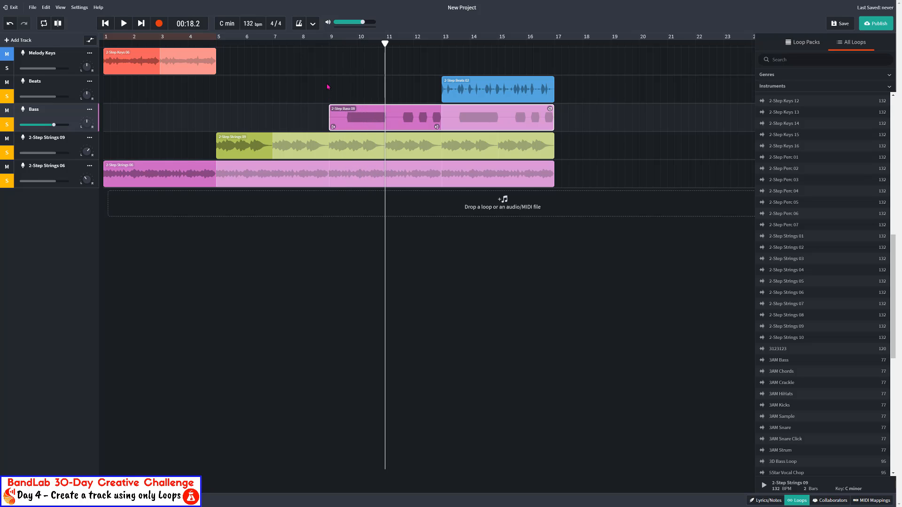
{"action": "left_click", "coordinate": [9, 25]}
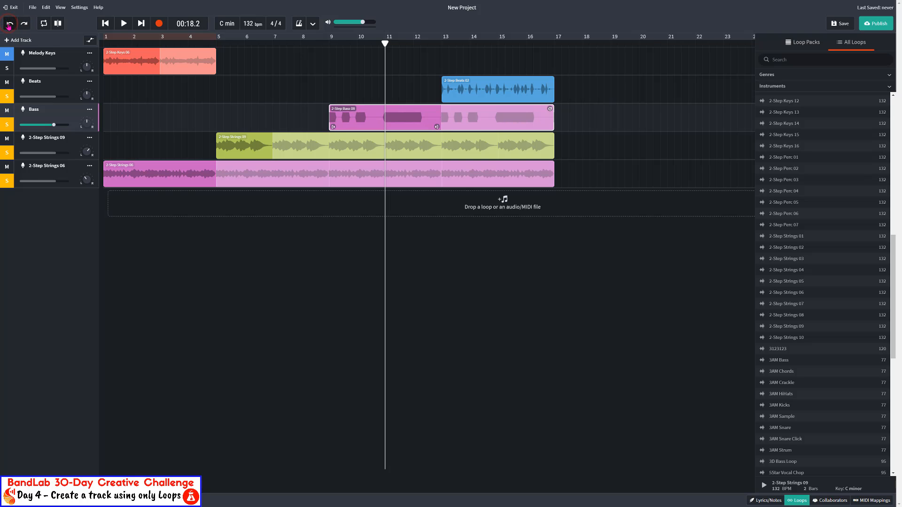
Step: Replay the Bass loop from bar 9, and move it to bar 1, shortened to four bars
{"action": "left_click", "coordinate": [329, 41]}
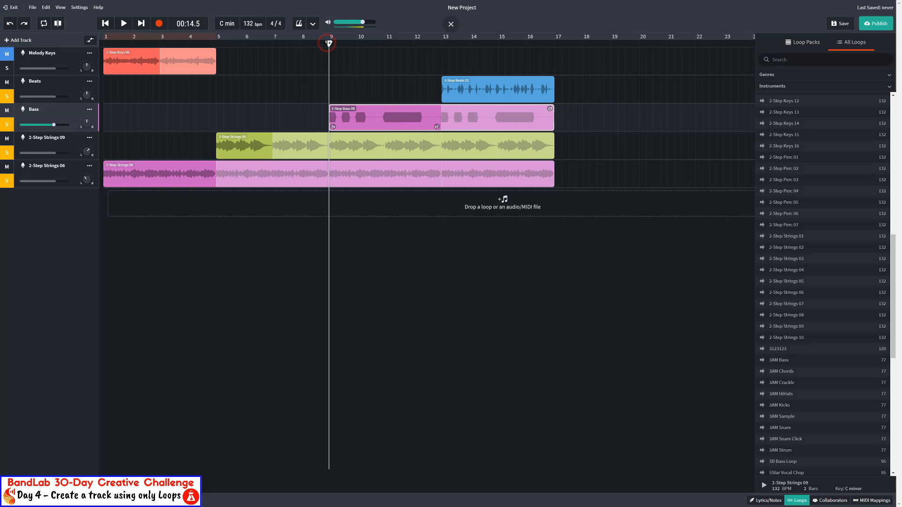
{"action": "key", "text": "space"}
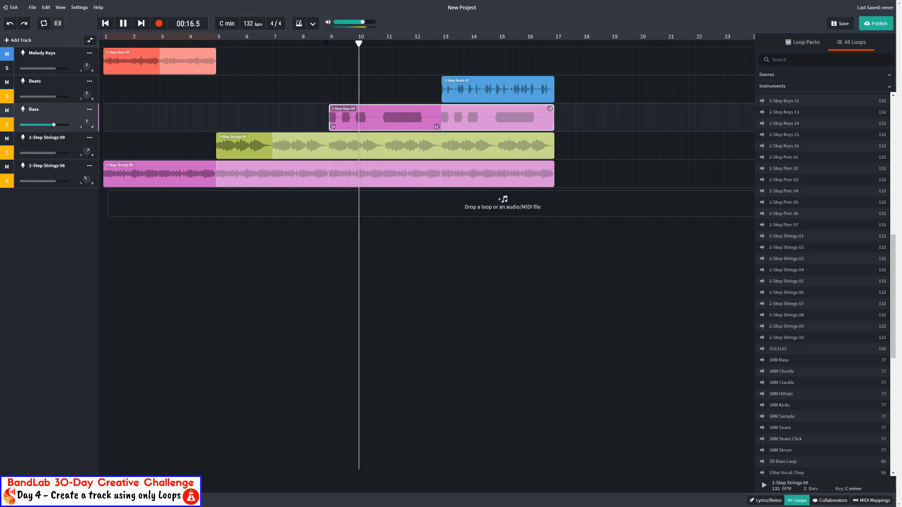
{"action": "key", "text": "space"}
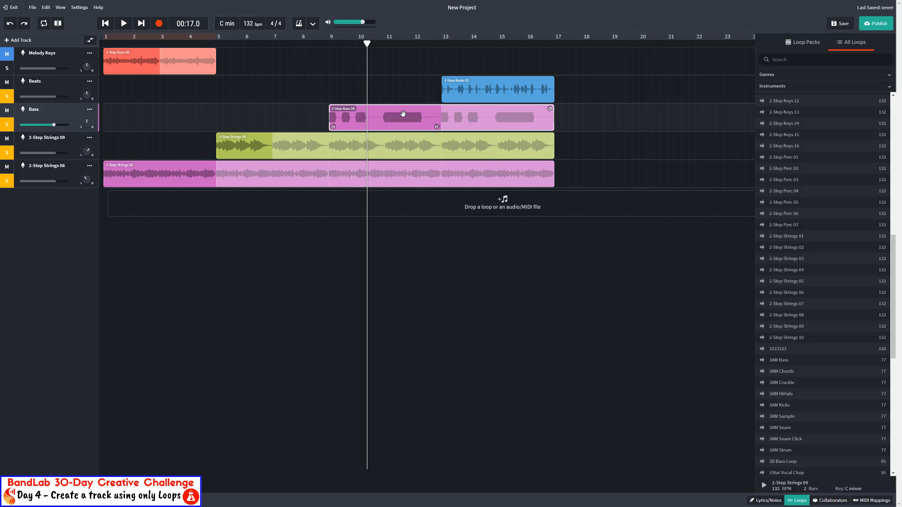
{"action": "left_click_drag", "start_coordinate": [403, 114], "coordinate": [111, 115]}
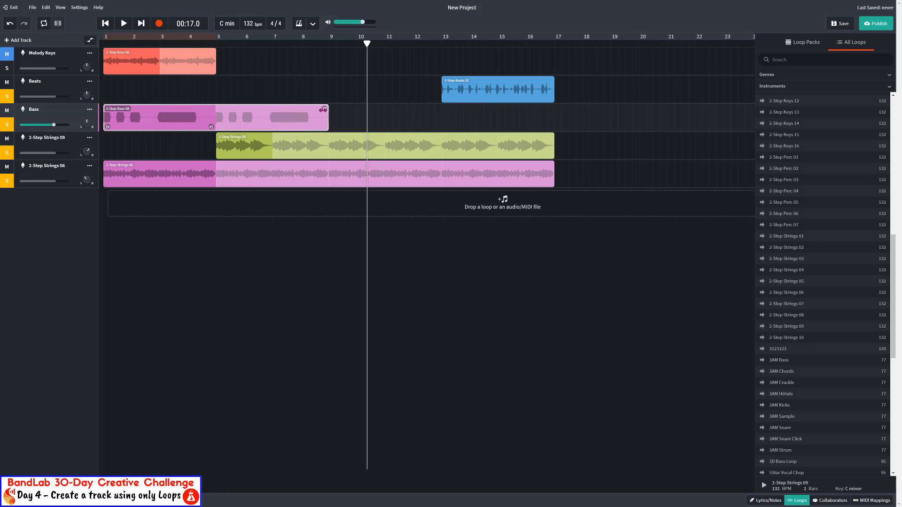
{"action": "left_click_drag", "start_coordinate": [322, 109], "coordinate": [215, 111]}
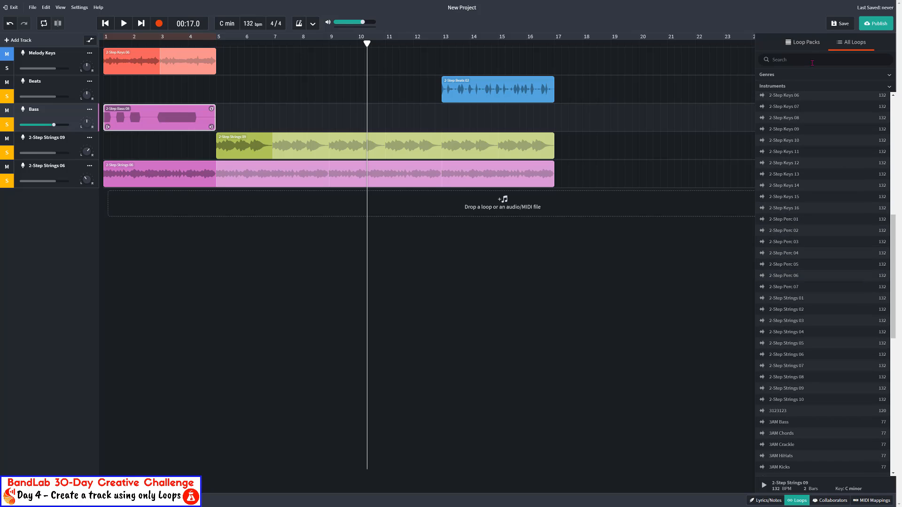
Step: Browse the 2-Step Garage loop pack, reset the filter, and audition the 2-Step Bass 01, 03, 04 and 05 loops
{"action": "left_click", "coordinate": [806, 45]}
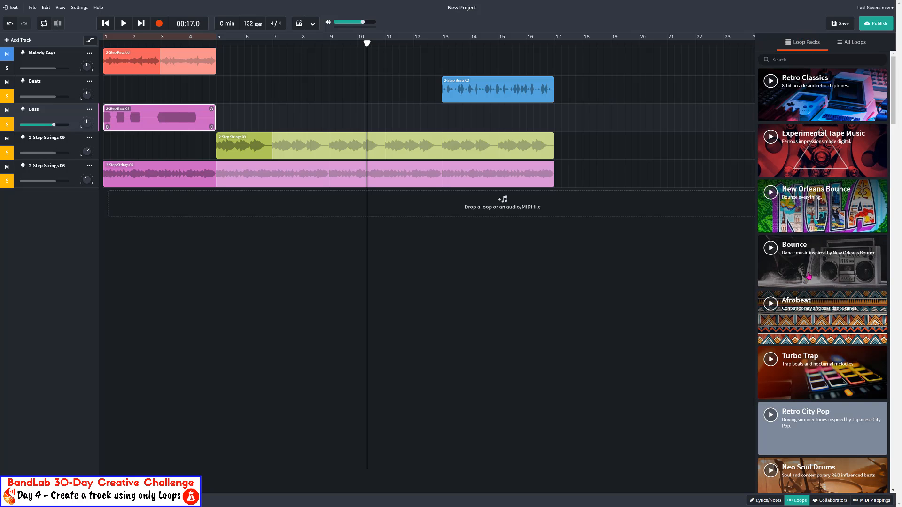
{"action": "scroll", "coordinate": [808, 277], "scroll_direction": "down", "scroll_amount": 10}
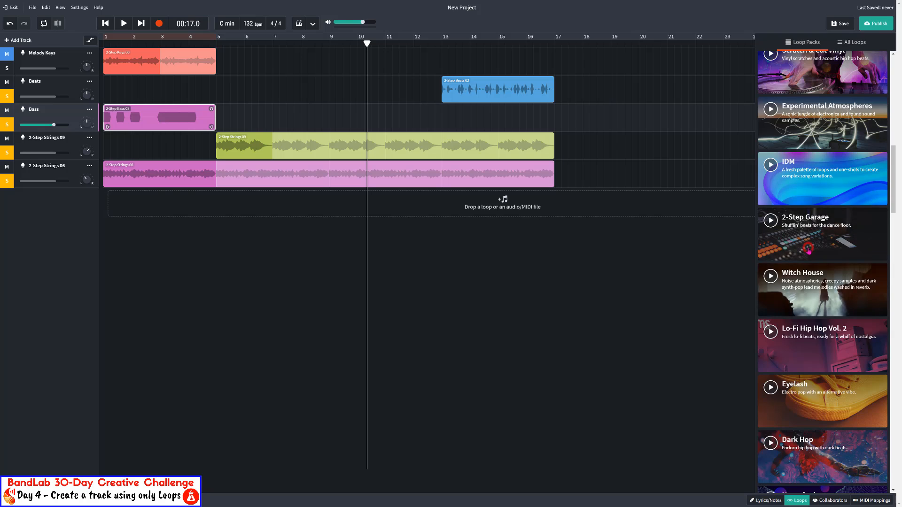
{"action": "left_click", "coordinate": [807, 252]}
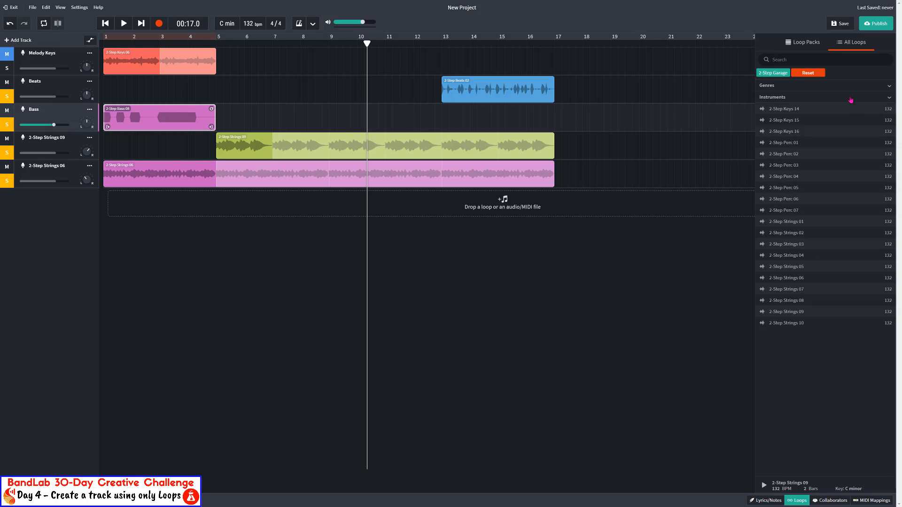
{"action": "left_click", "coordinate": [817, 73]}
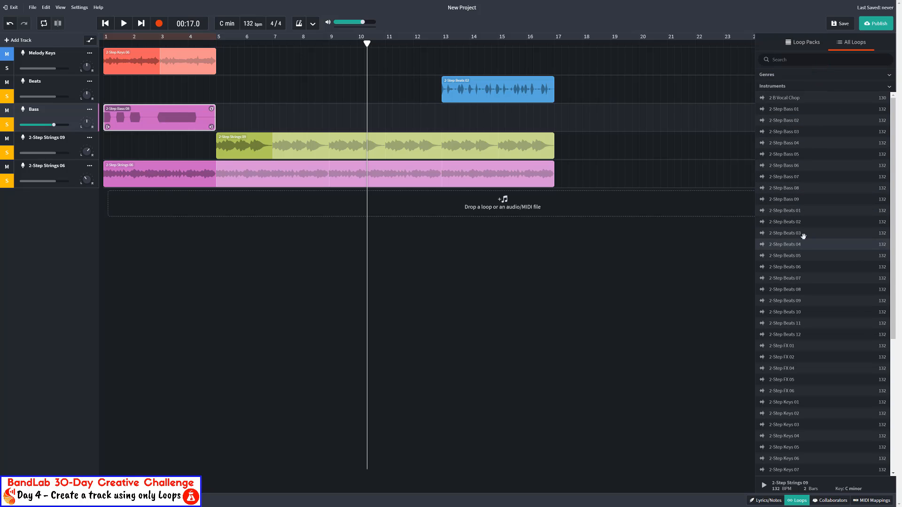
{"action": "left_click", "coordinate": [795, 110]}
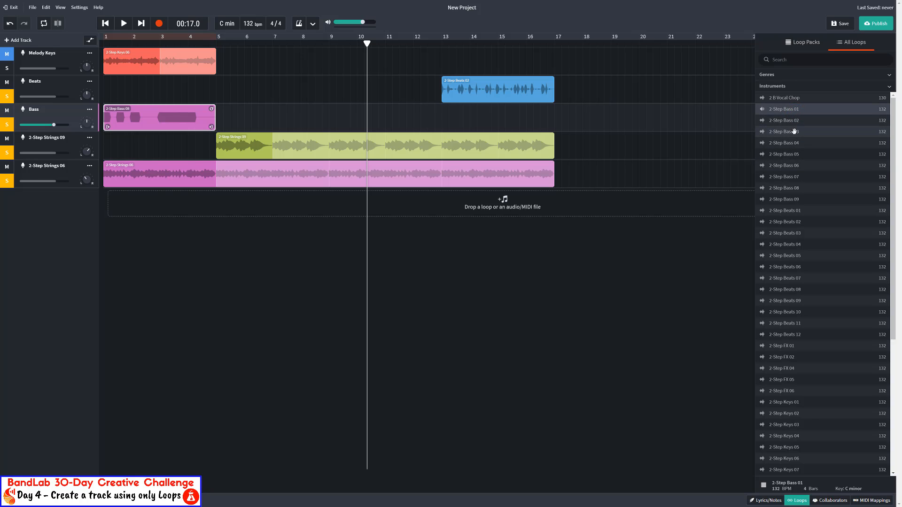
{"action": "left_click", "coordinate": [794, 131]}
{"action": "left_click", "coordinate": [794, 142]}
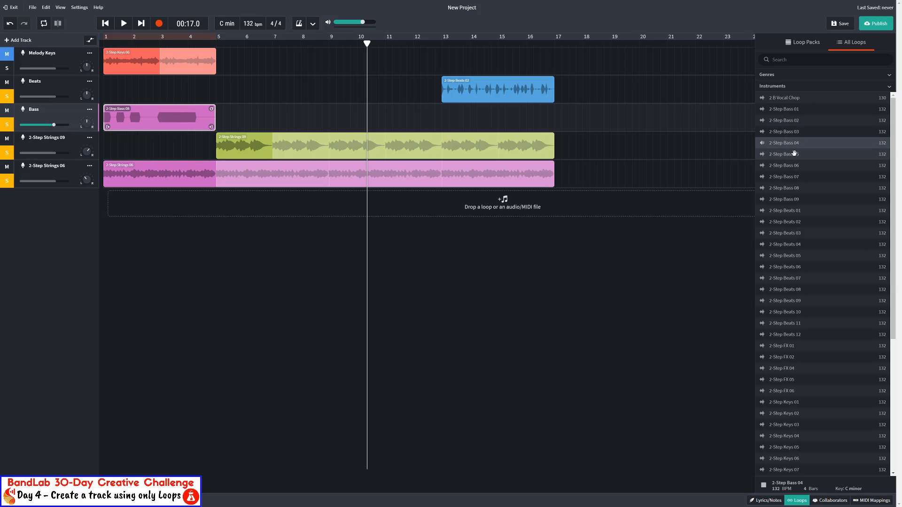
{"action": "left_click", "coordinate": [793, 154]}
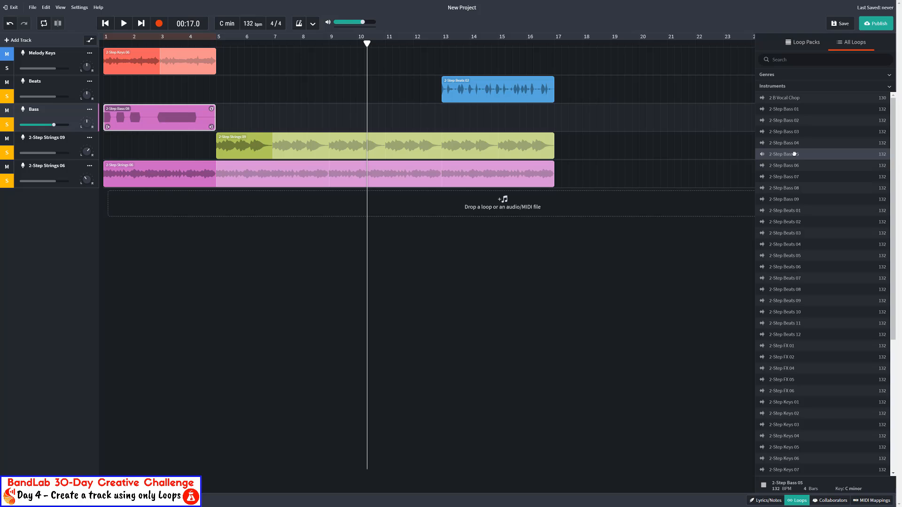
Step: Place the 2-Step Bass 05 loop on the Bass track at bar 9, and delete the separate 2-Step Bass 05 track
{"action": "double_click", "coordinate": [794, 154]}
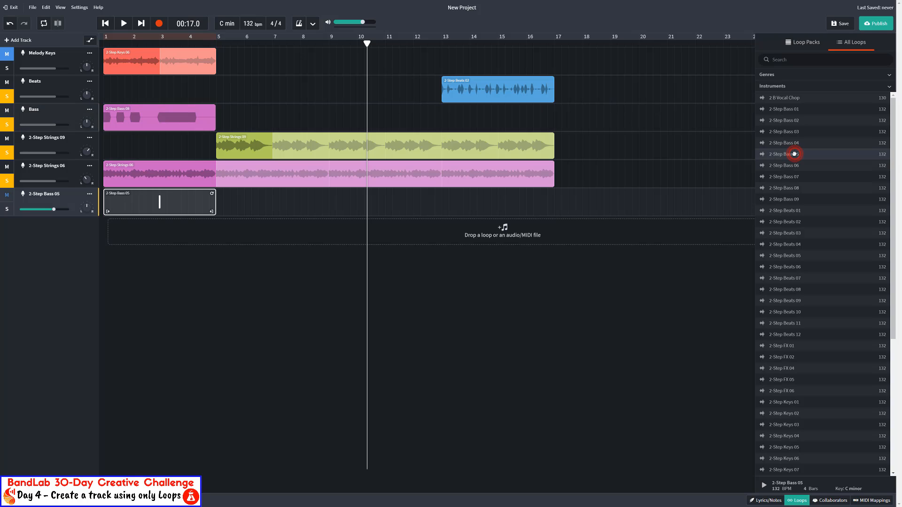
{"action": "left_click_drag", "start_coordinate": [793, 154], "coordinate": [338, 117]}
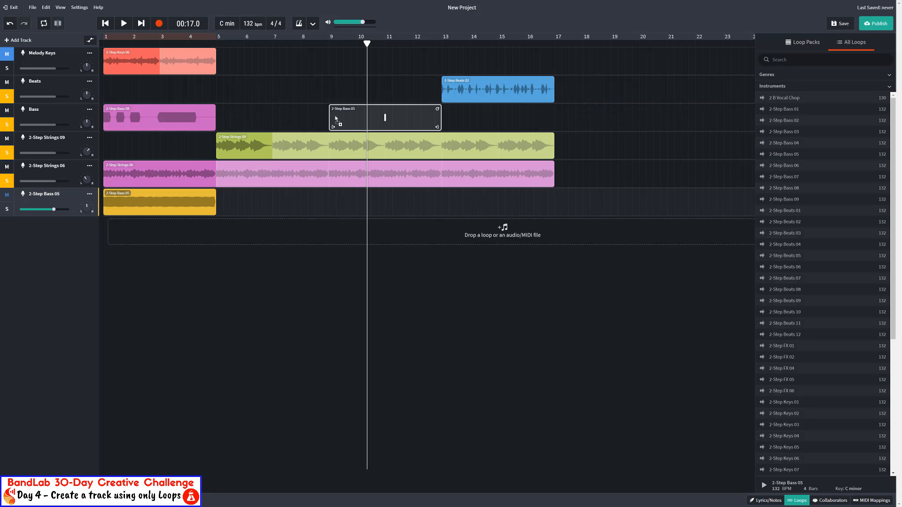
{"action": "left_click", "coordinate": [91, 194]}
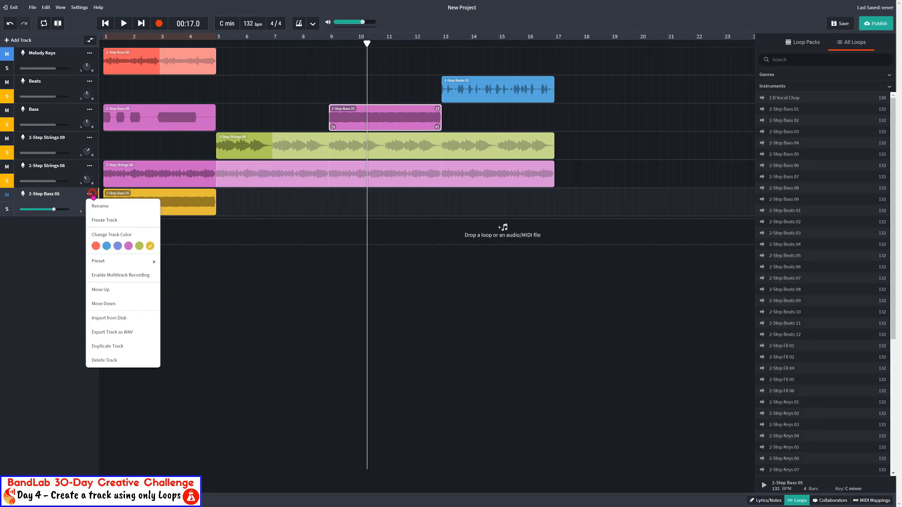
{"action": "left_click", "coordinate": [108, 360]}
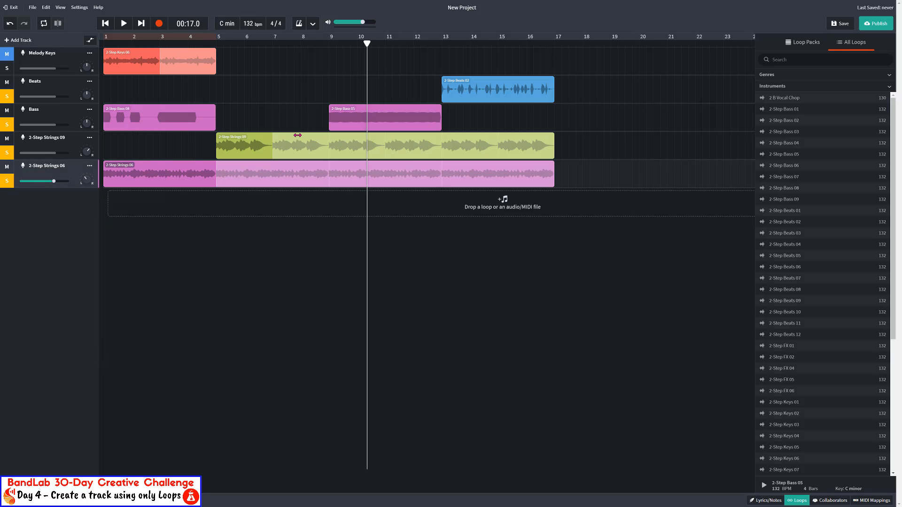
Step: Play the arrangement from bar 9 twice to hear the 2-Step Bass 05 loop against the strings
{"action": "left_click", "coordinate": [329, 43]}
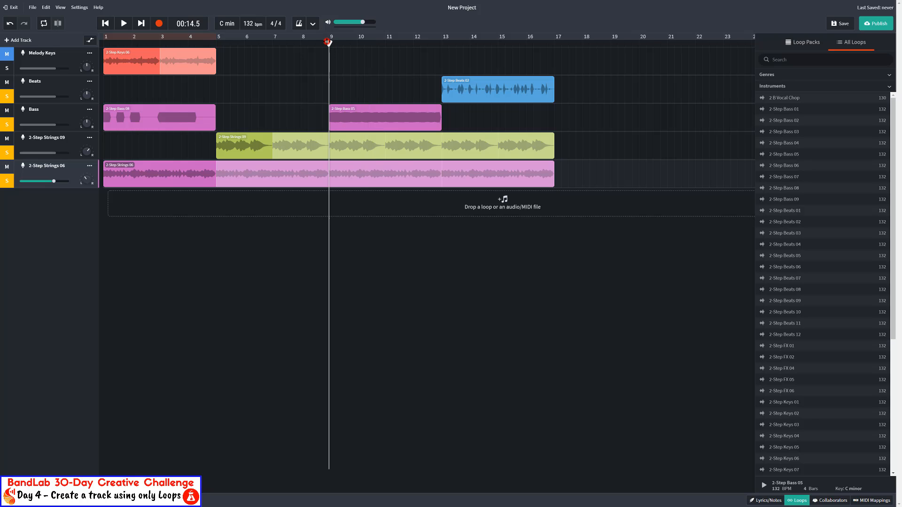
{"action": "key", "text": "space"}
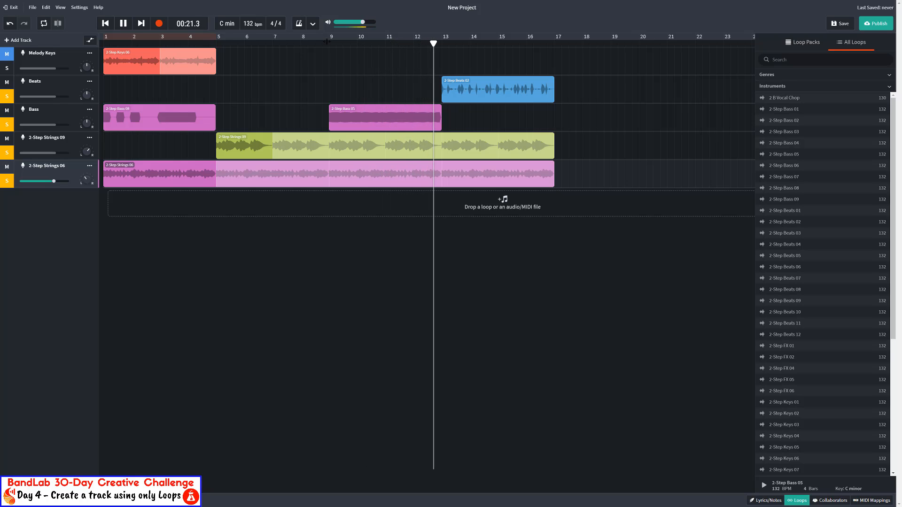
{"action": "key", "text": "space"}
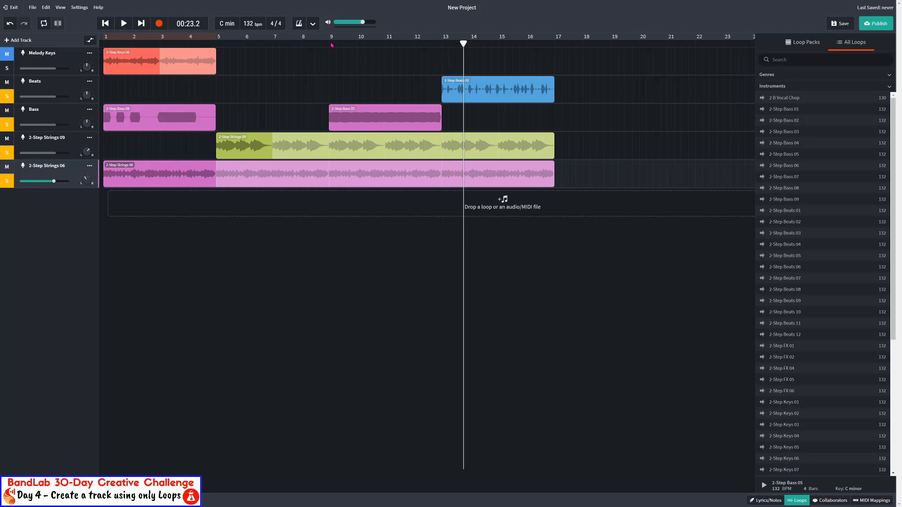
{"action": "left_click", "coordinate": [331, 44]}
{"action": "key", "text": "space"}
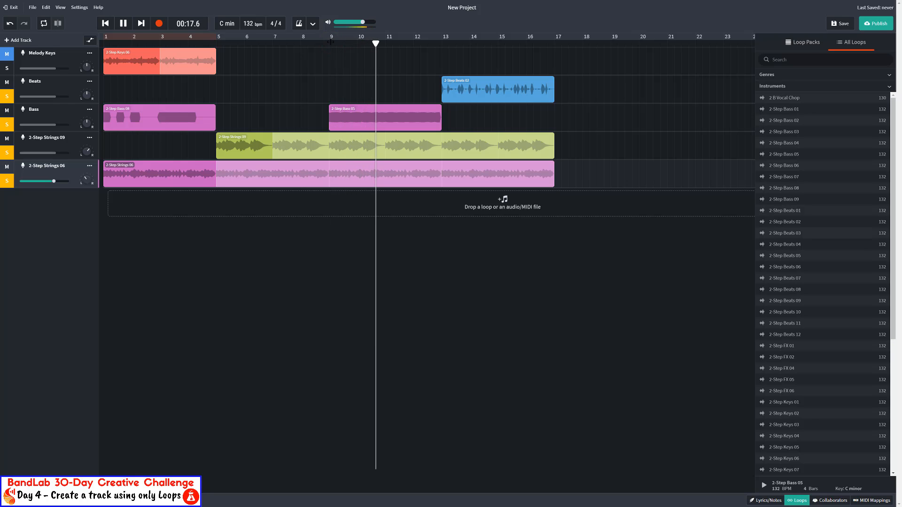
{"action": "key", "text": "space"}
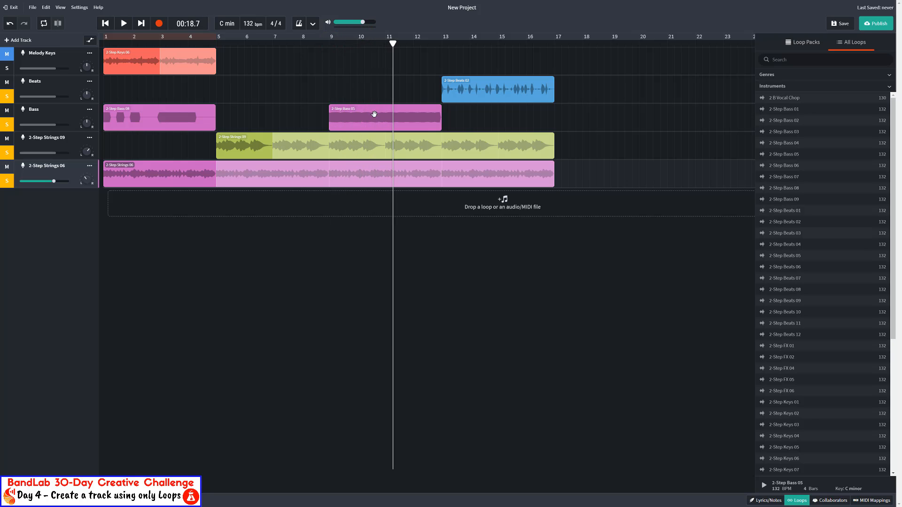
Step: Shorten the 2-Step Bass 05 region at bar 9 to about one and a half bars, checking the cut by playback
{"action": "left_click", "coordinate": [418, 123]}
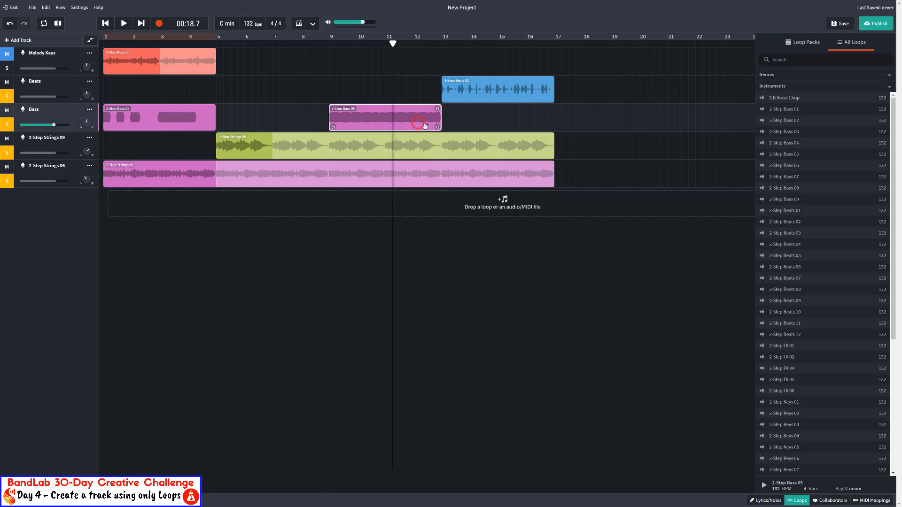
{"action": "left_click_drag", "start_coordinate": [437, 127], "coordinate": [355, 124]}
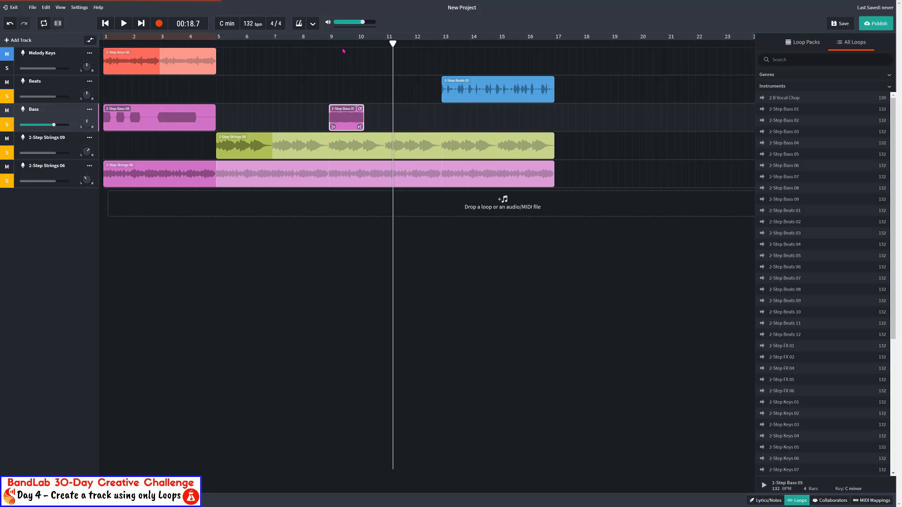
{"action": "left_click", "coordinate": [329, 41]}
{"action": "key", "text": "space"}
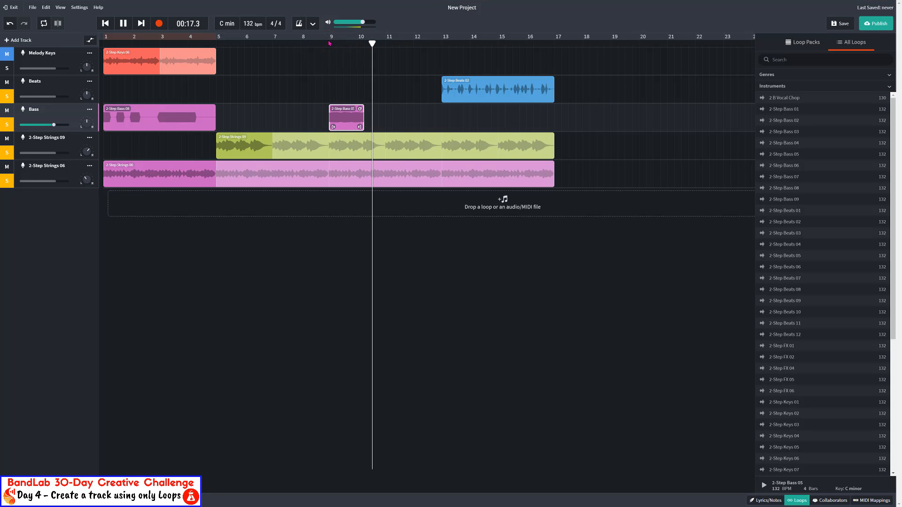
{"action": "key", "text": "space"}
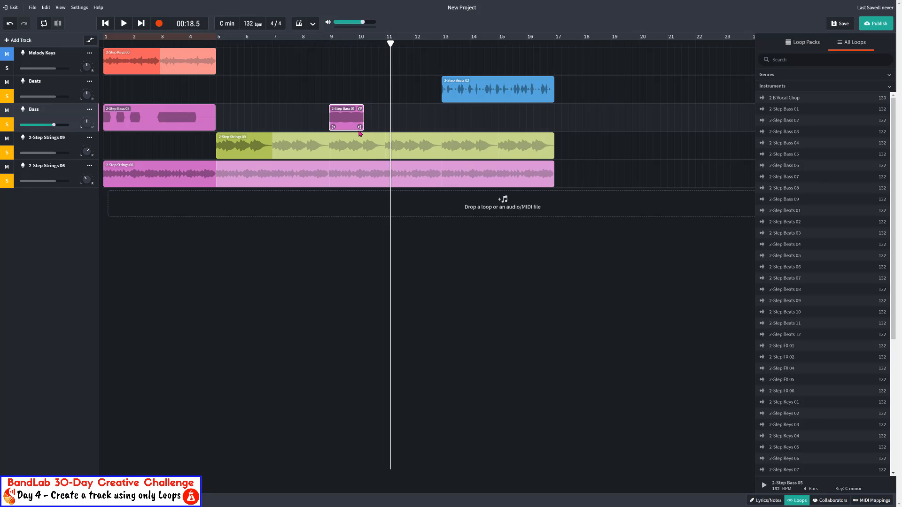
{"action": "left_click_drag", "start_coordinate": [359, 128], "coordinate": [370, 128]}
{"action": "left_click", "coordinate": [321, 42]}
{"action": "key", "text": "space"}
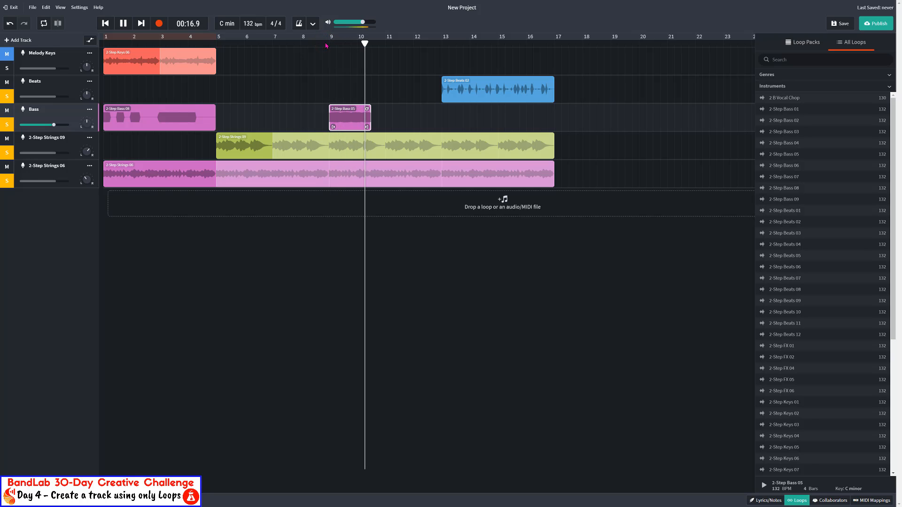
{"action": "key", "text": "space"}
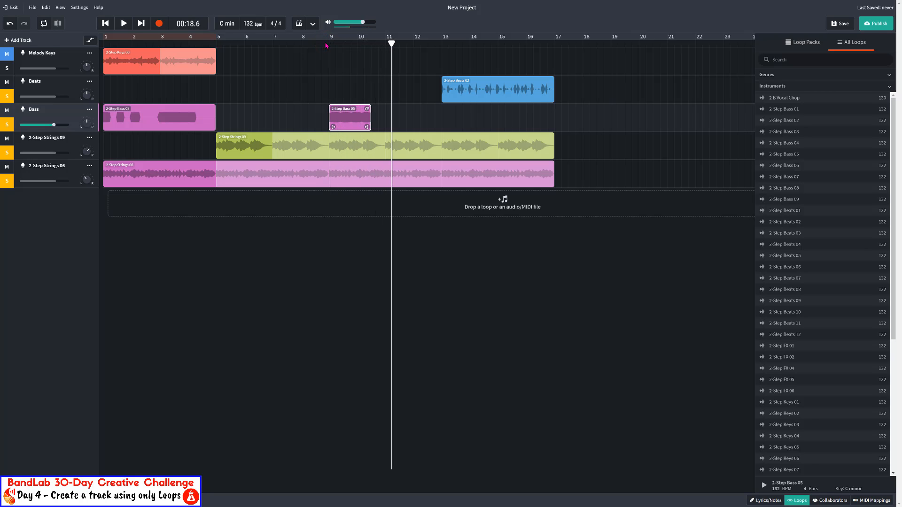
Step: Copy the shortened 2-Step Bass 05 region to bar 11 on the Bass track and play back from bar 9
{"action": "right_click", "coordinate": [342, 123]}
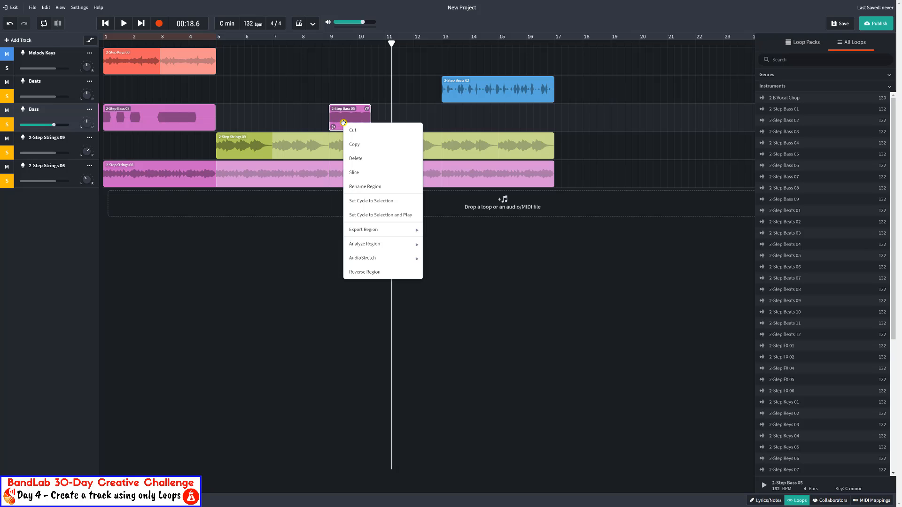
{"action": "left_click", "coordinate": [351, 148]}
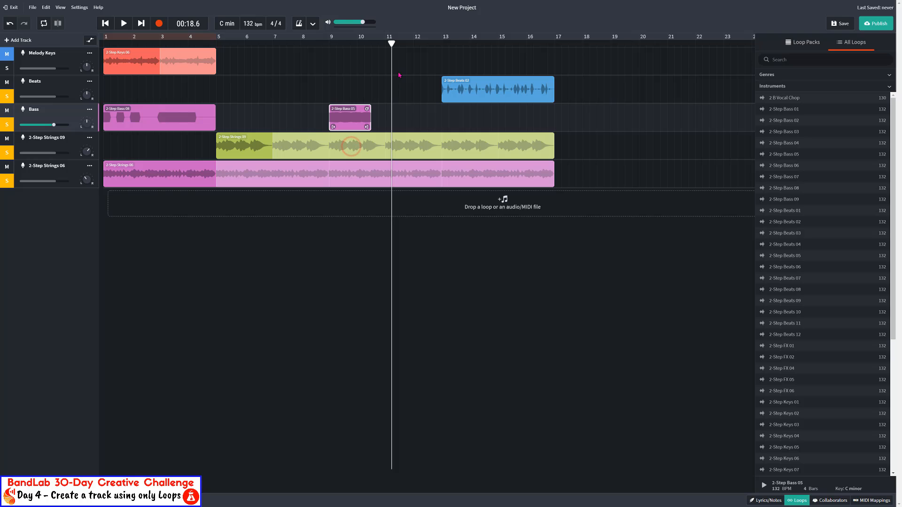
{"action": "left_click_drag", "start_coordinate": [391, 43], "coordinate": [385, 44]}
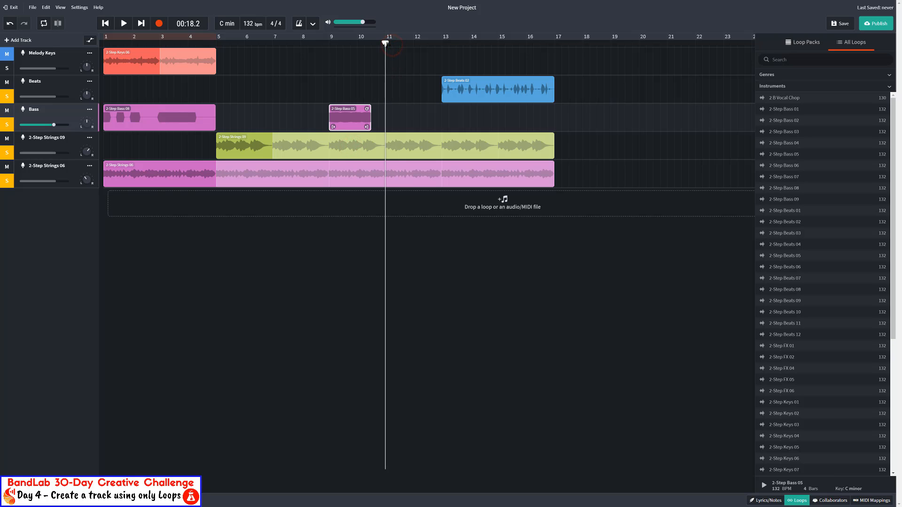
{"action": "right_click", "coordinate": [397, 116]}
{"action": "left_click", "coordinate": [404, 120]}
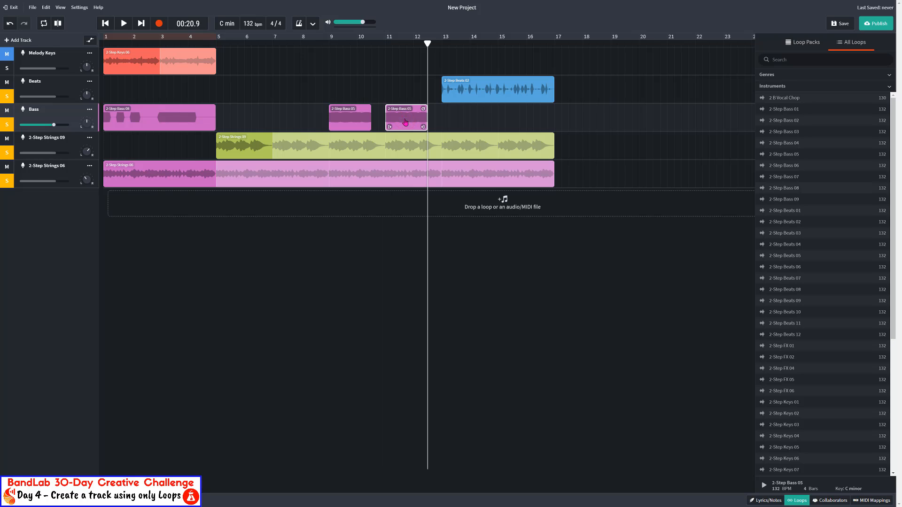
{"action": "left_click", "coordinate": [328, 44]}
{"action": "key", "text": "space"}
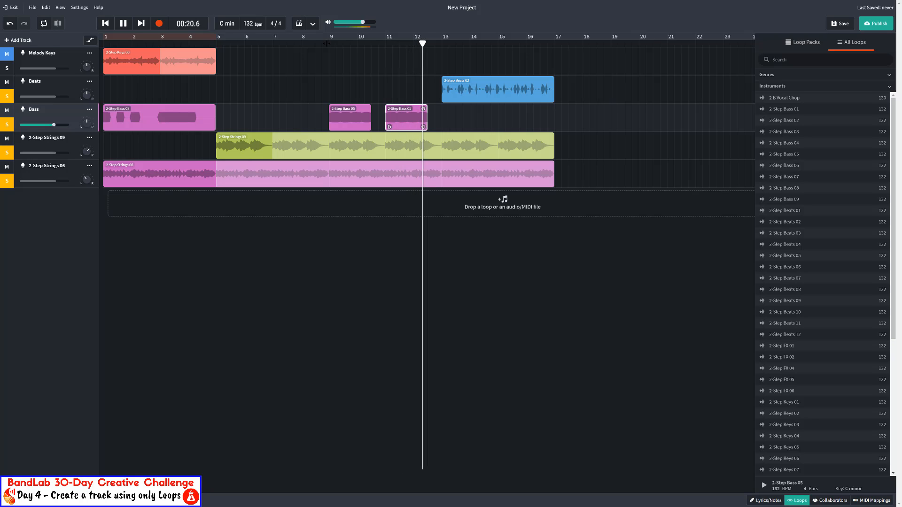
{"action": "key", "text": "space"}
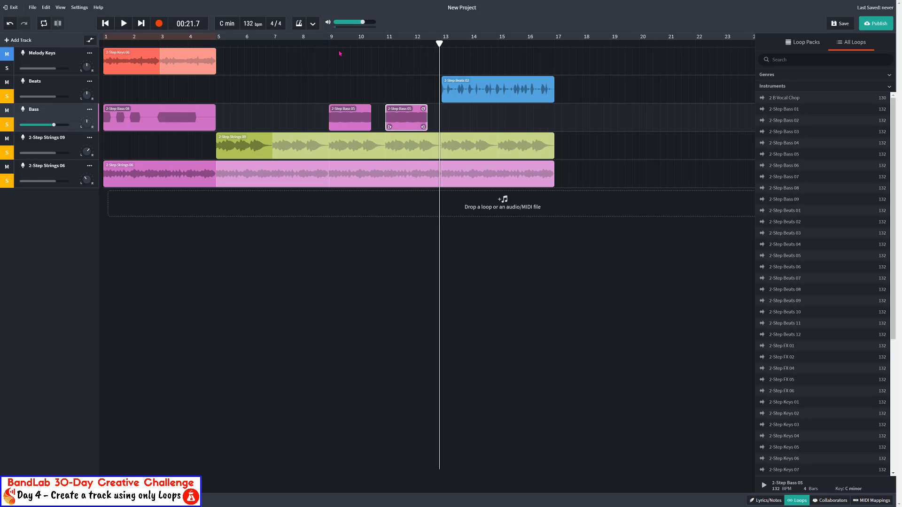
Step: Copy the two 2-Step Bass 05 regions at bars 9 and 11 together and paste them at bar 13
{"action": "left_click", "coordinate": [319, 112]}
{"action": "left_click_drag", "start_coordinate": [300, 114], "coordinate": [415, 121]}
{"action": "right_click", "coordinate": [414, 119]}
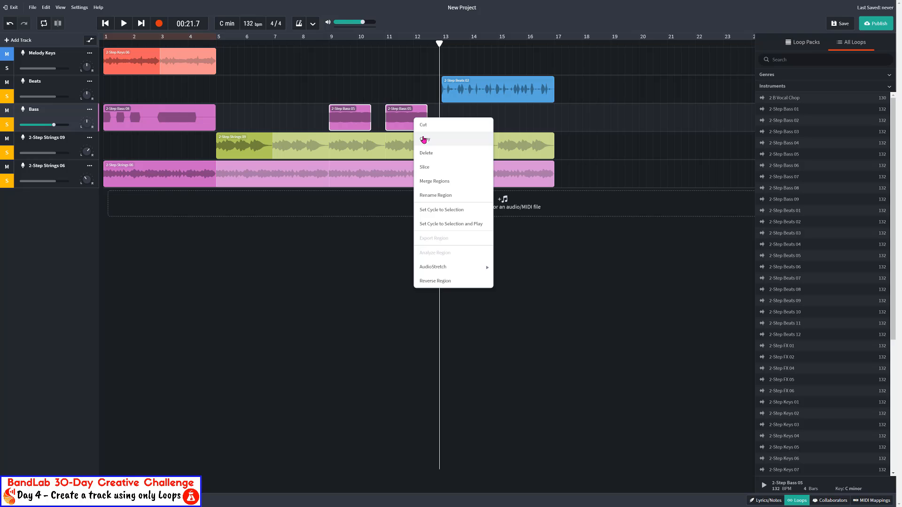
{"action": "left_click", "coordinate": [424, 139]}
{"action": "left_click_drag", "start_coordinate": [439, 43], "coordinate": [440, 44]}
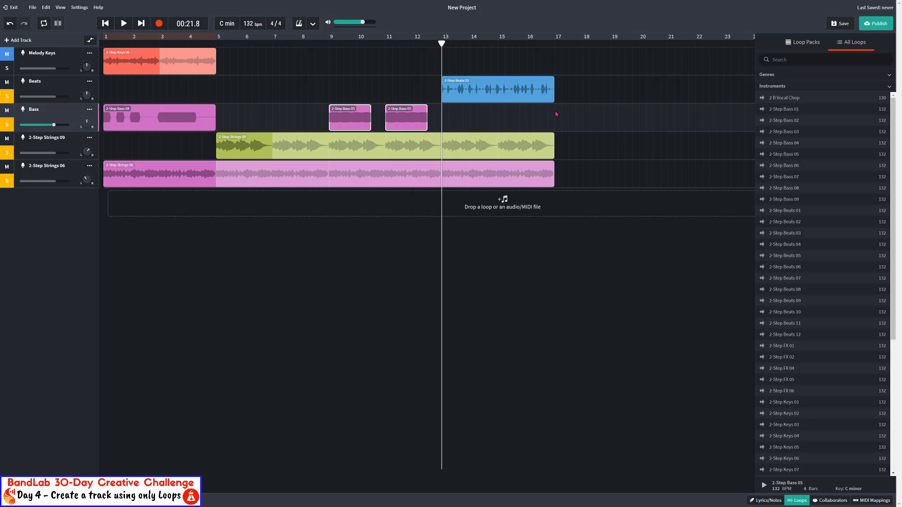
{"action": "right_click", "coordinate": [478, 118]}
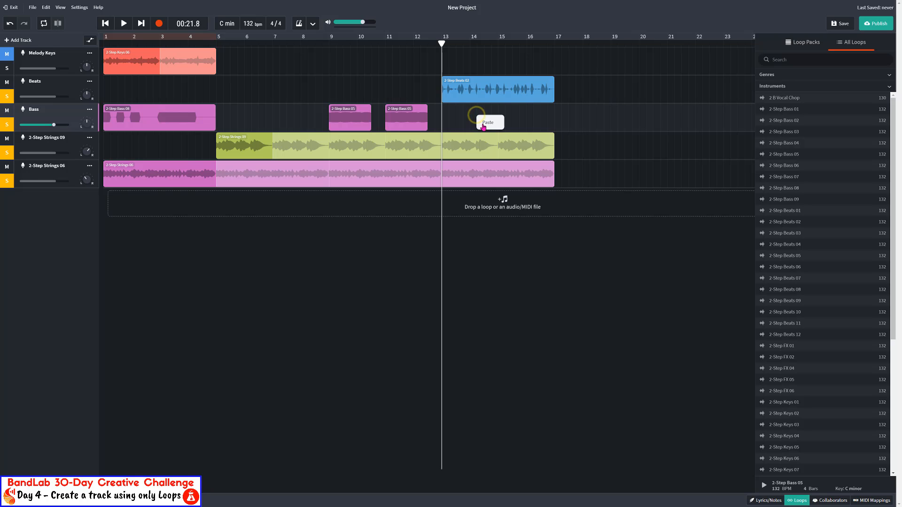
{"action": "left_click", "coordinate": [482, 125]}
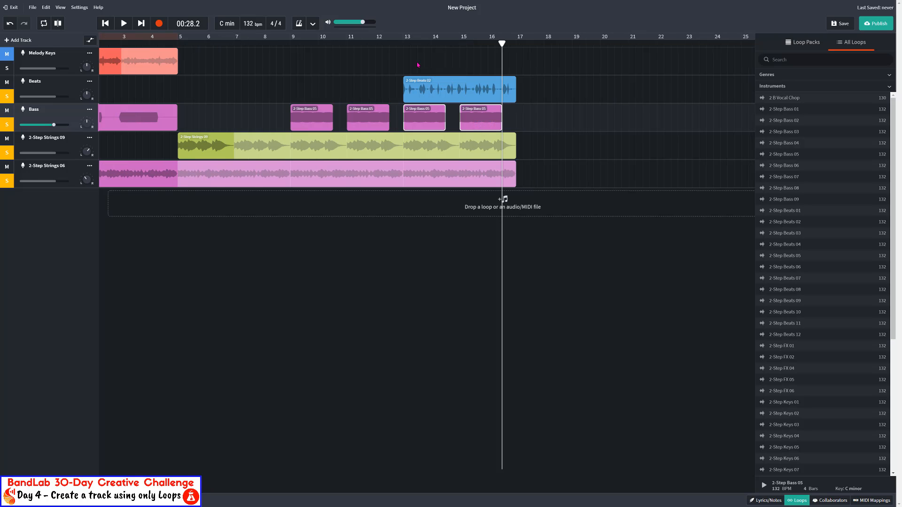
Step: Play the arrangement from bar 9 through the end to hear the repeated bass regions with the beats
{"action": "left_click", "coordinate": [404, 44]}
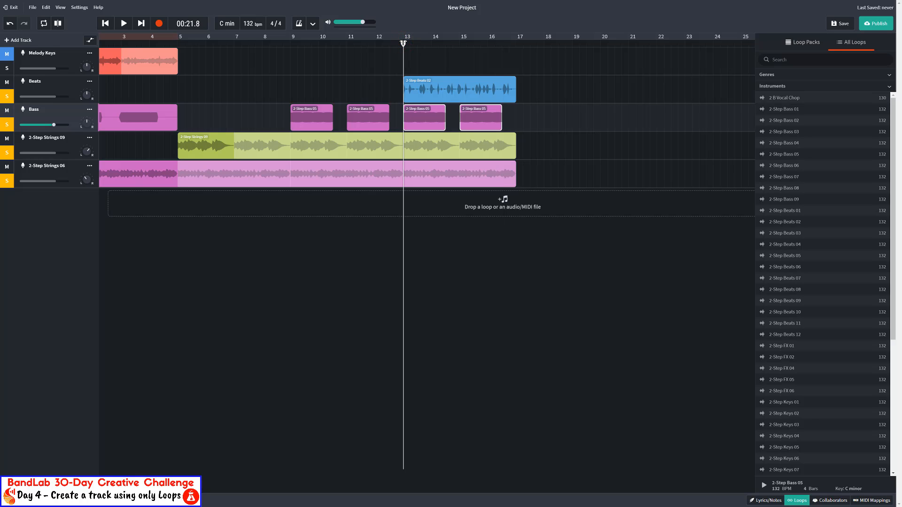
{"action": "left_click", "coordinate": [291, 43]}
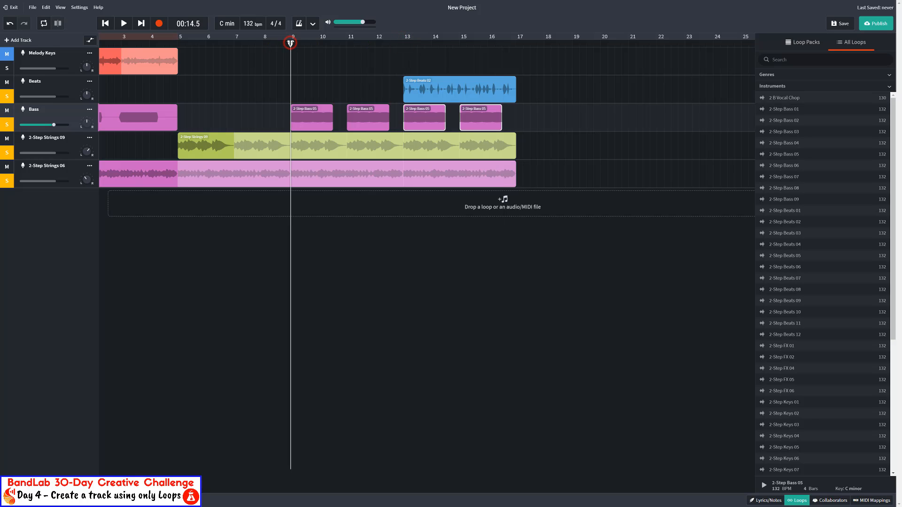
{"action": "key", "text": "space"}
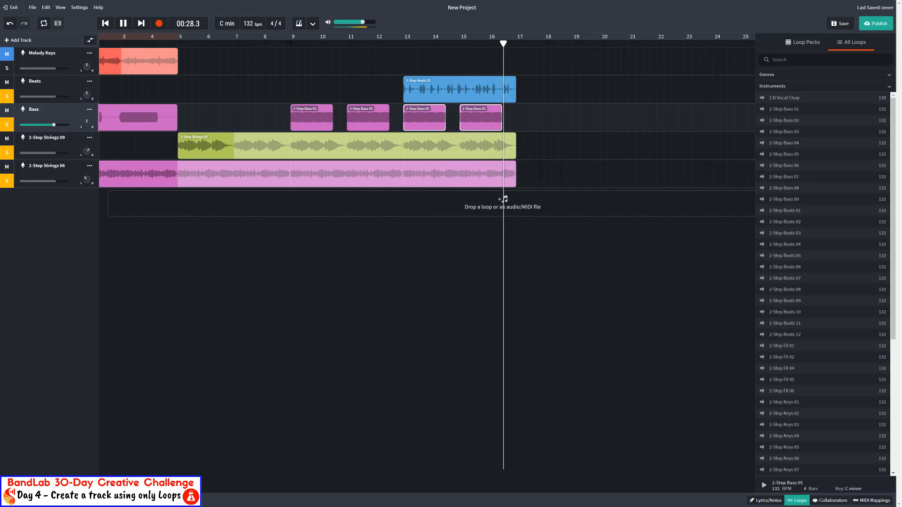
Step: Delete the old four-bar bass region at bar 1 of the Bass track
{"action": "left_click", "coordinate": [115, 111]}
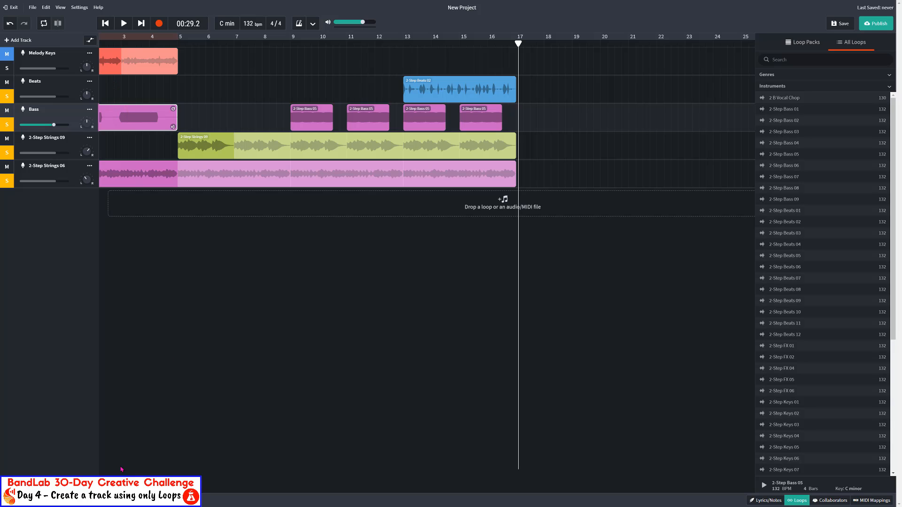
{"action": "left_click_drag", "start_coordinate": [141, 491], "coordinate": [131, 490]}
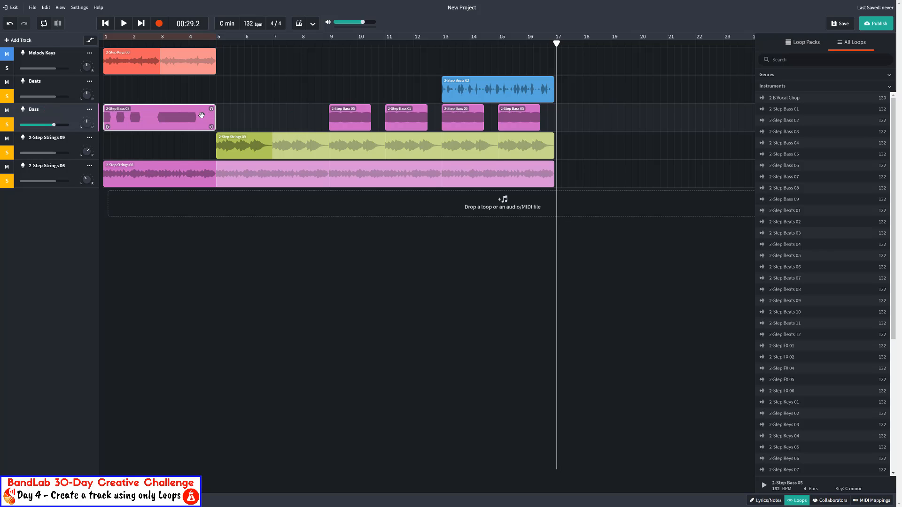
{"action": "left_click", "coordinate": [184, 117]}
{"action": "right_click", "coordinate": [184, 117]}
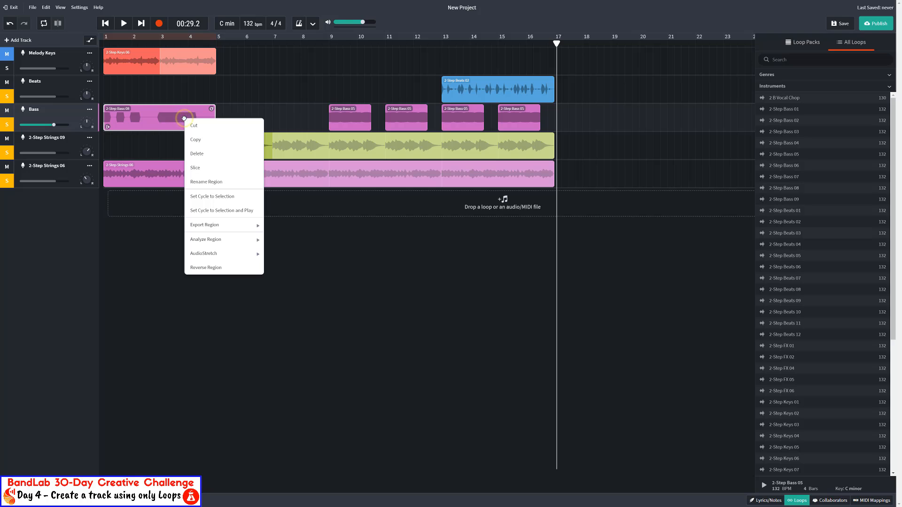
{"action": "left_click", "coordinate": [201, 153]}
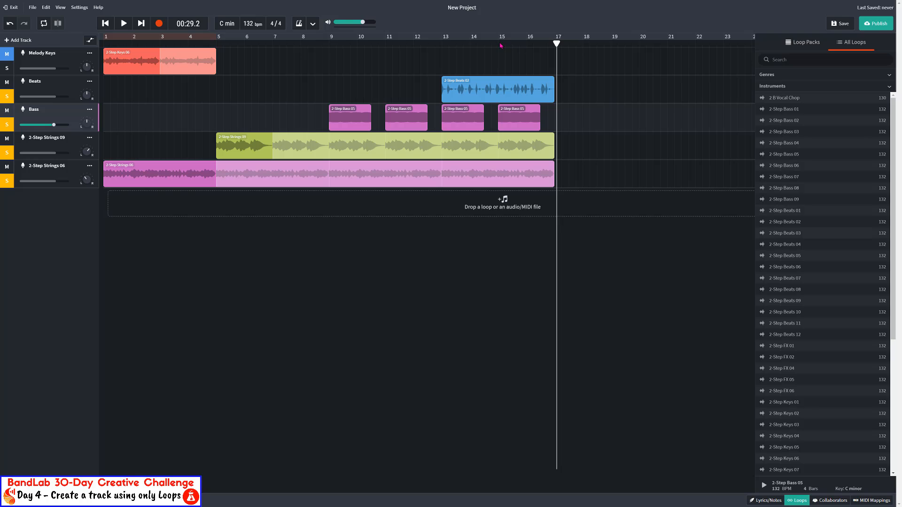
Step: Trim the end of the 2-Step Beats 02 region to line up with the end of the last Bass region
{"action": "left_click", "coordinate": [548, 82]}
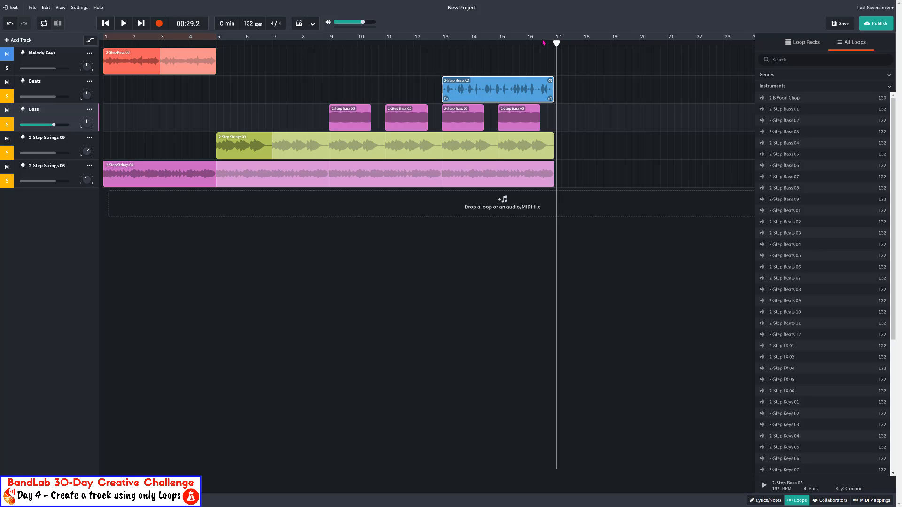
{"action": "left_click_drag", "start_coordinate": [556, 43], "coordinate": [540, 43]}
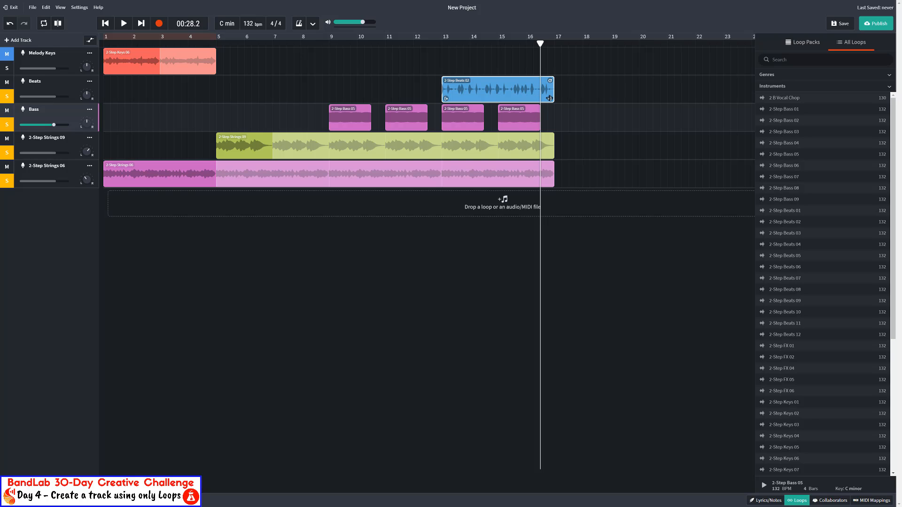
{"action": "left_click_drag", "start_coordinate": [549, 98], "coordinate": [538, 99]}
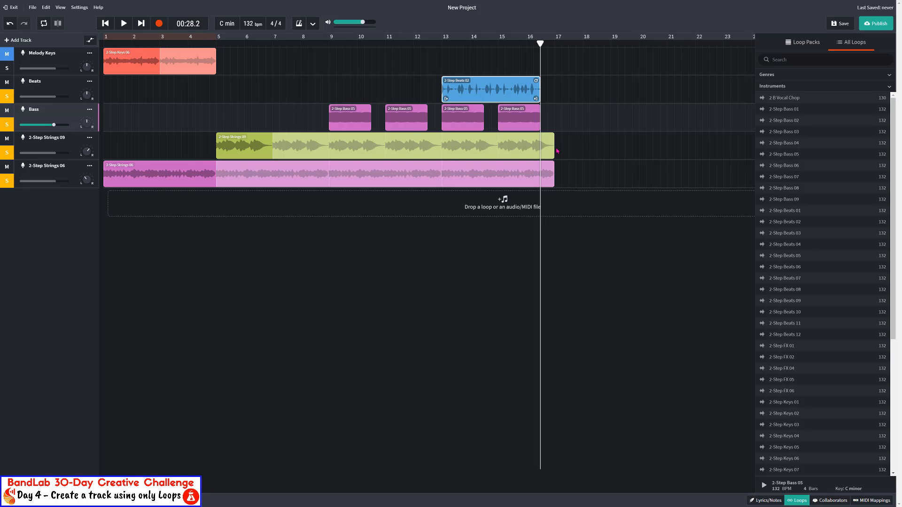
Step: Extend the last 2-Step Bass 05 region to bar 17, matching the end of the string regions
{"action": "left_click", "coordinate": [547, 147]}
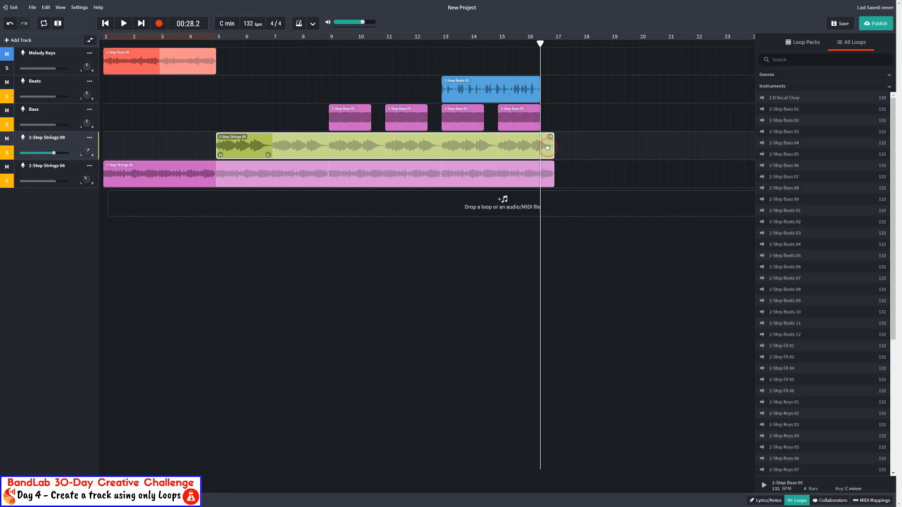
{"action": "left_click", "coordinate": [530, 119]}
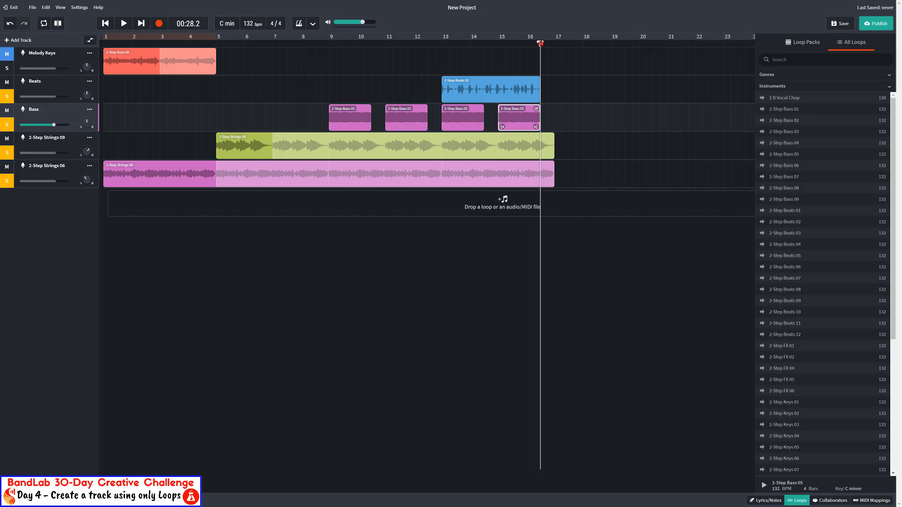
{"action": "left_click_drag", "start_coordinate": [541, 43], "coordinate": [596, 43]}
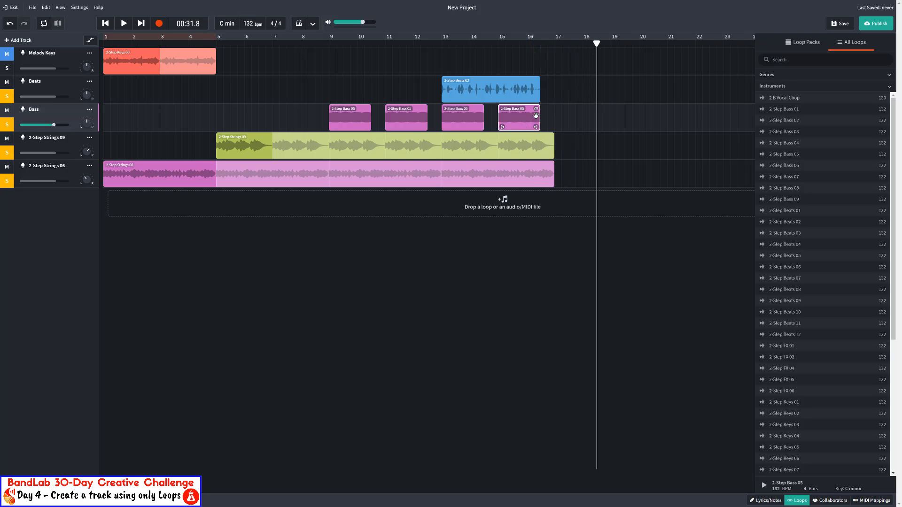
{"action": "left_click_drag", "start_coordinate": [537, 127], "coordinate": [555, 127]}
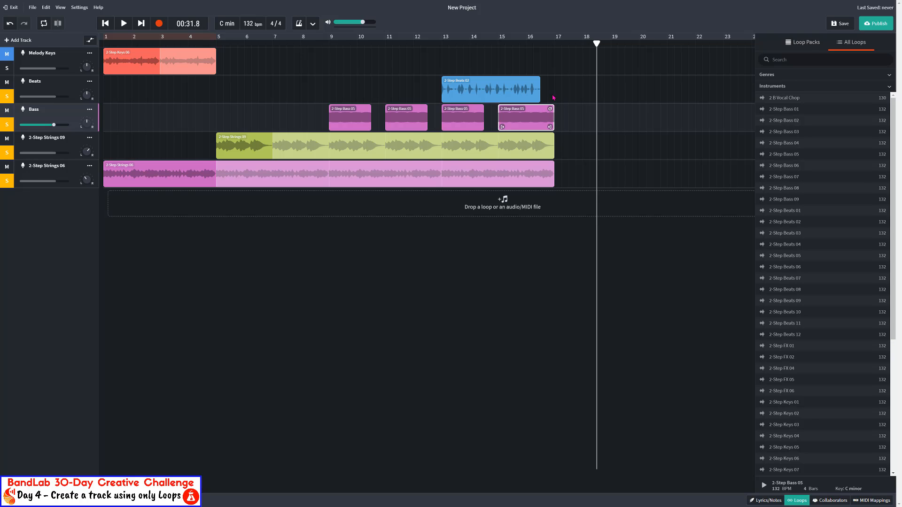
Step: Play the arrangement from bar 13 past the end of the string regions to check the ending
{"action": "left_click", "coordinate": [444, 47]}
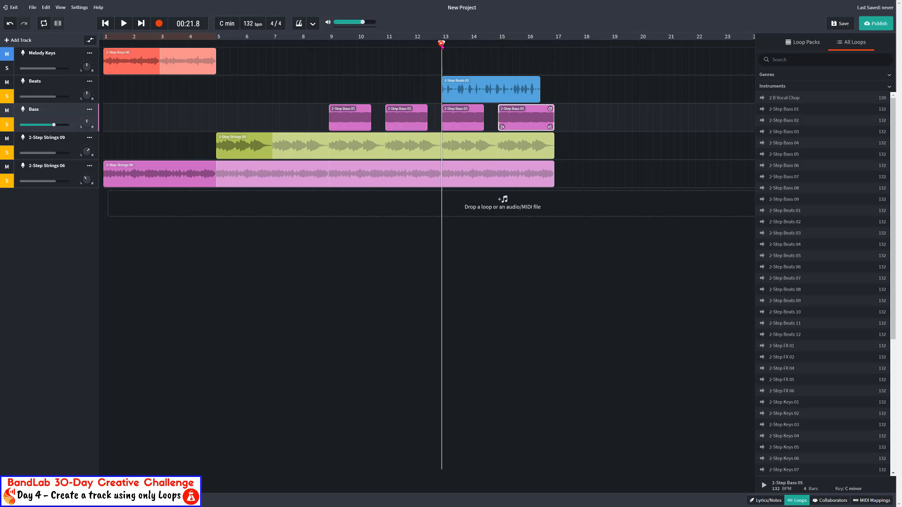
{"action": "key", "text": "space"}
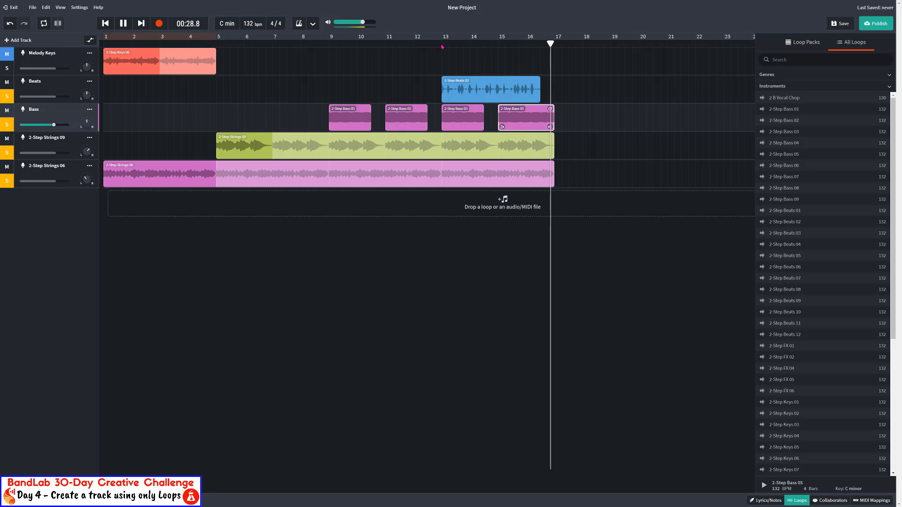
{"action": "key", "text": "space"}
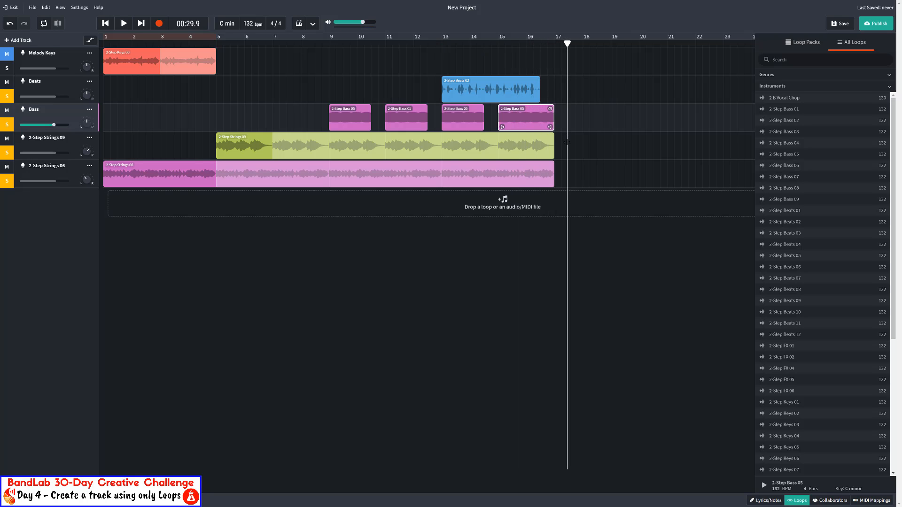
Step: Shorten the 2-Step Strings 09 and 2-Step Strings 06 regions to end in line with the 2-Step Beats 02 region
{"action": "left_click", "coordinate": [546, 144]}
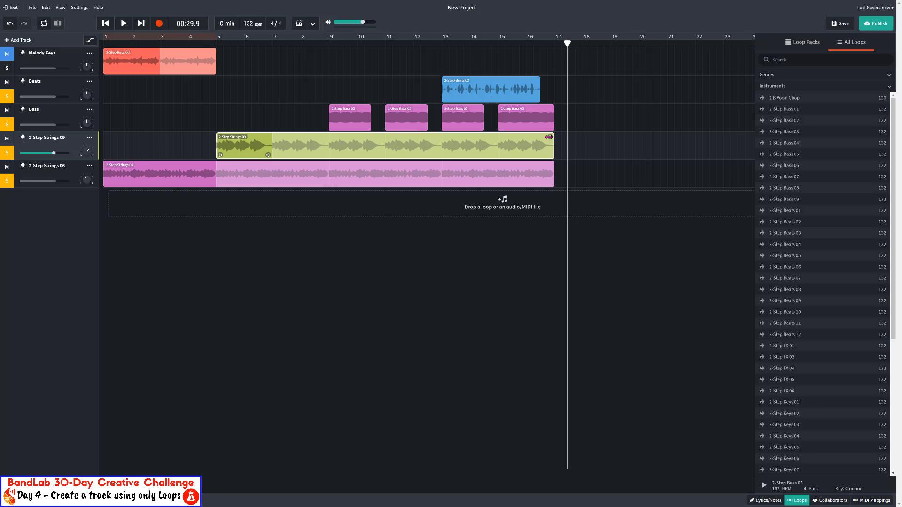
{"action": "left_click_drag", "start_coordinate": [549, 137], "coordinate": [537, 137]}
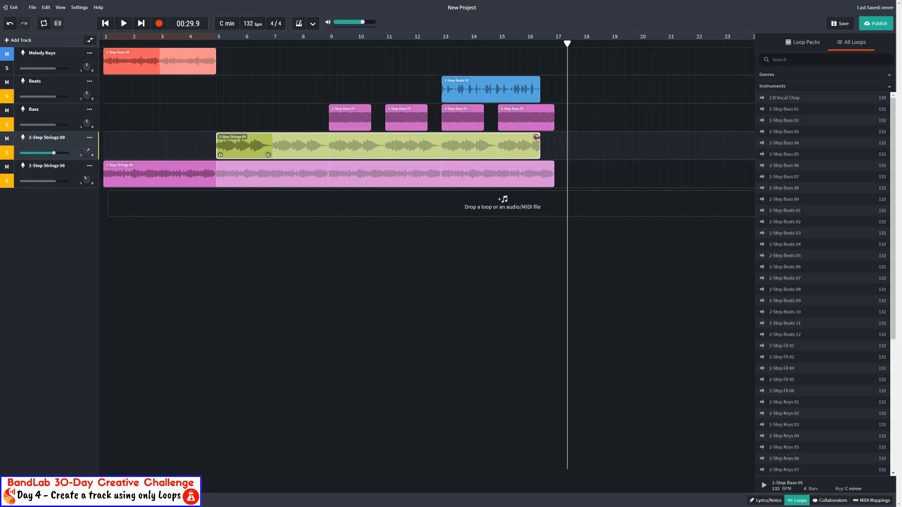
{"action": "left_click", "coordinate": [539, 43]}
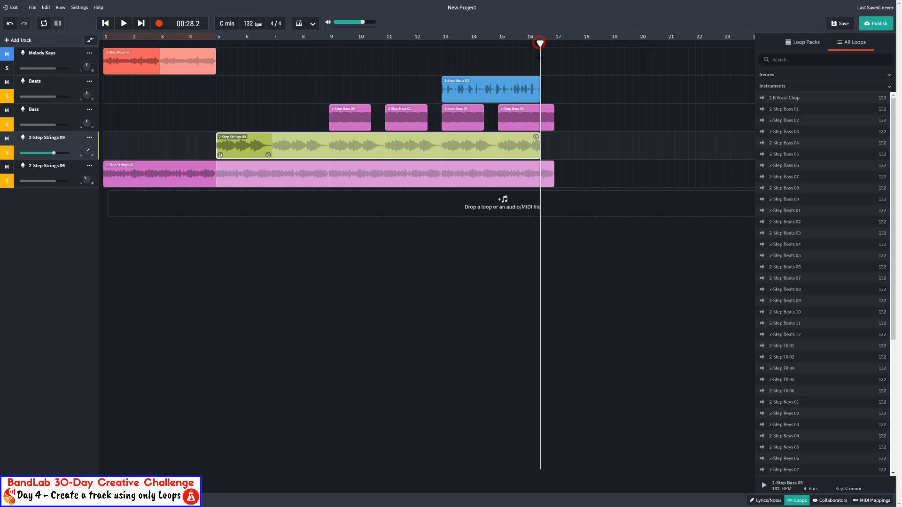
{"action": "left_click", "coordinate": [535, 174]}
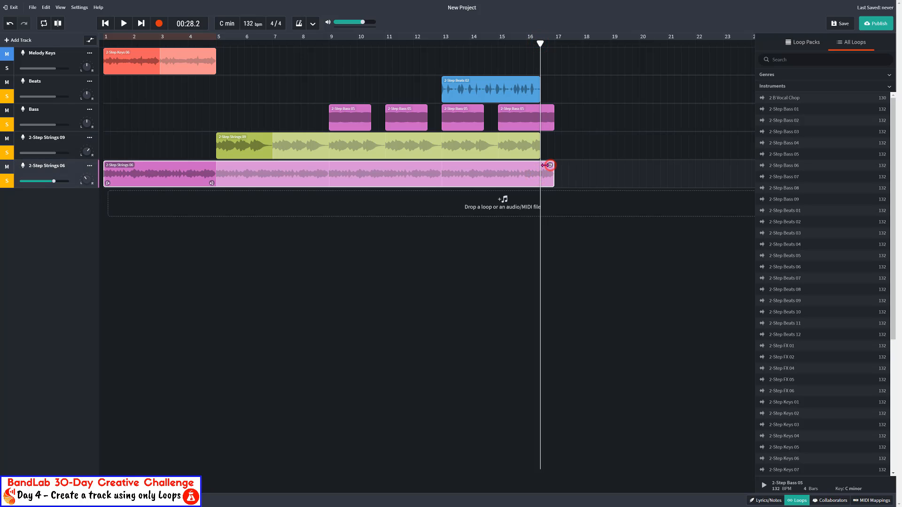
{"action": "left_click_drag", "start_coordinate": [549, 165], "coordinate": [540, 165]}
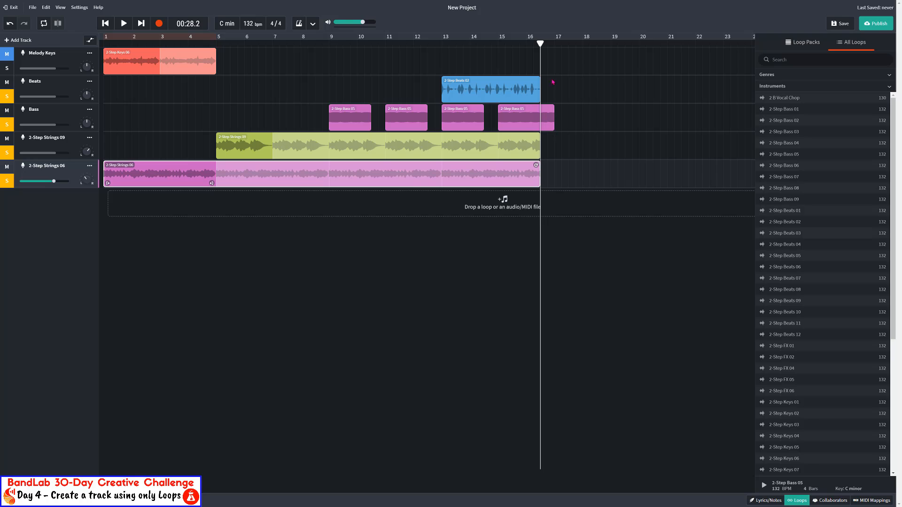
Step: Play from bar 13 to hear the shortened strings drop out before the last bass region ends
{"action": "left_click", "coordinate": [442, 43]}
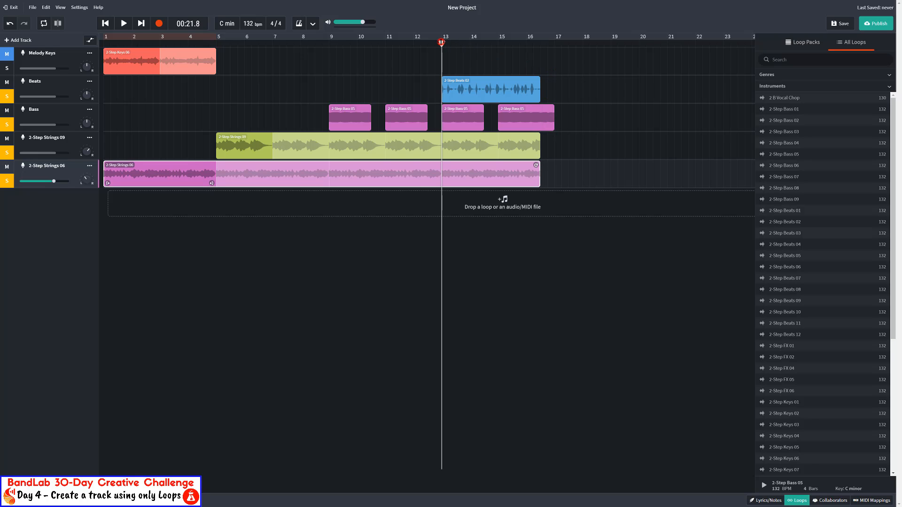
{"action": "key", "text": "space"}
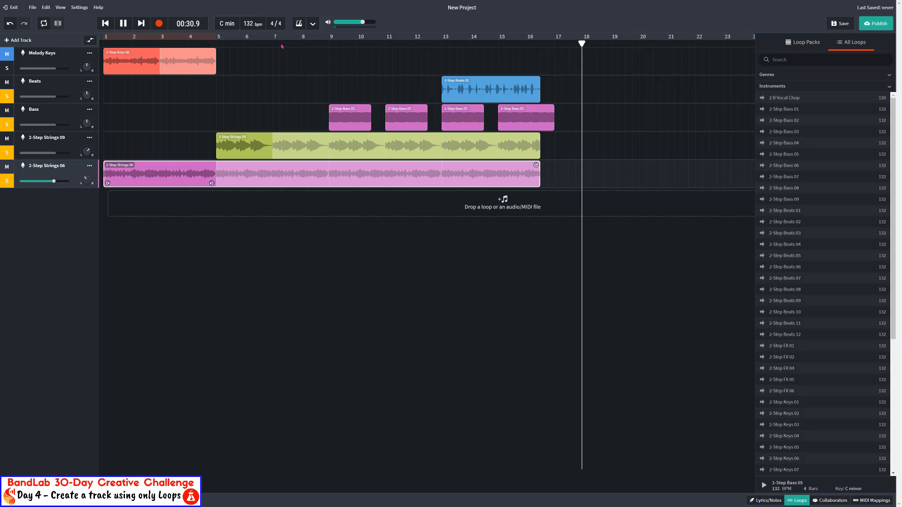
{"action": "left_click", "coordinate": [123, 23]}
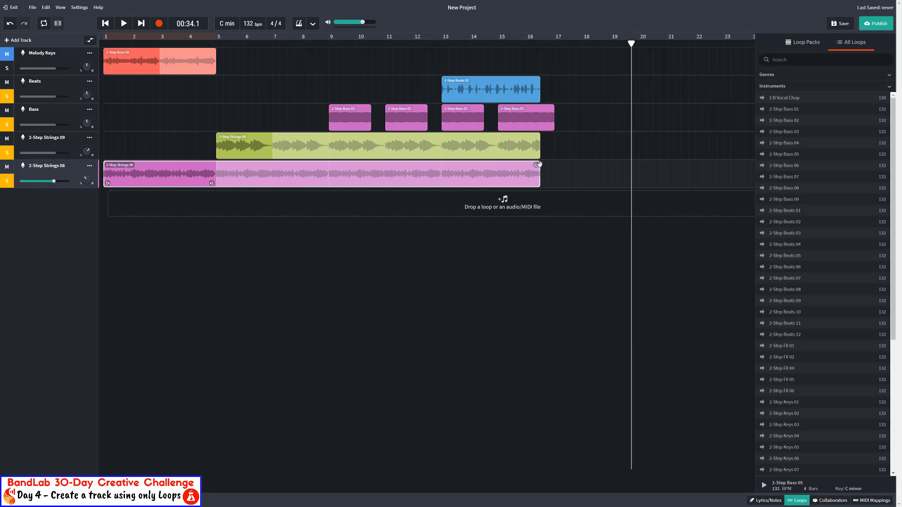
Step: Audition the 2-Step Beats 01 to 04 loops and place 2-Step Beats 03 on the Beats track at bar 17
{"action": "left_click", "coordinate": [555, 44]}
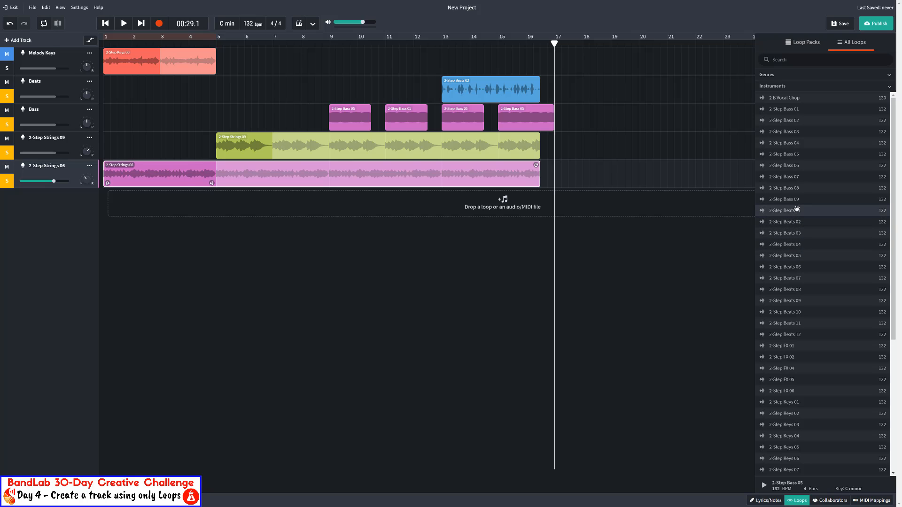
{"action": "left_click", "coordinate": [797, 221]}
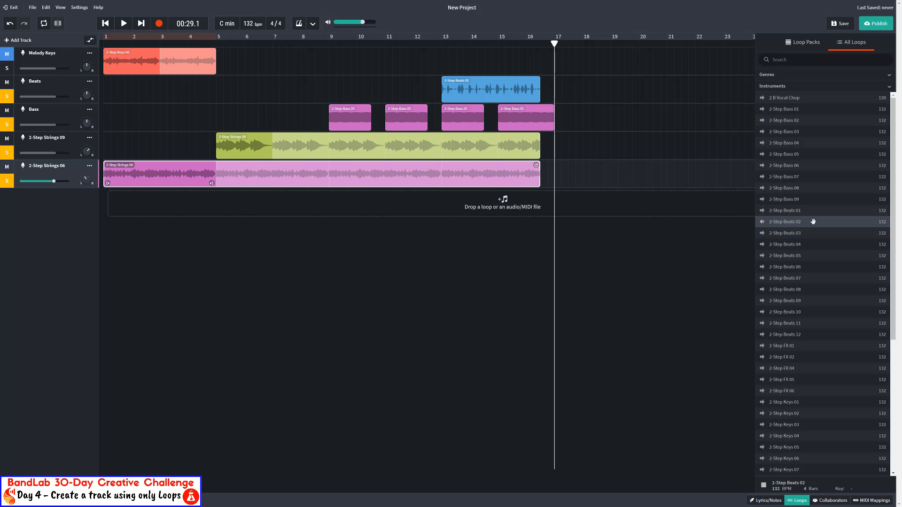
{"action": "left_click", "coordinate": [813, 211]}
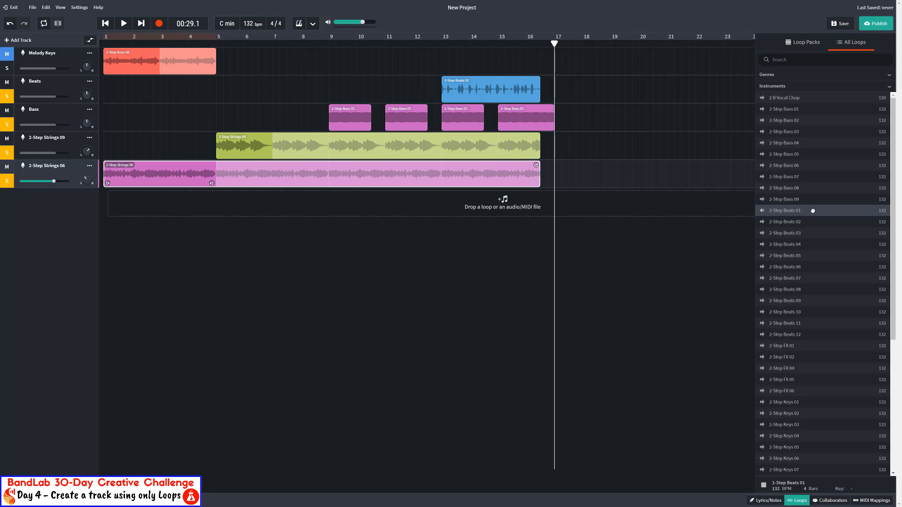
{"action": "left_click", "coordinate": [812, 211]}
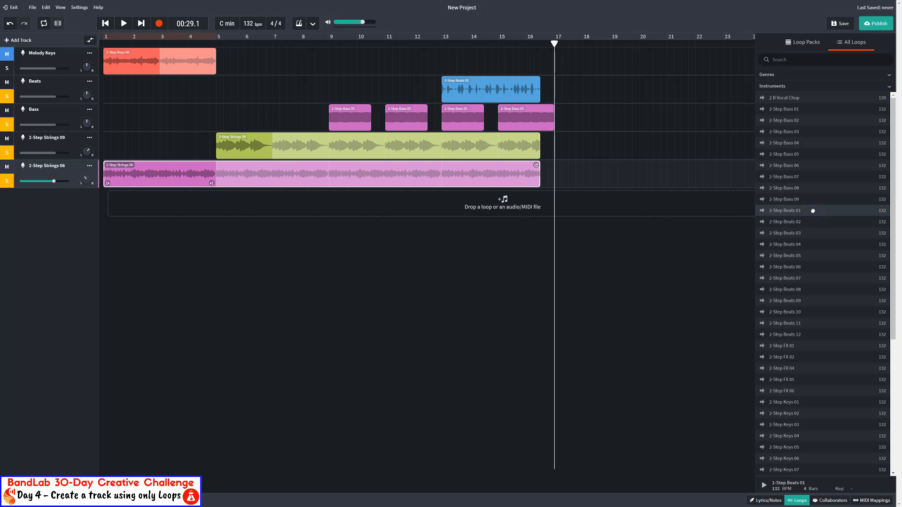
{"action": "left_click", "coordinate": [812, 237]}
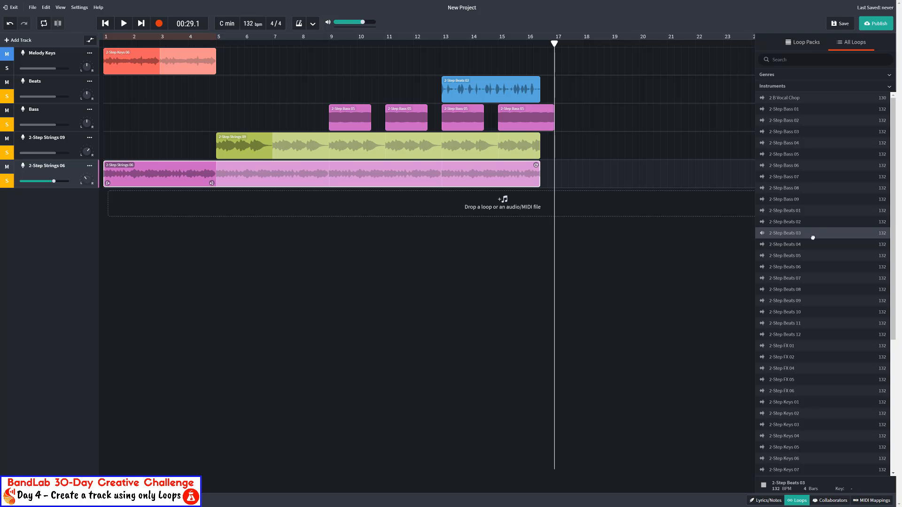
{"action": "left_click", "coordinate": [810, 213]}
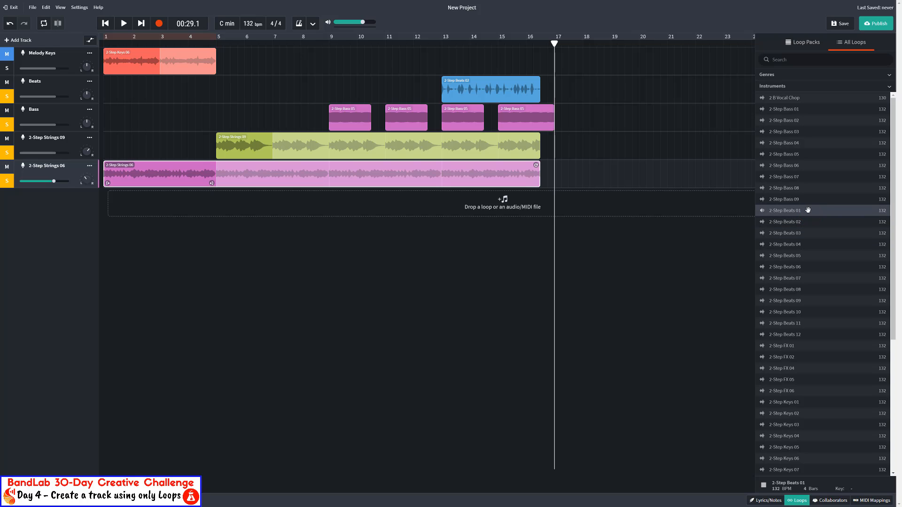
{"action": "left_click", "coordinate": [807, 245]}
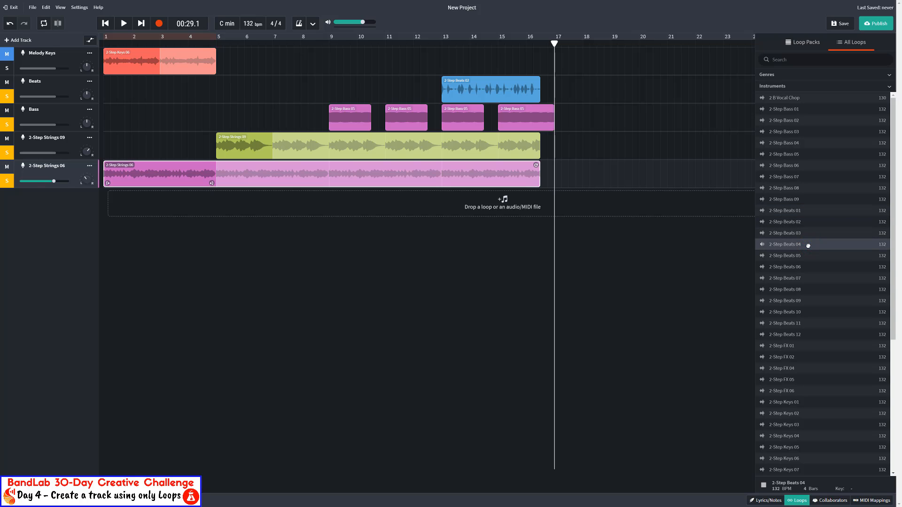
{"action": "left_click", "coordinate": [810, 232]}
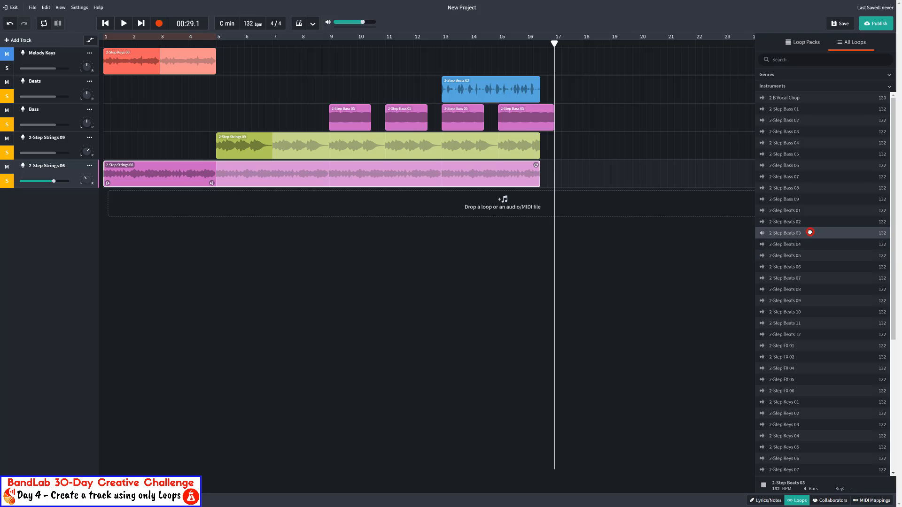
{"action": "left_click_drag", "start_coordinate": [804, 227], "coordinate": [560, 95]}
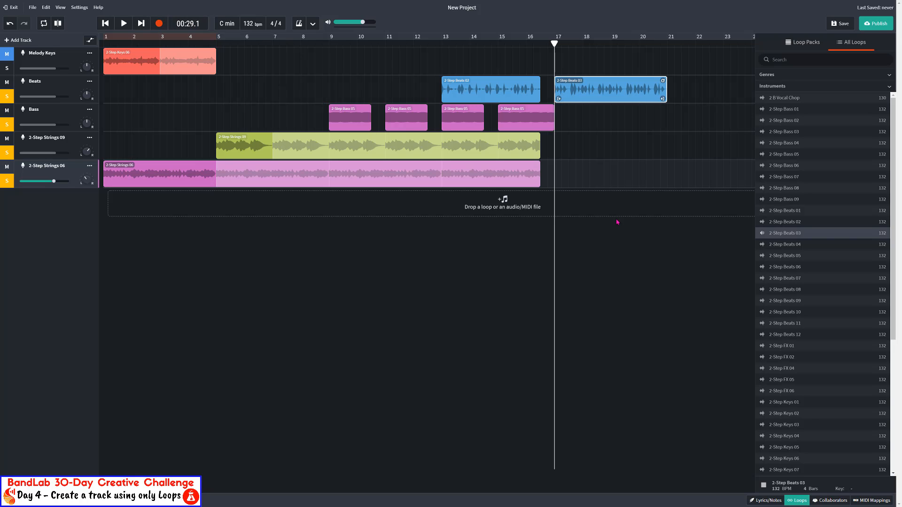
{"action": "left_click", "coordinate": [769, 232]}
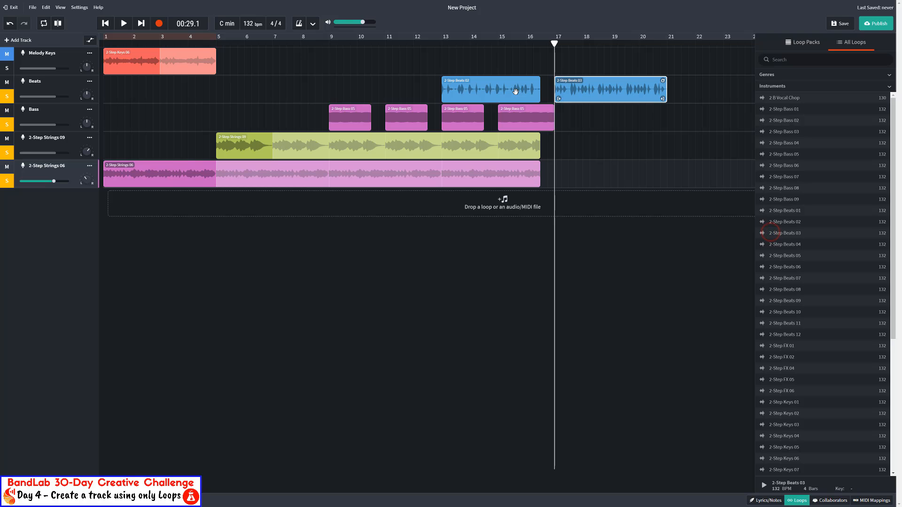
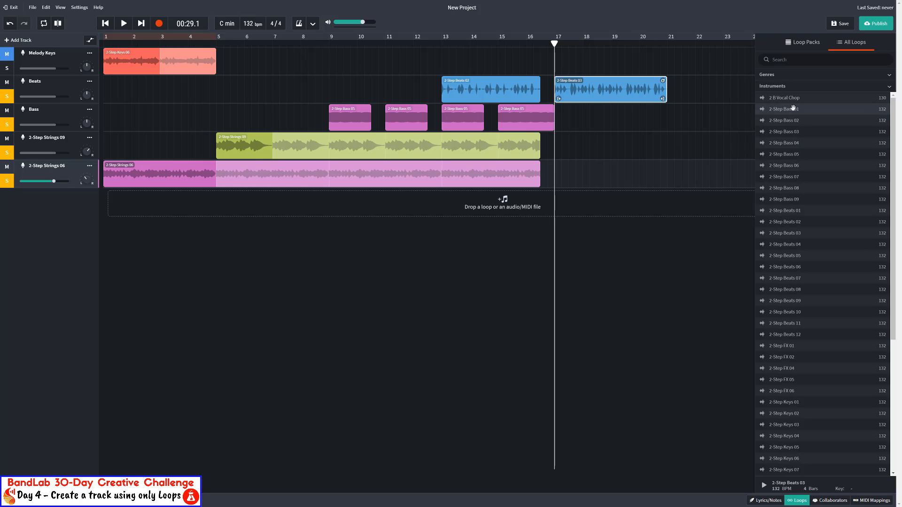
Step: Audition the 2-Step Bass 03 and 04 loops and place 2-Step Bass 04 on the Bass track at bar 17
{"action": "left_click", "coordinate": [793, 132]}
{"action": "left_click", "coordinate": [793, 144]}
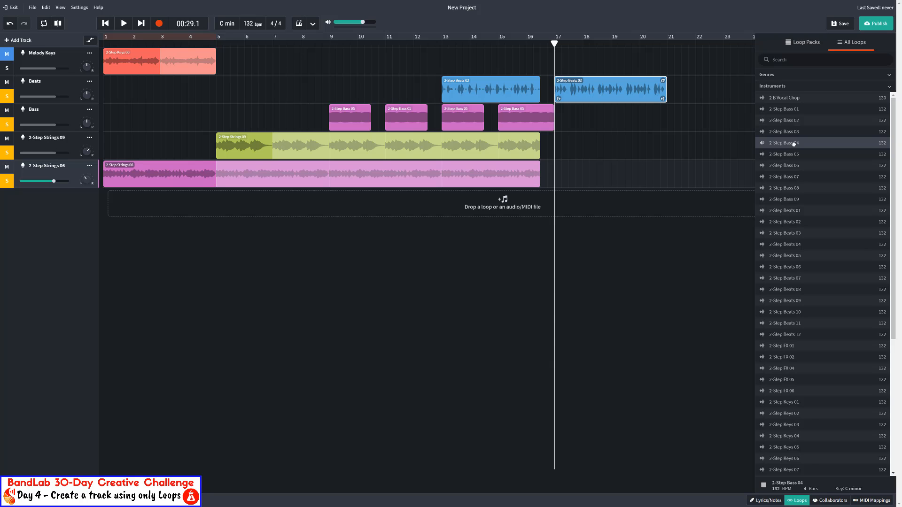
{"action": "left_click_drag", "start_coordinate": [794, 144], "coordinate": [587, 124]}
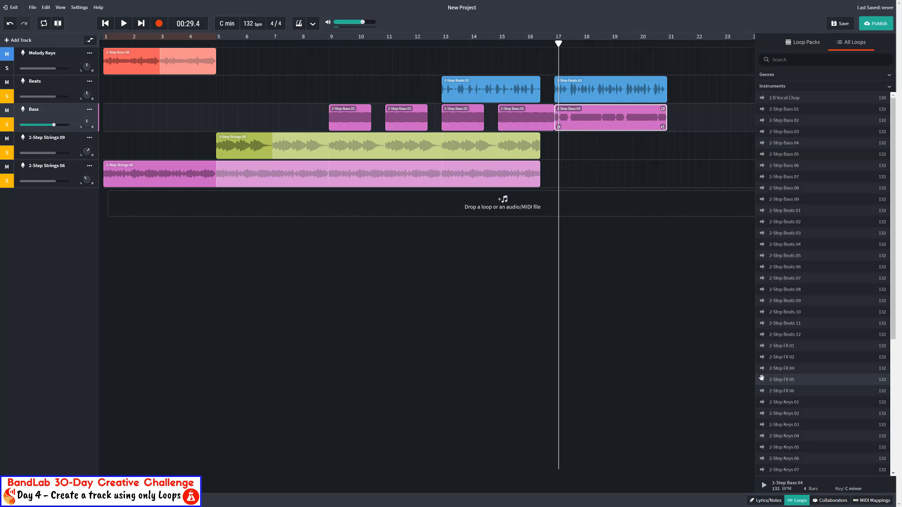
Step: Play twice from bar 13 to hear the transition into the new beats and bass at bar 17
{"action": "left_click", "coordinate": [441, 43]}
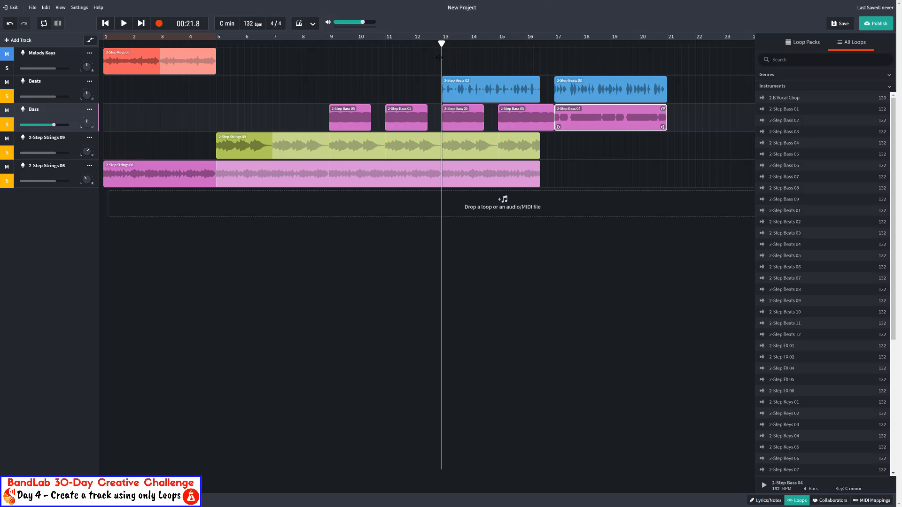
{"action": "key", "text": "space"}
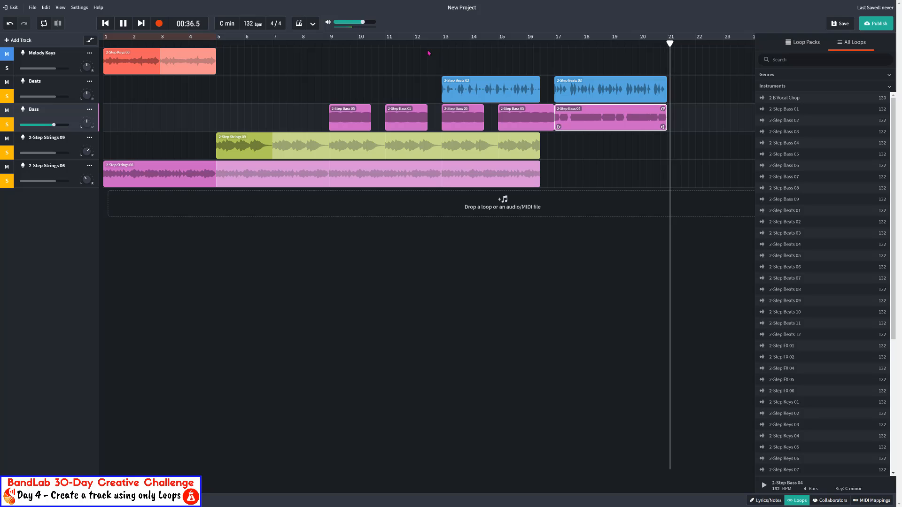
{"action": "key", "text": "space"}
{"action": "left_click", "coordinate": [444, 47]}
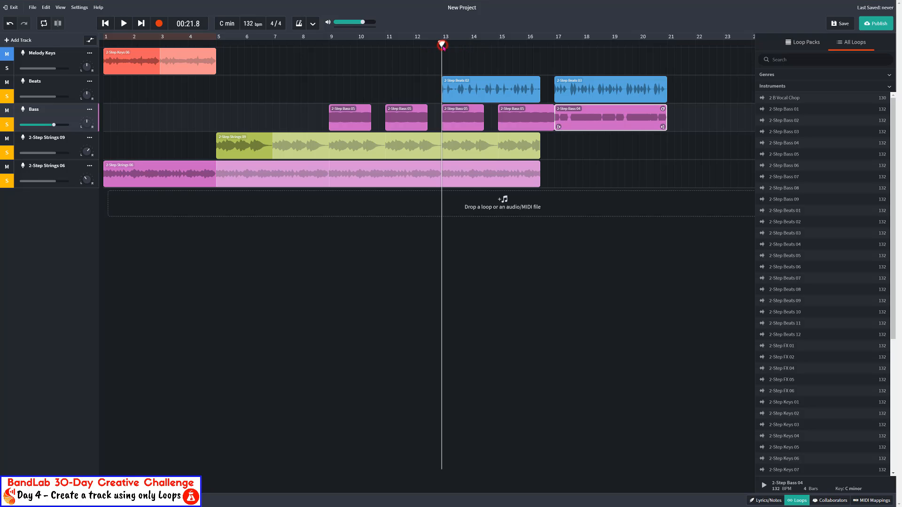
{"action": "key", "text": "space"}
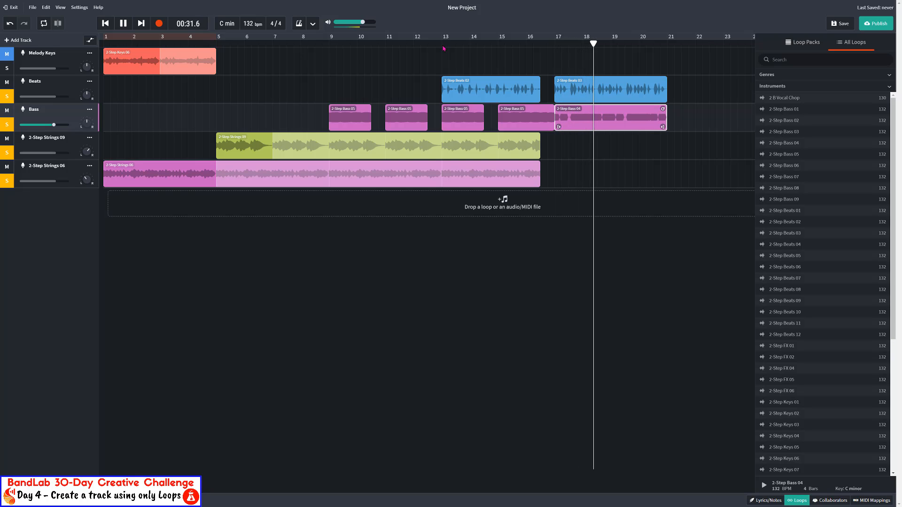
{"action": "key", "text": "space"}
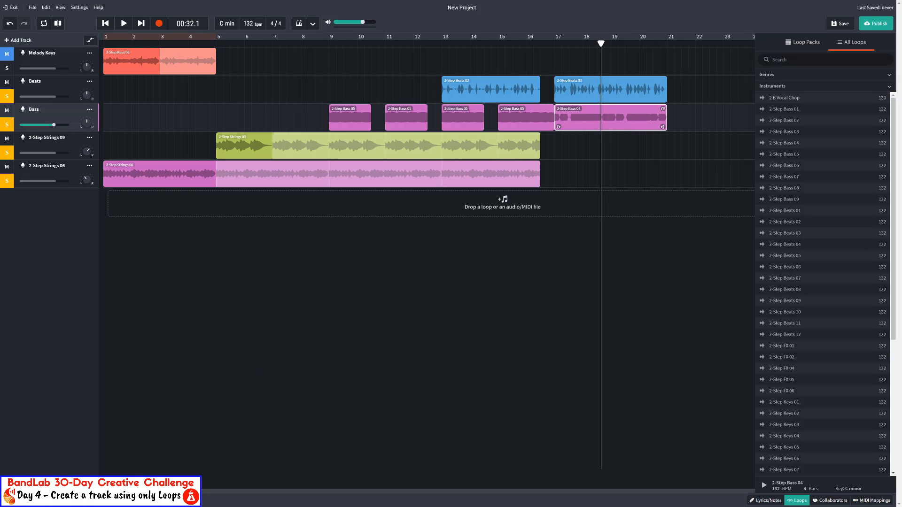
Step: Play the new section from bar 17 to bar 21 to hear 2-Step Beats 03 with 2-Step Bass 04
{"action": "scroll", "coordinate": [423, 117], "scroll_direction": "right", "scroll_amount": 5}
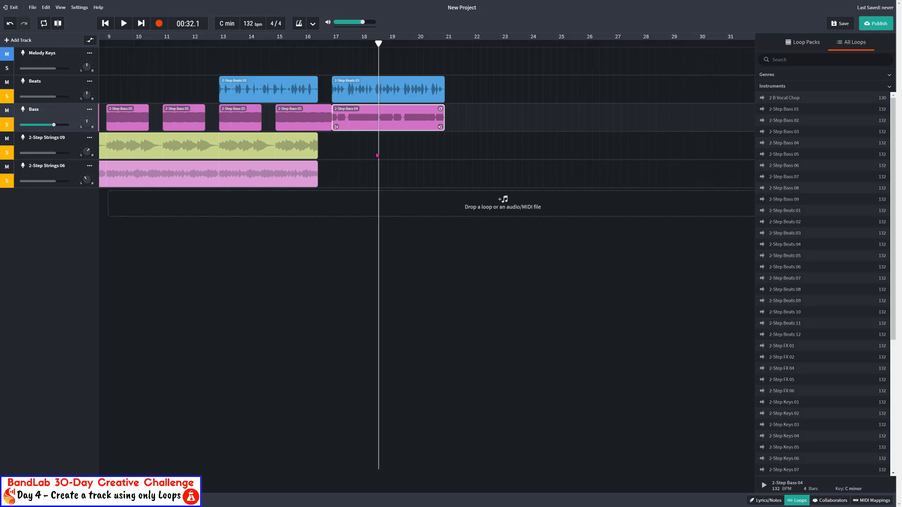
{"action": "left_click", "coordinate": [332, 45]}
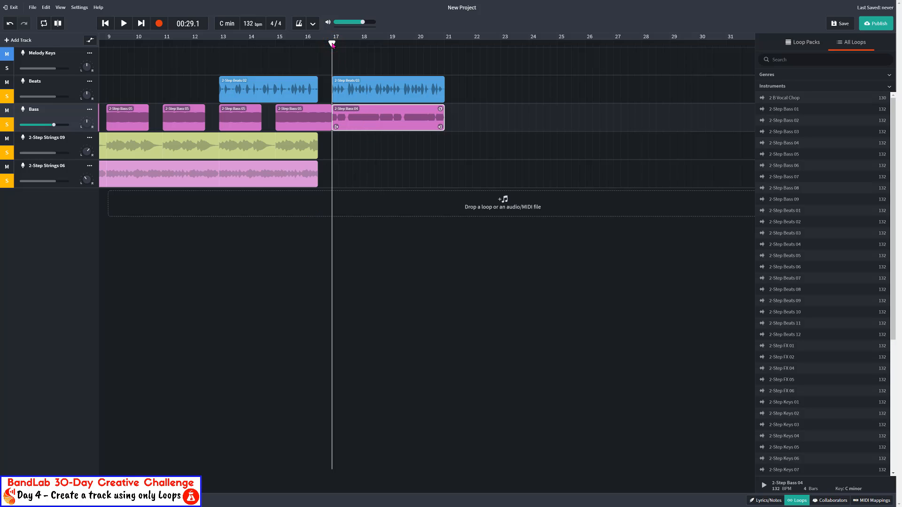
{"action": "key", "text": "space"}
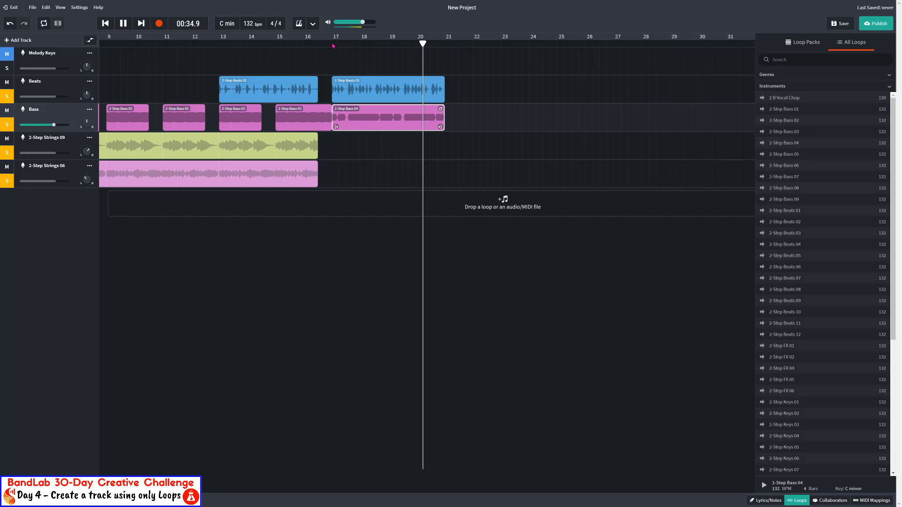
{"action": "key", "text": "space"}
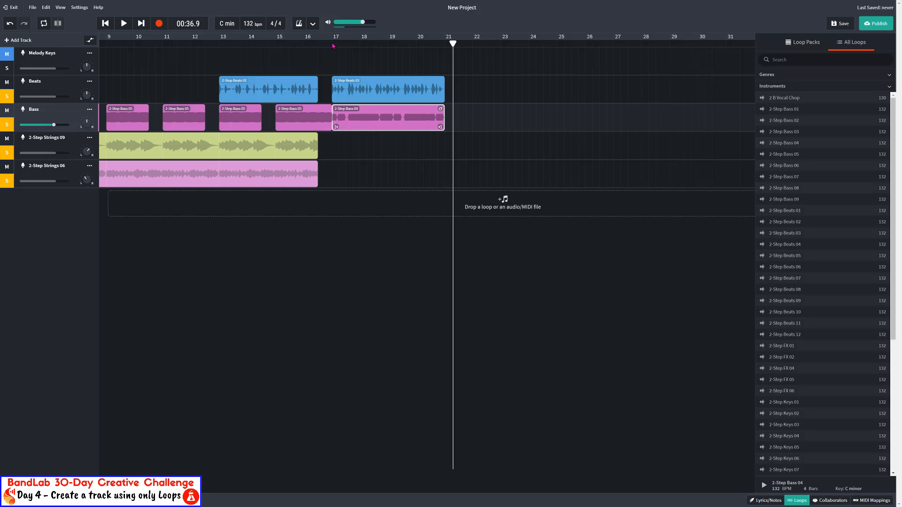
Step: Extend the looped 2-Step Beats 03 region to bar 25 and place the playhead at bar 21
{"action": "left_click", "coordinate": [427, 90]}
{"action": "left_click_drag", "start_coordinate": [442, 81], "coordinate": [553, 84]}
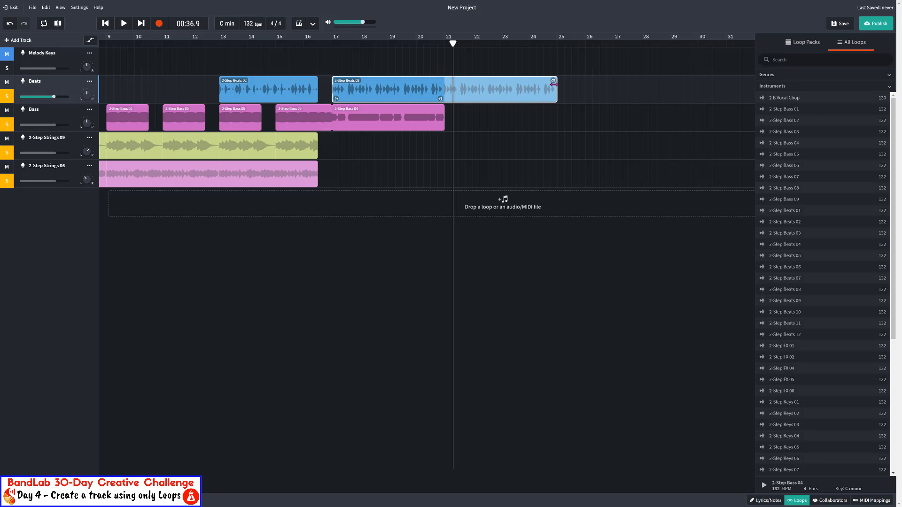
{"action": "left_click", "coordinate": [444, 44]}
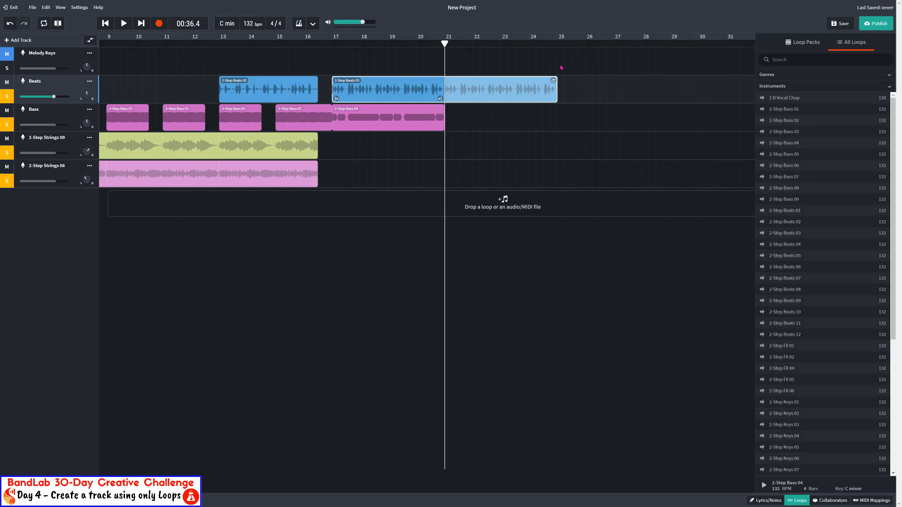
Step: Extend the looped 2-Step Bass 04 region to bar 25 and place the playhead at bar 21
{"action": "left_click", "coordinate": [435, 111]}
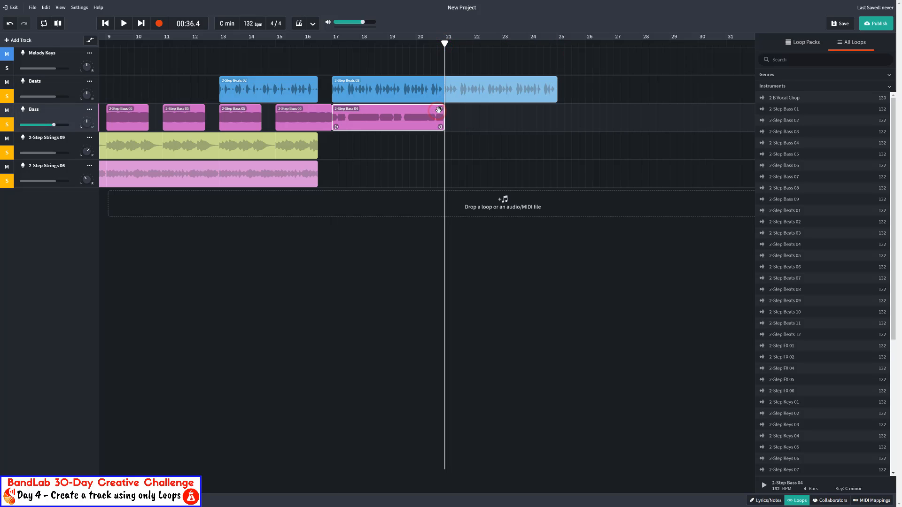
{"action": "left_click_drag", "start_coordinate": [438, 110], "coordinate": [553, 107]}
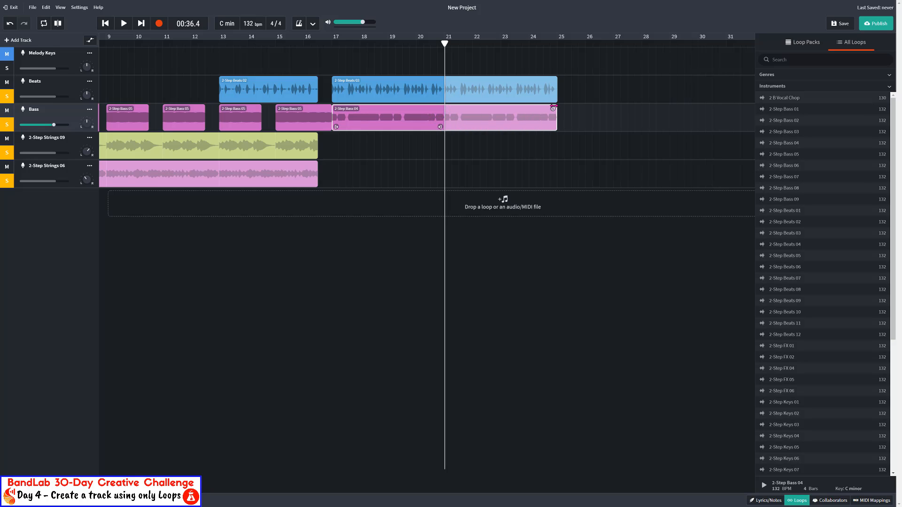
{"action": "left_click", "coordinate": [332, 44]}
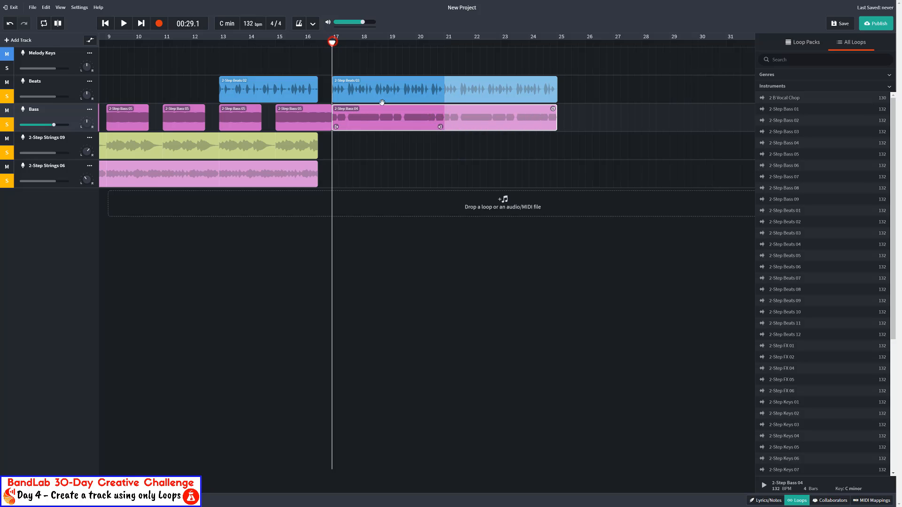
{"action": "left_click", "coordinate": [445, 44]}
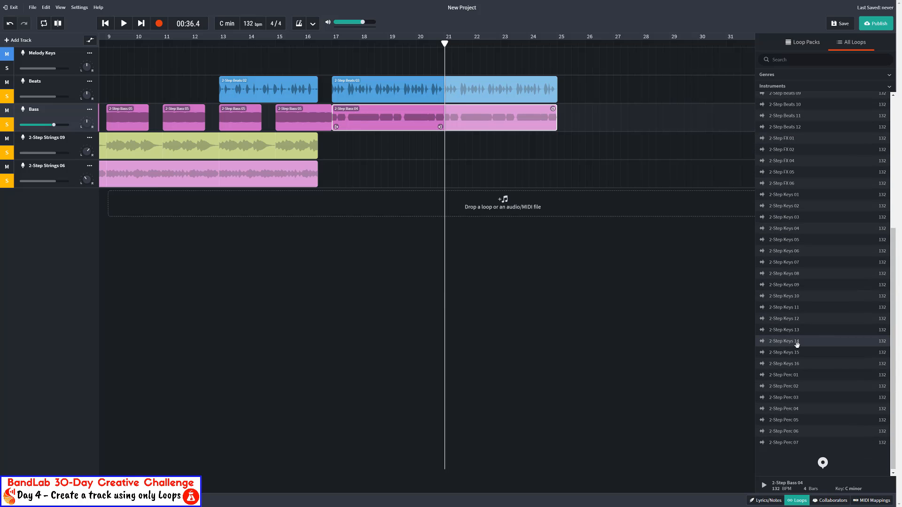
Step: Audition the 2-Step Perc 01 to 07 loops and add 2-Step Perc 07 on a new track, looped from bar 21 to bar 25
{"action": "scroll", "coordinate": [797, 357], "scroll_direction": "down", "scroll_amount": 4}
{"action": "left_click", "coordinate": [797, 376]}
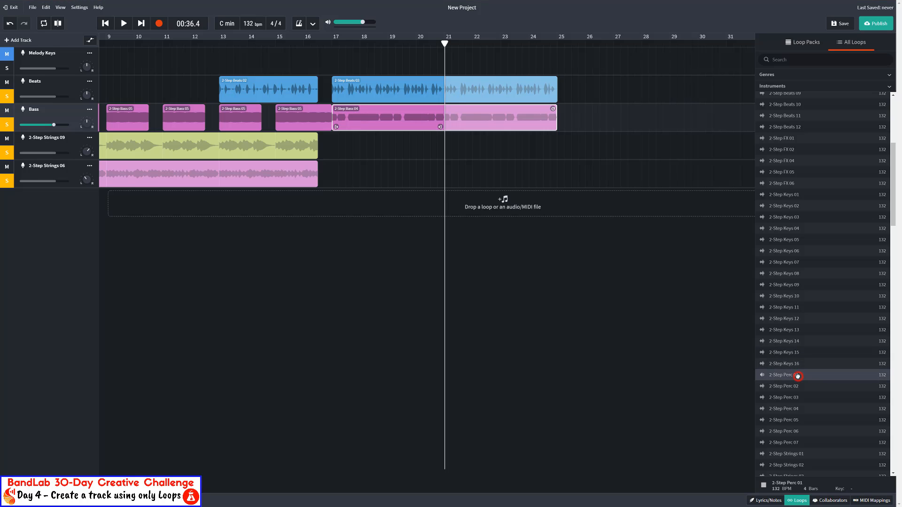
{"action": "left_click", "coordinate": [797, 387]}
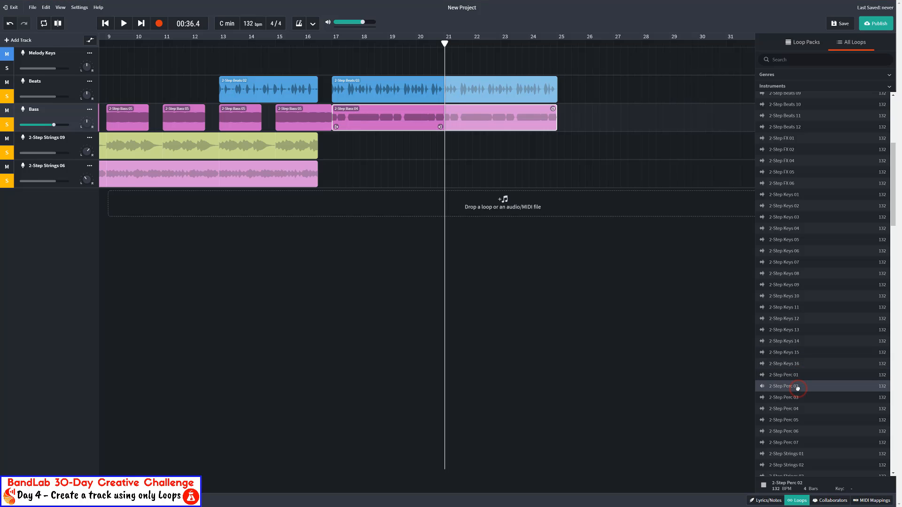
{"action": "left_click", "coordinate": [797, 398]}
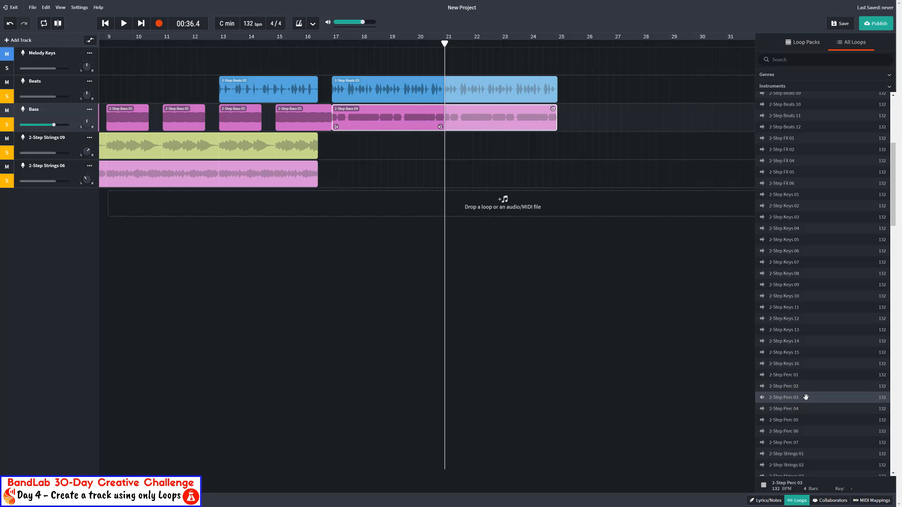
{"action": "left_click", "coordinate": [806, 408]}
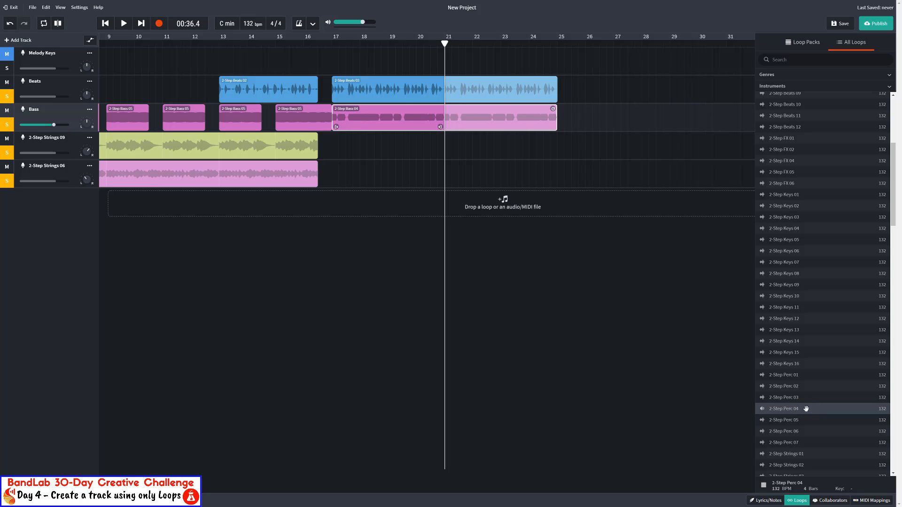
{"action": "left_click", "coordinate": [806, 419]}
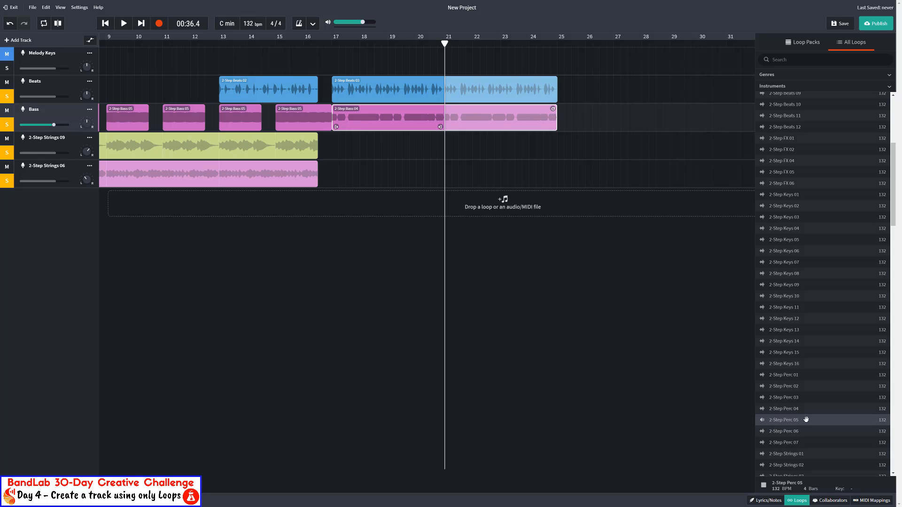
{"action": "left_click", "coordinate": [805, 430]}
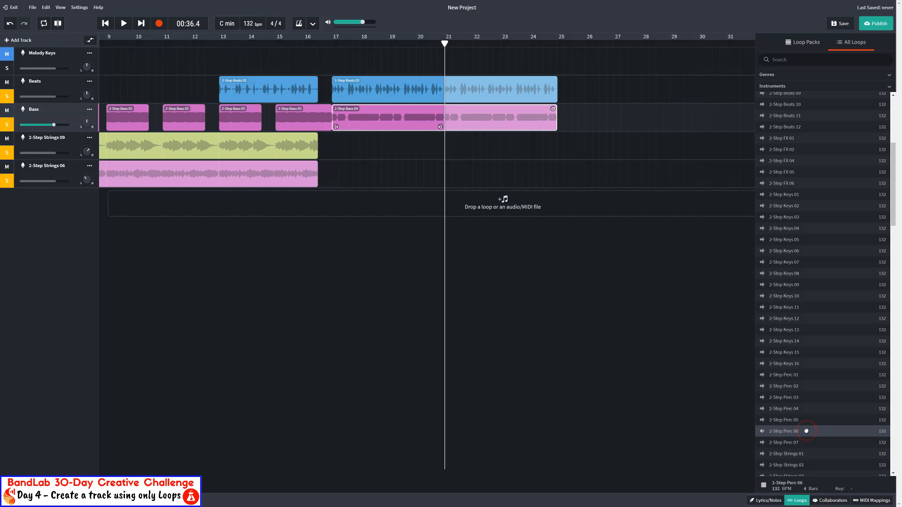
{"action": "left_click", "coordinate": [806, 440]}
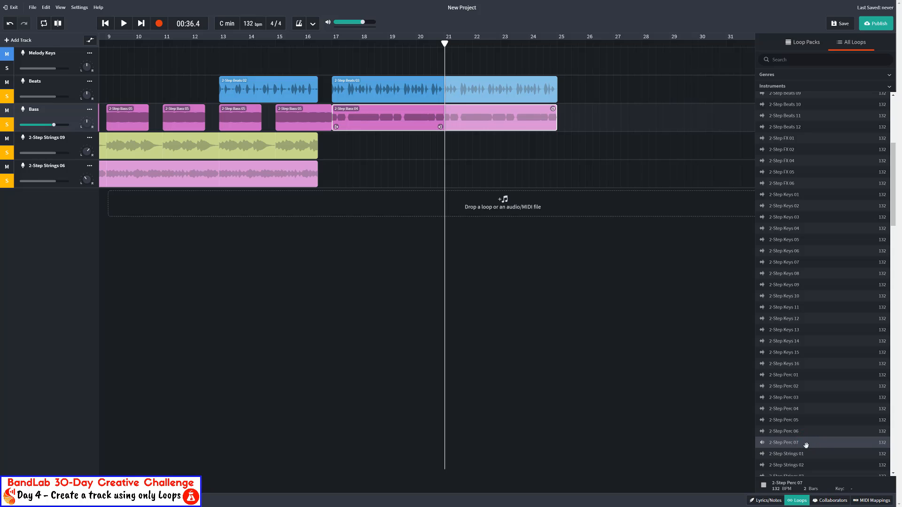
{"action": "left_click_drag", "start_coordinate": [806, 445], "coordinate": [553, 194]}
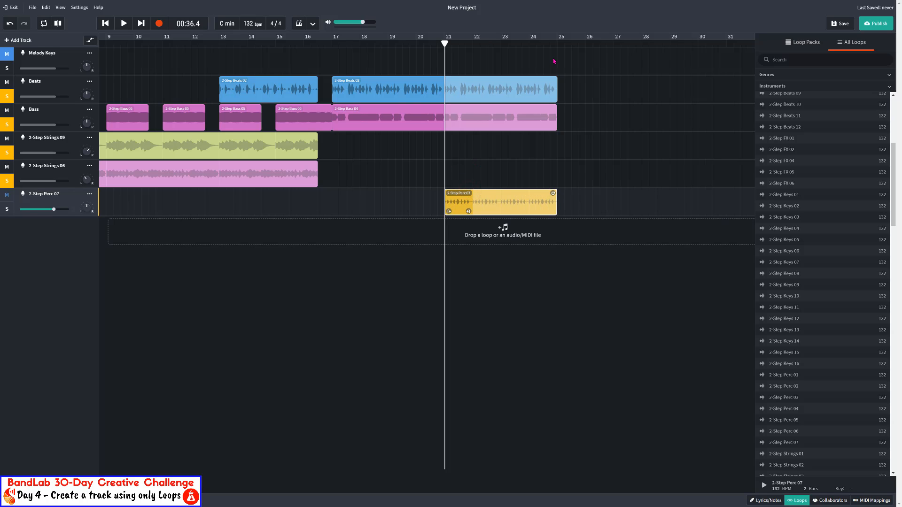
Step: Play from bar 17 past bar 21 to hear how the percussion loop enters over the beats and bass
{"action": "left_click", "coordinate": [556, 43]}
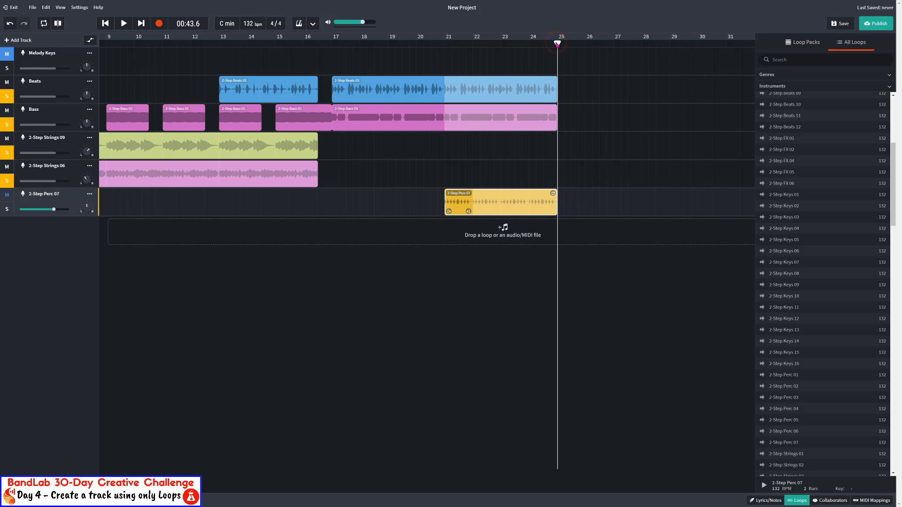
{"action": "left_click", "coordinate": [335, 43]}
{"action": "key", "text": "space"}
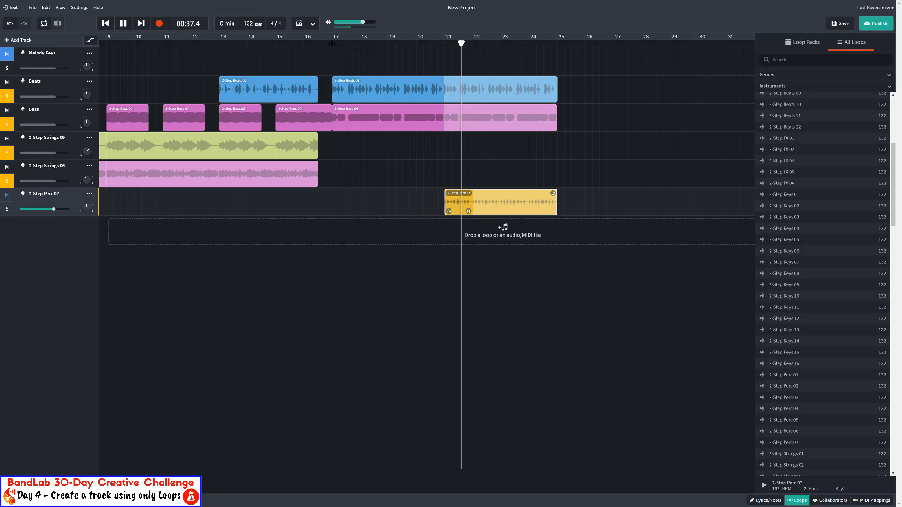
{"action": "key", "text": "space"}
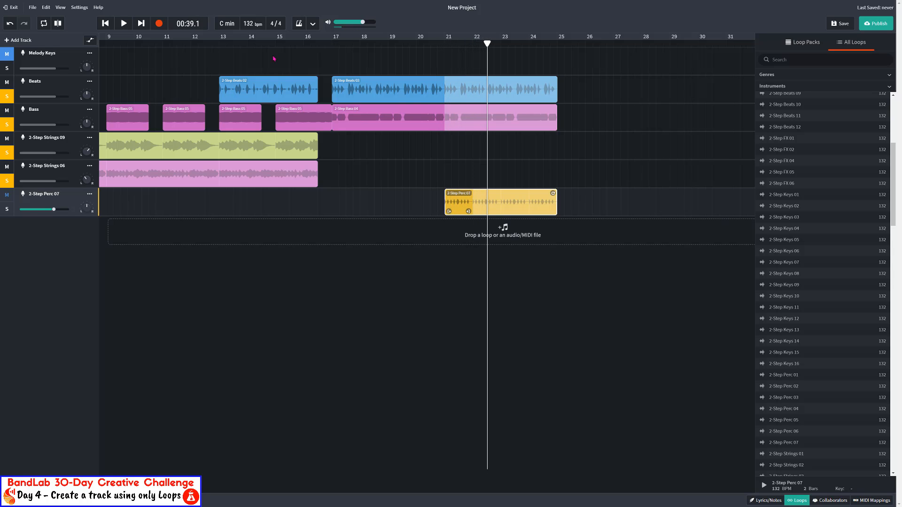
Step: Turn off solo on the 2-Step Strings 06, 2-Step Strings 09, Bass and Beats tracks and play from bar 17 to bar 25
{"action": "left_click", "coordinate": [7, 181]}
{"action": "left_click", "coordinate": [8, 152]}
{"action": "left_click", "coordinate": [7, 124]}
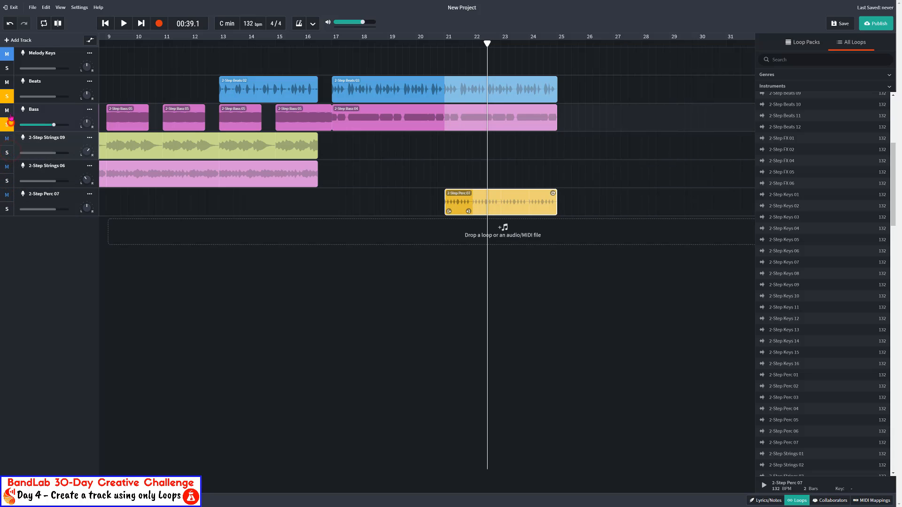
{"action": "left_click", "coordinate": [9, 96]}
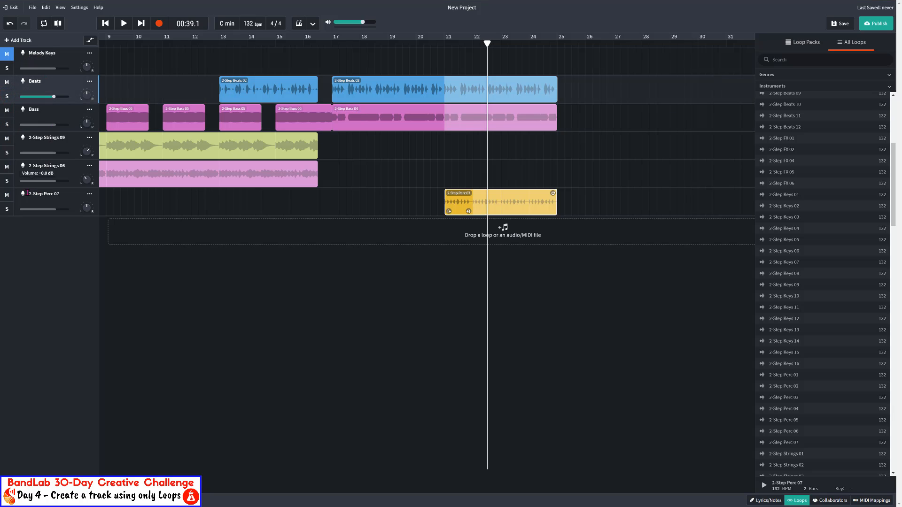
{"action": "left_click", "coordinate": [332, 42]}
{"action": "key", "text": "space"}
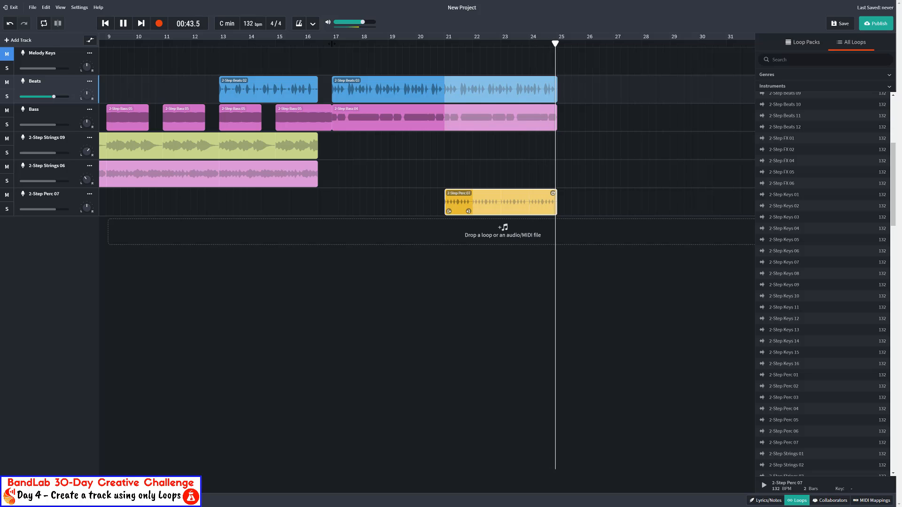
Step: Raise the 2-Step Perc 07 track's volume to +3.2 dB and play from bar 21 to check it
{"action": "mouse_move", "coordinate": [48, 213]}
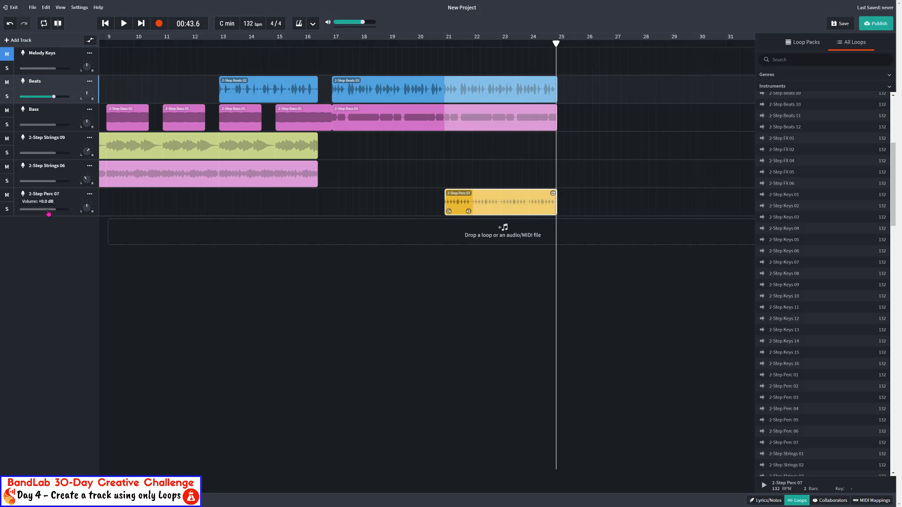
{"action": "left_click_drag", "start_coordinate": [48, 212], "coordinate": [60, 214]}
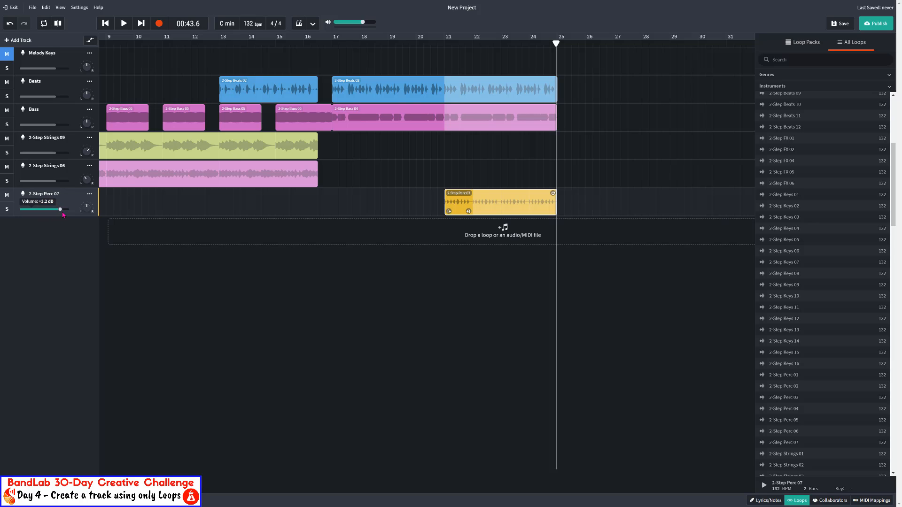
{"action": "left_click", "coordinate": [443, 45]}
{"action": "key", "text": "space"}
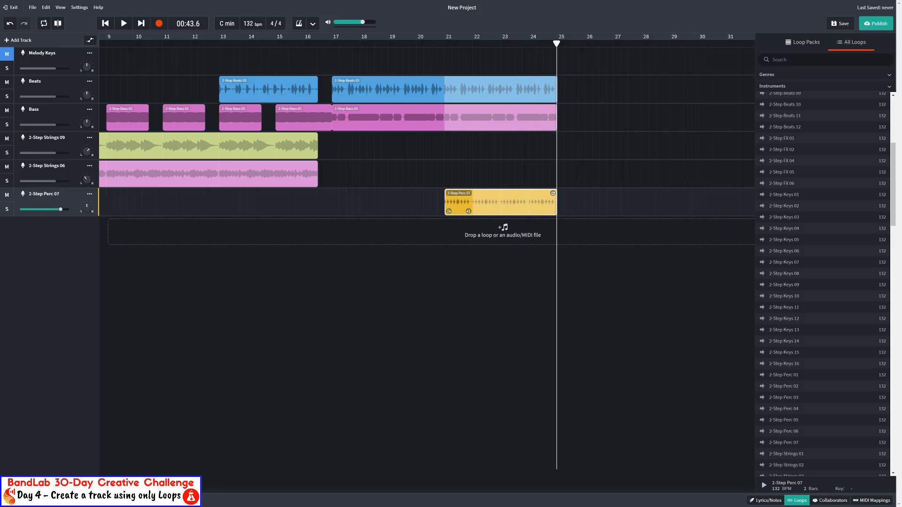
Step: Extend the looped 2-Step Beats 03 region to bar 33
{"action": "left_click_drag", "start_coordinate": [155, 491], "coordinate": [165, 491]}
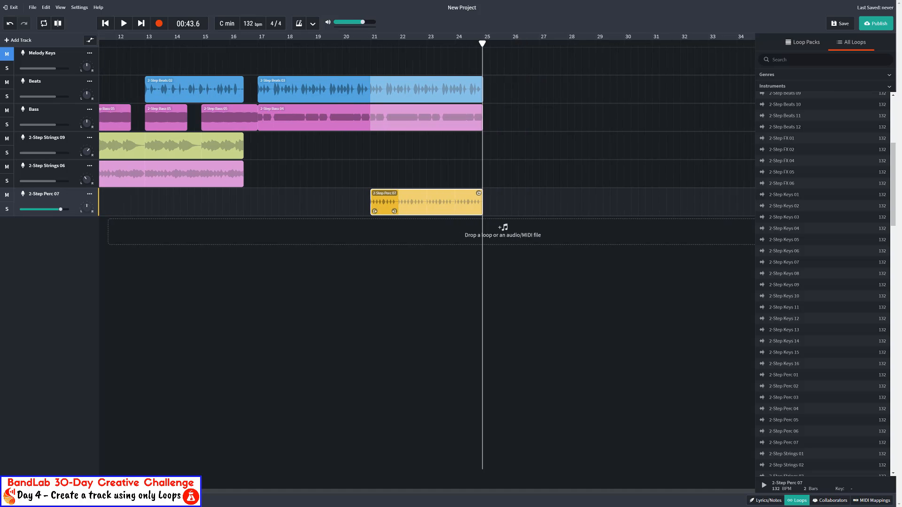
{"action": "double_click", "coordinate": [477, 81]}
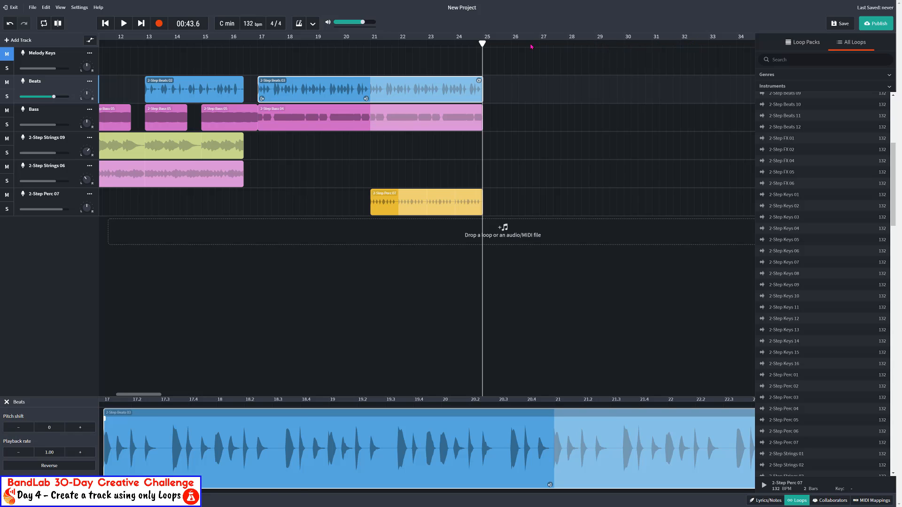
{"action": "left_click_drag", "start_coordinate": [479, 81], "coordinate": [701, 78]}
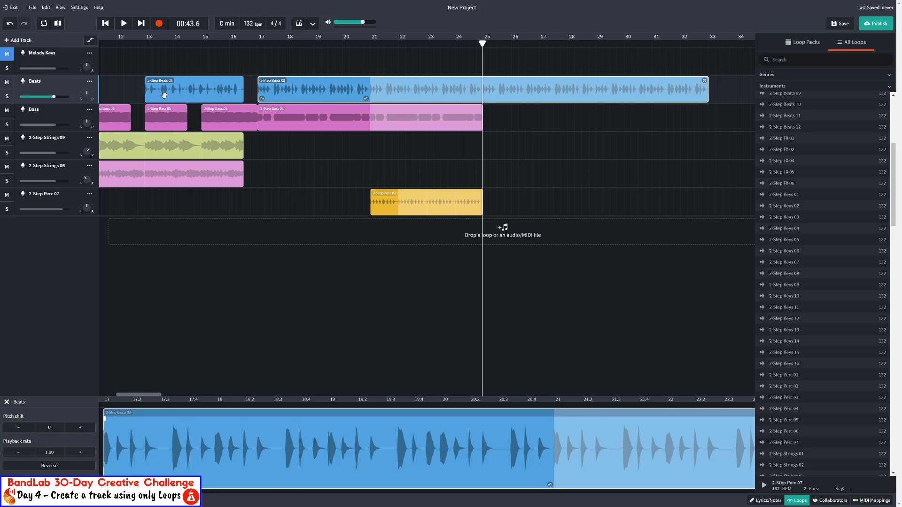
Step: Set the timeline's snapping grid size to Bar
{"action": "left_click", "coordinate": [99, 63]}
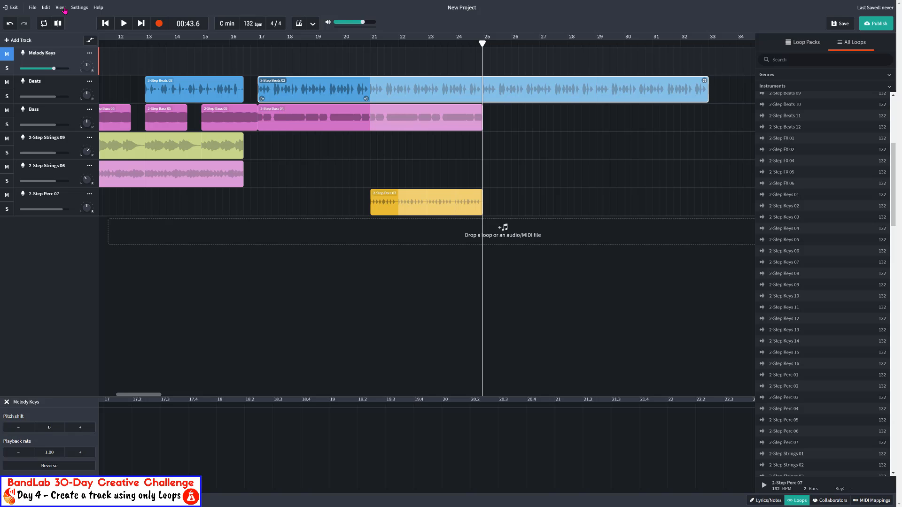
{"action": "left_click", "coordinate": [63, 8]}
{"action": "mouse_move", "coordinate": [77, 36]}
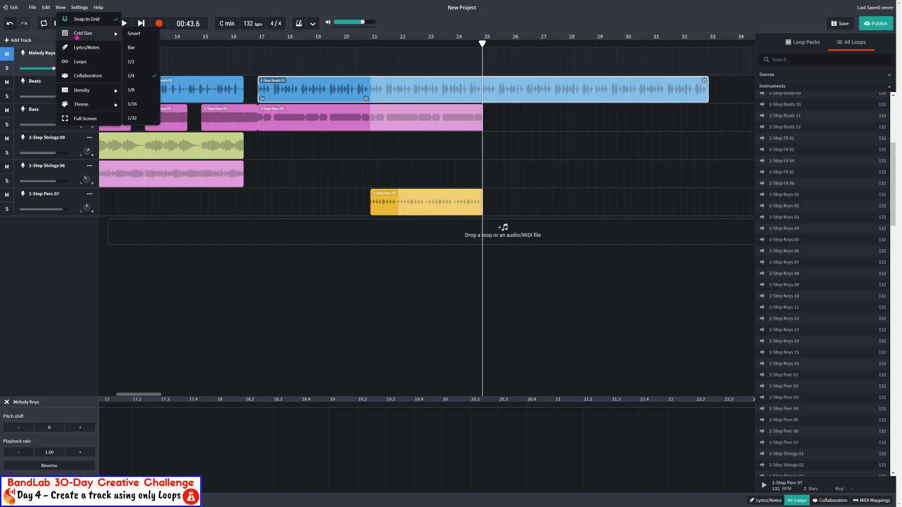
{"action": "left_click", "coordinate": [131, 48]}
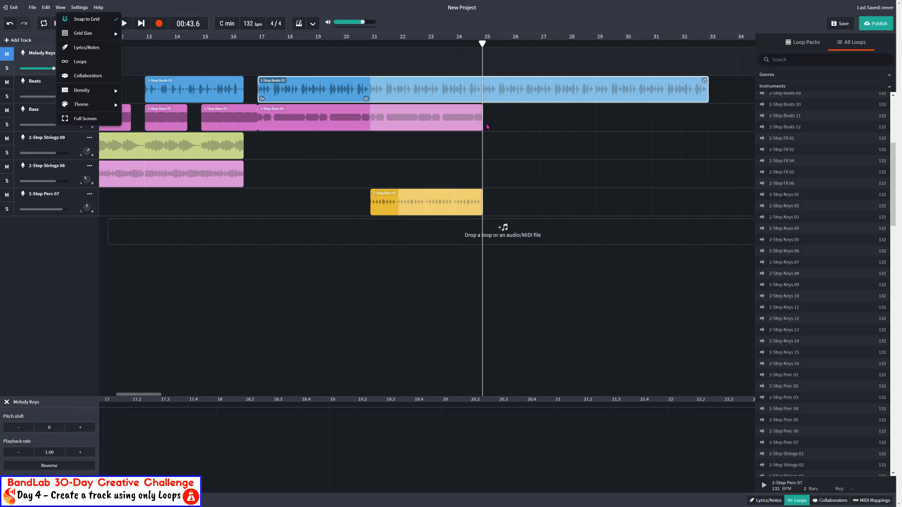
Step: Extend the looped 2-Step Bass 04 region to bar 33 and the looped 2-Step Perc 07 region to just before bar 33
{"action": "left_click", "coordinate": [460, 118]}
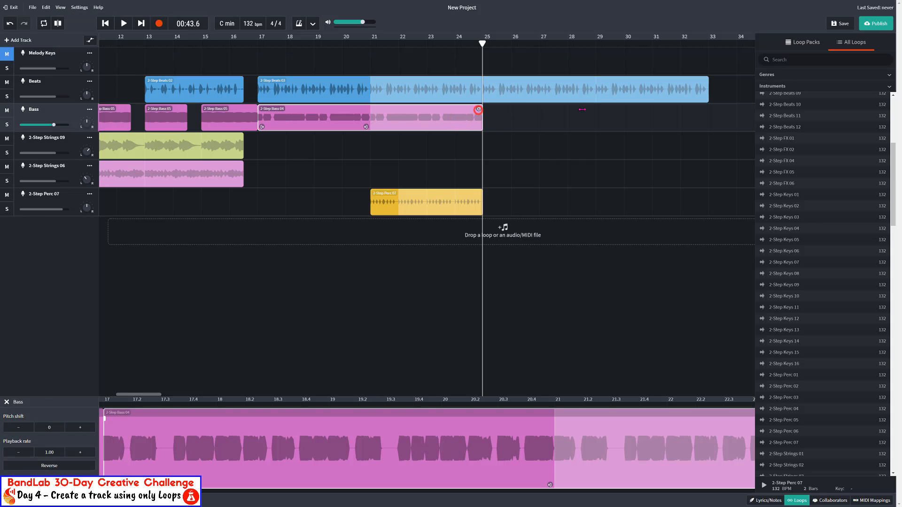
{"action": "left_click_drag", "start_coordinate": [478, 109], "coordinate": [695, 109]}
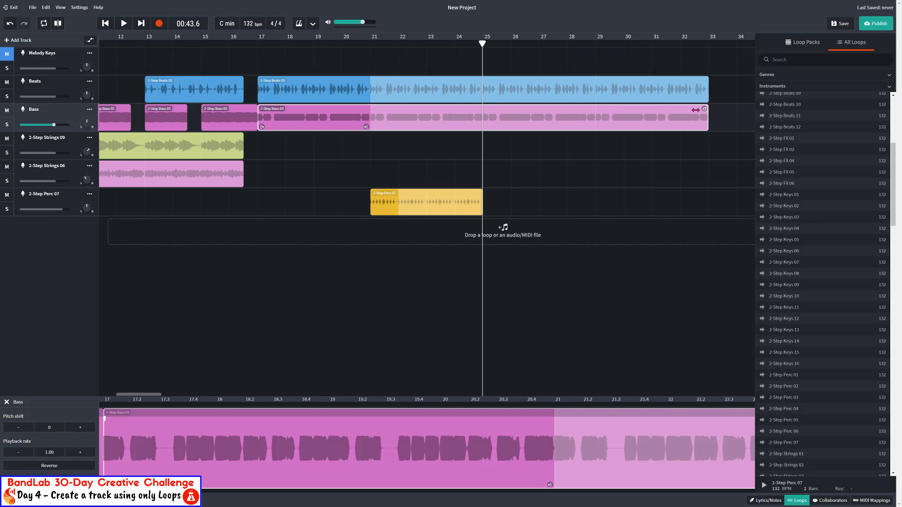
{"action": "left_click_drag", "start_coordinate": [474, 195], "coordinate": [695, 192]}
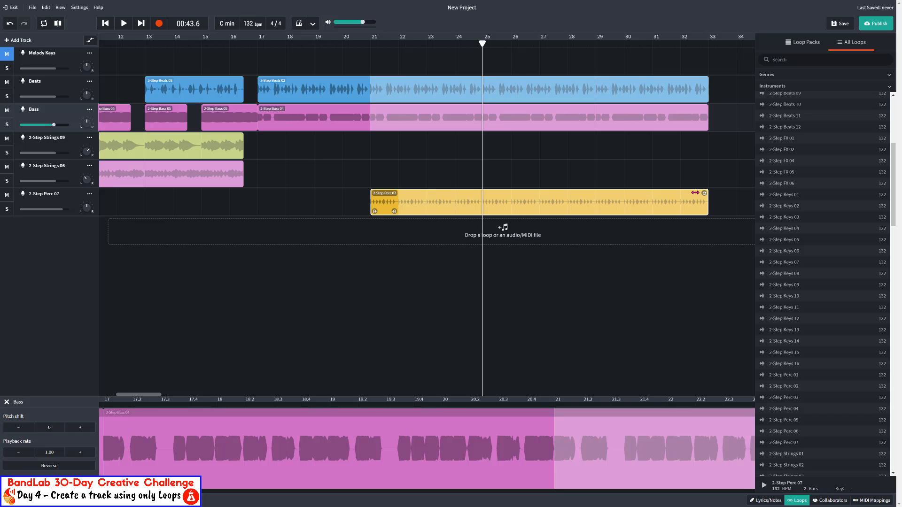
{"action": "left_click_drag", "start_coordinate": [695, 193], "coordinate": [693, 193]}
Step: Move the playhead through bars 17, 21 and 25 to review where each layer of the new section enters
{"action": "left_click", "coordinate": [259, 44]}
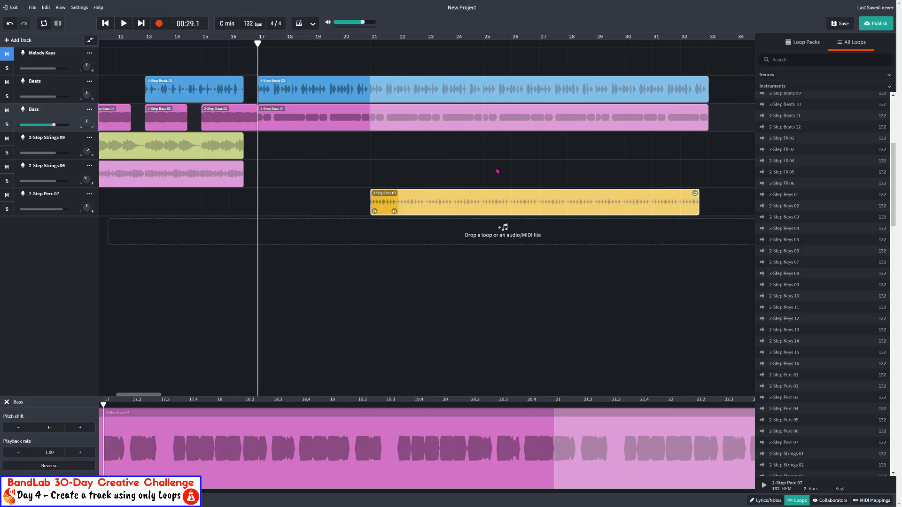
{"action": "left_click", "coordinate": [370, 44]}
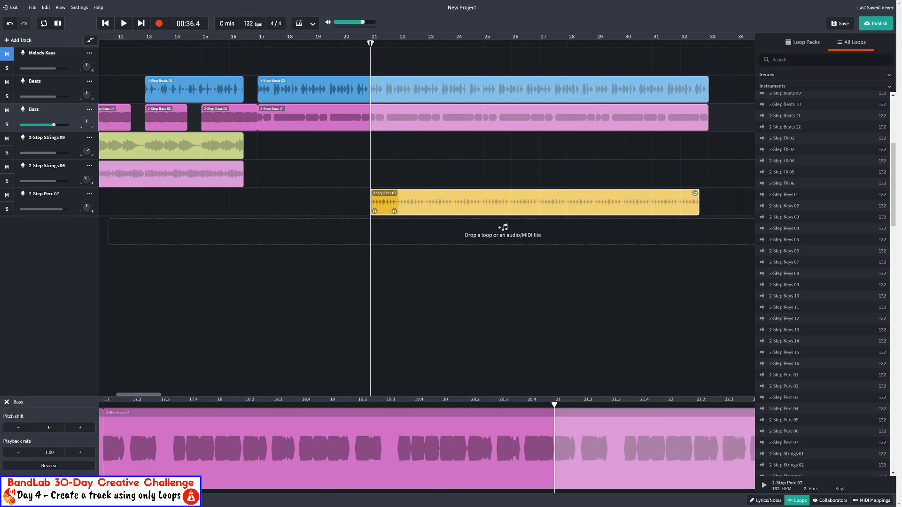
{"action": "left_click", "coordinate": [485, 44]}
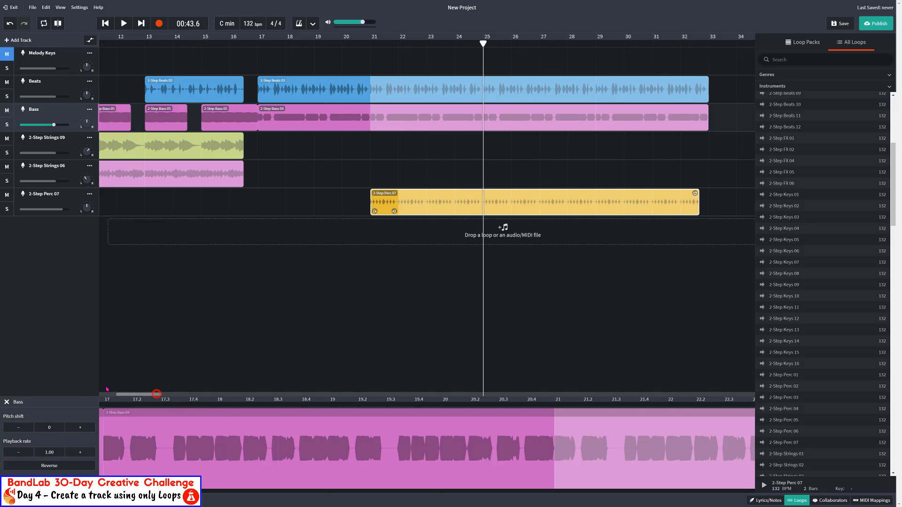
Step: Move the looped keys region on the Melody Keys track from bar 1 to bar 19
{"action": "scroll", "coordinate": [157, 394], "scroll_direction": "left", "scroll_amount": 5}
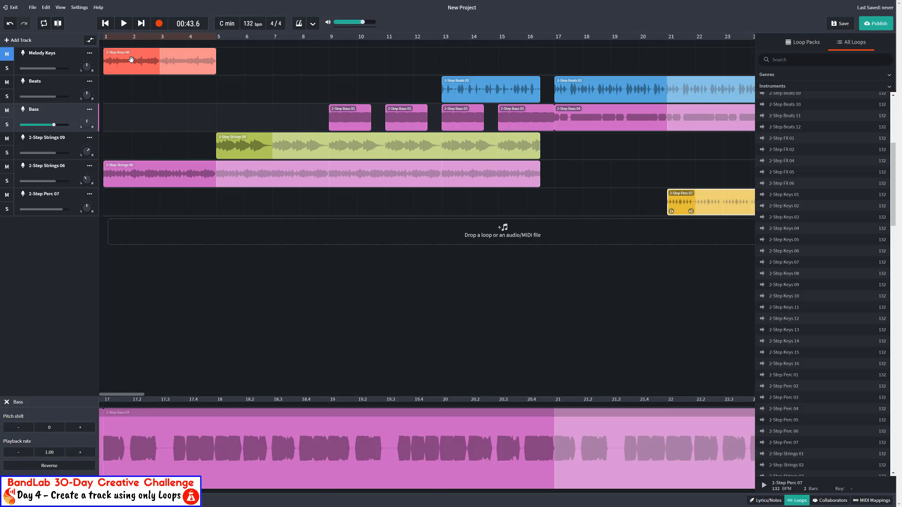
{"action": "left_click_drag", "start_coordinate": [131, 59], "coordinate": [638, 59]}
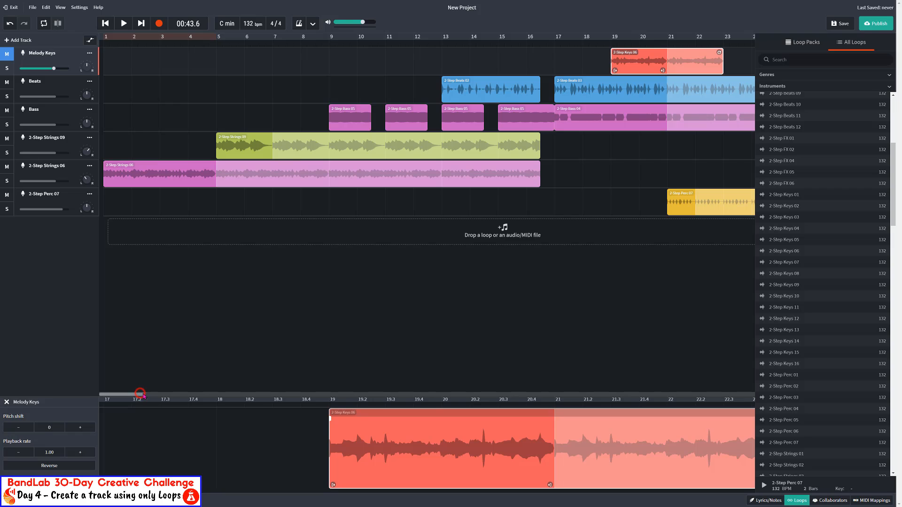
Step: Move the looped keys region on the Melody Keys track so that it starts at bar 25
{"action": "scroll", "coordinate": [138, 394], "scroll_direction": "right", "scroll_amount": 5}
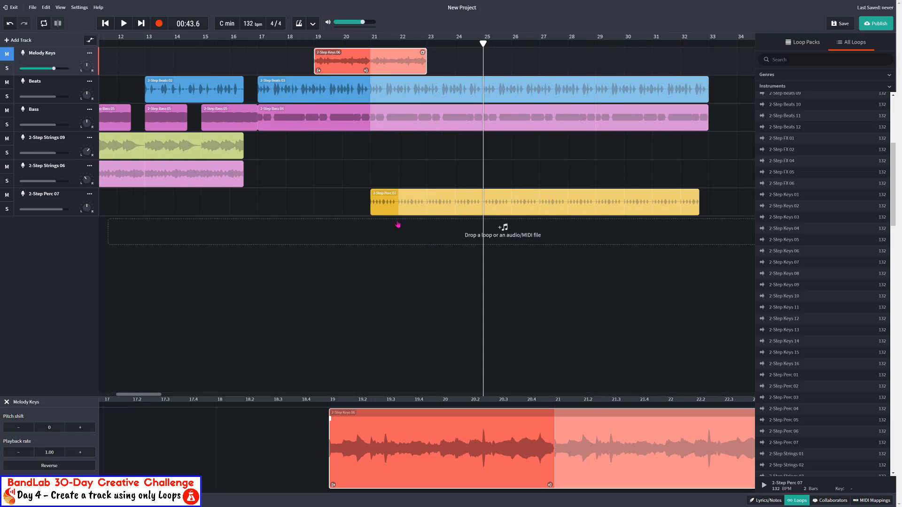
{"action": "left_click_drag", "start_coordinate": [414, 61], "coordinate": [545, 61]}
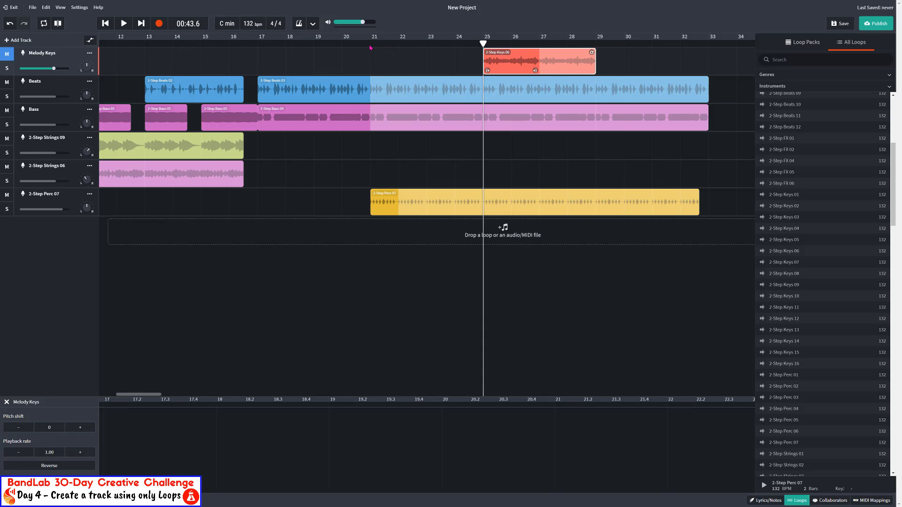
Step: Unmute the Melody Keys track and play the arrangement from bar 17 to hear the keys enter at bar 25
{"action": "left_click", "coordinate": [258, 45]}
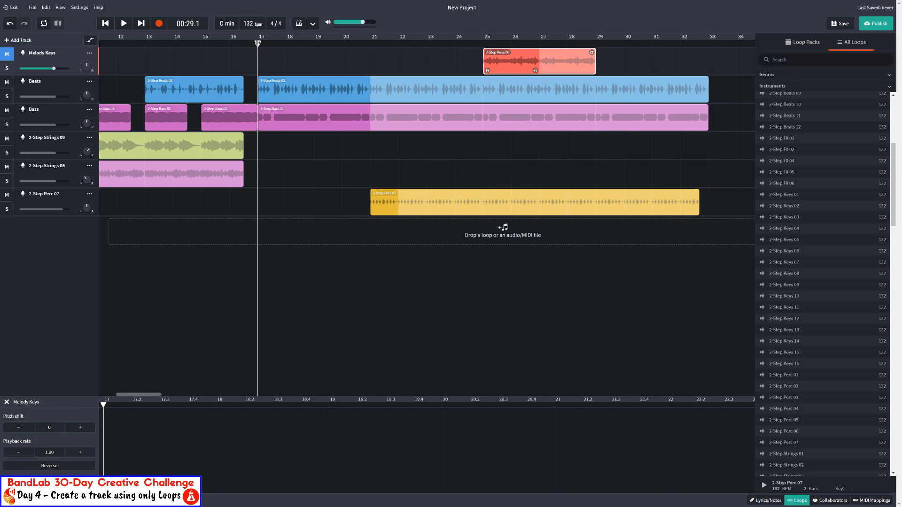
{"action": "left_click", "coordinate": [12, 59]}
{"action": "key", "text": "space"}
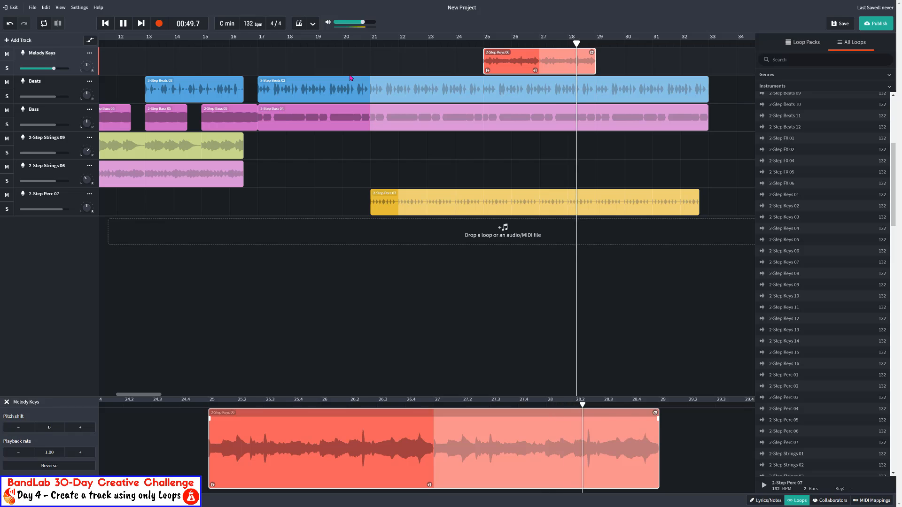
{"action": "key", "text": "space"}
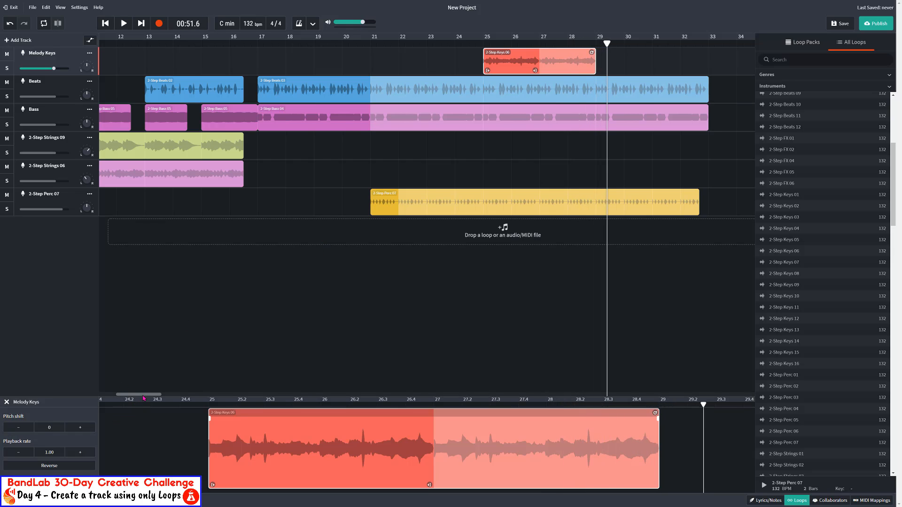
Step: Extend the looped keys region on Melody Keys and the looped 2-Step Perc 07 region to end at bar 33
{"action": "left_click_drag", "start_coordinate": [137, 394], "coordinate": [156, 399]}
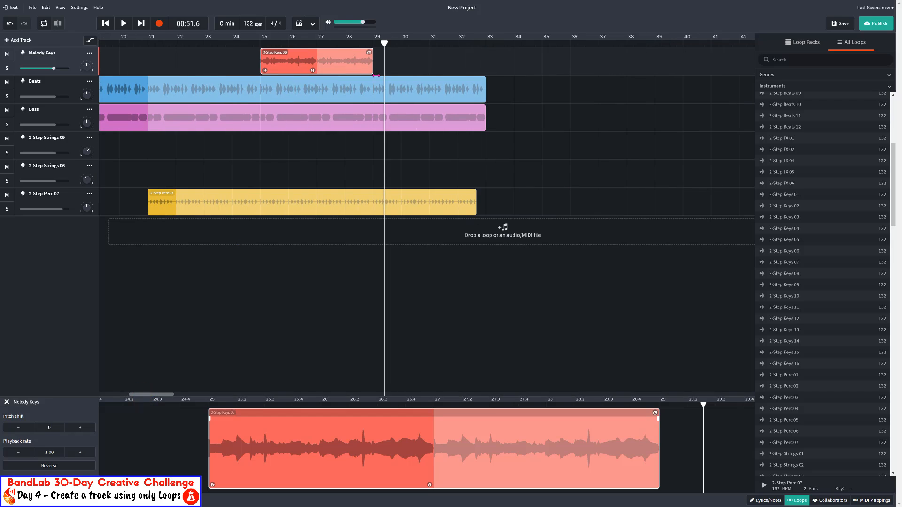
{"action": "left_click_drag", "start_coordinate": [370, 53], "coordinate": [474, 54]}
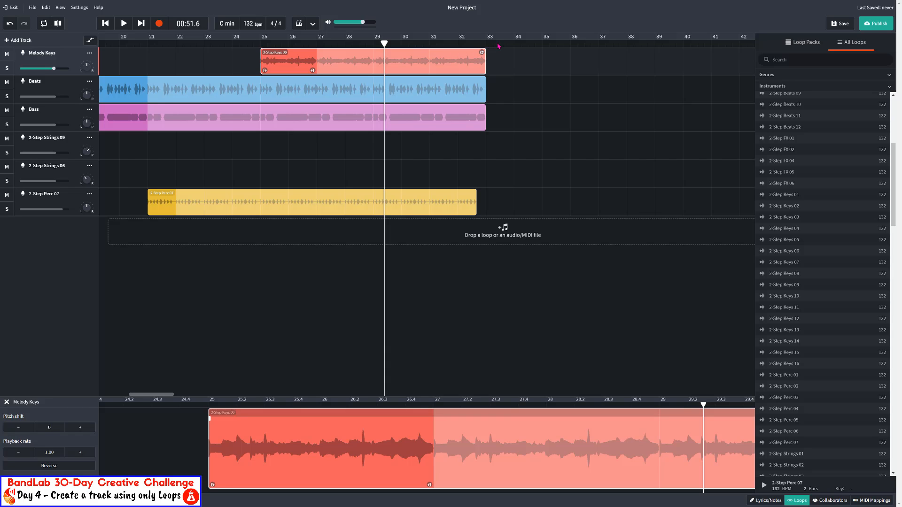
{"action": "left_click", "coordinate": [487, 44]}
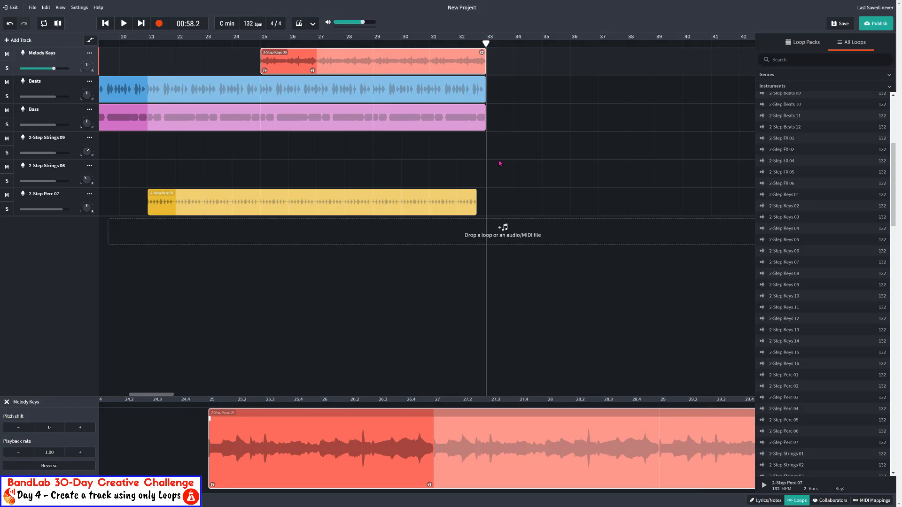
{"action": "left_click", "coordinate": [454, 190]}
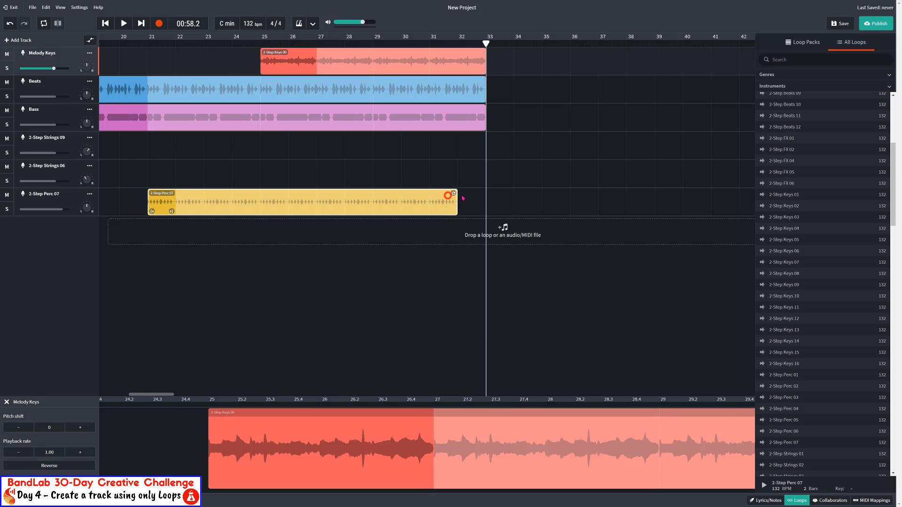
{"action": "left_click_drag", "start_coordinate": [474, 193], "coordinate": [478, 195]}
{"action": "left_click", "coordinate": [579, 120]}
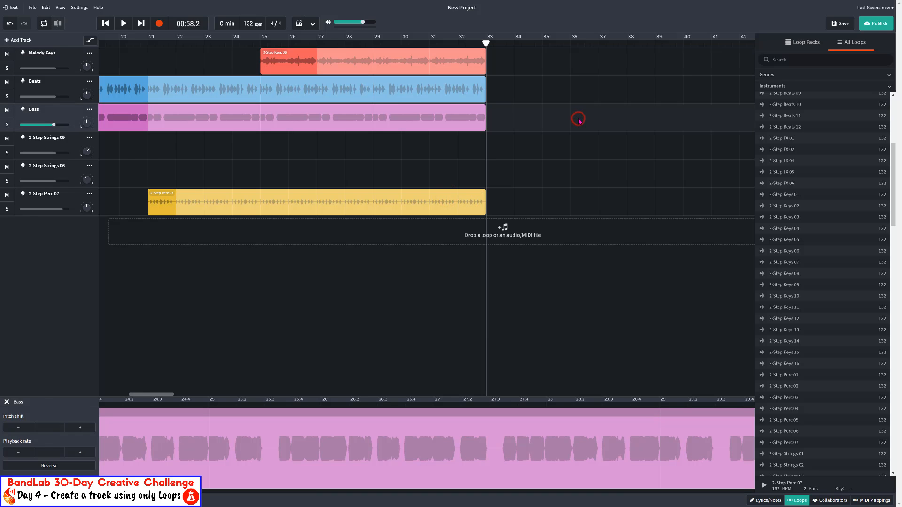
Step: Play the section from bar 25 through to its end at bar 33
{"action": "left_click", "coordinate": [260, 43]}
{"action": "key", "text": "space"}
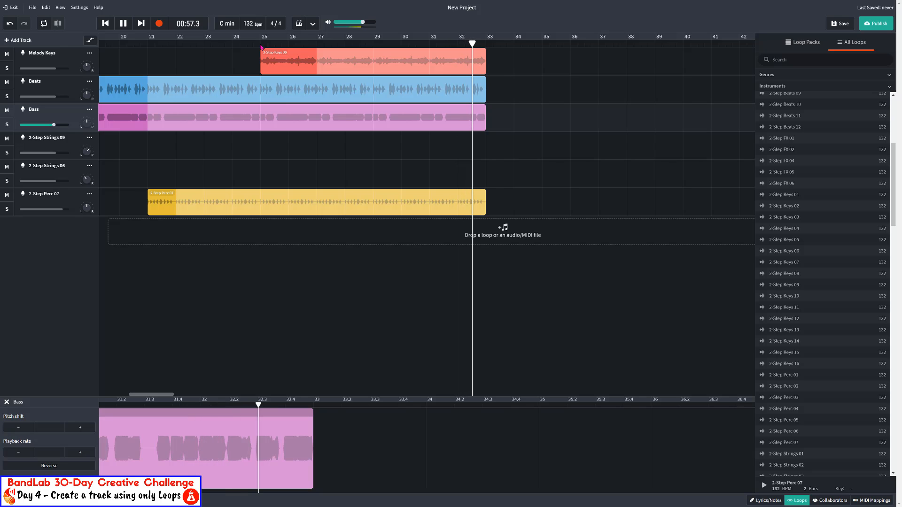
{"action": "key", "text": "space"}
Step: Shorten the looped 2-Step Bass 04 region on the Bass track so that it ends at bar 26
{"action": "left_click_drag", "start_coordinate": [151, 394], "coordinate": [152, 394]}
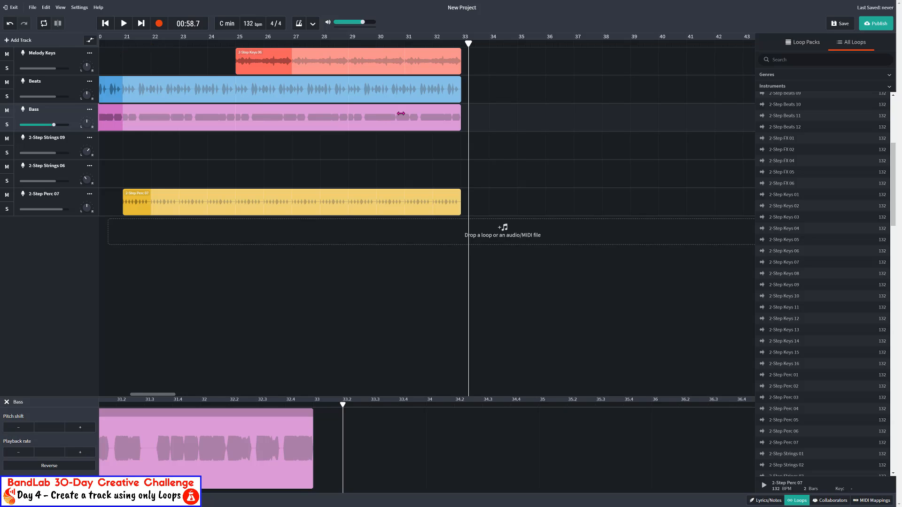
{"action": "left_click", "coordinate": [274, 109]}
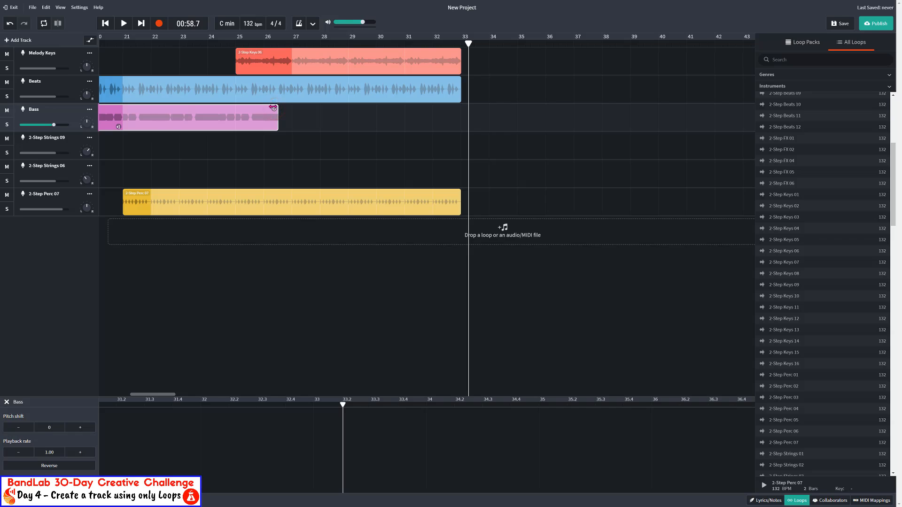
{"action": "mouse_move", "coordinate": [273, 109]}
{"action": "left_mouse_down"}
{"action": "mouse_move", "coordinate": [287, 111]}
{"action": "mouse_move", "coordinate": [231, 113]}
{"action": "mouse_move", "coordinate": [258, 113]}
{"action": "left_mouse_up"}
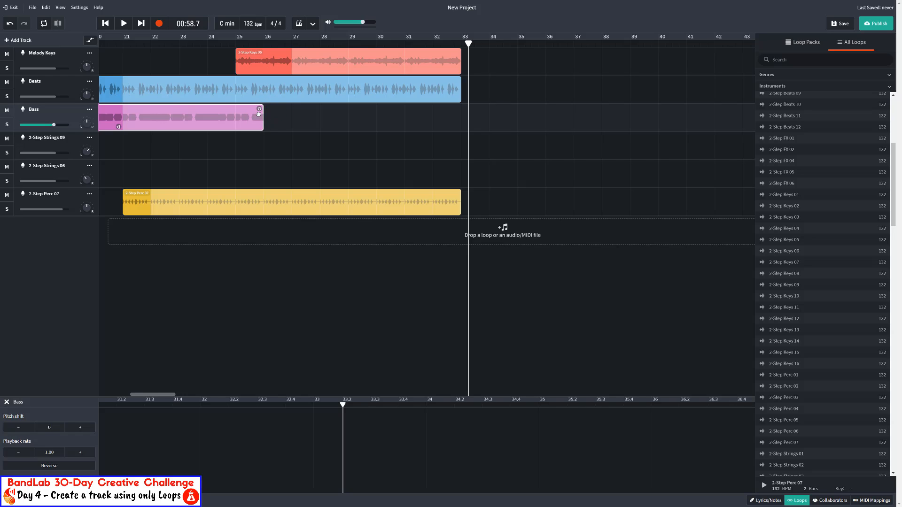
Step: Play from bar 25 to check how the keys entry sounds with the shortened bass region
{"action": "left_click", "coordinate": [236, 46]}
{"action": "key", "text": "space"}
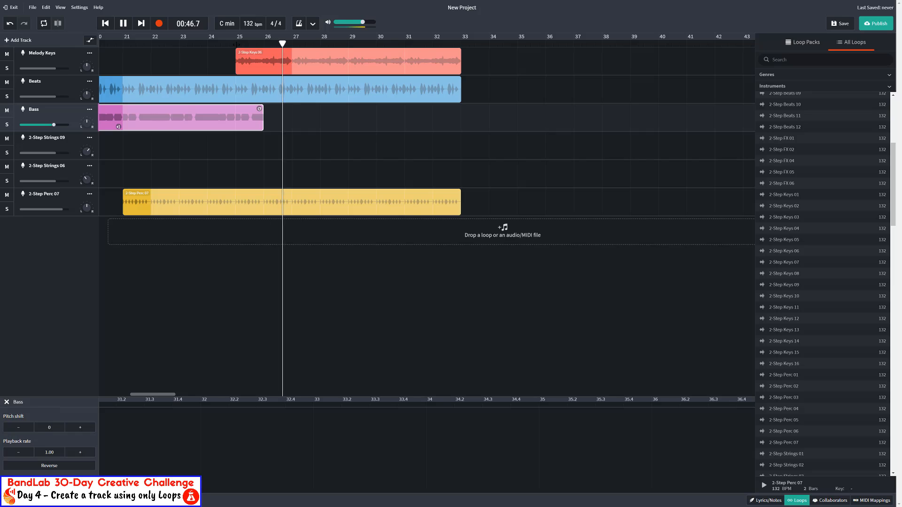
{"action": "key", "text": "space"}
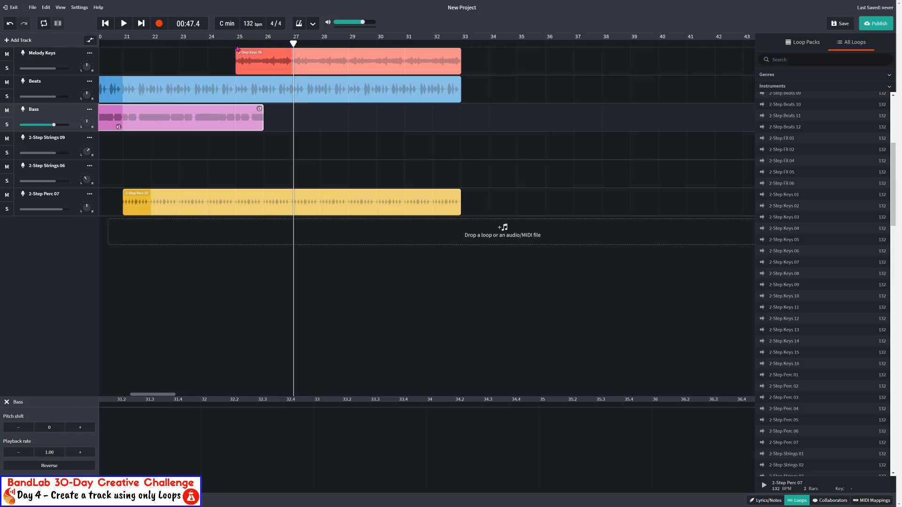
Step: Slice the looped bass region on the Bass track at bar 25
{"action": "left_click", "coordinate": [236, 46]}
{"action": "left_click", "coordinate": [248, 119]}
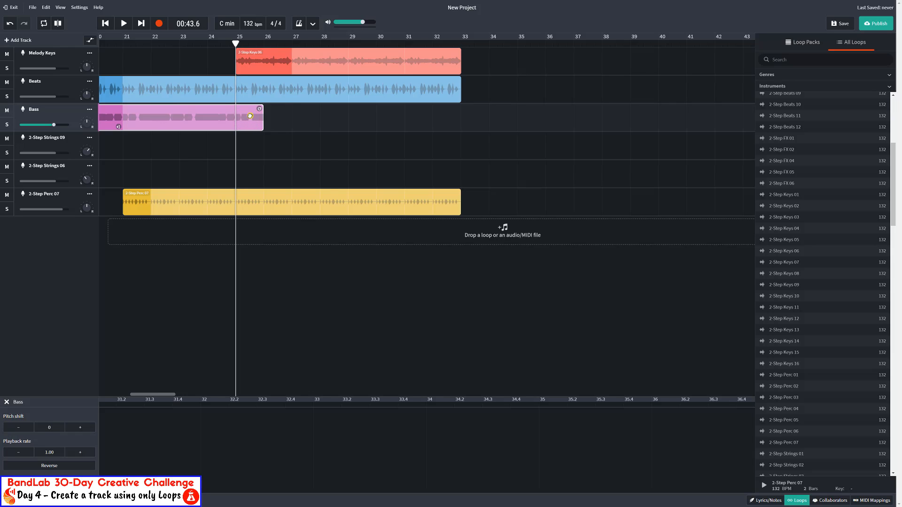
{"action": "right_click", "coordinate": [250, 115]}
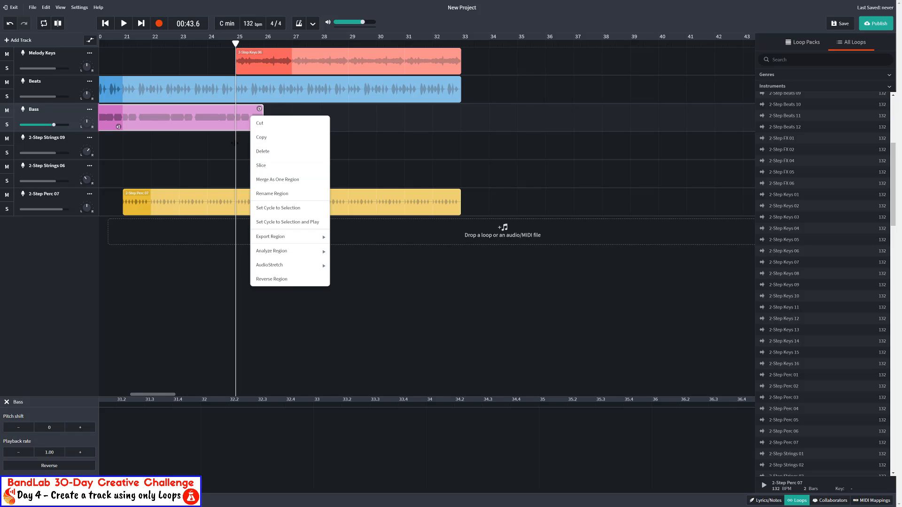
{"action": "left_click", "coordinate": [261, 165]}
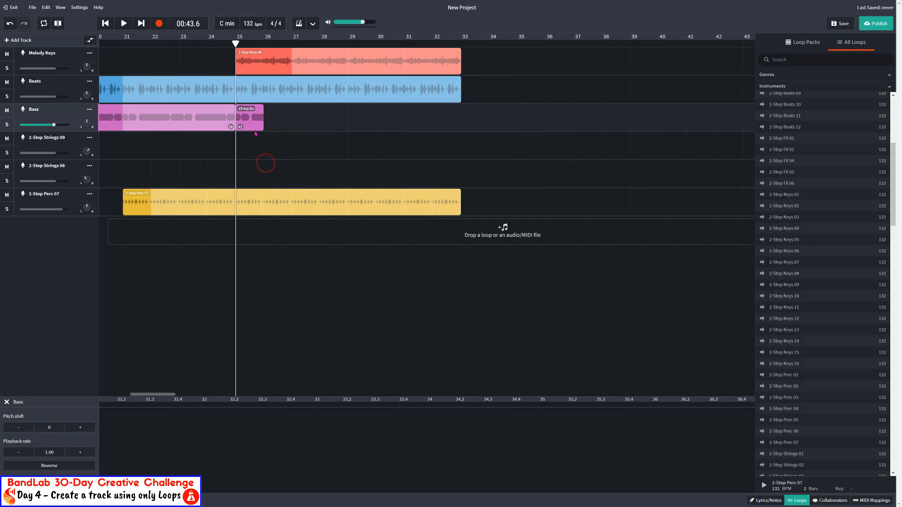
Step: Copy the one-bar bass region at bar 25 and paste it on the Bass track at bar 27
{"action": "mouse_move", "coordinate": [249, 115]}
{"action": "left_mouse_down"}
{"action": "mouse_move", "coordinate": [322, 117]}
{"action": "mouse_move", "coordinate": [258, 118]}
{"action": "left_mouse_up"}
{"action": "right_click", "coordinate": [258, 118]}
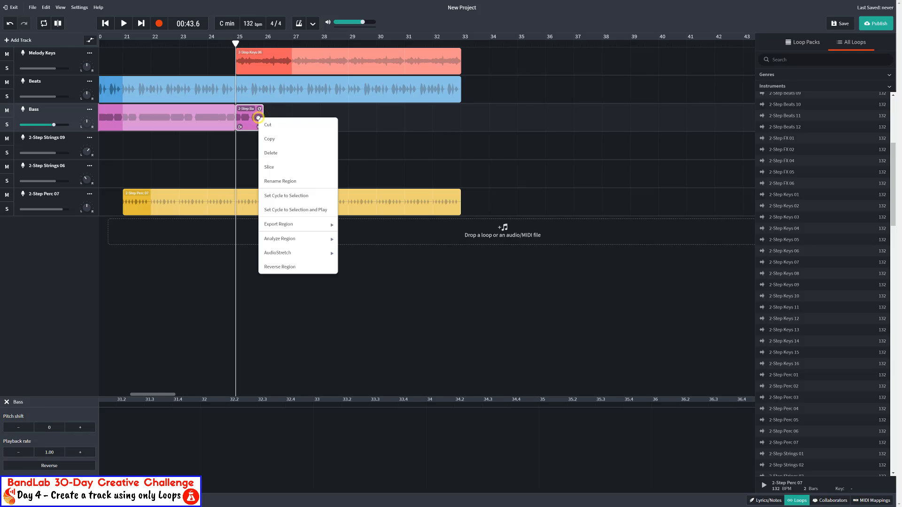
{"action": "left_click", "coordinate": [265, 140]}
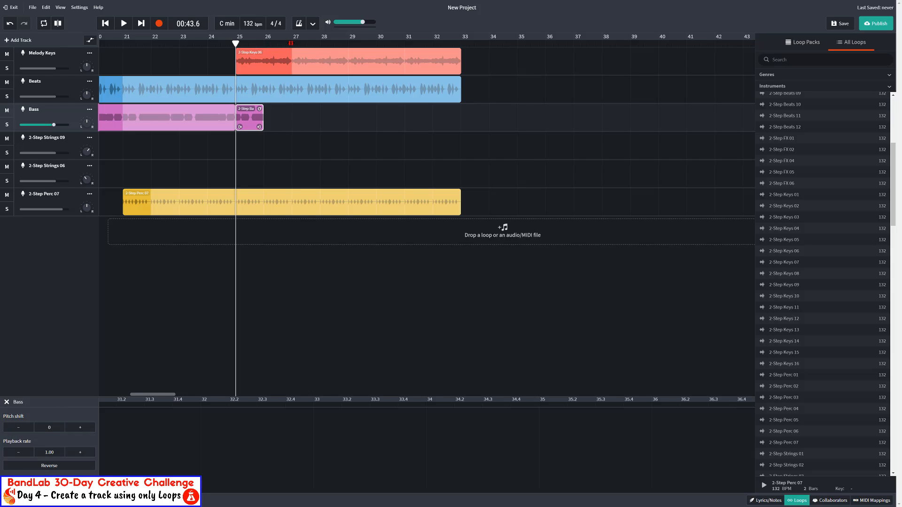
{"action": "left_click", "coordinate": [291, 44]}
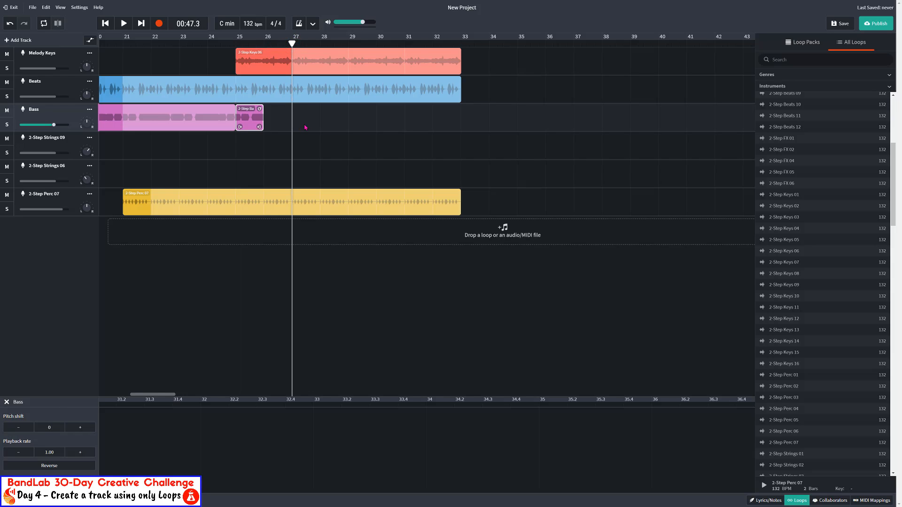
{"action": "right_click", "coordinate": [305, 125]}
{"action": "left_click", "coordinate": [313, 133]}
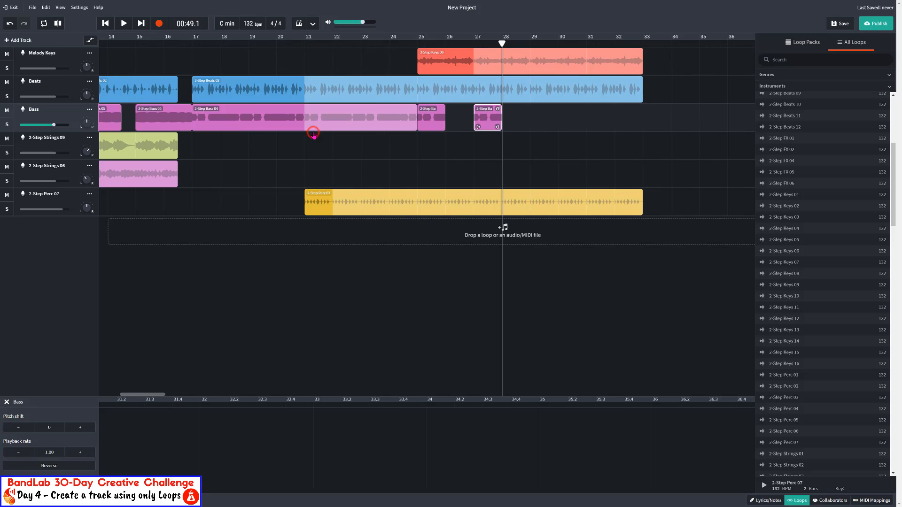
Step: Play the arrangement from bar 25 to about bar 29 to hear the gapped bass part
{"action": "left_click", "coordinate": [418, 44]}
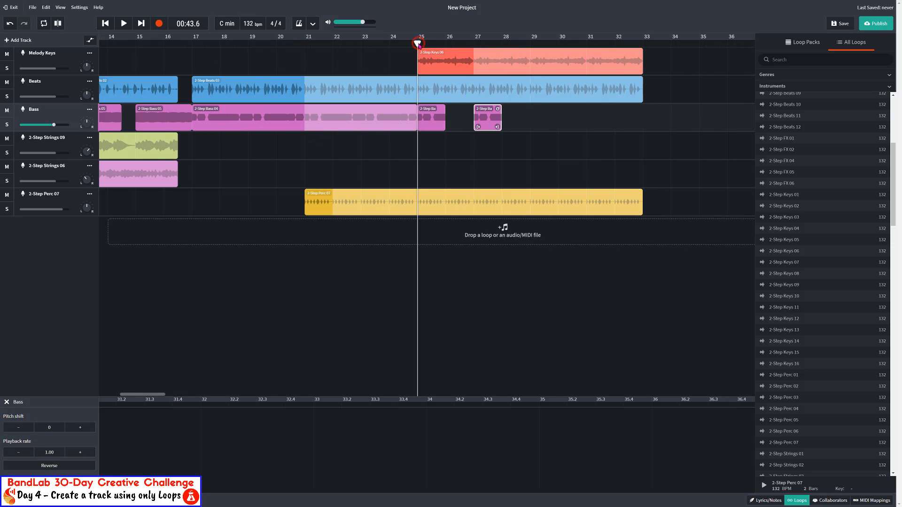
{"action": "key", "text": "space"}
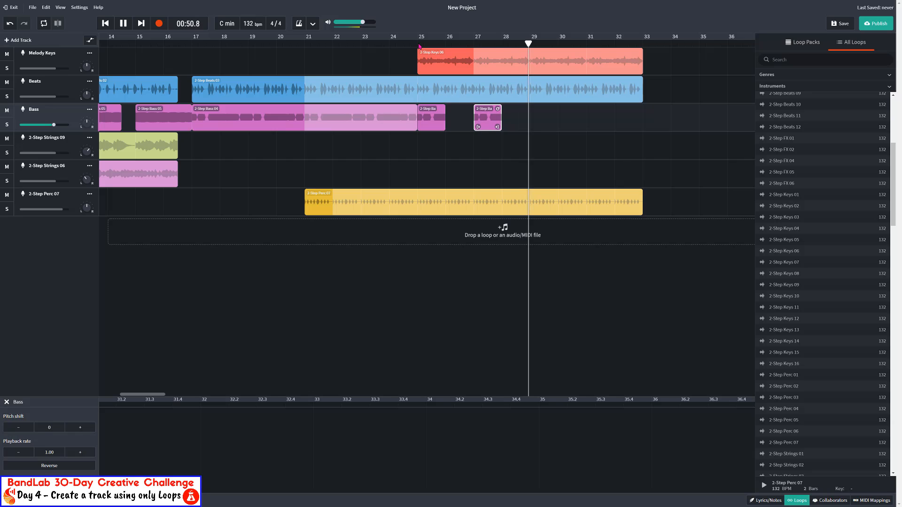
{"action": "key", "text": "space"}
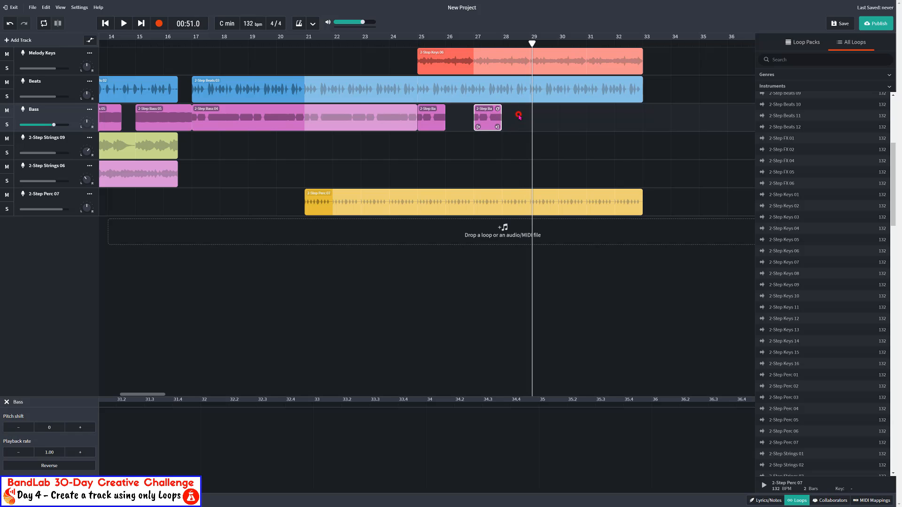
Step: Copy the two one-bar bass regions at bars 25 and 27 together and paste them starting at bar 29
{"action": "left_click_drag", "start_coordinate": [518, 114], "coordinate": [435, 116]}
{"action": "right_click", "coordinate": [436, 116]}
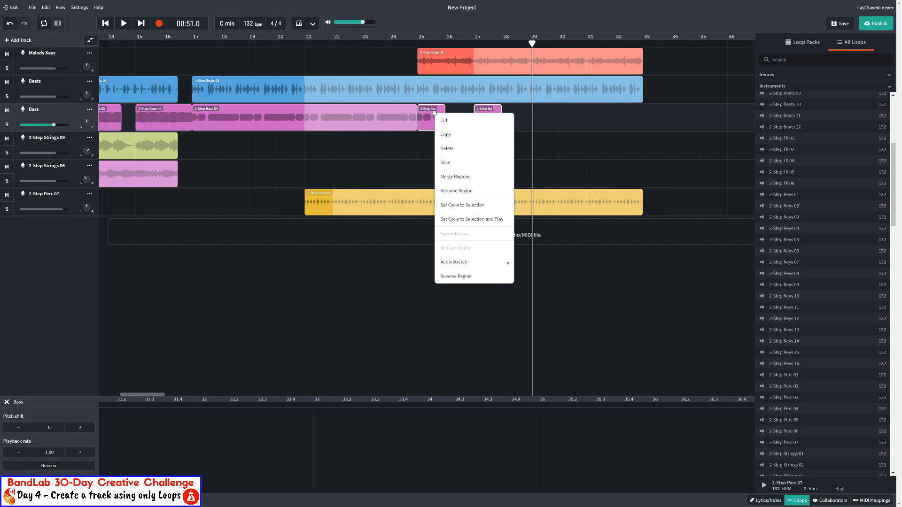
{"action": "left_click", "coordinate": [442, 139]}
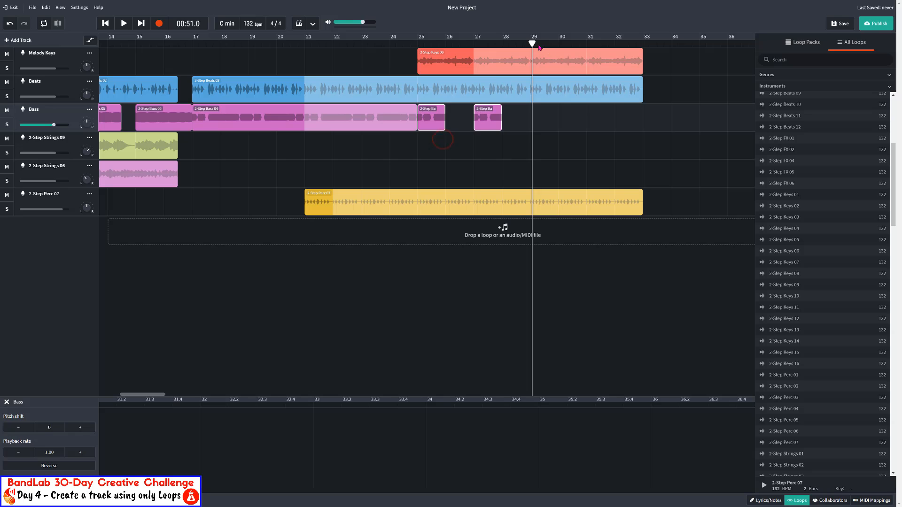
{"action": "left_click_drag", "start_coordinate": [532, 43], "coordinate": [530, 43]}
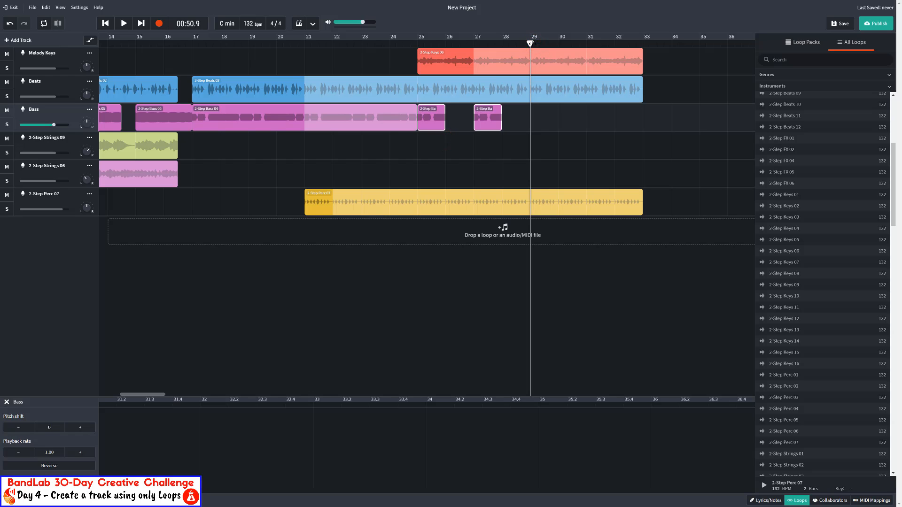
{"action": "right_click", "coordinate": [525, 117]}
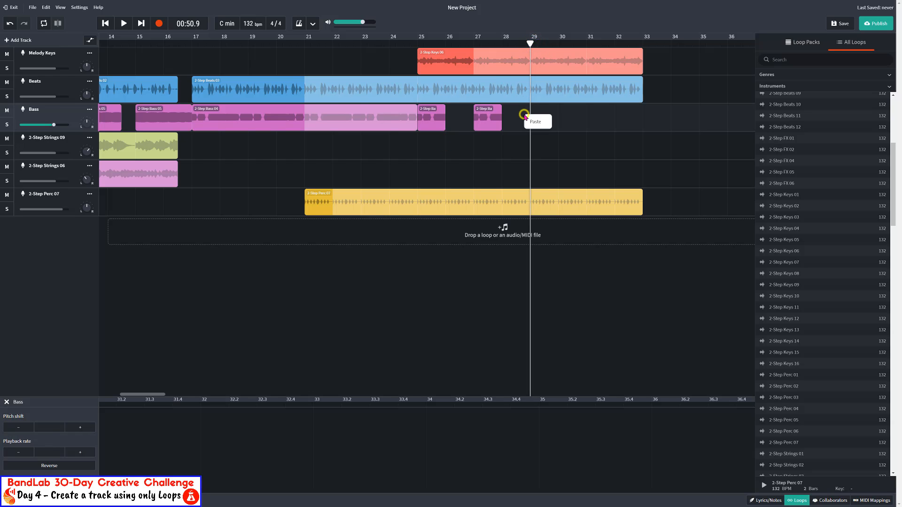
{"action": "left_click", "coordinate": [530, 121]}
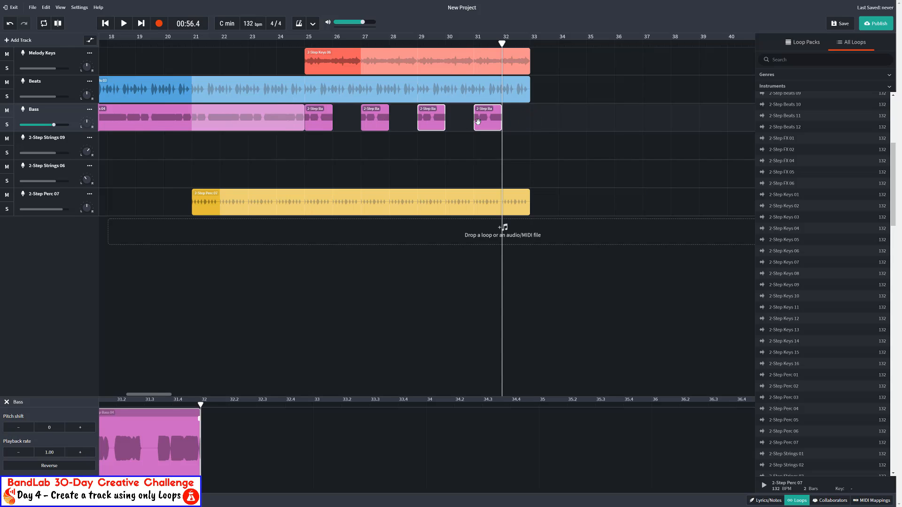
{"action": "left_click", "coordinate": [519, 125]}
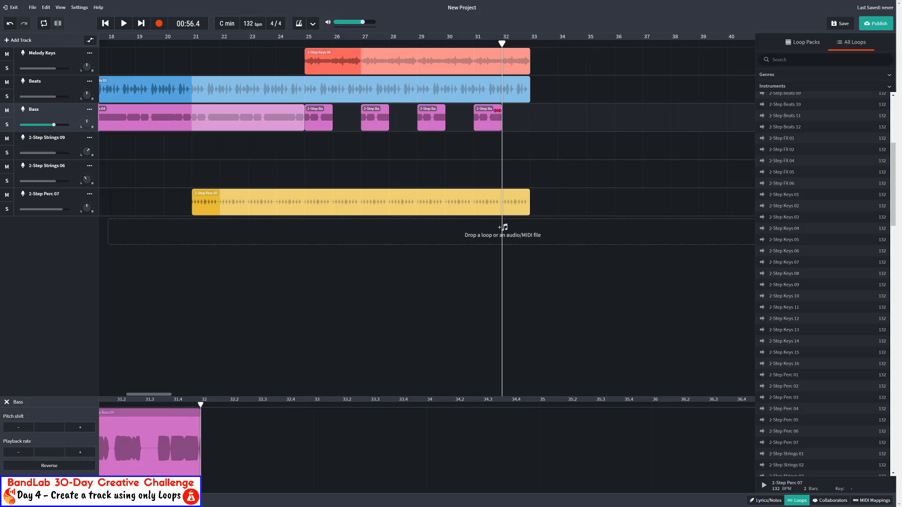
{"action": "left_click", "coordinate": [496, 111]}
{"action": "left_click_drag", "start_coordinate": [501, 43], "coordinate": [558, 43]}
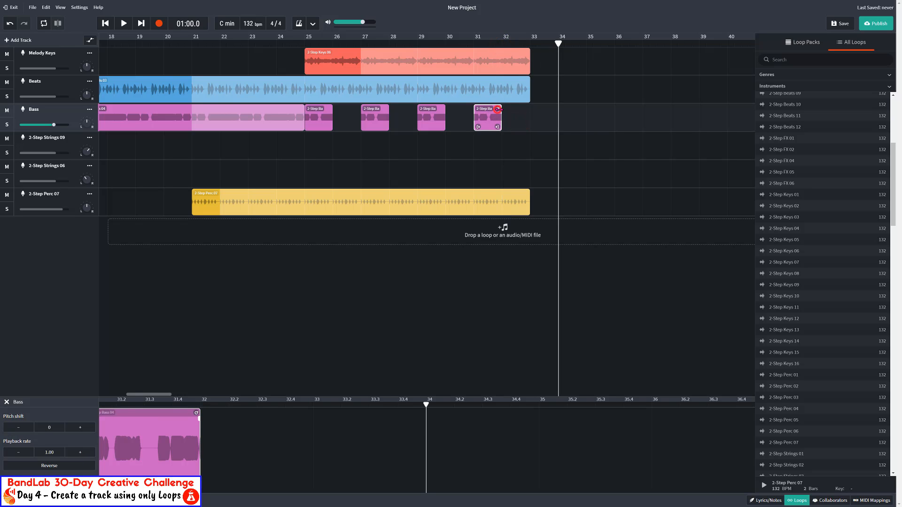
{"action": "left_click_drag", "start_coordinate": [497, 109], "coordinate": [516, 108]}
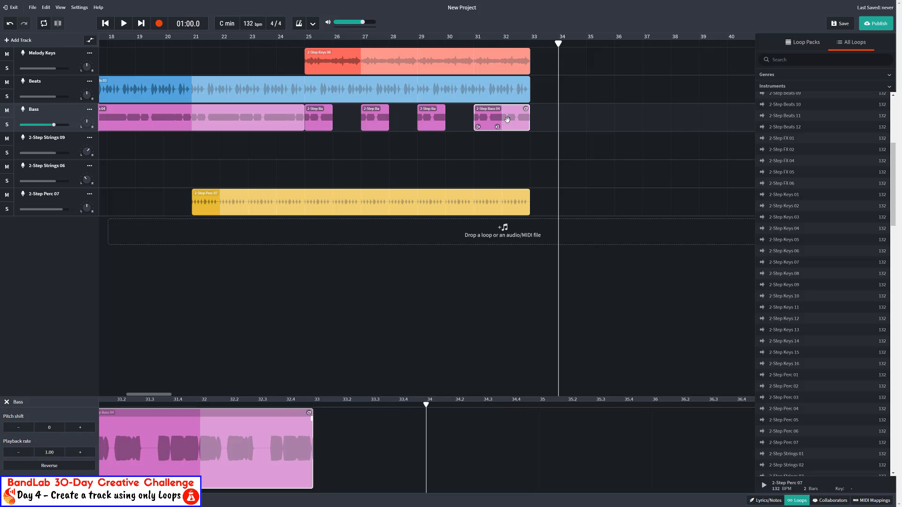
{"action": "left_click_drag", "start_coordinate": [524, 109], "coordinate": [506, 113]}
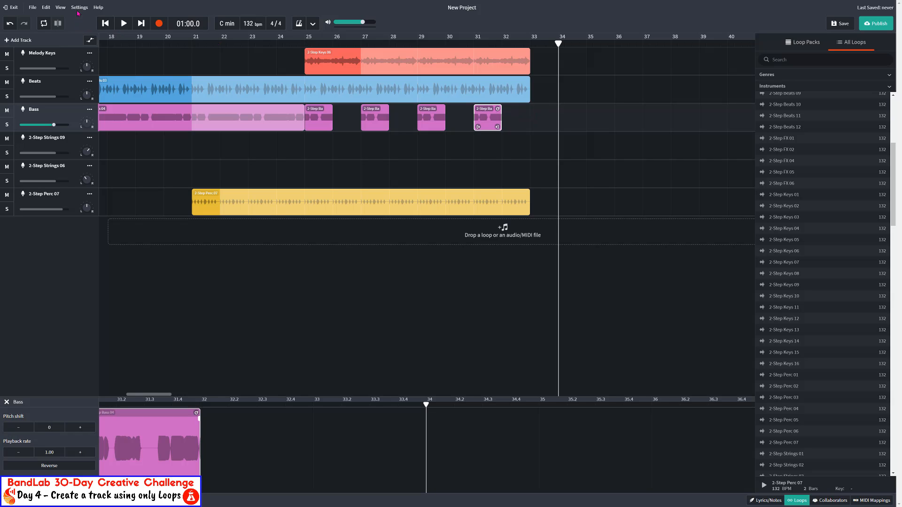
Step: Choose a finer grid size and extend the looped bass region at bar 29 about one beat past bar 30
{"action": "left_click", "coordinate": [61, 8]}
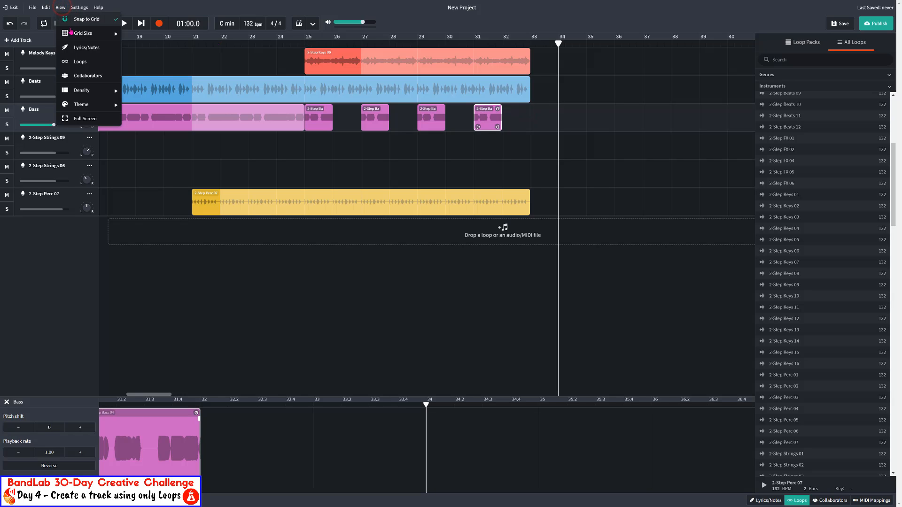
{"action": "mouse_move", "coordinate": [80, 35]}
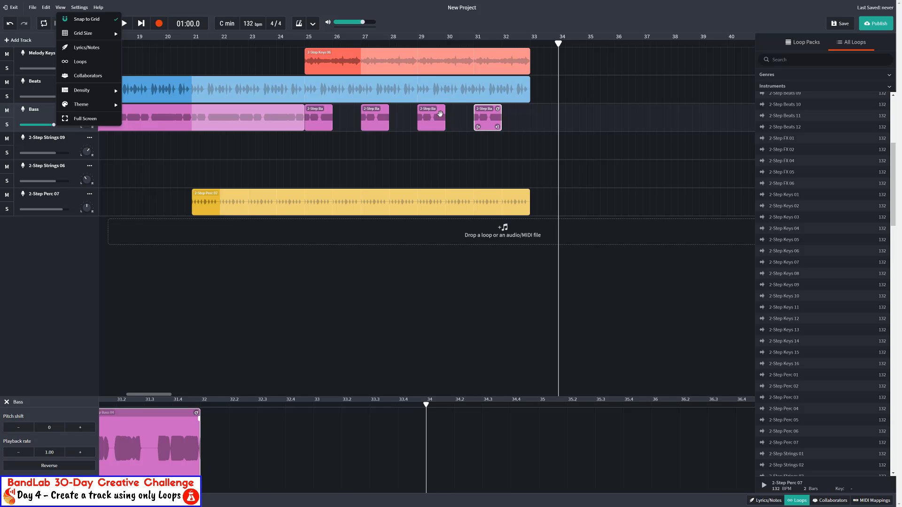
{"action": "left_click", "coordinate": [440, 114]}
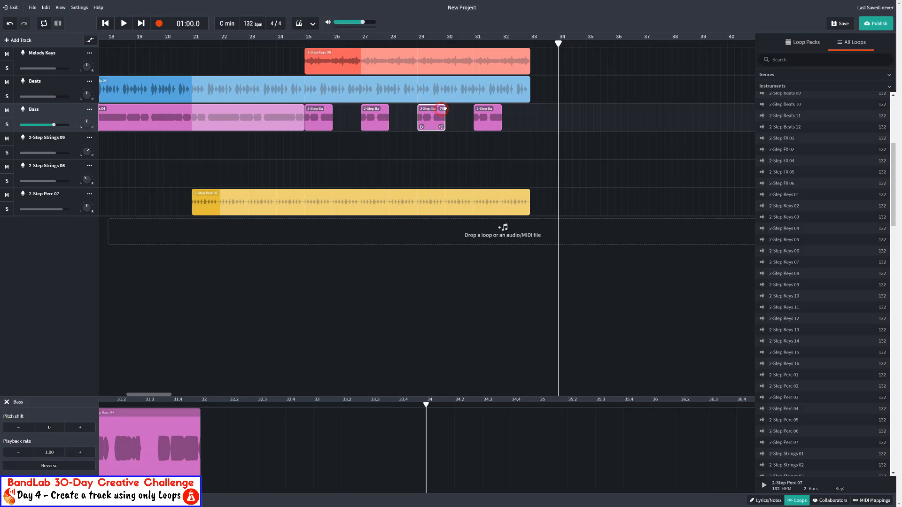
{"action": "left_click_drag", "start_coordinate": [442, 109], "coordinate": [450, 109]}
Step: Play the section from bar 25 into bar 32 to check the extended bass region
{"action": "left_click", "coordinate": [417, 44]}
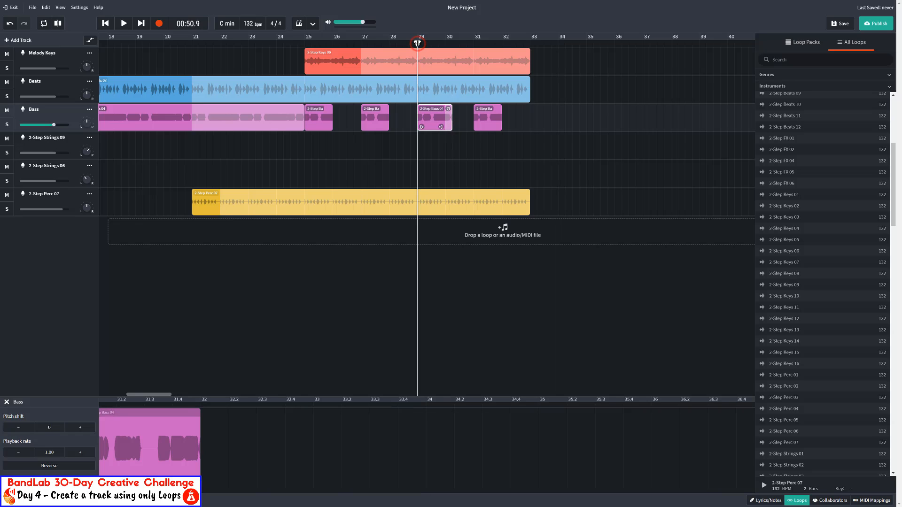
{"action": "left_click", "coordinate": [305, 44]}
{"action": "key", "text": "space"}
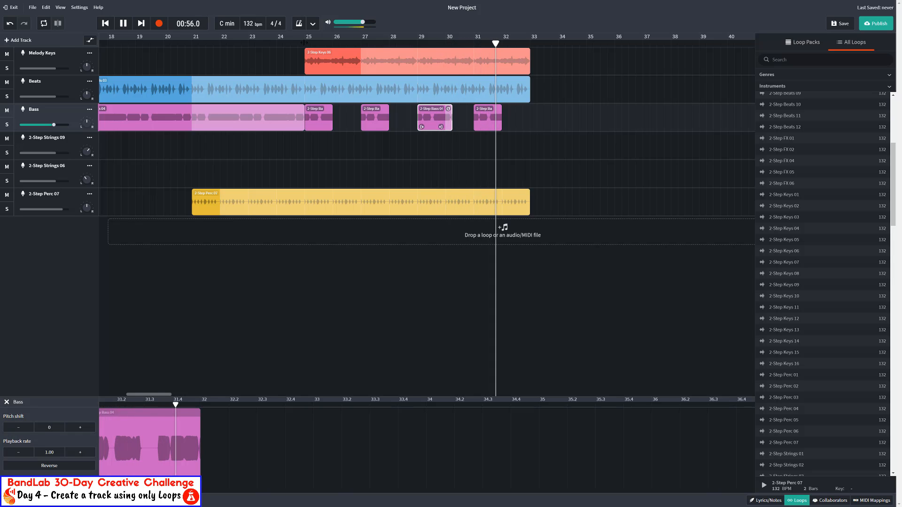
{"action": "key", "text": "space"}
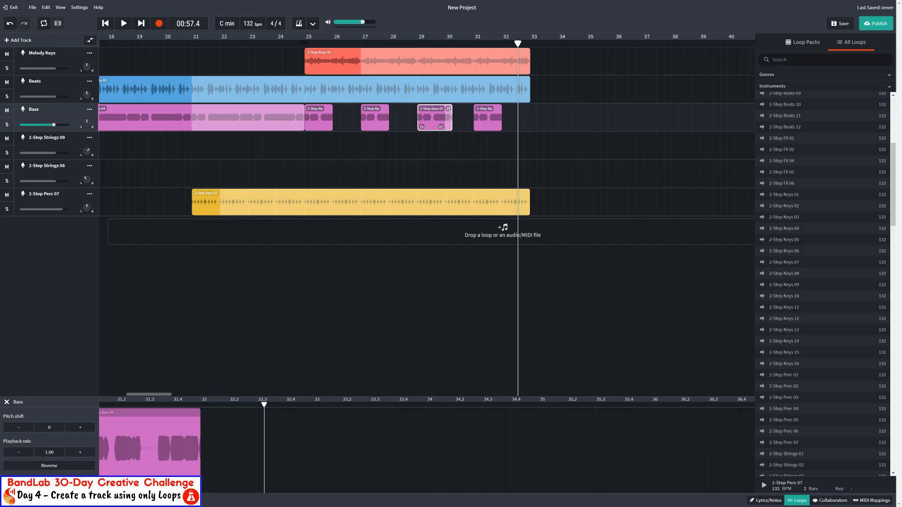
Step: Extend the loop of the last bass region, starting at bar 31, to about beat 4 of bar 32
{"action": "left_click", "coordinate": [481, 117]}
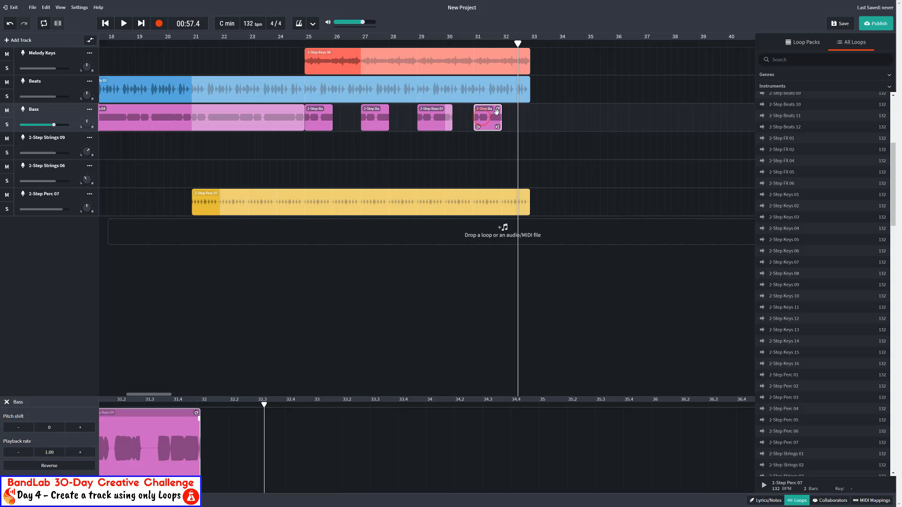
{"action": "left_click_drag", "start_coordinate": [499, 109], "coordinate": [518, 108]}
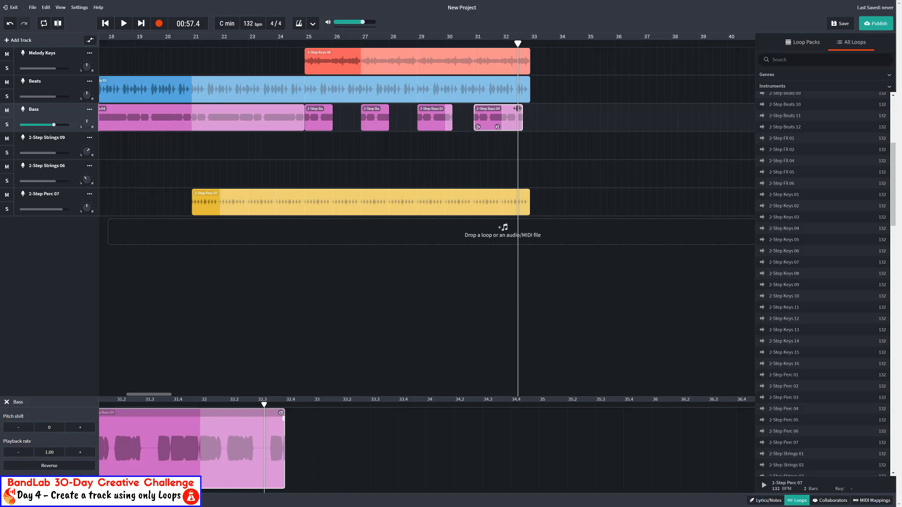
{"action": "left_click_drag", "start_coordinate": [517, 43], "coordinate": [544, 42]}
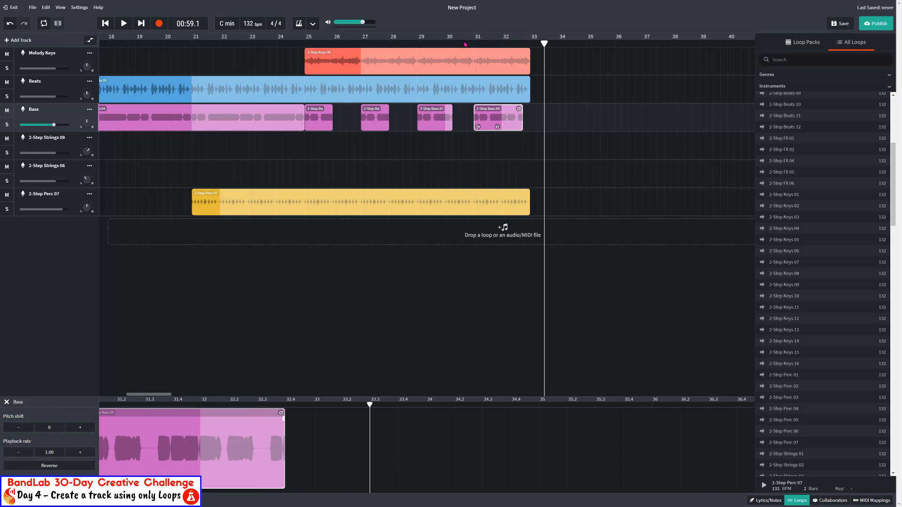
Step: Play the section from bar 25 and trim the end of the last bass region by one beat, to beat 3 of bar 32
{"action": "left_click", "coordinate": [305, 44]}
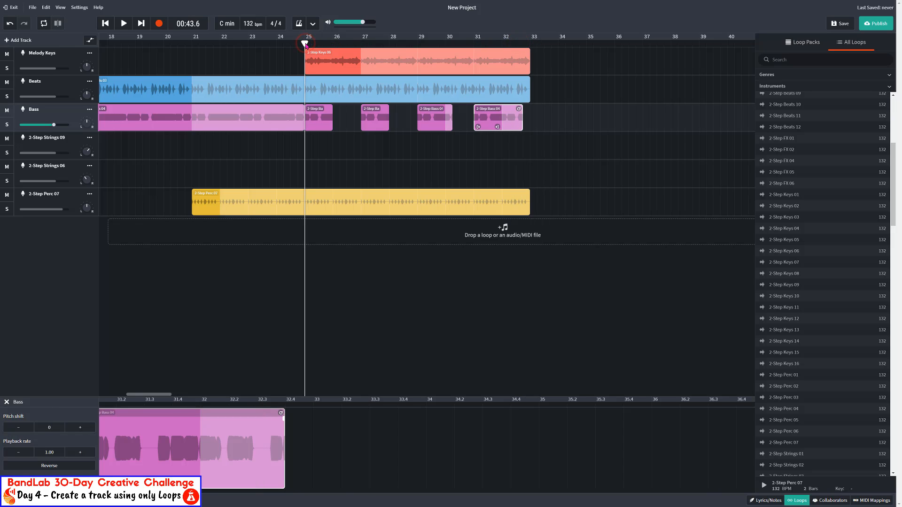
{"action": "key", "text": "space"}
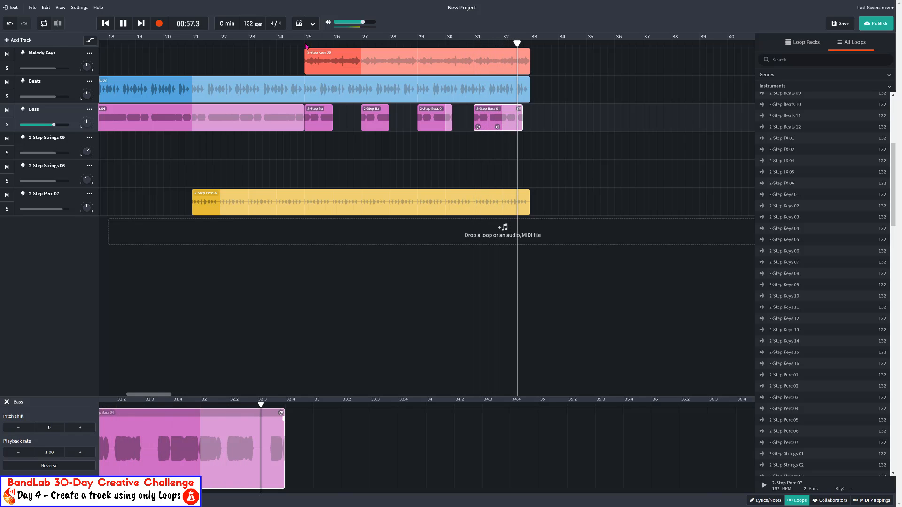
{"action": "key", "text": "space"}
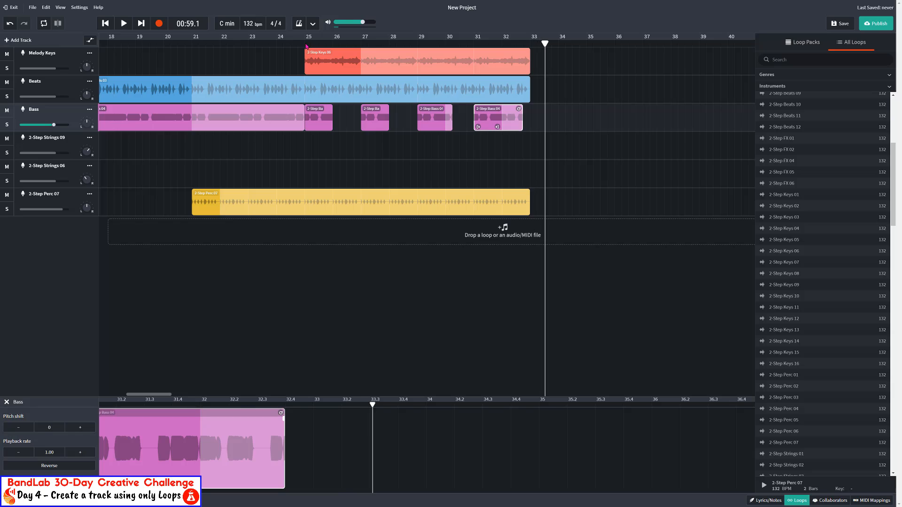
{"action": "left_click", "coordinate": [518, 108]}
{"action": "left_click_drag", "start_coordinate": [516, 109], "coordinate": [513, 109]}
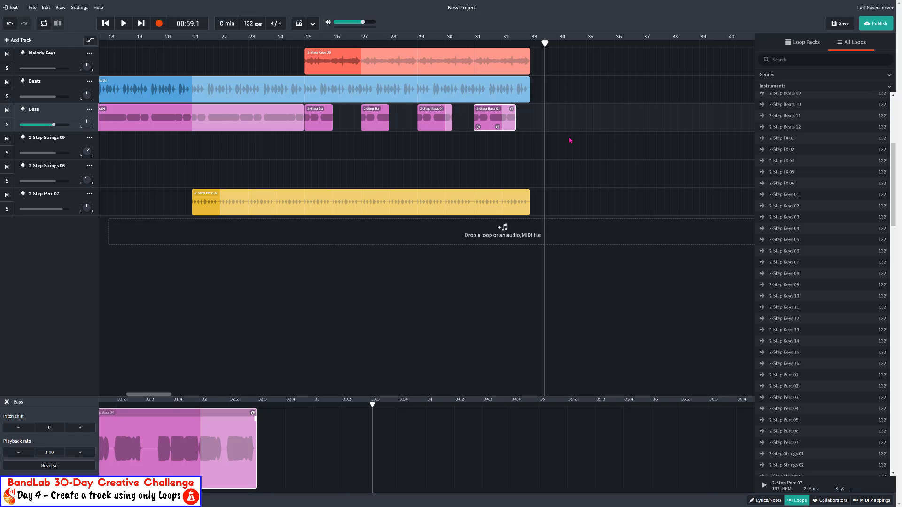
Step: Place the playhead at bar 33, where the keys, beats and percussion loops end
{"action": "left_click", "coordinate": [165, 397]}
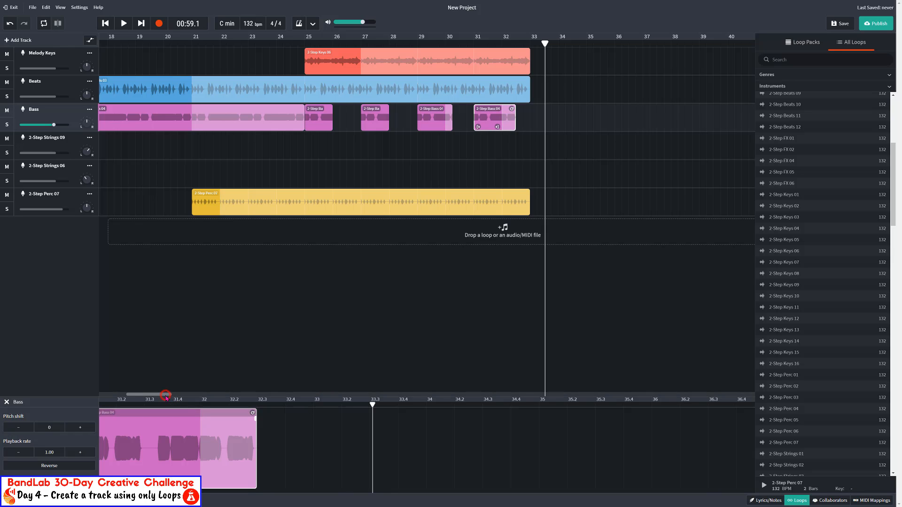
{"action": "left_click_drag", "start_coordinate": [167, 398], "coordinate": [170, 397]}
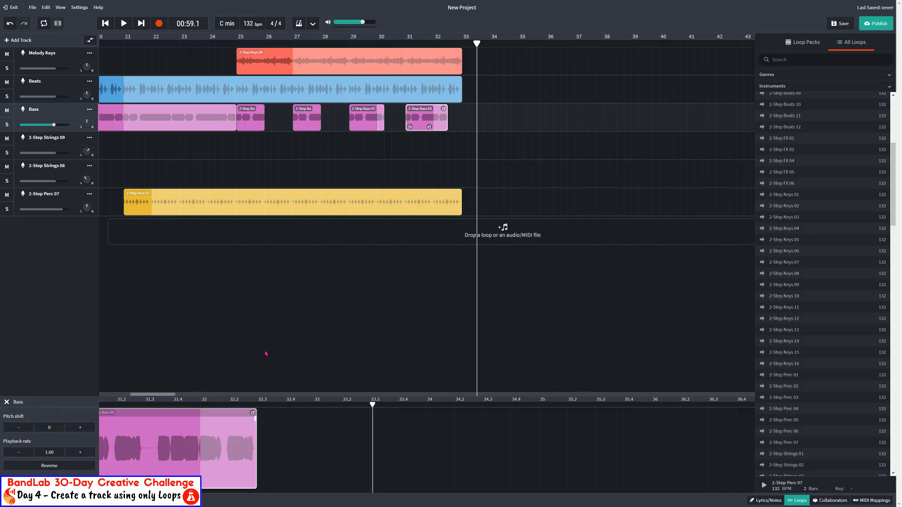
{"action": "left_click", "coordinate": [461, 43]}
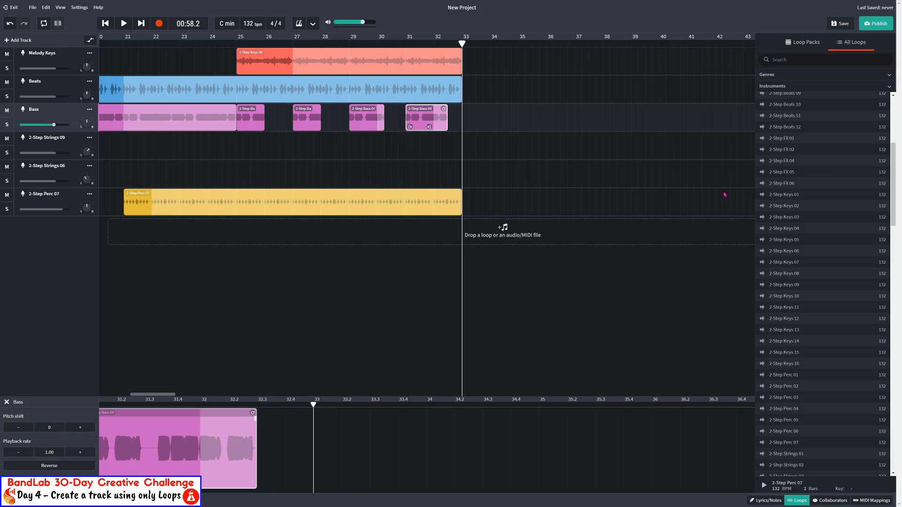
Step: Audition the loops 2-Step Beats 06, 01, 02 and 03 and compare them with the beats already in the arrangement
{"action": "scroll", "coordinate": [794, 201], "scroll_direction": "up", "scroll_amount": 3}
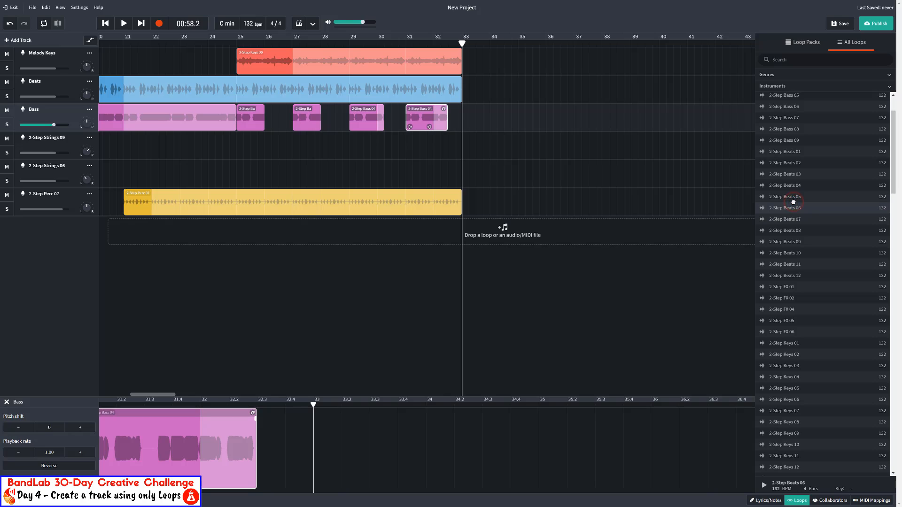
{"action": "left_click", "coordinate": [792, 202]}
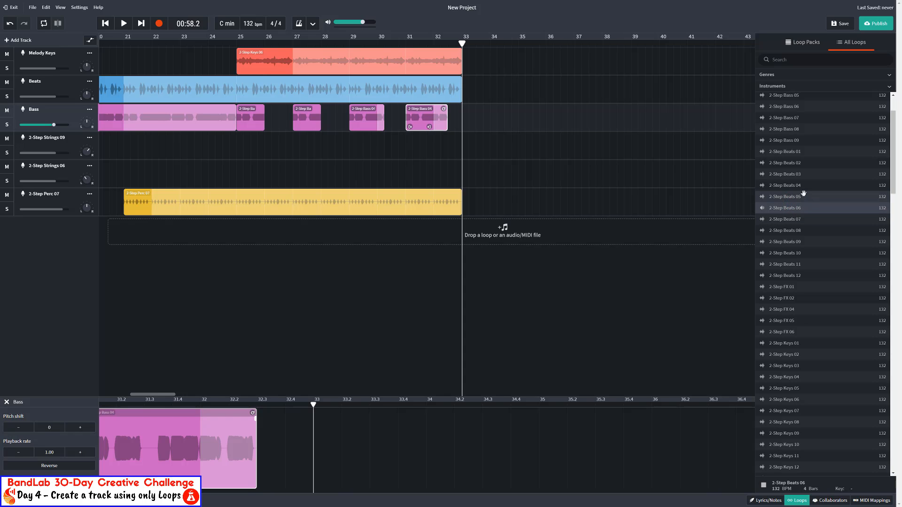
{"action": "left_click", "coordinate": [803, 152]}
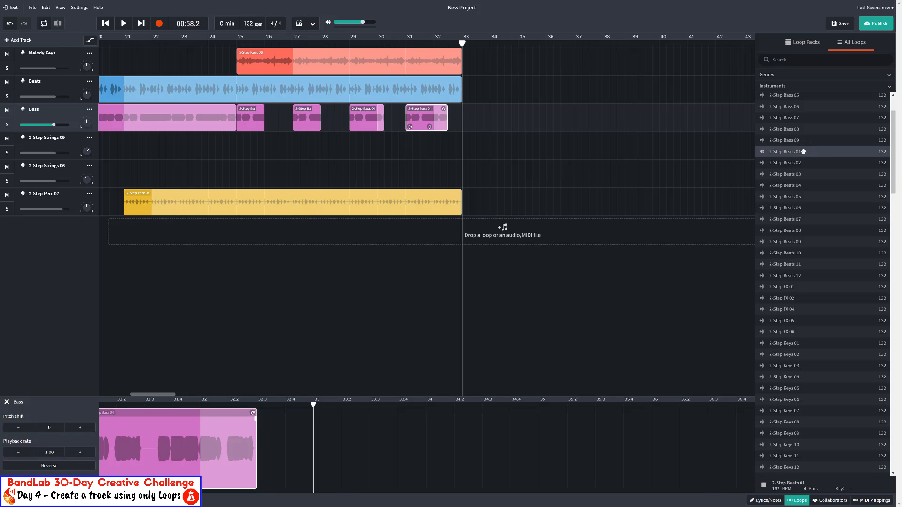
{"action": "left_click", "coordinate": [801, 164]}
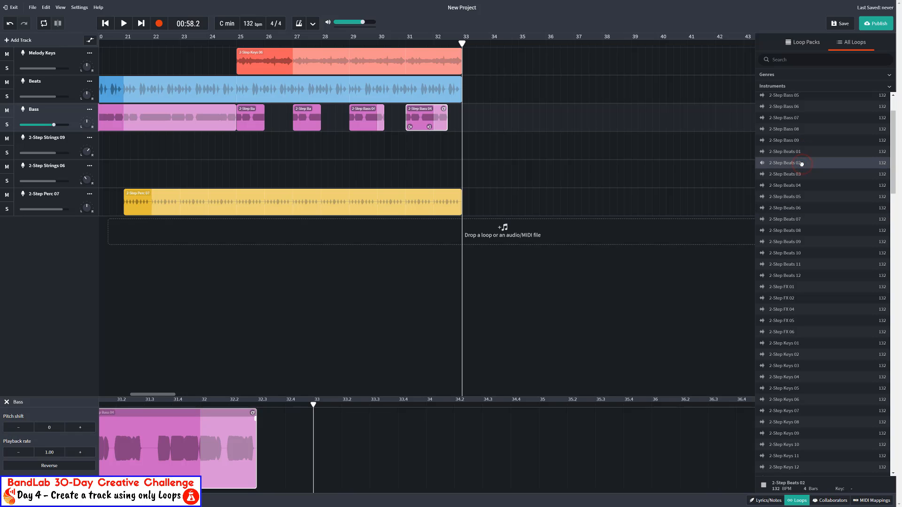
{"action": "left_click", "coordinate": [801, 174]}
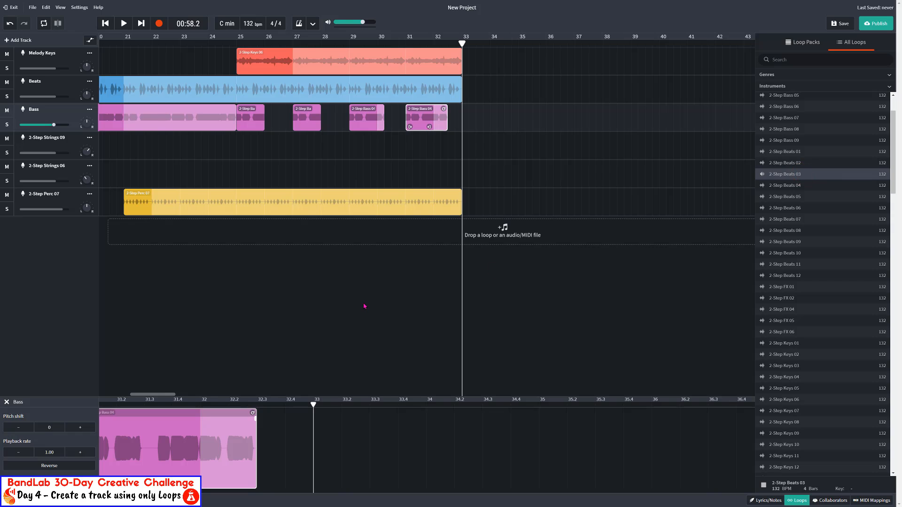
{"action": "left_click_drag", "start_coordinate": [149, 394], "coordinate": [126, 396]}
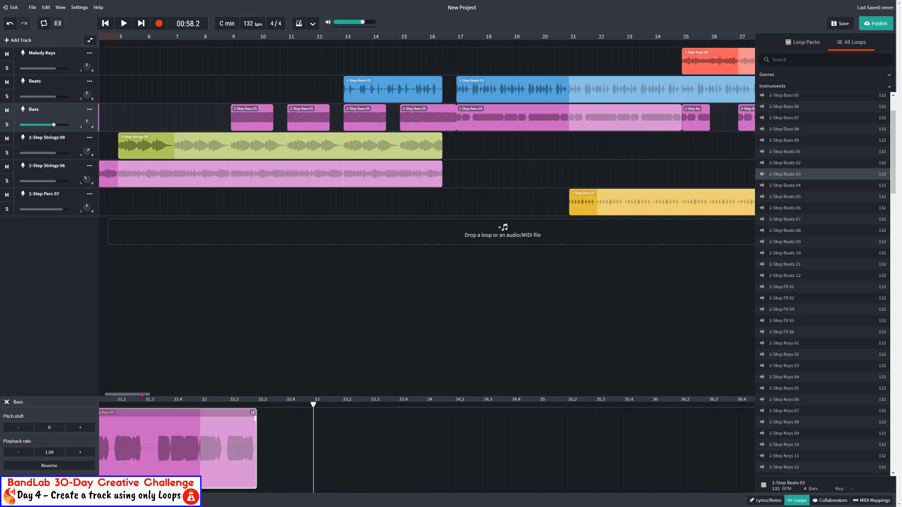
{"action": "left_click_drag", "start_coordinate": [137, 393], "coordinate": [172, 396]}
{"action": "key", "text": "space"}
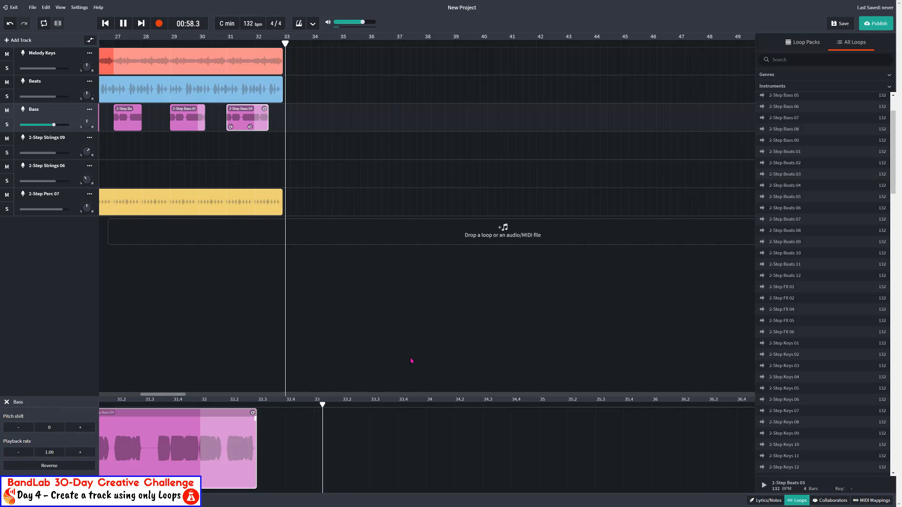
Step: Add the 2-Step Beats 01 loop to the Beats track at bar 33, right after the existing beats region
{"action": "left_click", "coordinate": [795, 155]}
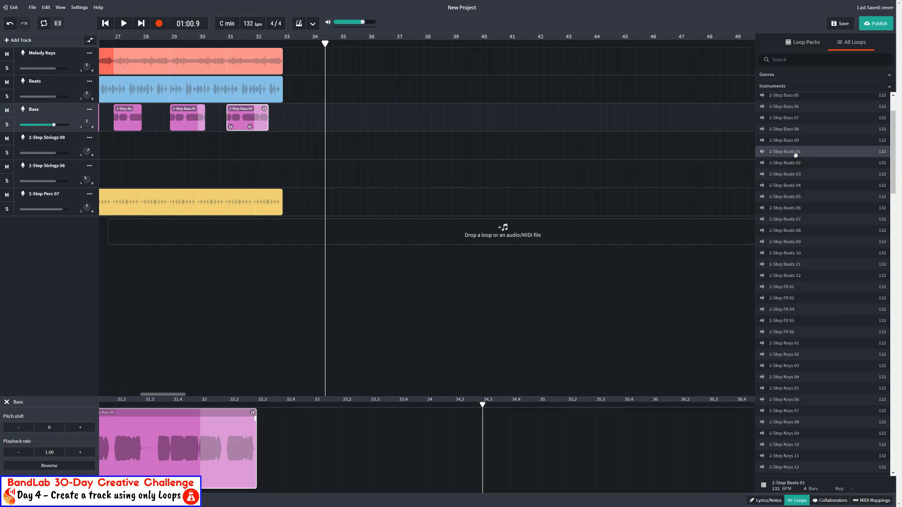
{"action": "left_click_drag", "start_coordinate": [795, 155], "coordinate": [274, 89]}
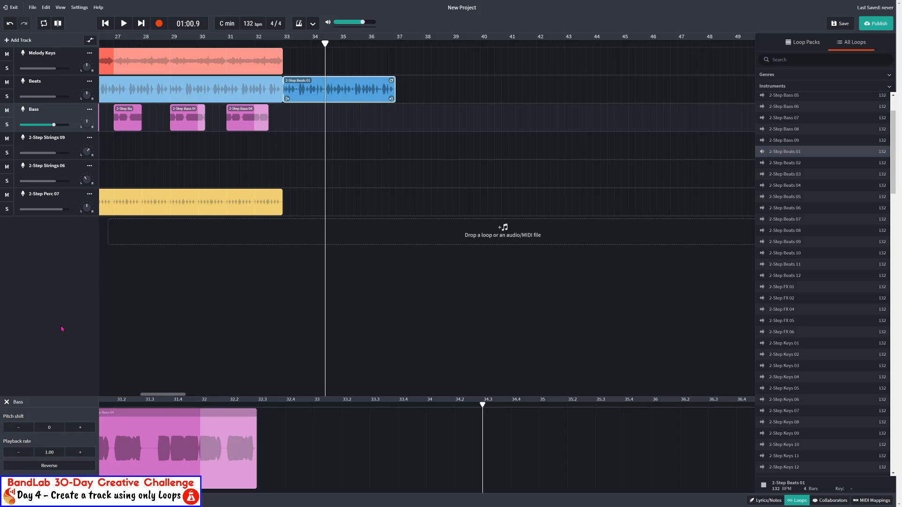
{"action": "key", "text": "space"}
{"action": "key", "text": "space"}
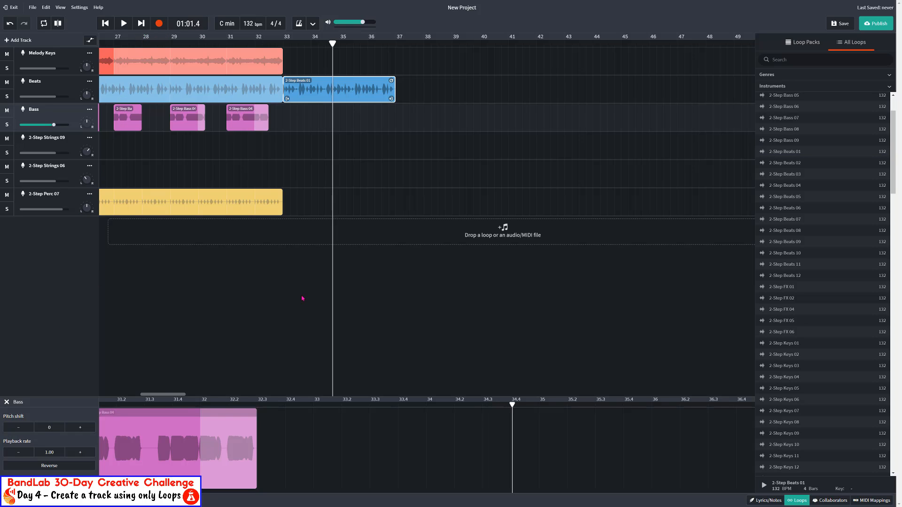
Step: Place the playhead at bar 33 and set the grid size to Bar
{"action": "left_click", "coordinate": [283, 44]}
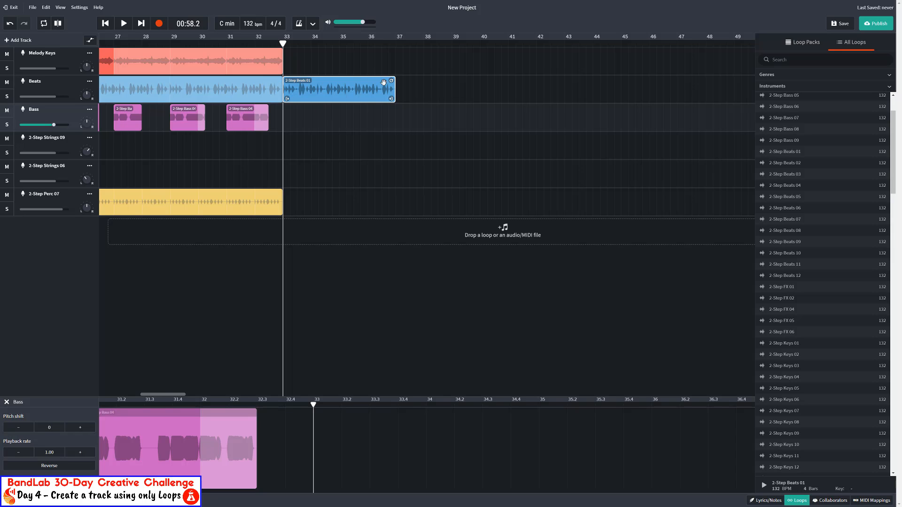
{"action": "left_click", "coordinate": [59, 9]}
{"action": "mouse_move", "coordinate": [69, 37]}
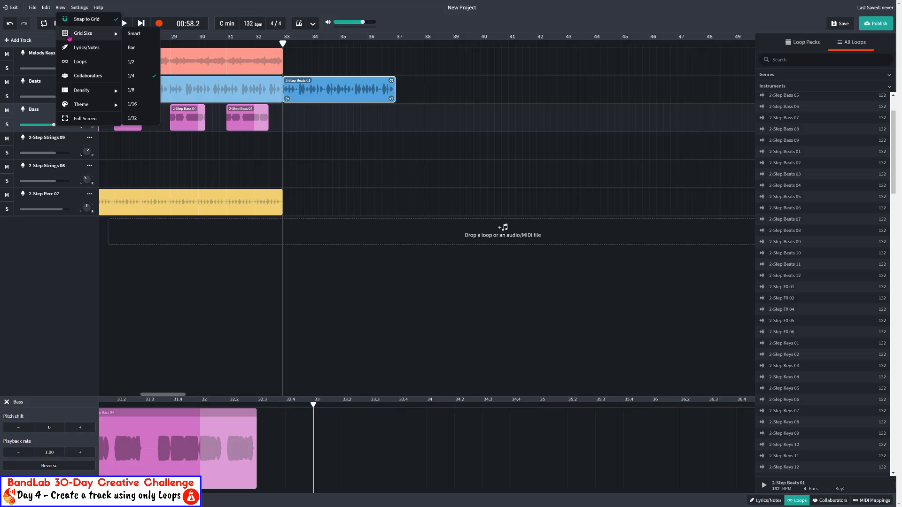
{"action": "left_click", "coordinate": [132, 48]}
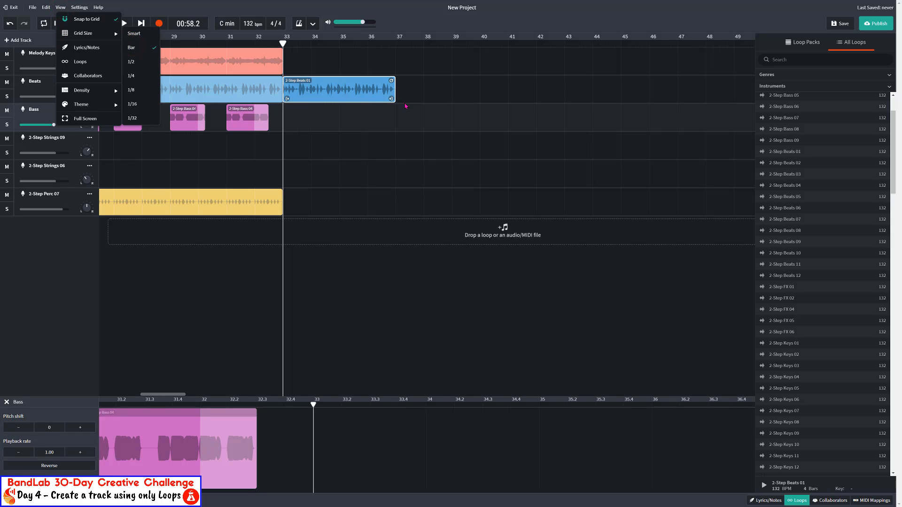
{"action": "mouse_move", "coordinate": [391, 80]}
{"action": "left_mouse_down"}
{"action": "mouse_move", "coordinate": [430, 87]}
{"action": "mouse_move", "coordinate": [391, 89]}
{"action": "left_mouse_up"}
{"action": "left_click", "coordinate": [313, 349]}
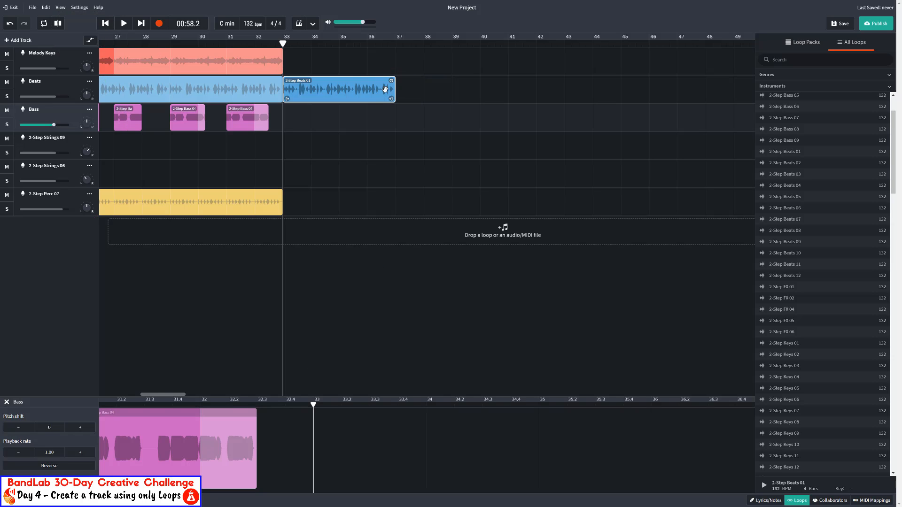
Step: Extend the loop of the 2-Step Beats 01 region to bar 49 and place the playhead at bar 37, where its first repeat begins
{"action": "left_click_drag", "start_coordinate": [391, 81], "coordinate": [741, 89]}
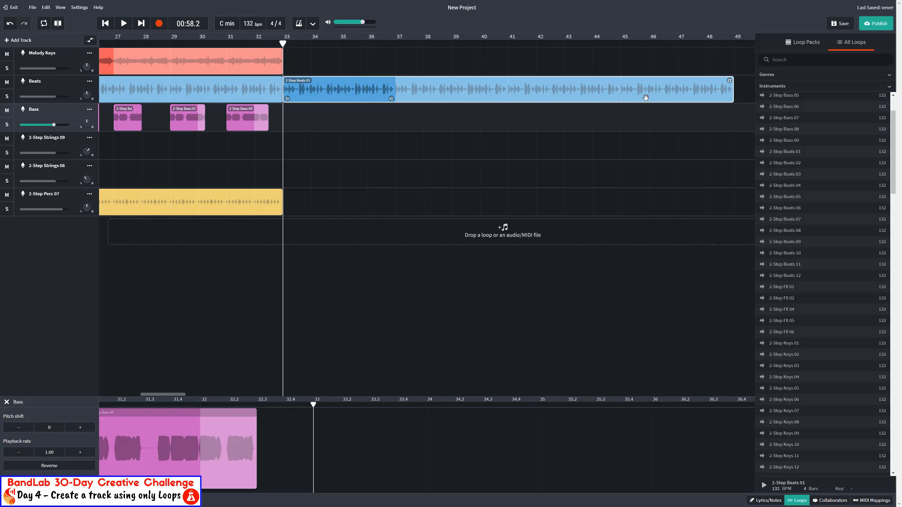
{"action": "left_click", "coordinate": [621, 46]}
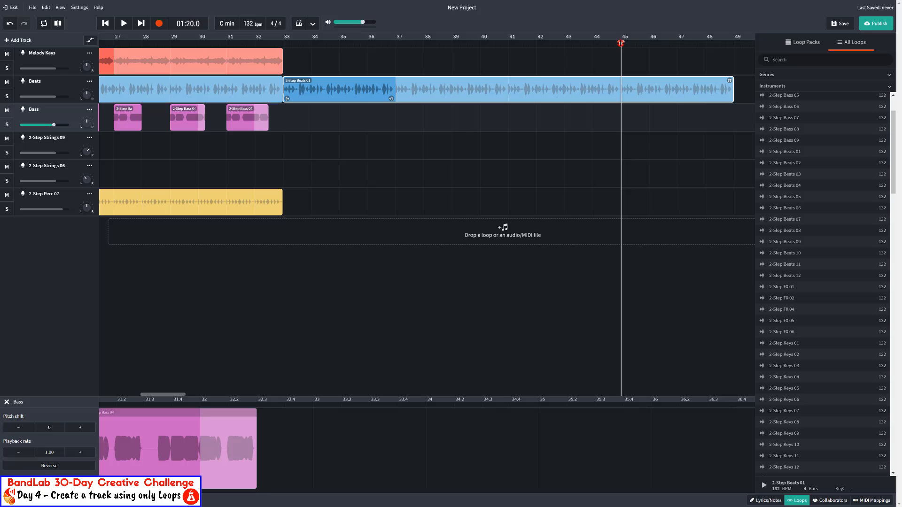
{"action": "left_click", "coordinate": [509, 44]}
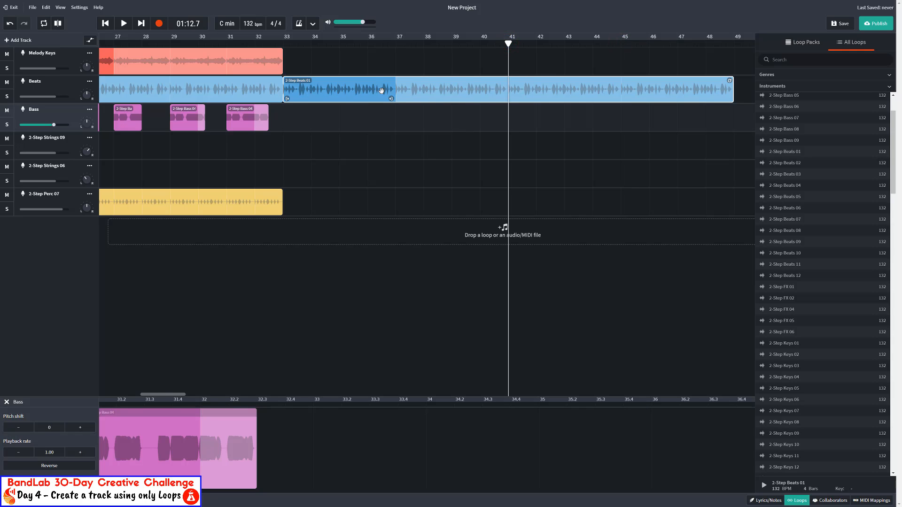
{"action": "left_click", "coordinate": [397, 44]}
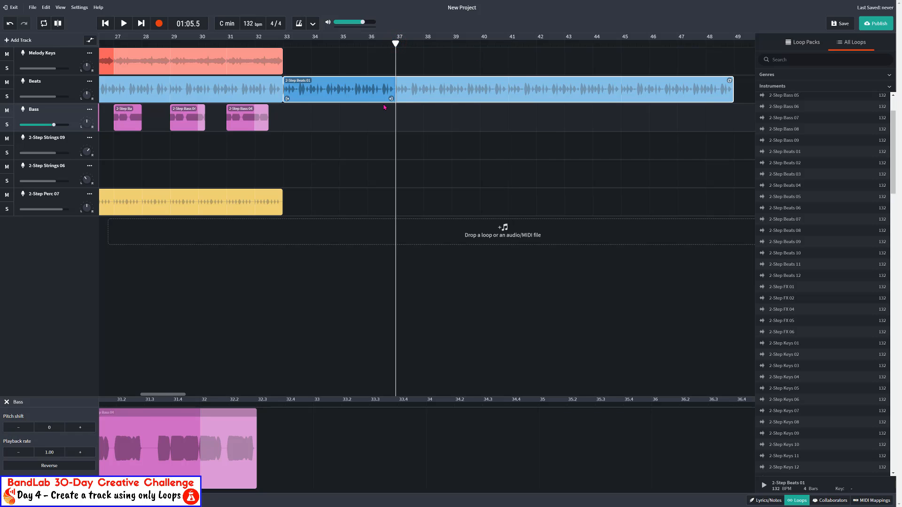
{"action": "left_click", "coordinate": [349, 90]}
{"action": "left_click", "coordinate": [426, 89]}
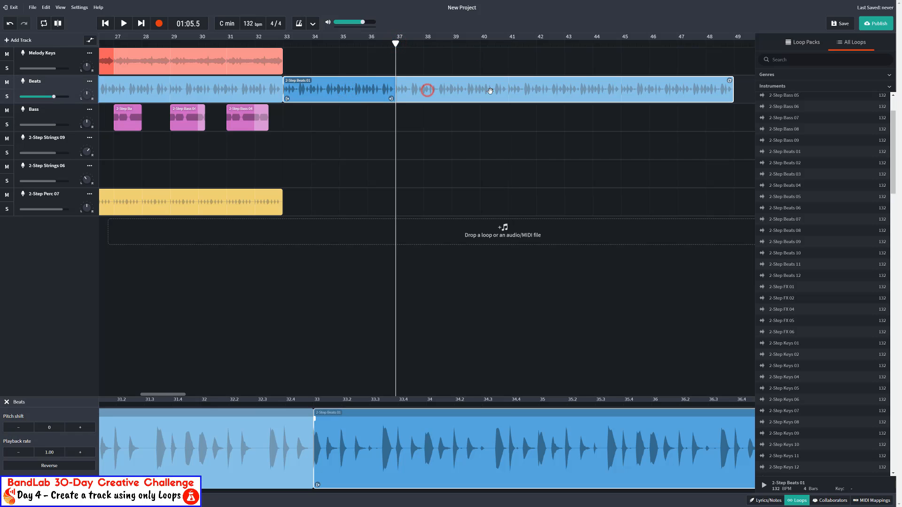
{"action": "left_click", "coordinate": [565, 93]}
{"action": "left_click", "coordinate": [661, 95]}
Step: Audition the loops 2-Step Beats 10, 2-Step Bass 05 and 2-Step Bass 06
{"action": "left_click", "coordinate": [863, 249]}
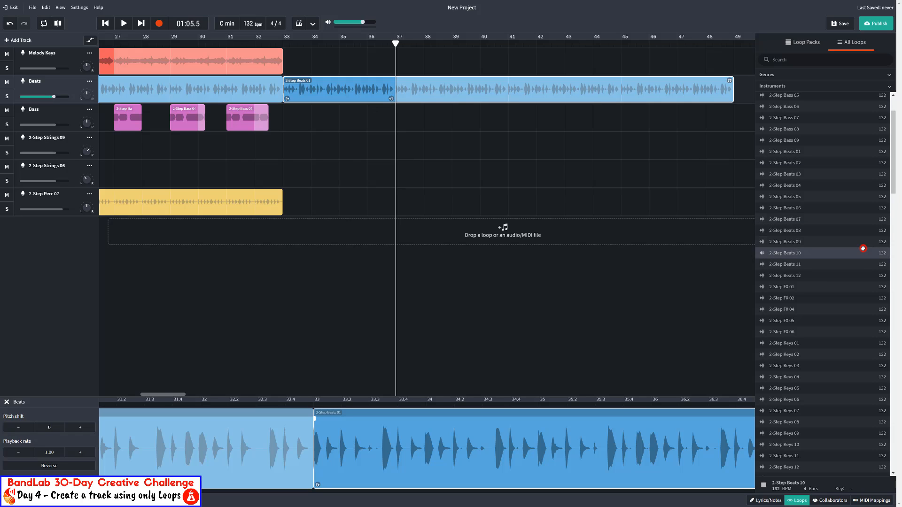
{"action": "scroll", "coordinate": [814, 118], "scroll_direction": "up", "scroll_amount": 2}
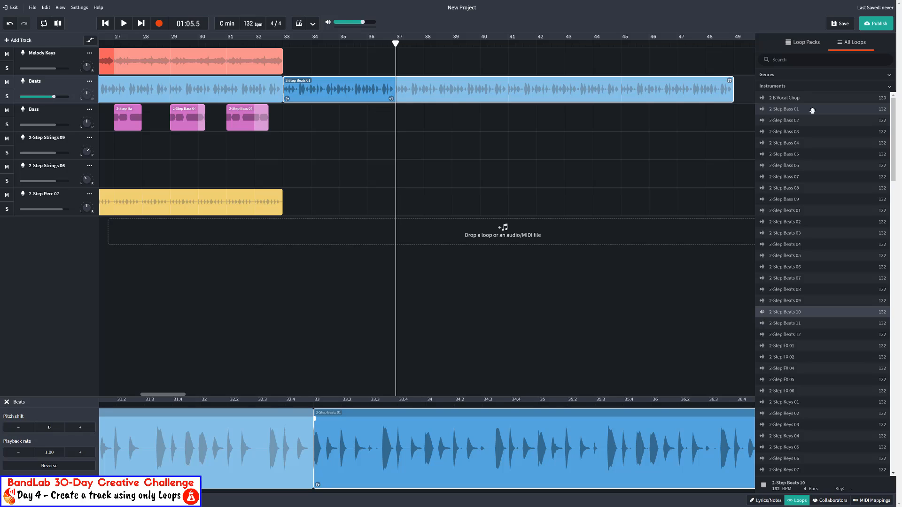
{"action": "left_click", "coordinate": [802, 154]}
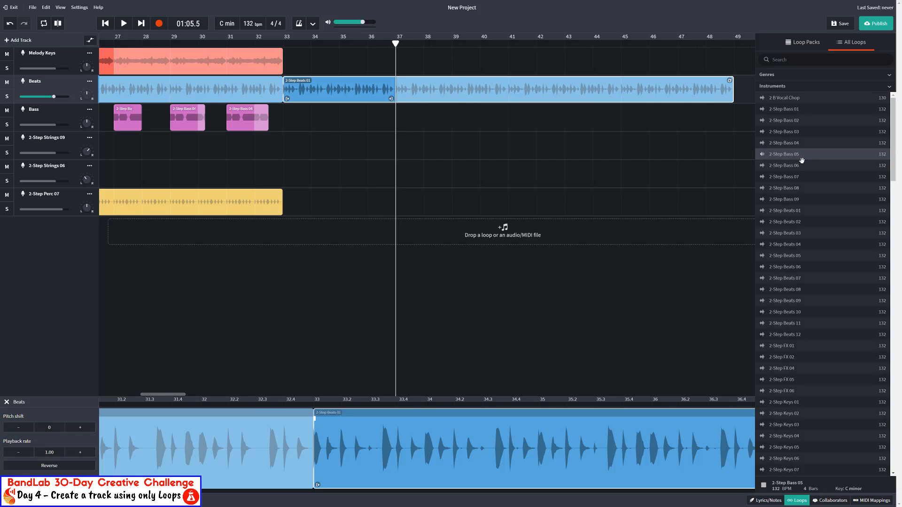
{"action": "left_click", "coordinate": [802, 165]}
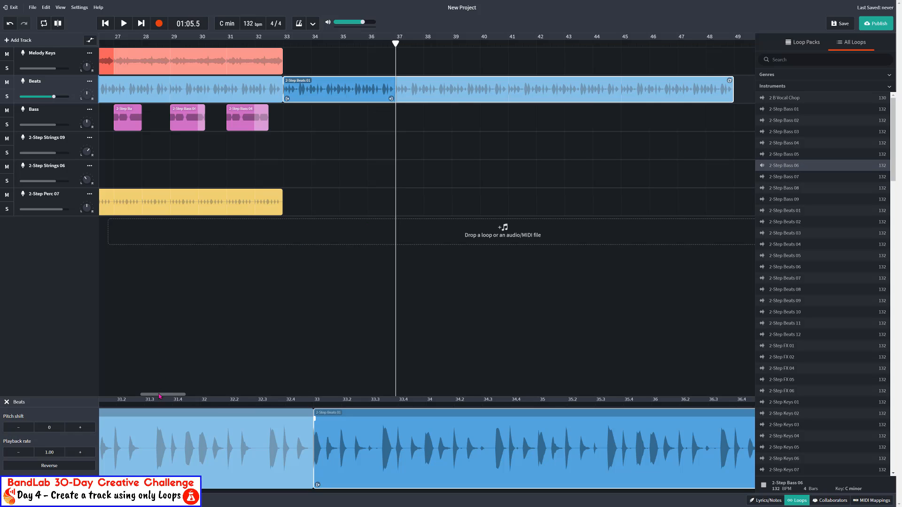
{"action": "left_click", "coordinate": [783, 165]}
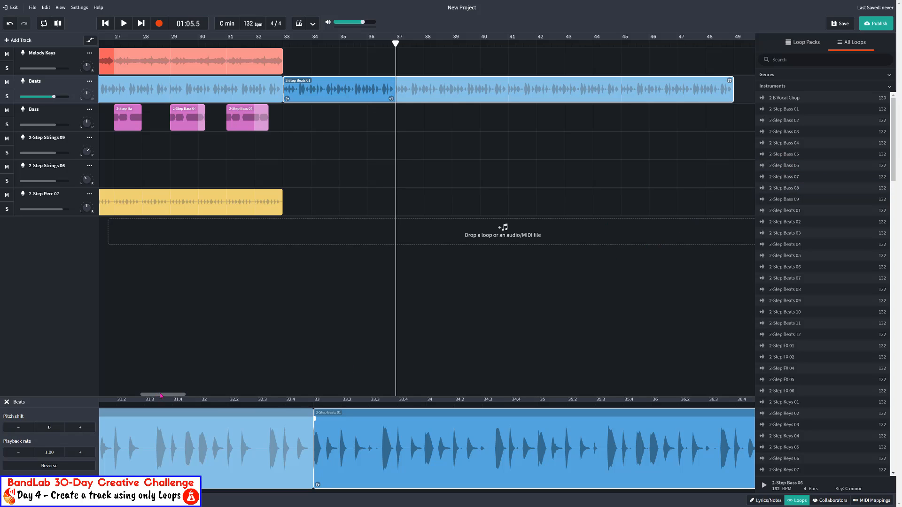
Step: Add the 2-Step Bass 06 loop to the Bass track at bar 33 and extend its loop to bar 49
{"action": "left_click_drag", "start_coordinate": [160, 396], "coordinate": [104, 401]}
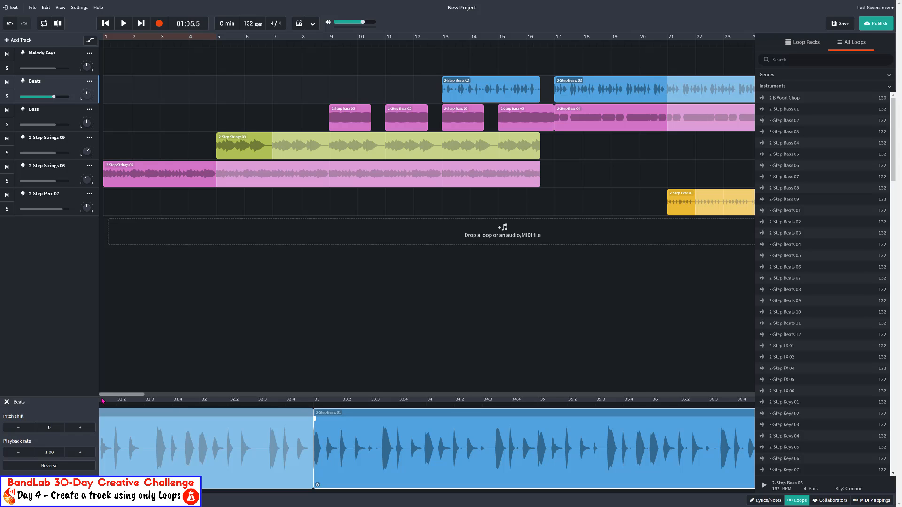
{"action": "left_click_drag", "start_coordinate": [134, 397], "coordinate": [165, 396]}
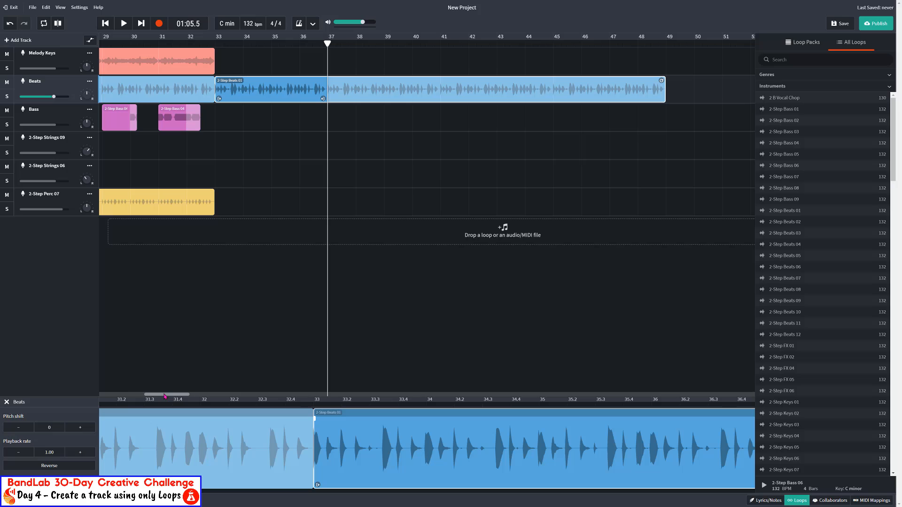
{"action": "right_click", "coordinate": [795, 165]}
{"action": "left_click", "coordinate": [750, 175]}
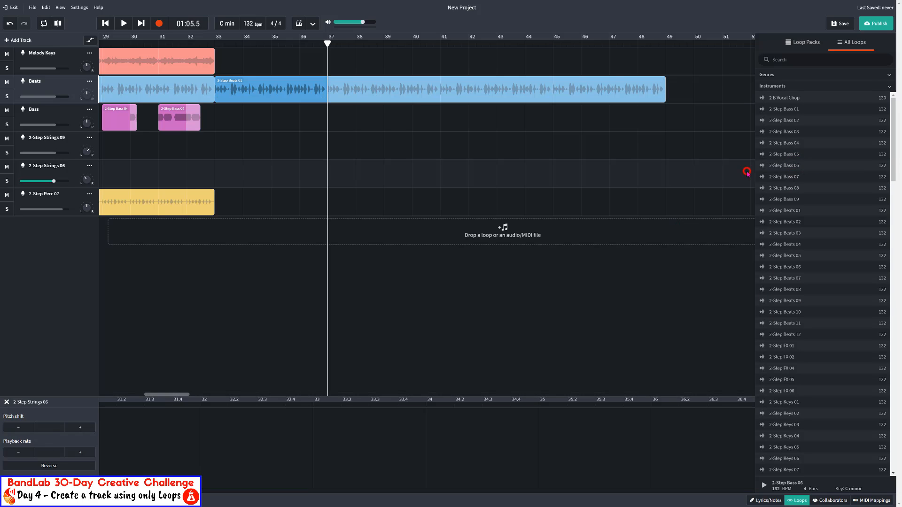
{"action": "left_click", "coordinate": [782, 164]}
{"action": "left_click_drag", "start_coordinate": [783, 165], "coordinate": [230, 117]}
{"action": "key", "text": "space"}
{"action": "key", "text": "space"}
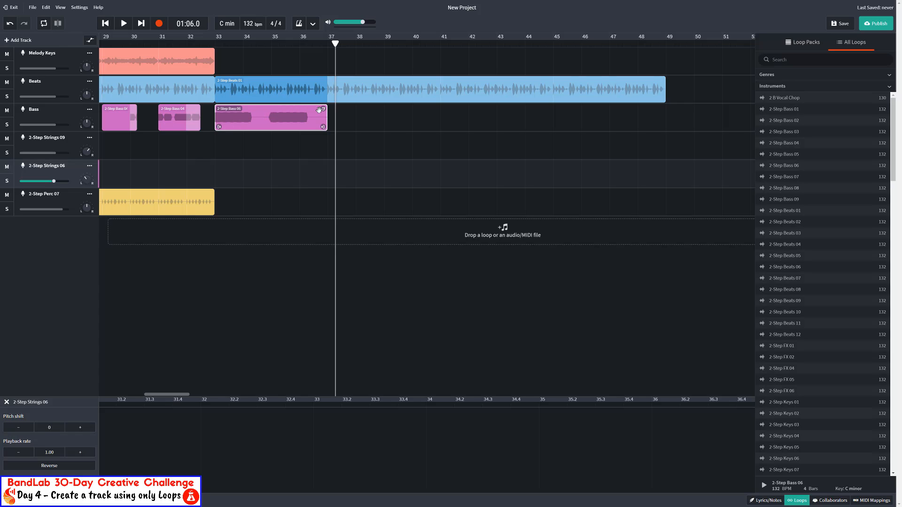
{"action": "left_click_drag", "start_coordinate": [324, 109], "coordinate": [651, 111]}
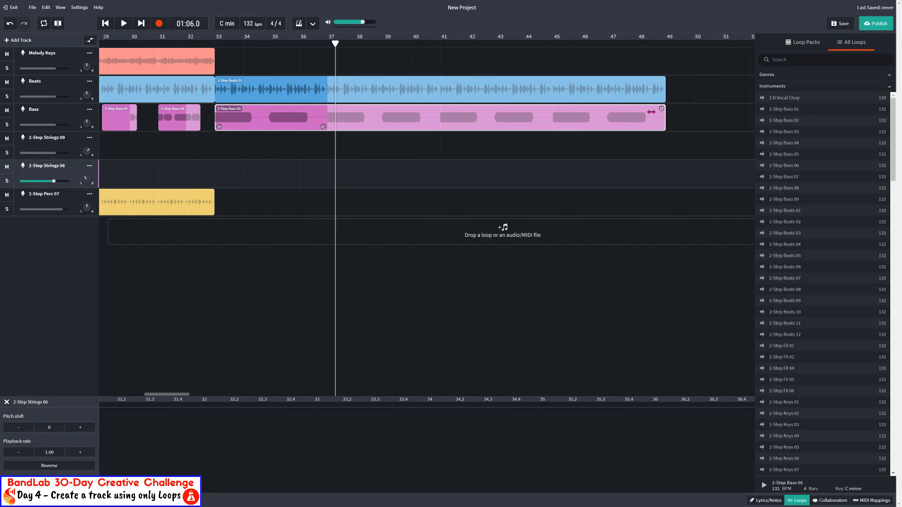
Step: Play the new section from bar 33 into bar 36 to check the beats and bass together
{"action": "left_click", "coordinate": [215, 45]}
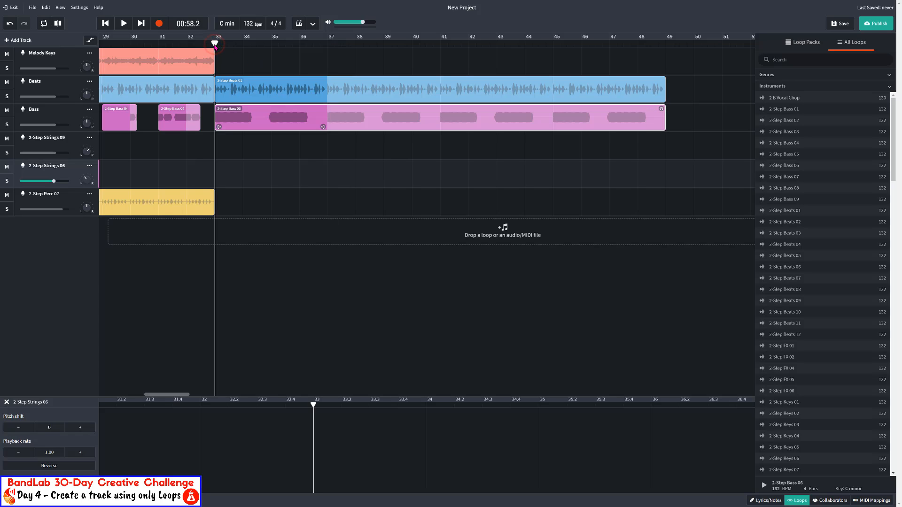
{"action": "key", "text": "space"}
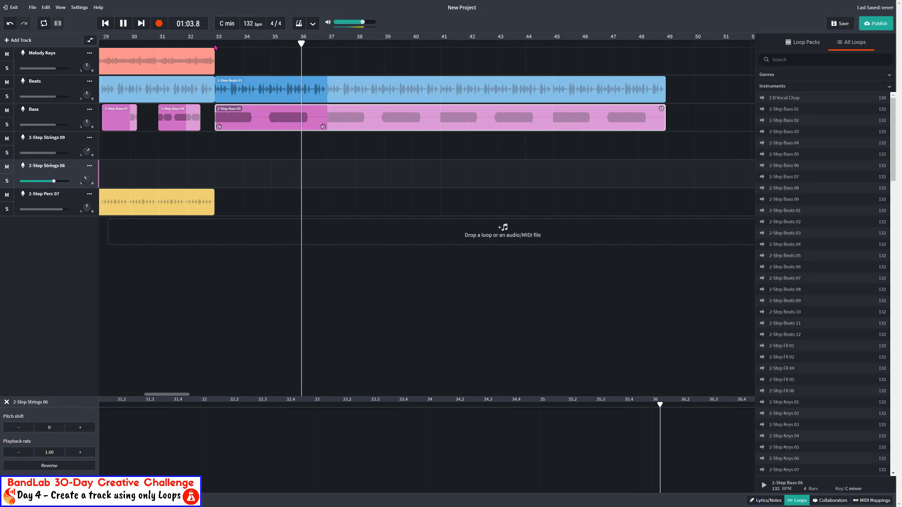
{"action": "key", "text": "space"}
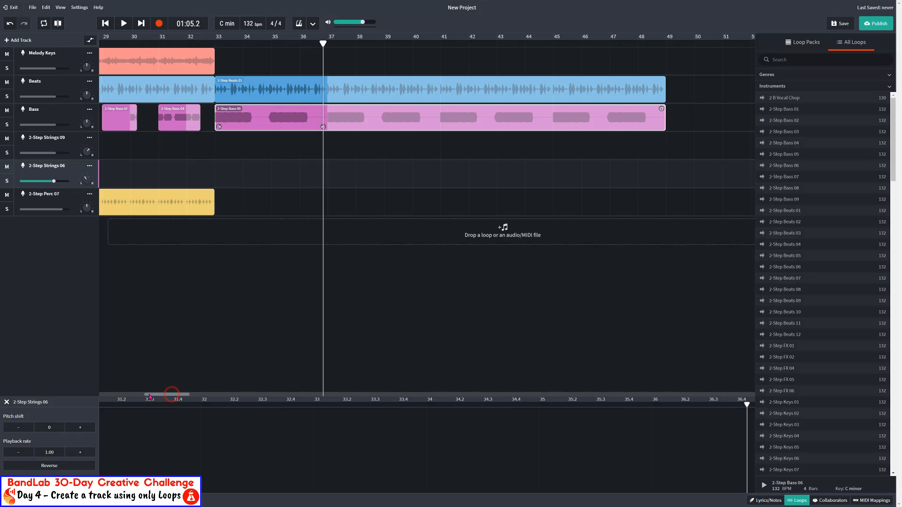
Step: Audition the 2-Step FX 01 loop and add it on a new track shortly after bar 34
{"action": "left_click_drag", "start_coordinate": [171, 395], "coordinate": [150, 397]}
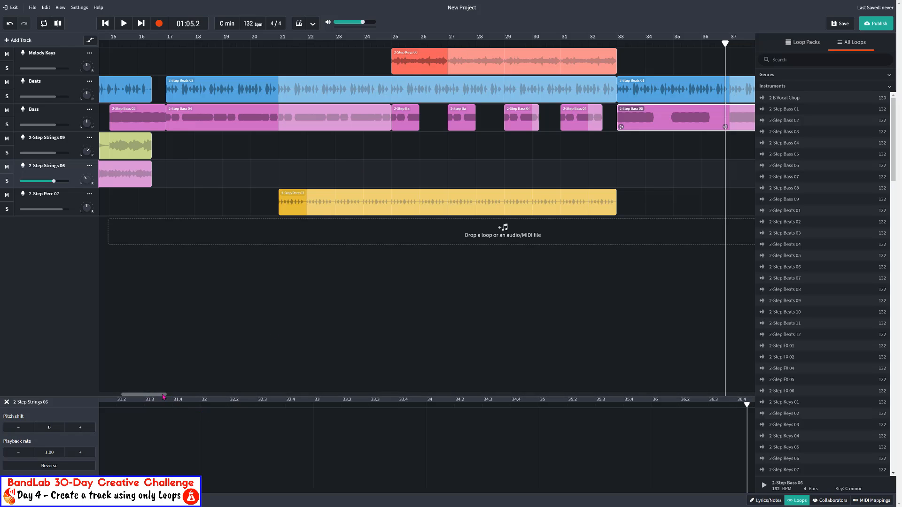
{"action": "left_click_drag", "start_coordinate": [162, 394], "coordinate": [184, 393]}
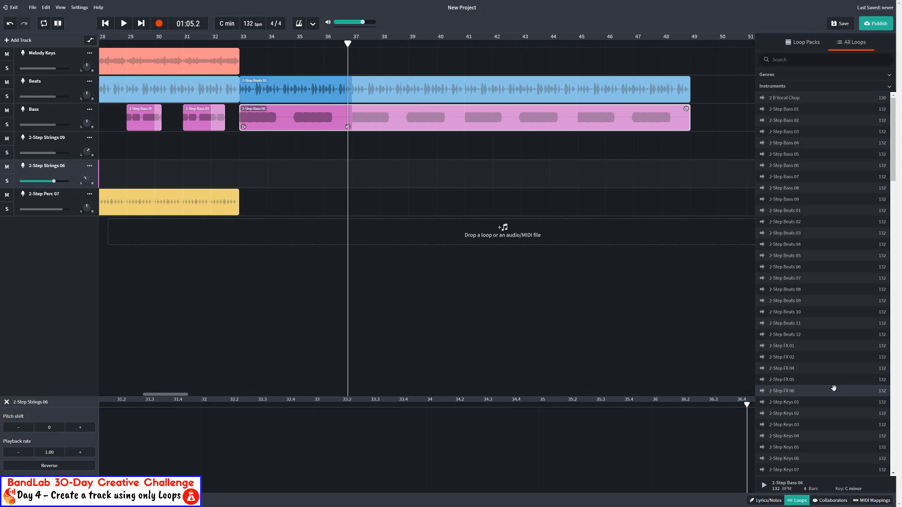
{"action": "left_click", "coordinate": [817, 346]}
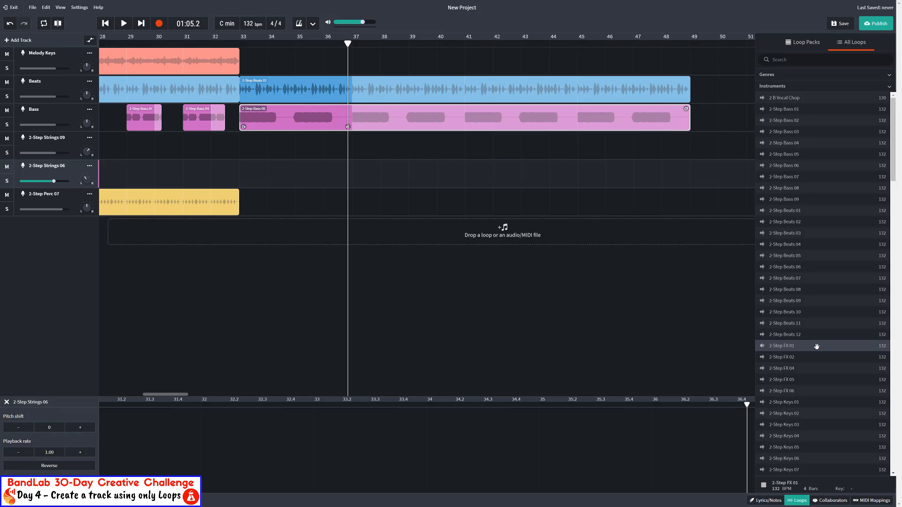
{"action": "left_click_drag", "start_coordinate": [817, 346], "coordinate": [284, 228]}
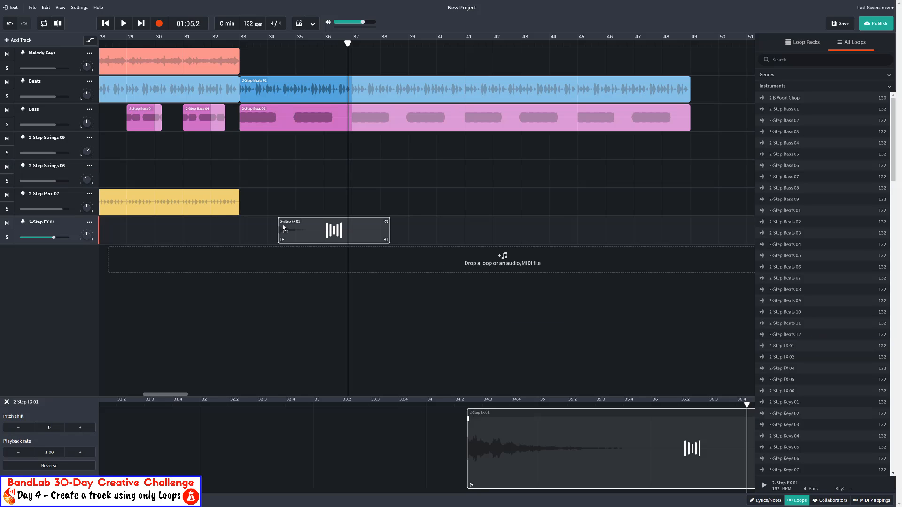
Step: Try the 2-Step FX 01 region on its own track at bar 34 and at bar 35
{"action": "left_click", "coordinate": [267, 42]}
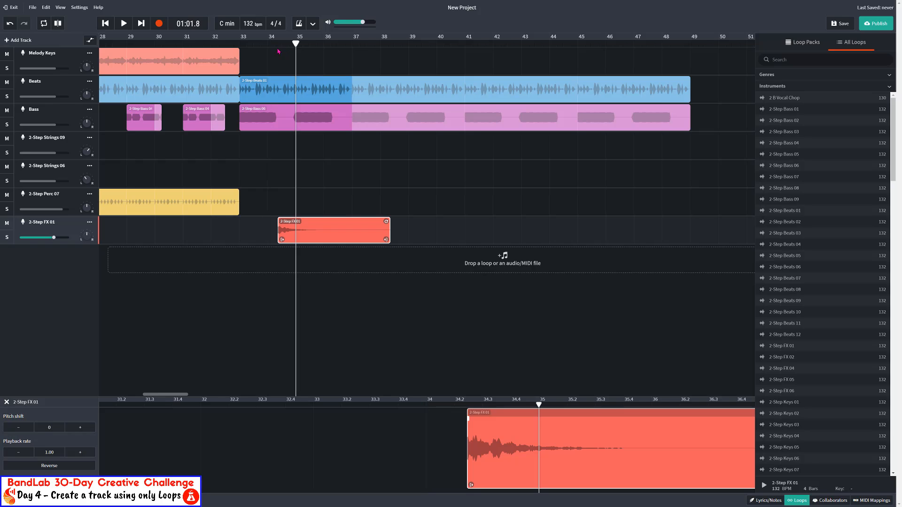
{"action": "left_click_drag", "start_coordinate": [284, 231], "coordinate": [276, 231]}
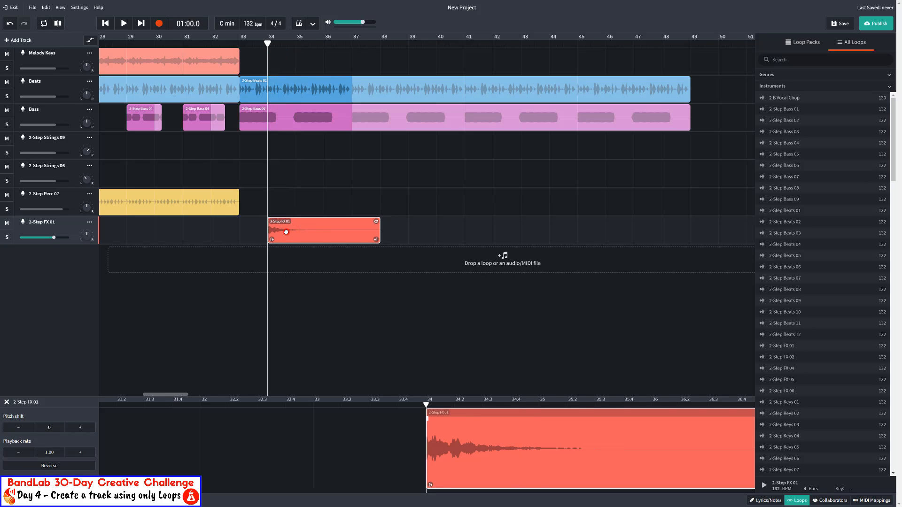
{"action": "left_click", "coordinate": [286, 232]}
{"action": "left_click_drag", "start_coordinate": [299, 233], "coordinate": [308, 232]}
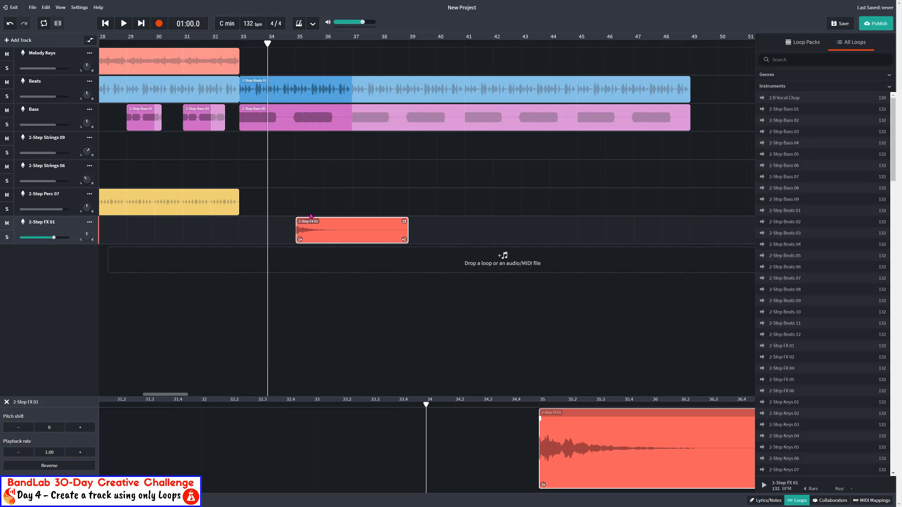
{"action": "left_click", "coordinate": [313, 230]}
{"action": "left_click_drag", "start_coordinate": [313, 185], "coordinate": [291, 237]}
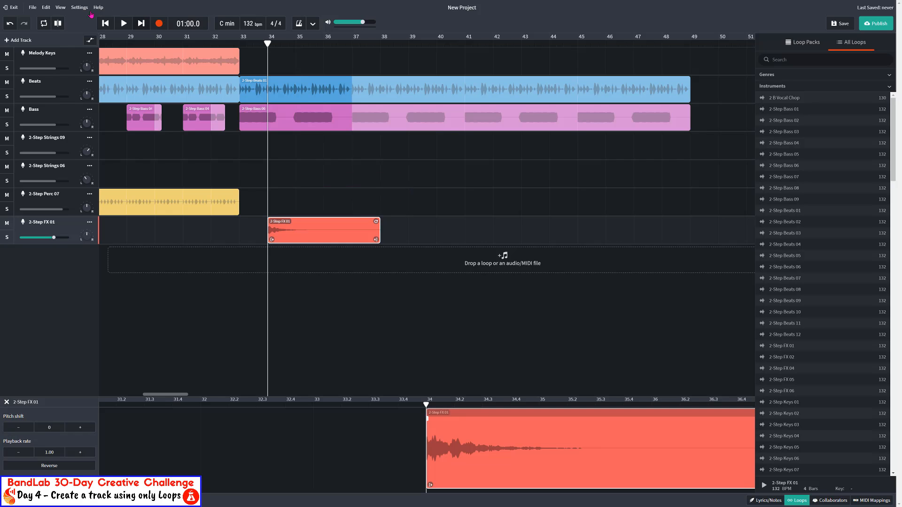
Step: Choose a finer grid size and move the 2-Step FX 01 region onto the 2-Step Perc 07 track, starting at bar 34.2
{"action": "left_click", "coordinate": [61, 10]}
{"action": "mouse_move", "coordinate": [78, 36]}
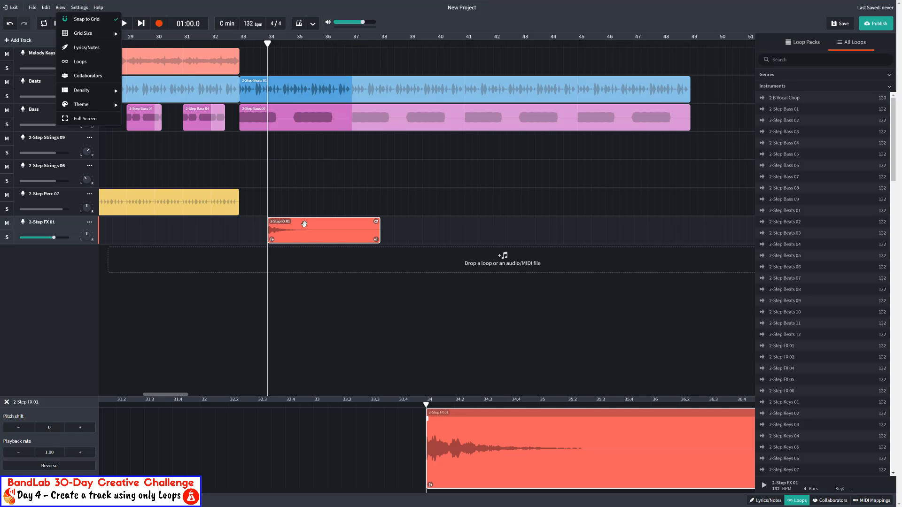
{"action": "left_click_drag", "start_coordinate": [304, 234], "coordinate": [308, 153]}
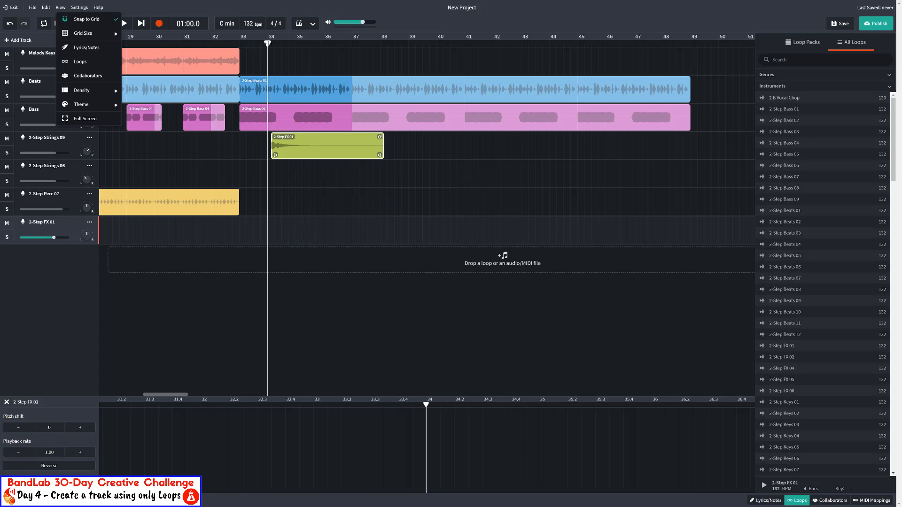
{"action": "left_click_drag", "start_coordinate": [267, 43], "coordinate": [274, 43]}
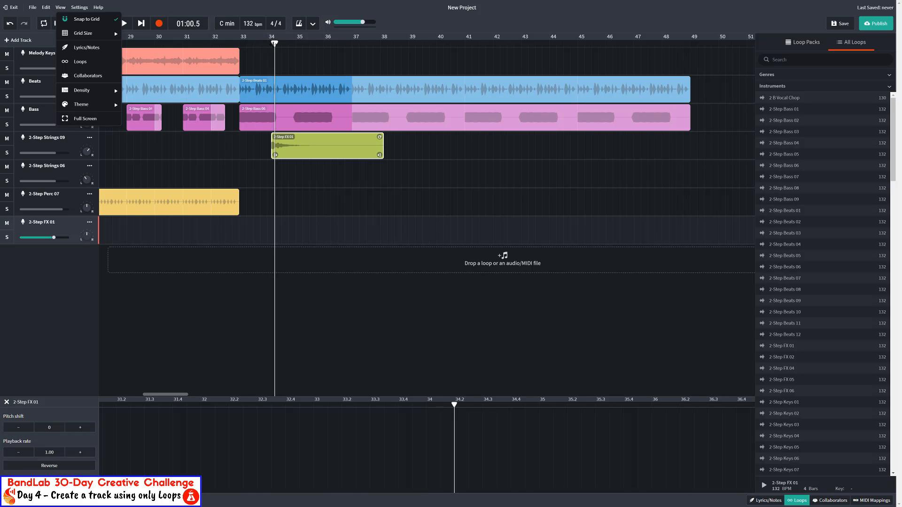
{"action": "left_click_drag", "start_coordinate": [294, 142], "coordinate": [306, 210]}
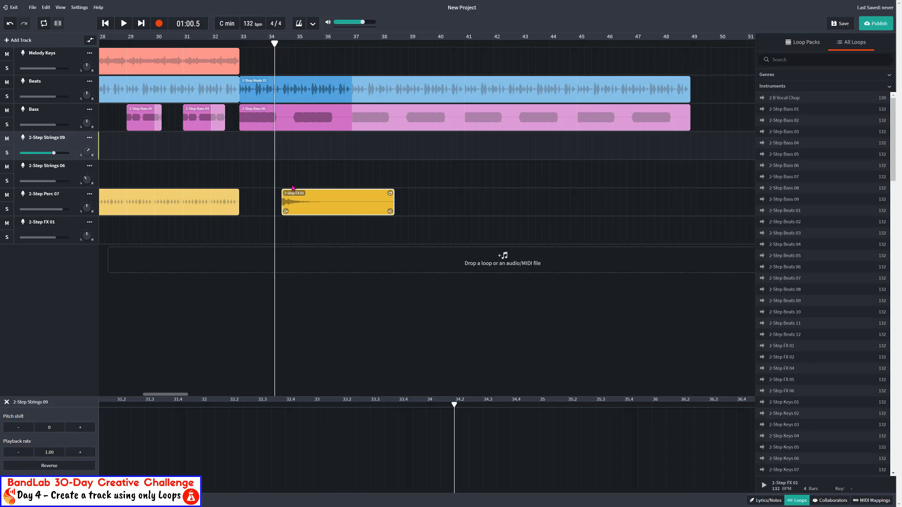
{"action": "left_click_drag", "start_coordinate": [297, 200], "coordinate": [290, 200]}
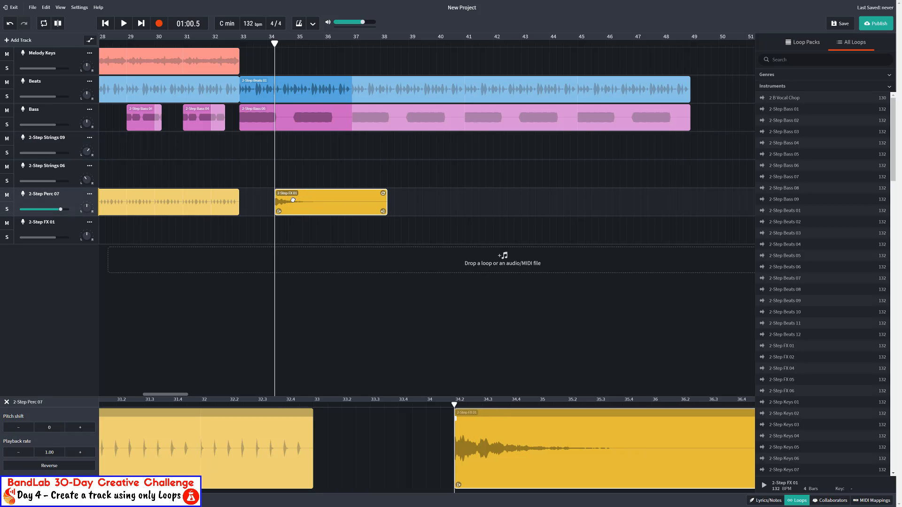
Step: Raise the 2-Step Perc 07 track's volume slightly, playing the transition into the new section before and after the change
{"action": "left_click", "coordinate": [240, 45]}
{"action": "key", "text": "space"}
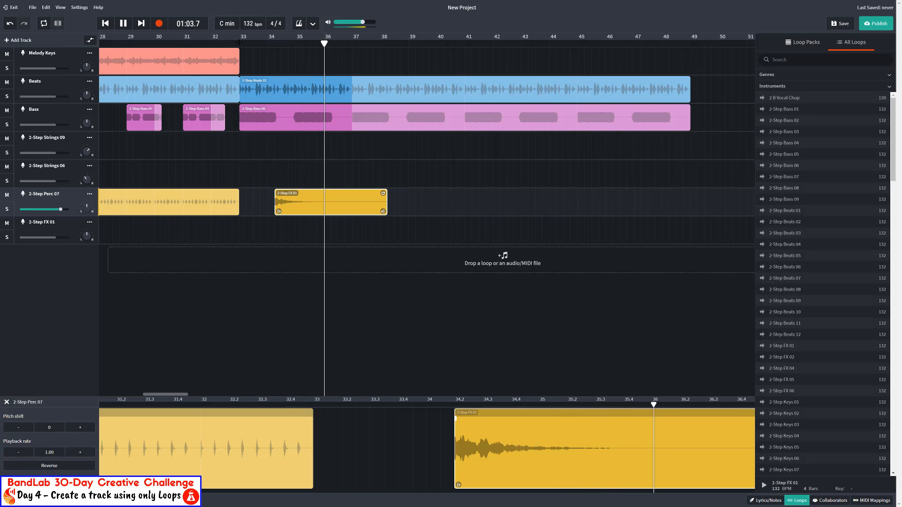
{"action": "key", "text": "space"}
{"action": "mouse_move", "coordinate": [63, 213]}
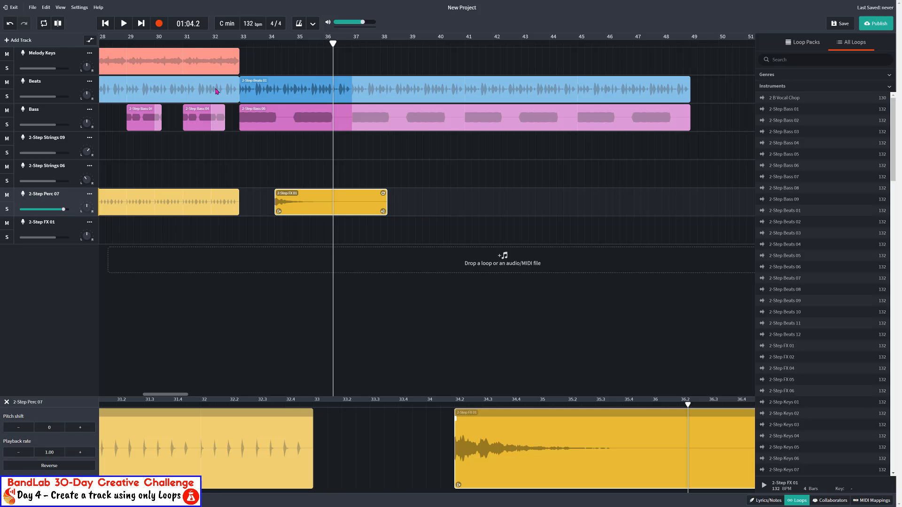
{"action": "left_click", "coordinate": [197, 45]}
{"action": "key", "text": "space"}
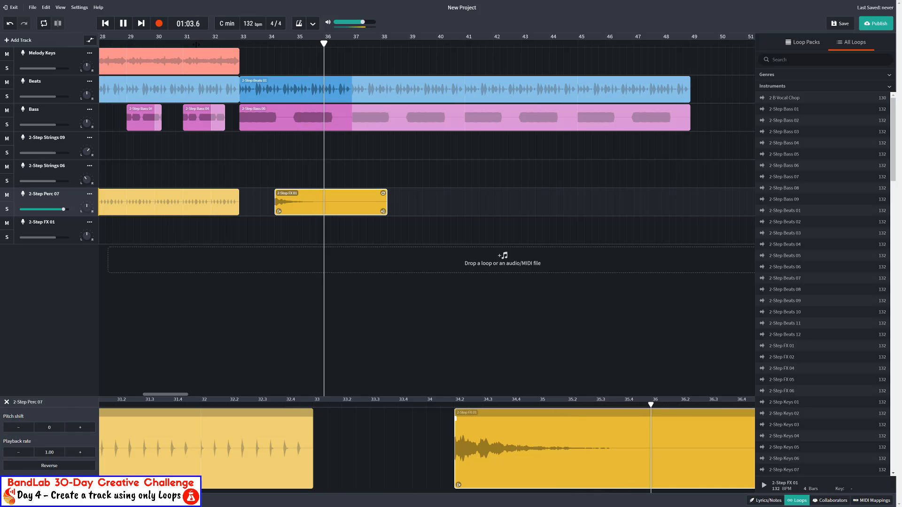
{"action": "key", "text": "space"}
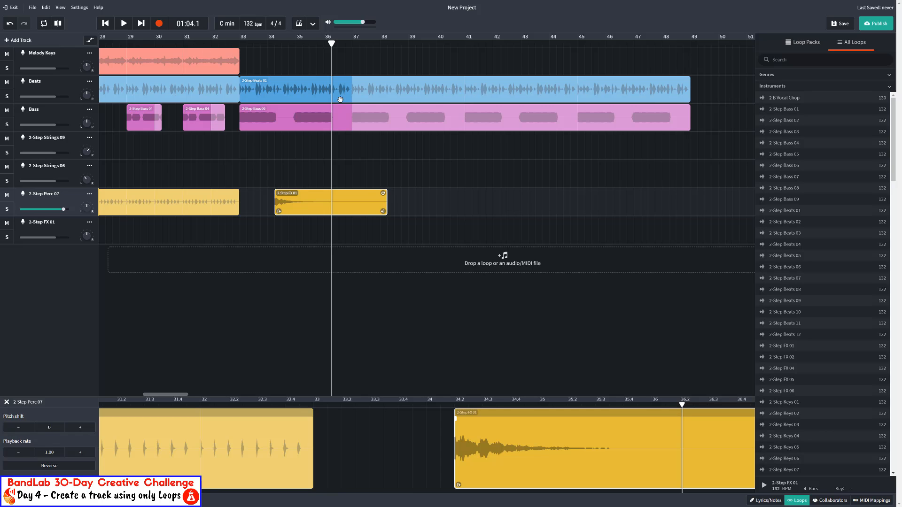
Step: Extend the loop of the 2-Step FX 01 region to bar 42.2 and play from bar 33 into bar 40
{"action": "left_click_drag", "start_coordinate": [382, 193], "coordinate": [497, 205]}
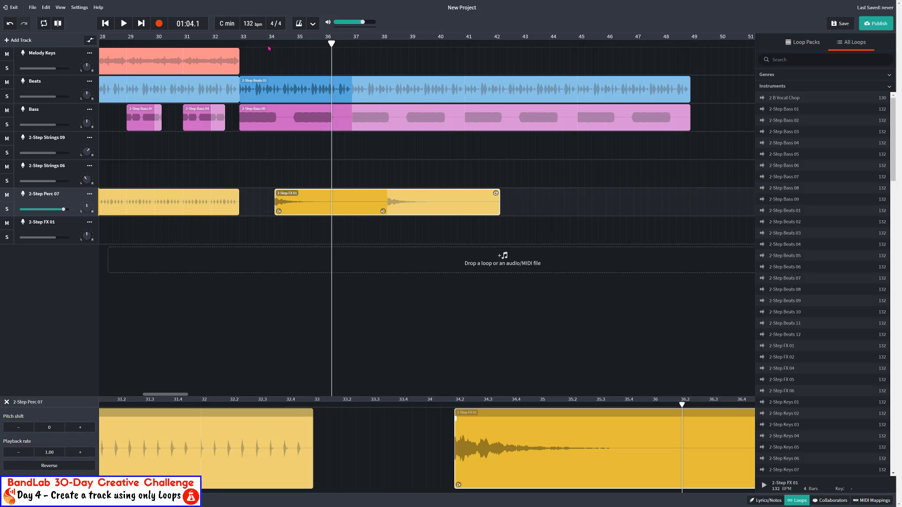
{"action": "left_click", "coordinate": [240, 45]}
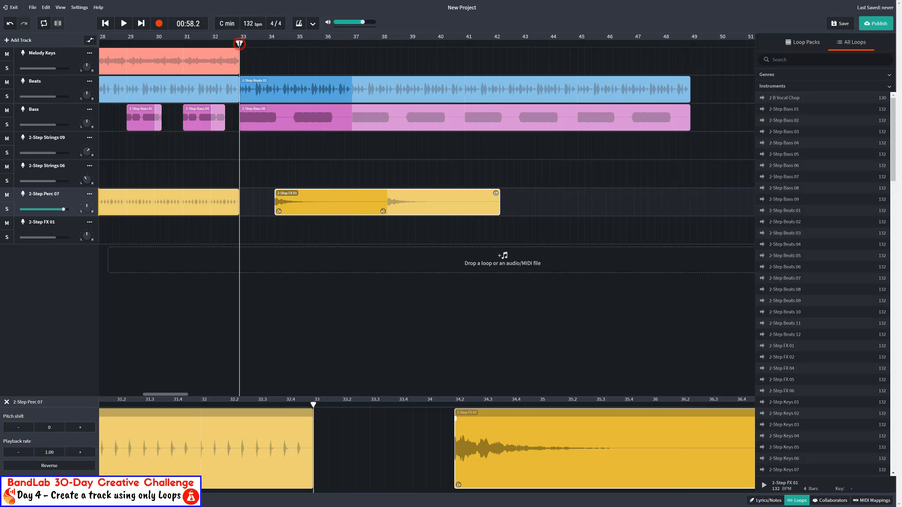
{"action": "key", "text": "space"}
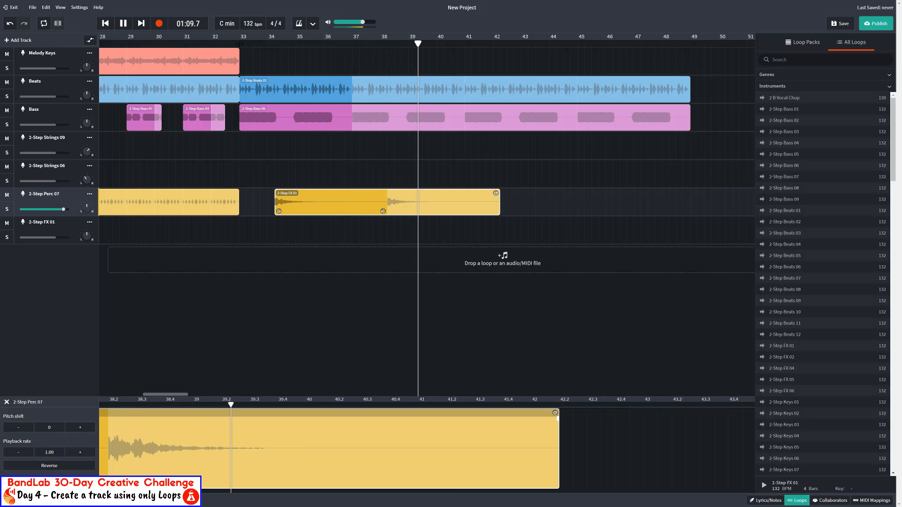
{"action": "left_click", "coordinate": [125, 24]}
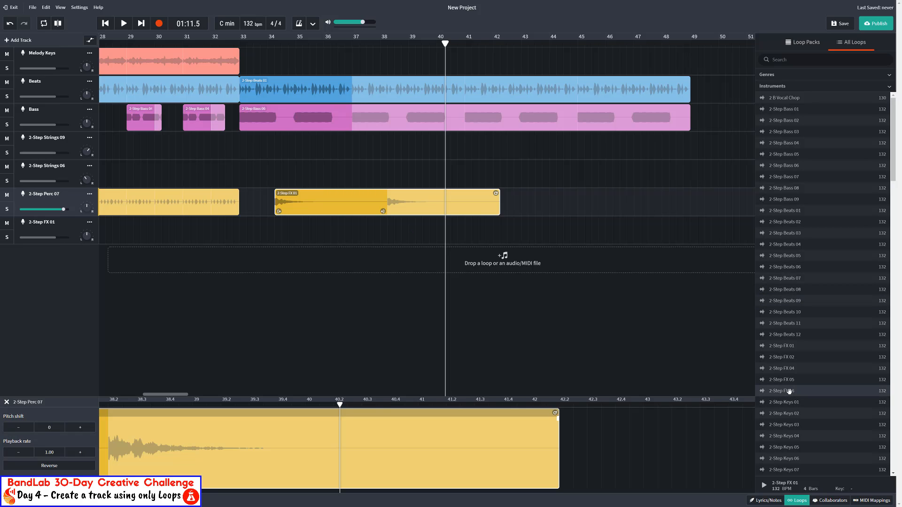
Step: Audition the 2-Step FX 02 loop and add it to the 2-Step Perc 07 track, starting at bar 47
{"action": "left_click", "coordinate": [794, 359]}
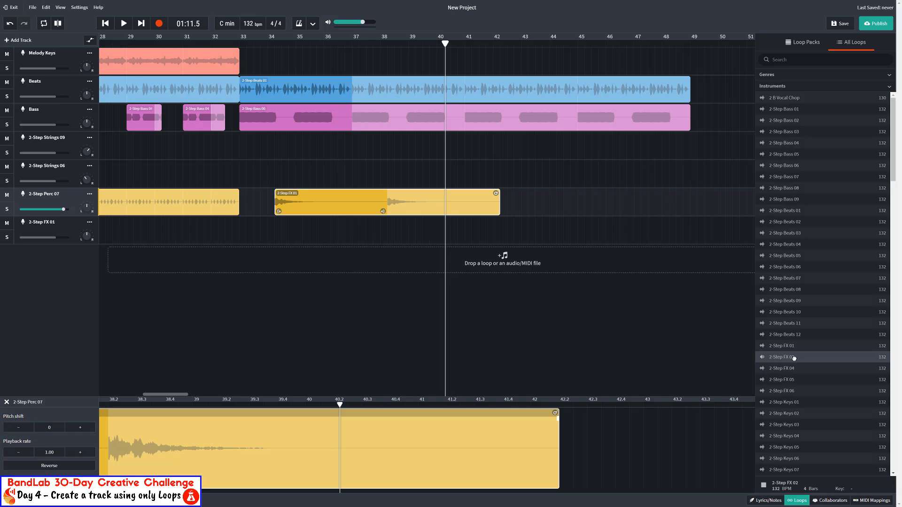
{"action": "left_click", "coordinate": [794, 359]}
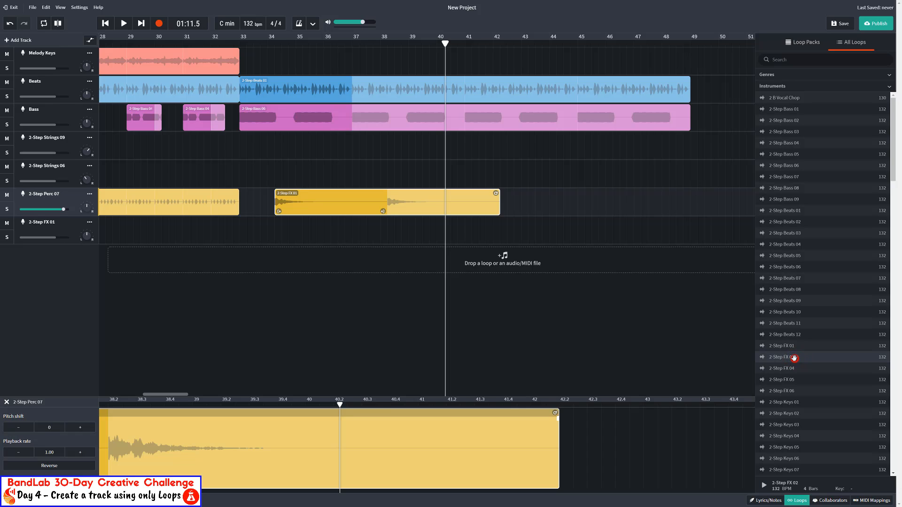
{"action": "left_click_drag", "start_coordinate": [794, 358], "coordinate": [562, 201]}
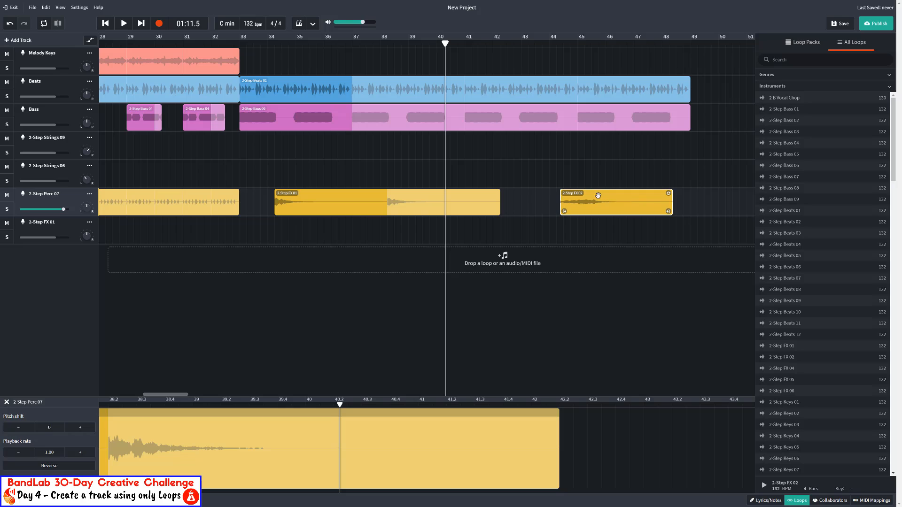
{"action": "left_click_drag", "start_coordinate": [590, 206], "coordinate": [679, 201]}
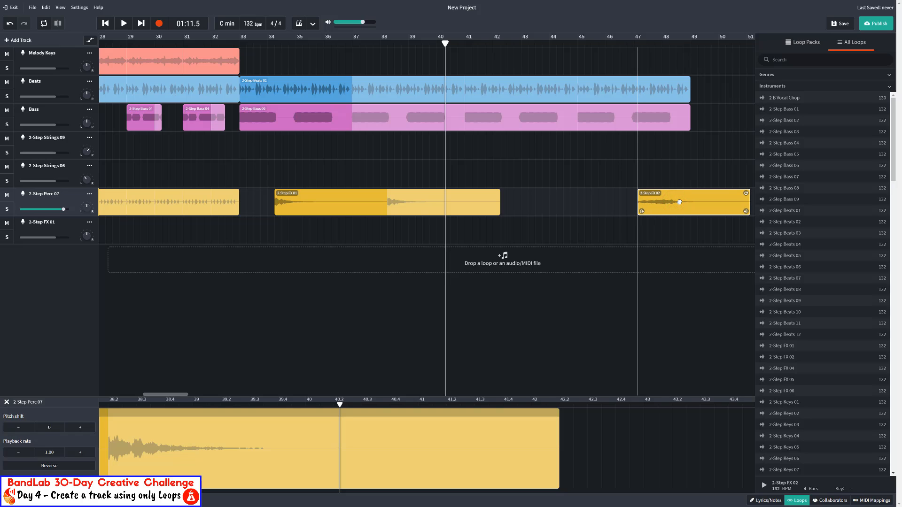
{"action": "left_click", "coordinate": [634, 45]}
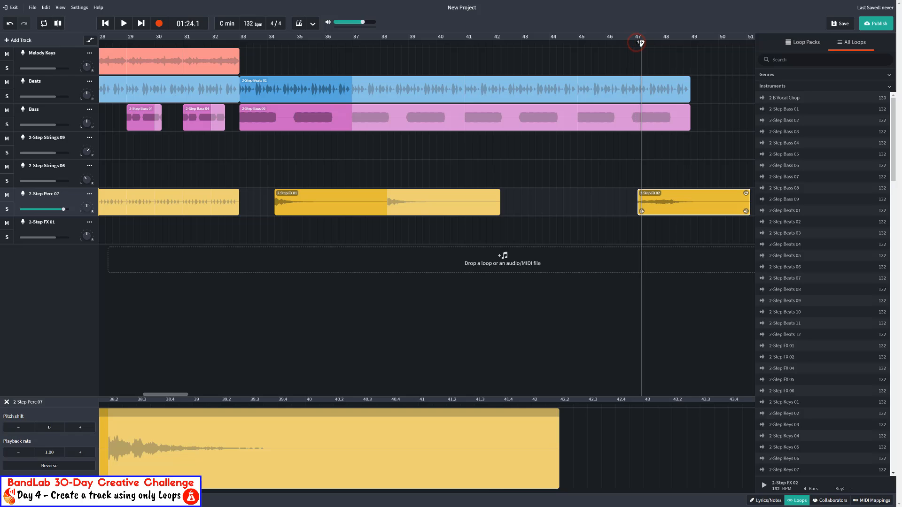
{"action": "left_click_drag", "start_coordinate": [634, 43], "coordinate": [634, 43]}
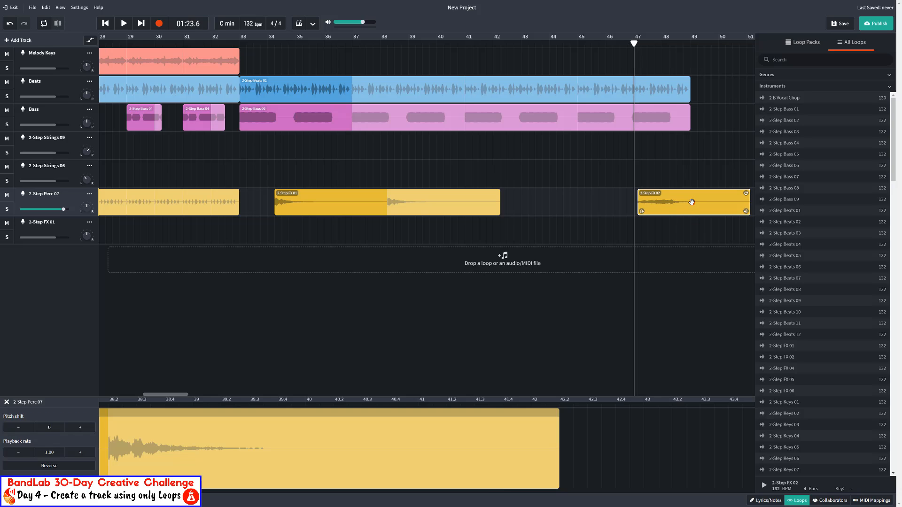
{"action": "left_click_drag", "start_coordinate": [691, 202], "coordinate": [688, 213]}
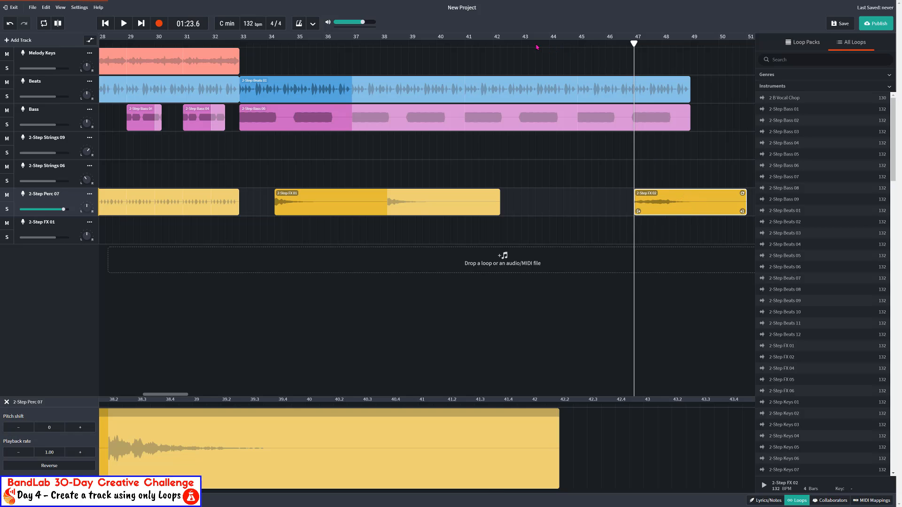
Step: Play from bar 45 past bar 49 to check the 2-Step FX 02 region at the section's end
{"action": "left_click", "coordinate": [577, 44]}
{"action": "key", "text": "space"}
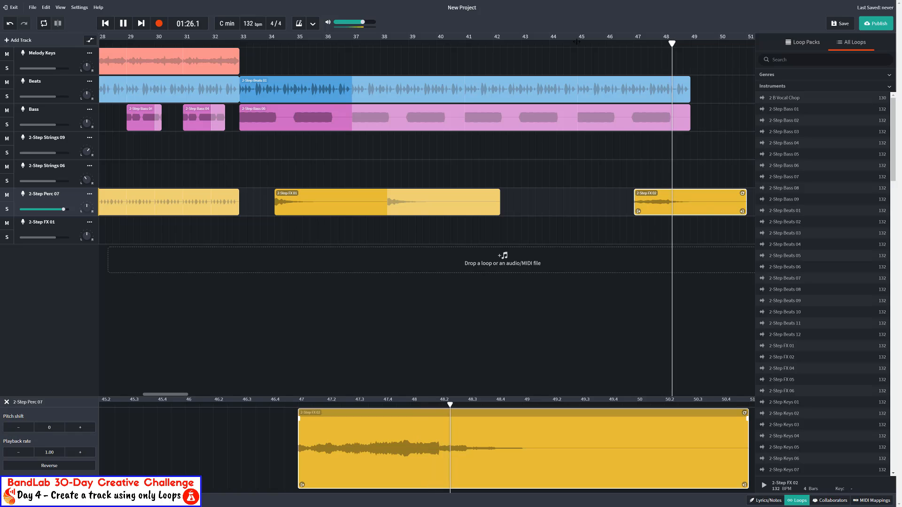
{"action": "key", "text": "space"}
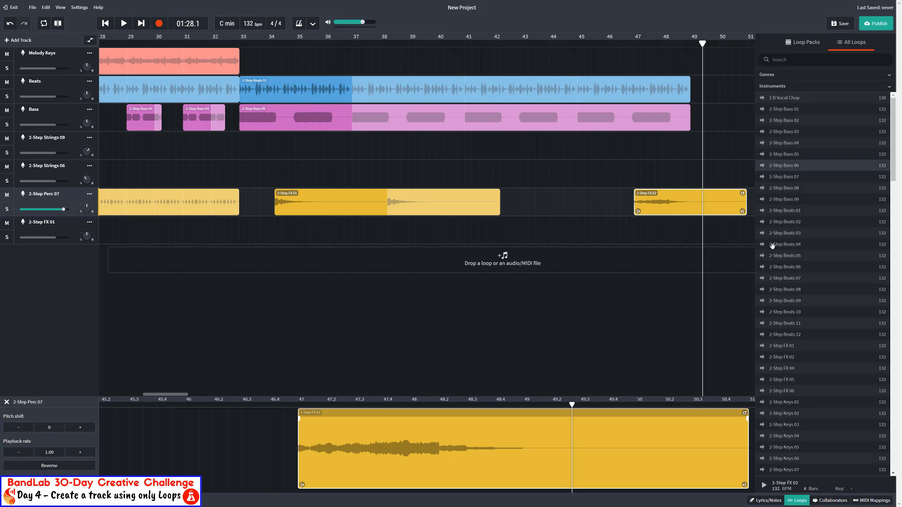
Step: Move the 2-Step FX 02 region to bar 41, play the section from bar 33, and extend the region's loop to bar 49
{"action": "left_click_drag", "start_coordinate": [684, 202], "coordinate": [518, 207]}
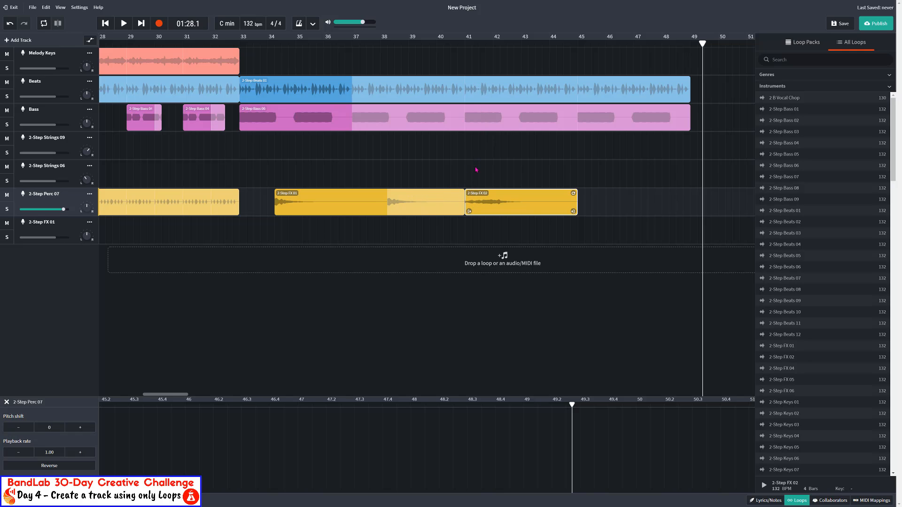
{"action": "left_click", "coordinate": [353, 45]}
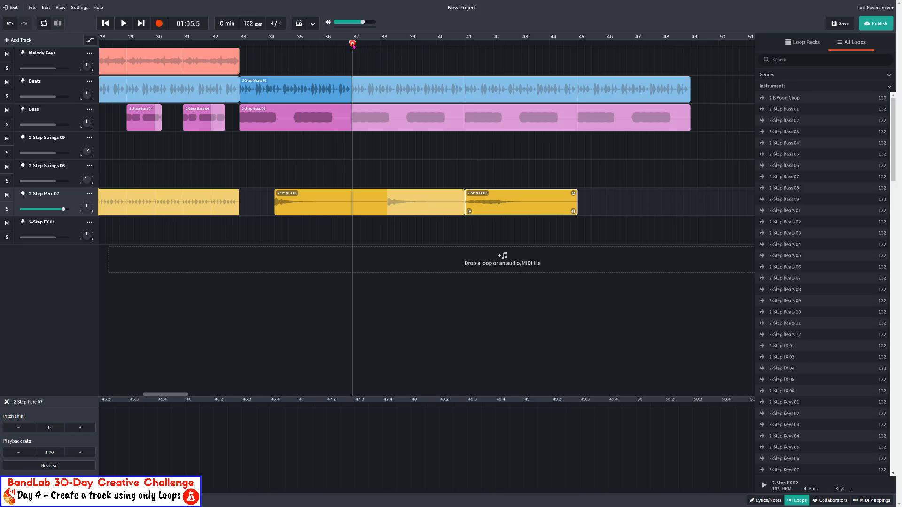
{"action": "left_click", "coordinate": [379, 45]}
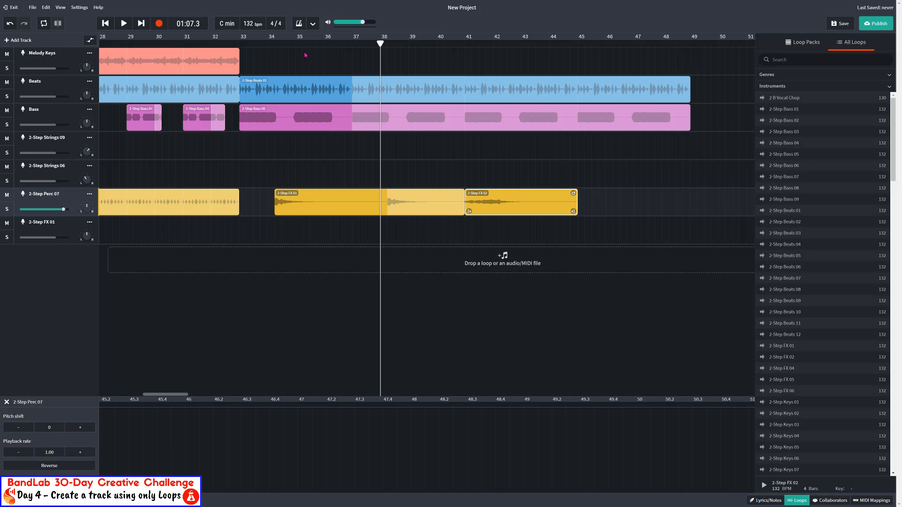
{"action": "left_click", "coordinate": [239, 45]}
{"action": "key", "text": "space"}
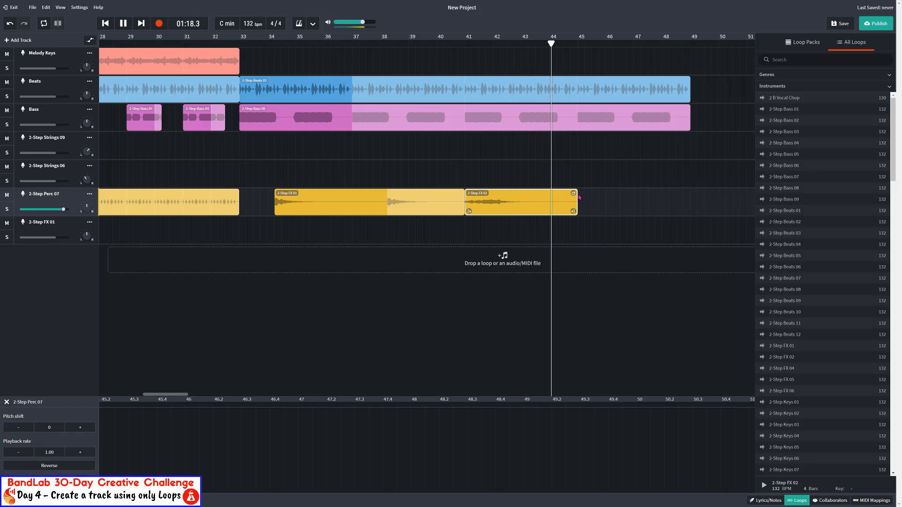
{"action": "left_click_drag", "start_coordinate": [573, 193], "coordinate": [676, 203]}
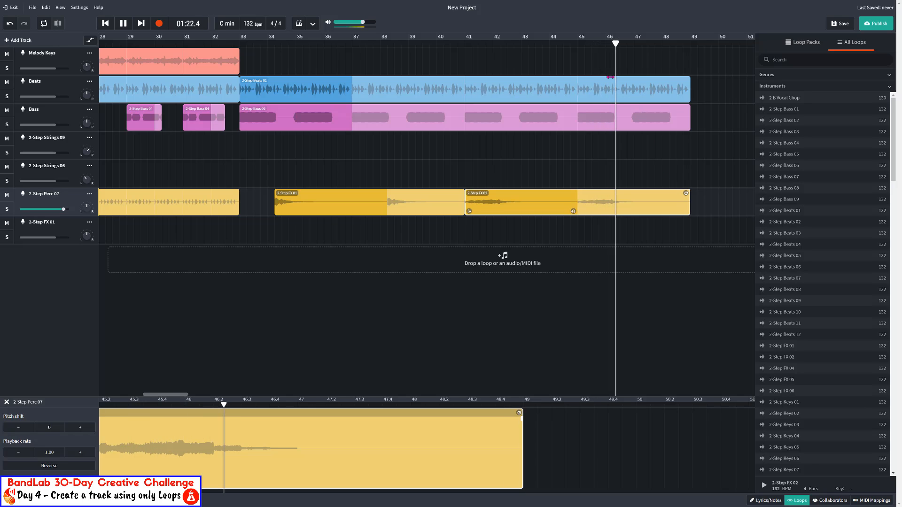
Step: Play the section from bar 41 past bar 47 and save the project
{"action": "key", "text": "space"}
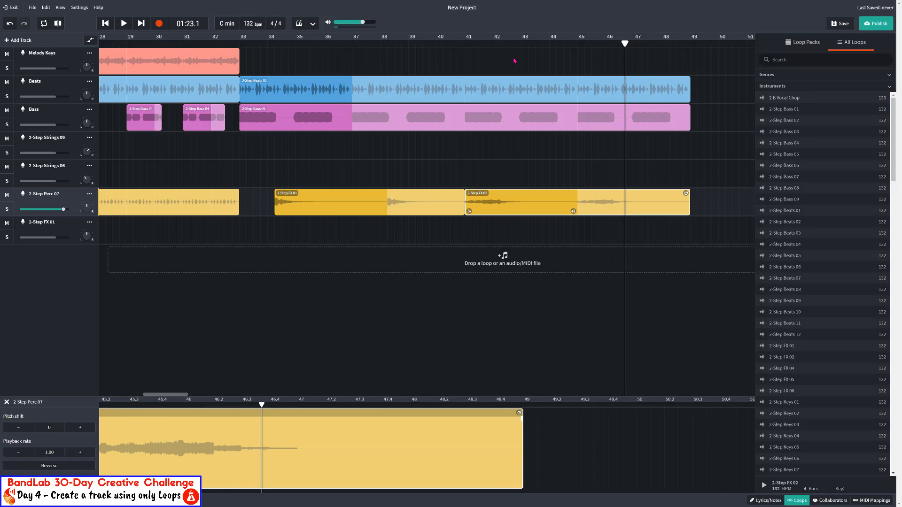
{"action": "left_click", "coordinate": [465, 46]}
{"action": "key", "text": "space"}
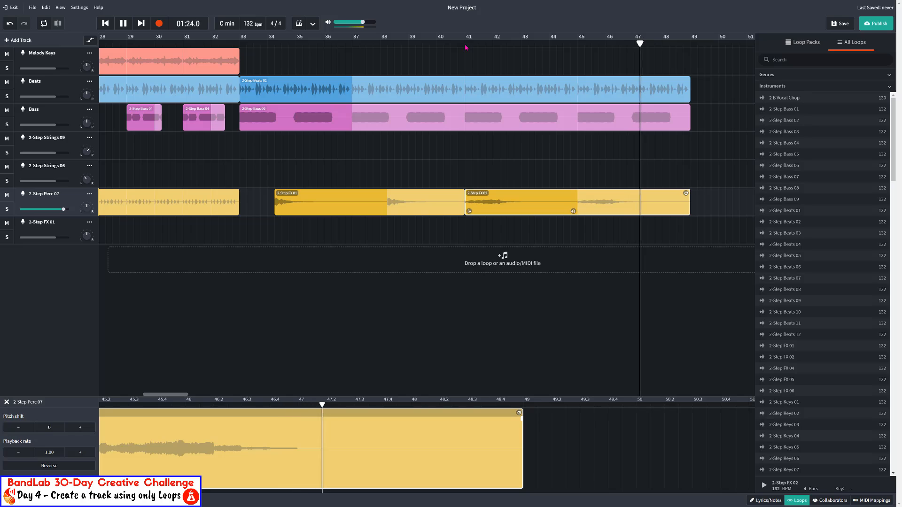
{"action": "key", "text": "space"}
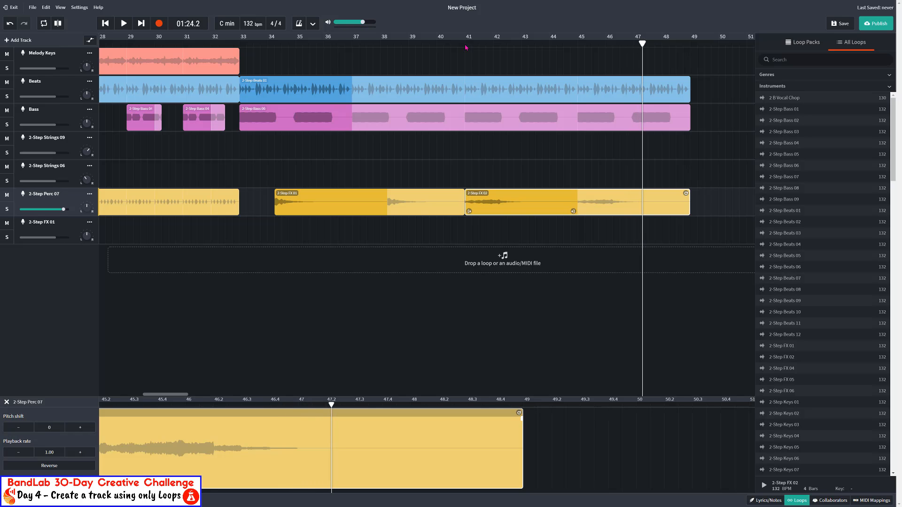
{"action": "left_click", "coordinate": [836, 23]}
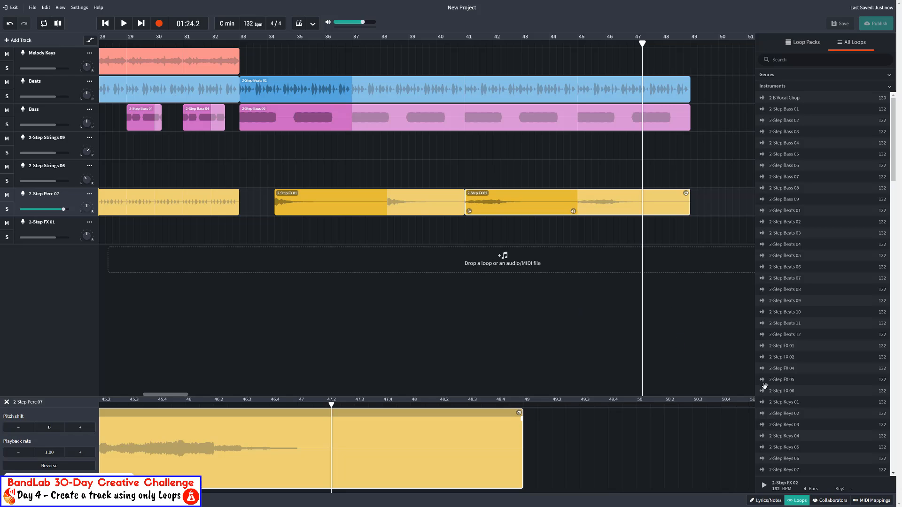
Step: Audition the 2-Step FX 06 and FX 05 loops, and place FX 05 on the 2-Step FX 01 track at about bar 47
{"action": "left_click", "coordinate": [788, 392]}
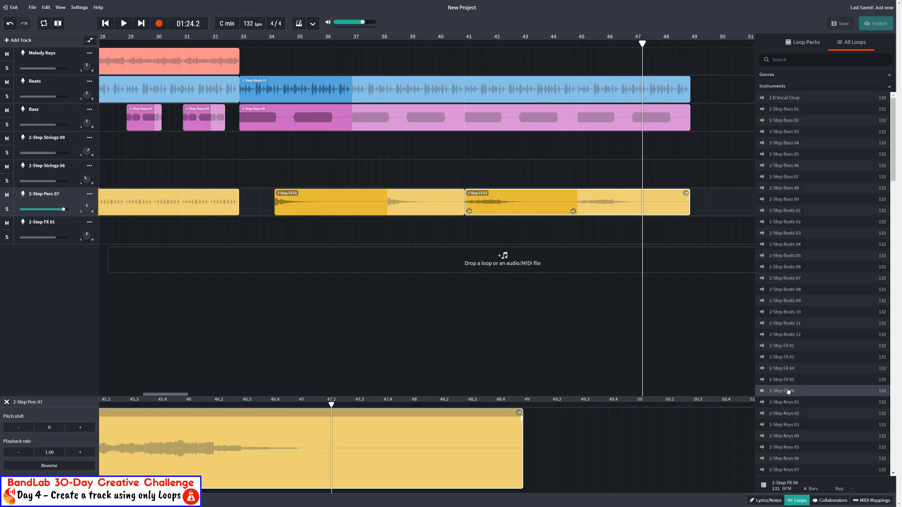
{"action": "left_click", "coordinate": [788, 380]}
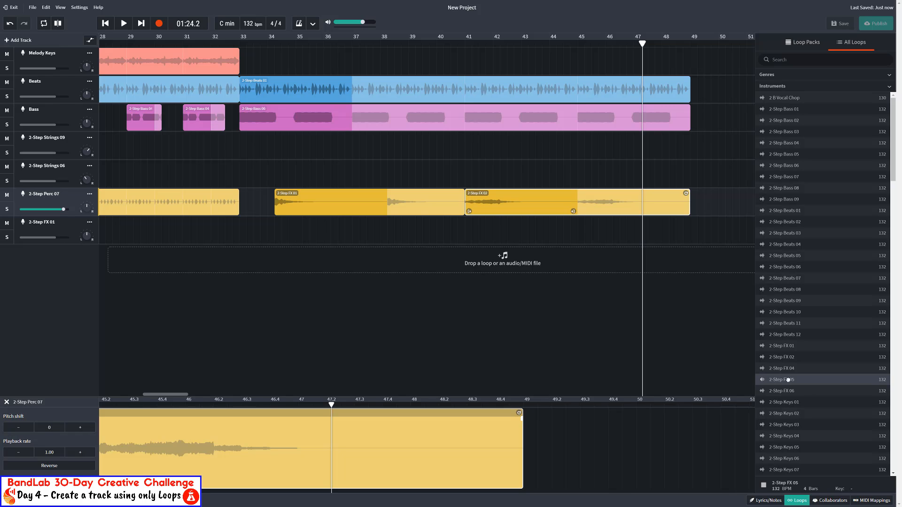
{"action": "left_click_drag", "start_coordinate": [788, 380], "coordinate": [683, 232]}
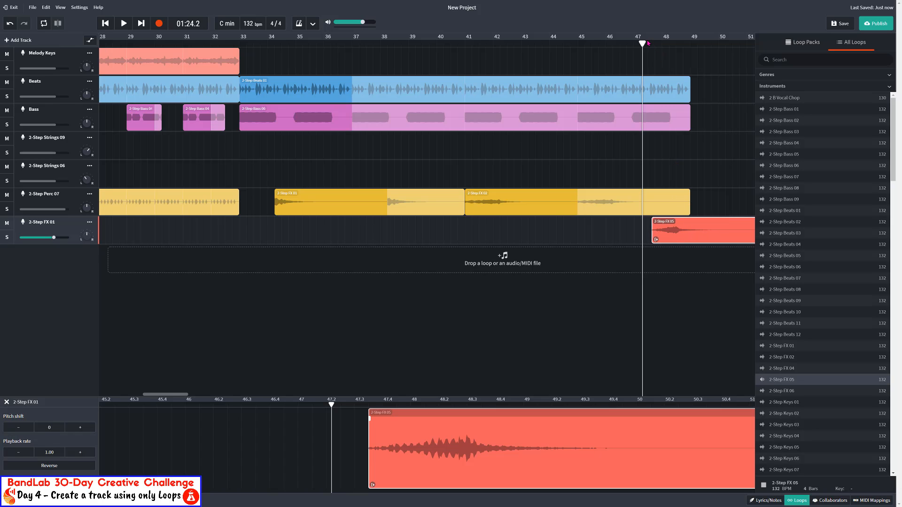
{"action": "left_click_drag", "start_coordinate": [642, 42], "coordinate": [644, 42]}
{"action": "left_click_drag", "start_coordinate": [641, 44], "coordinate": [637, 43]}
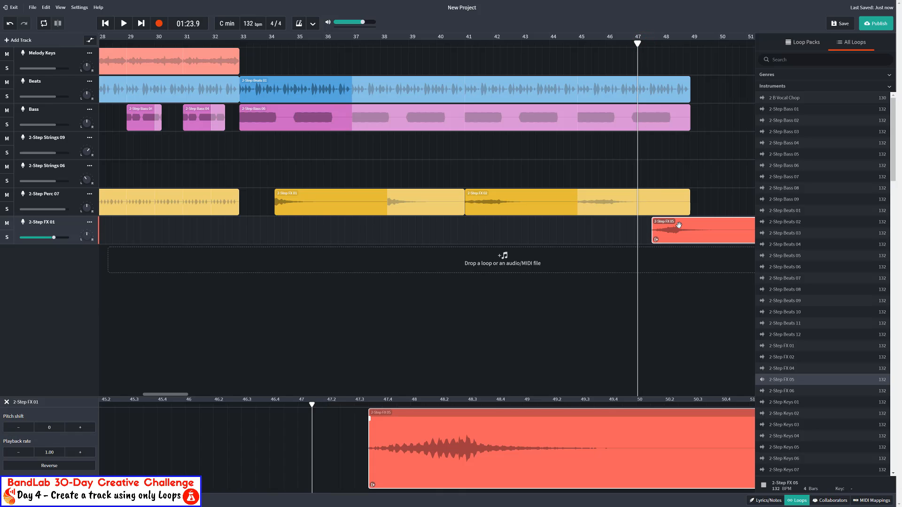
{"action": "left_click_drag", "start_coordinate": [679, 225], "coordinate": [666, 229]}
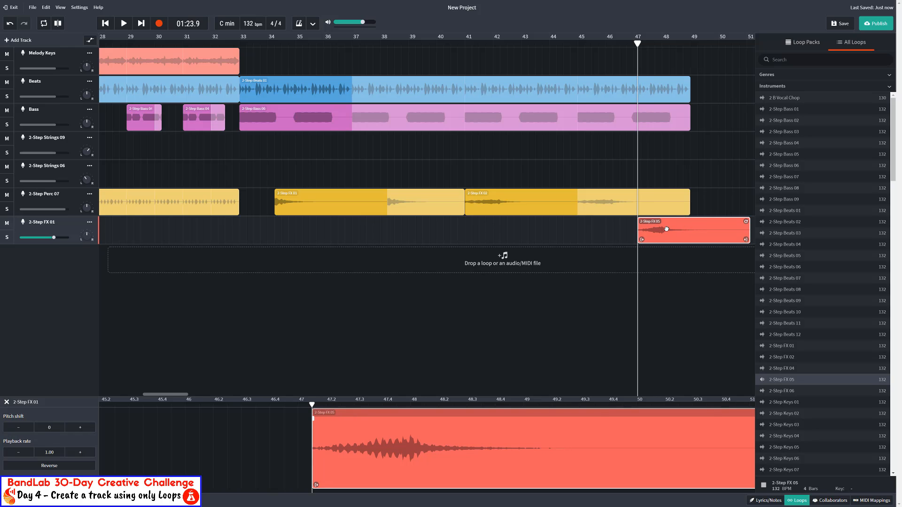
Step: Play from bar 45 past bar 49 to check the 2-Step FX 05 region in the mix
{"action": "left_click", "coordinate": [578, 41]}
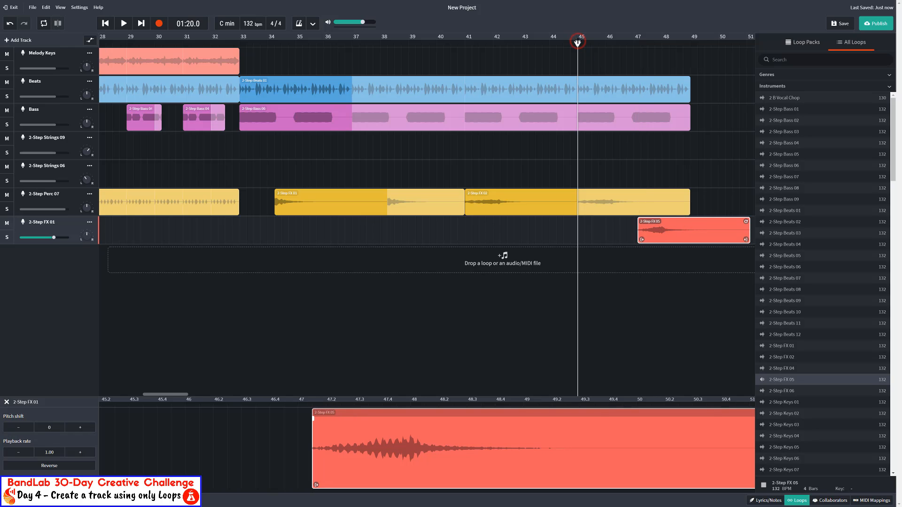
{"action": "key", "text": "space"}
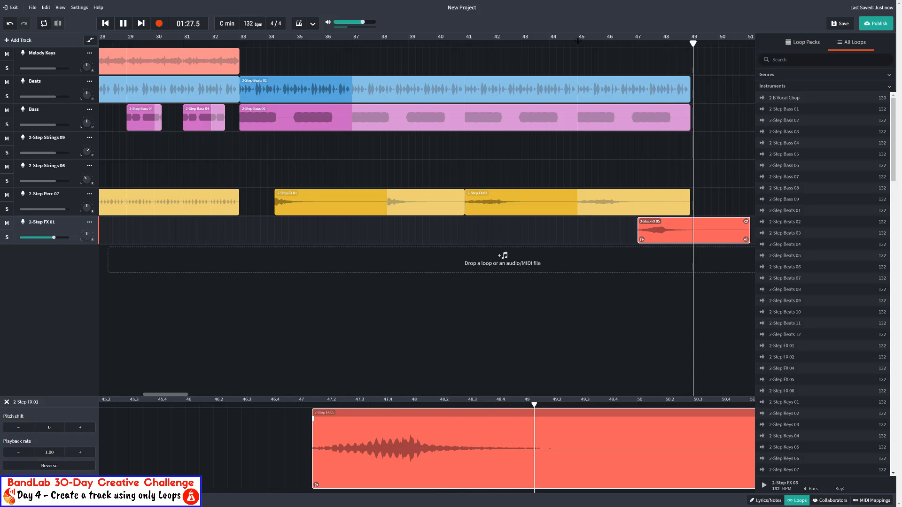
{"action": "key", "text": "space"}
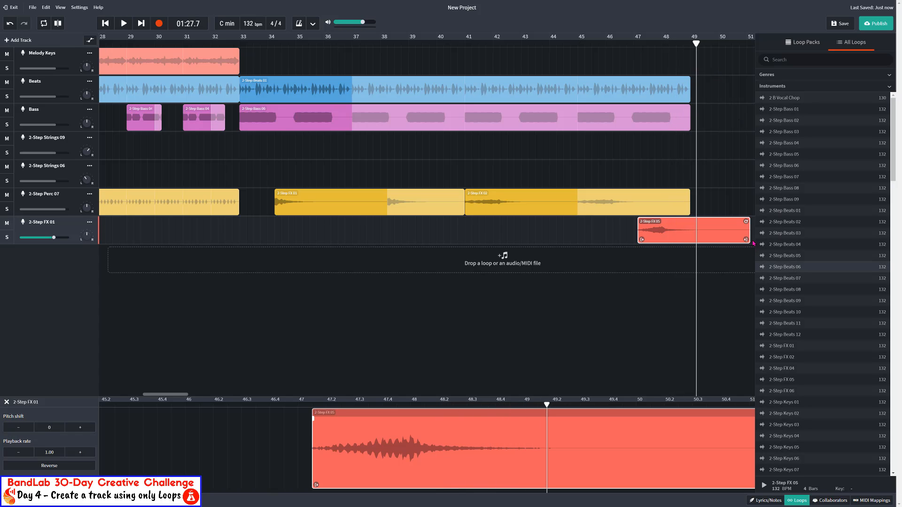
Step: Set the grid size to Bar and shorten the 2-Step FX 05 region so it ends at bar 49
{"action": "left_click_drag", "start_coordinate": [746, 239], "coordinate": [690, 242]}
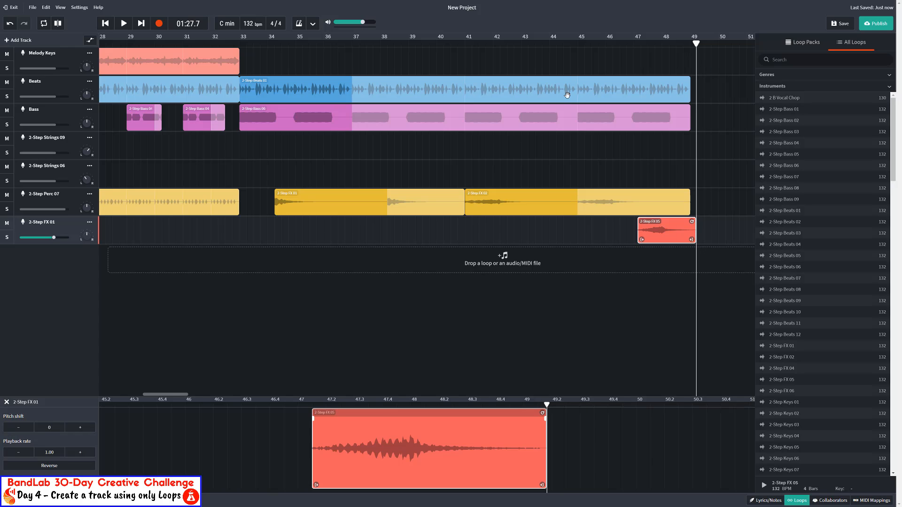
{"action": "left_click", "coordinate": [60, 7]}
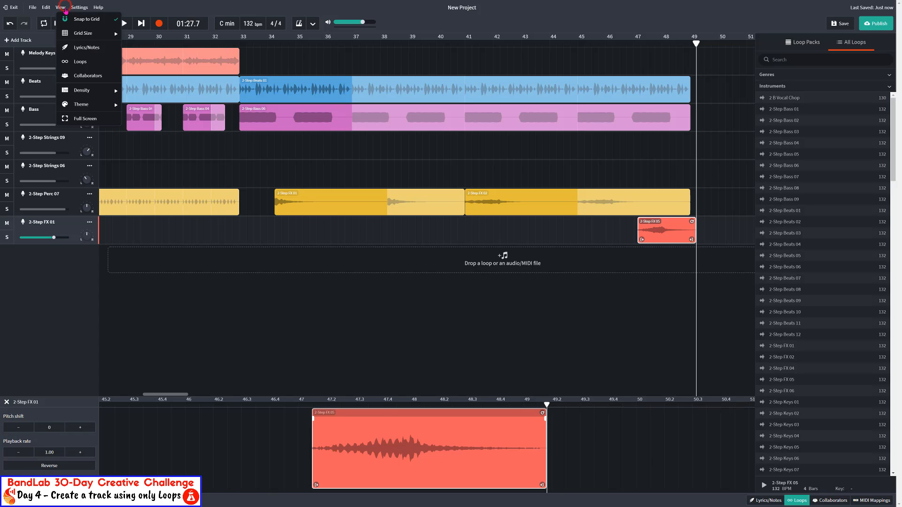
{"action": "mouse_move", "coordinate": [74, 39]}
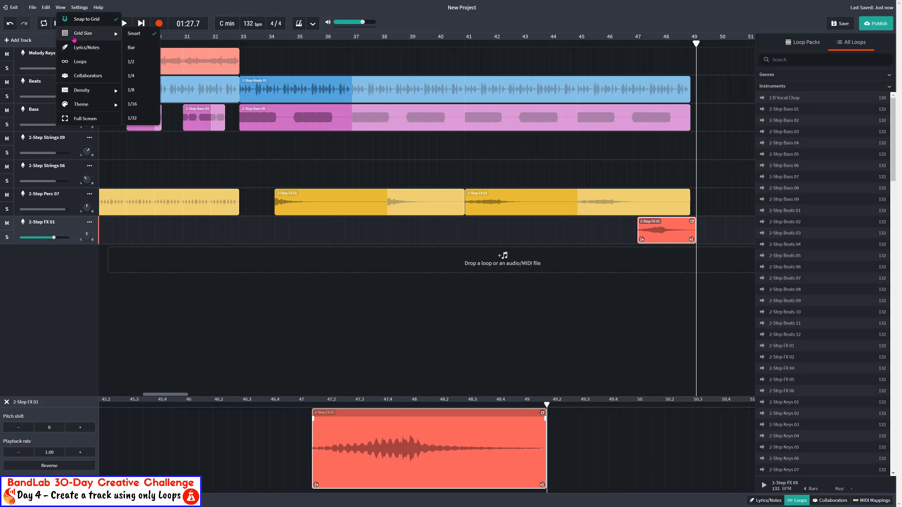
{"action": "left_click", "coordinate": [136, 44]}
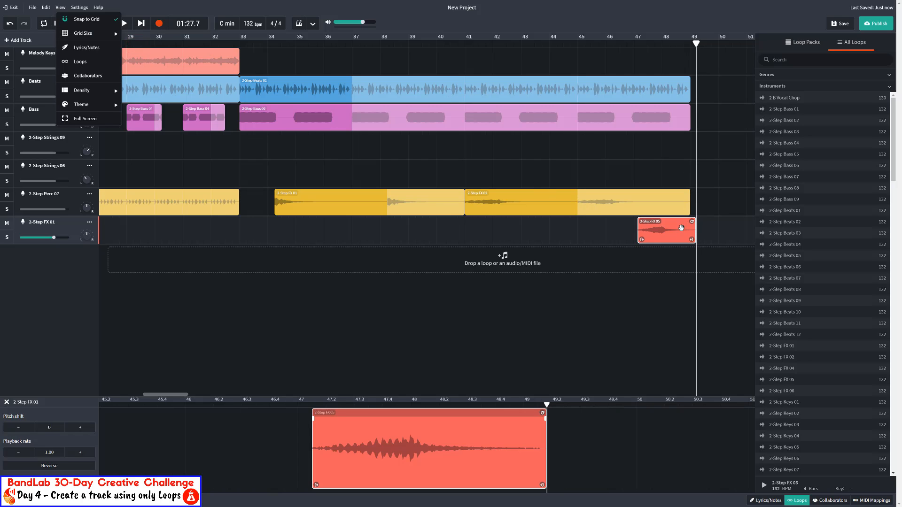
{"action": "left_click_drag", "start_coordinate": [691, 239], "coordinate": [685, 239]}
{"action": "left_click", "coordinate": [690, 44]}
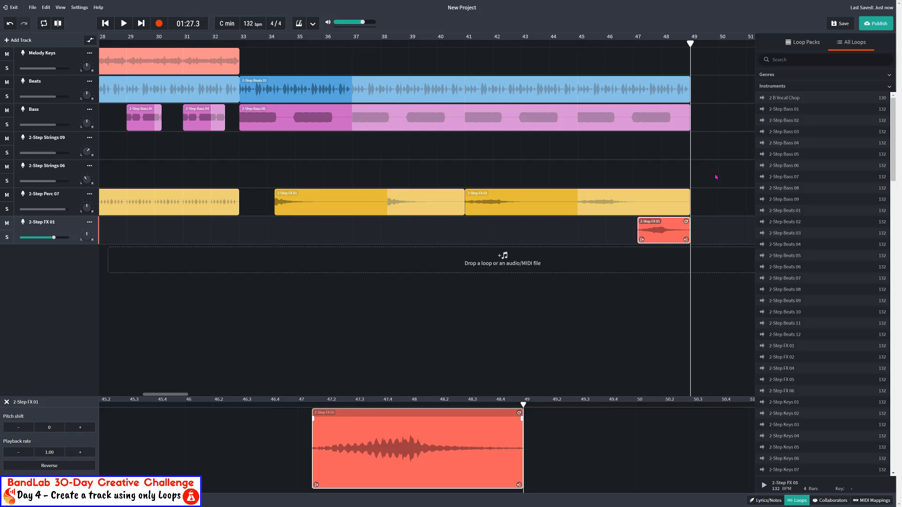
Step: Shorten the loop of the 2-Step Beats 01 region to bar 48 and play from bar 45 past bar 49
{"action": "left_click", "coordinate": [680, 85]}
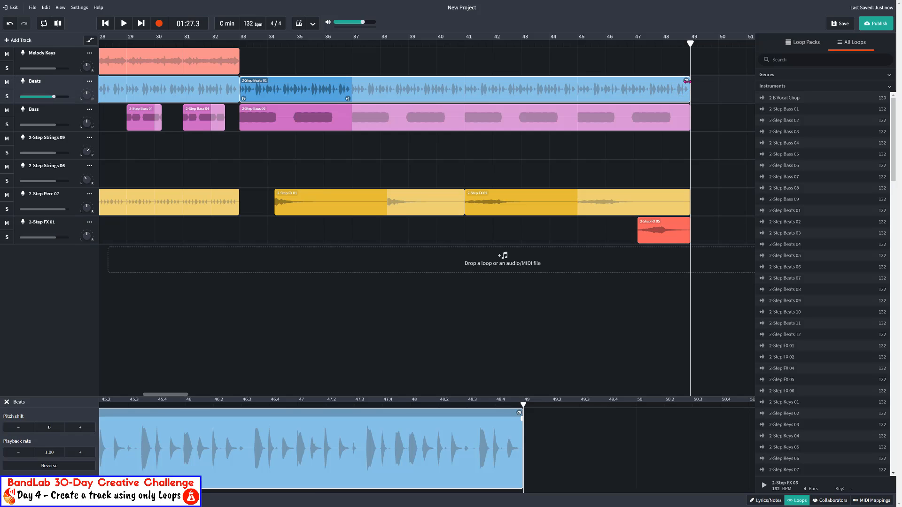
{"action": "left_click_drag", "start_coordinate": [686, 81], "coordinate": [669, 86]}
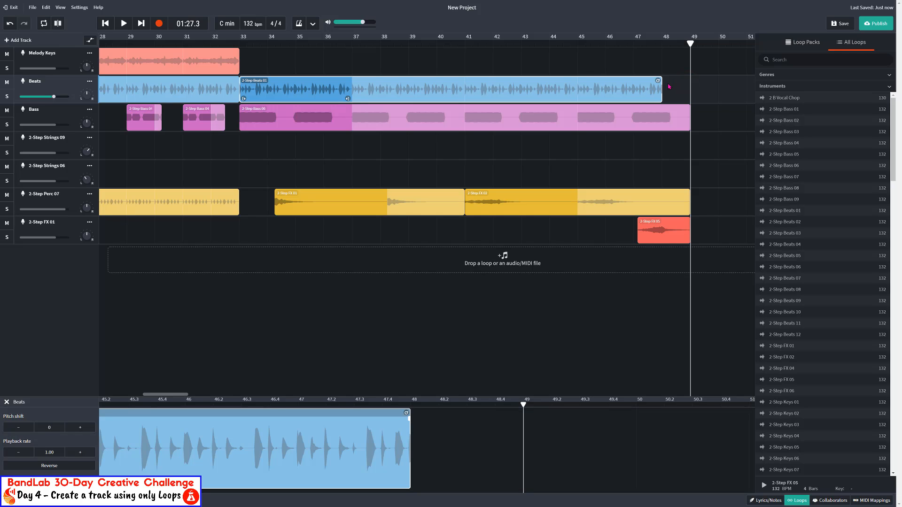
{"action": "left_click", "coordinate": [578, 45]}
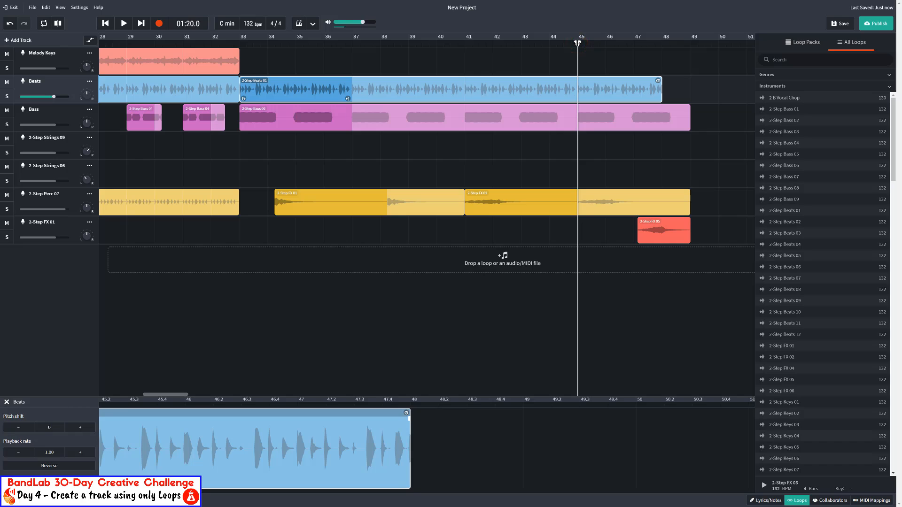
{"action": "key", "text": "space"}
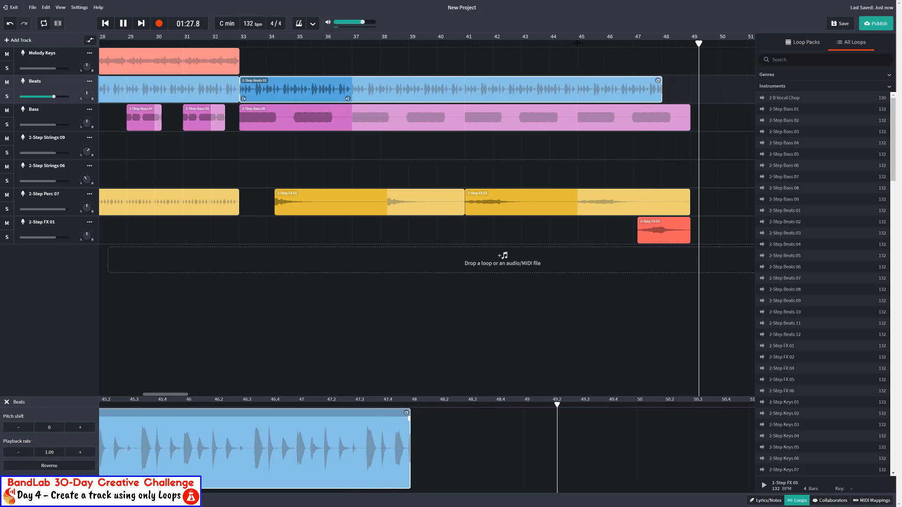
{"action": "key", "text": "space"}
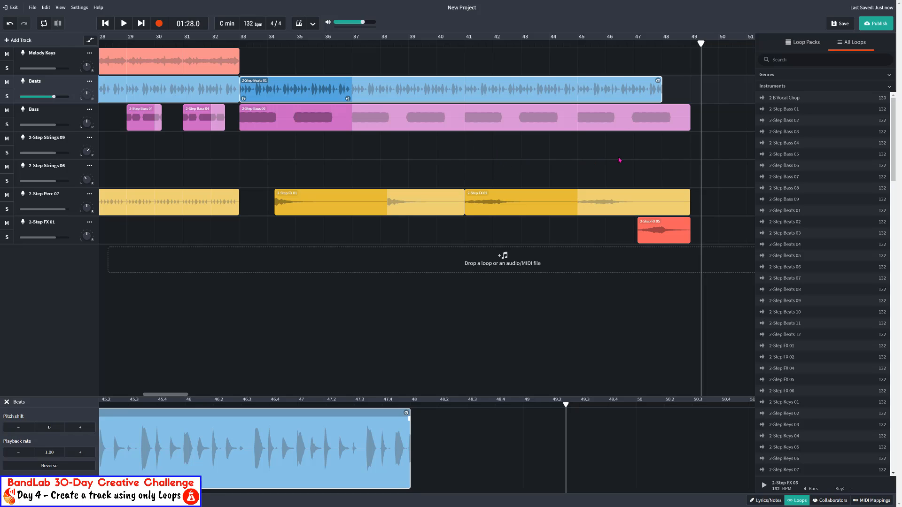
Step: Browse the full loop list for further loops and audition 80's Thin Shred Lead 01
{"action": "scroll", "coordinate": [812, 235], "scroll_direction": "down", "scroll_amount": 6}
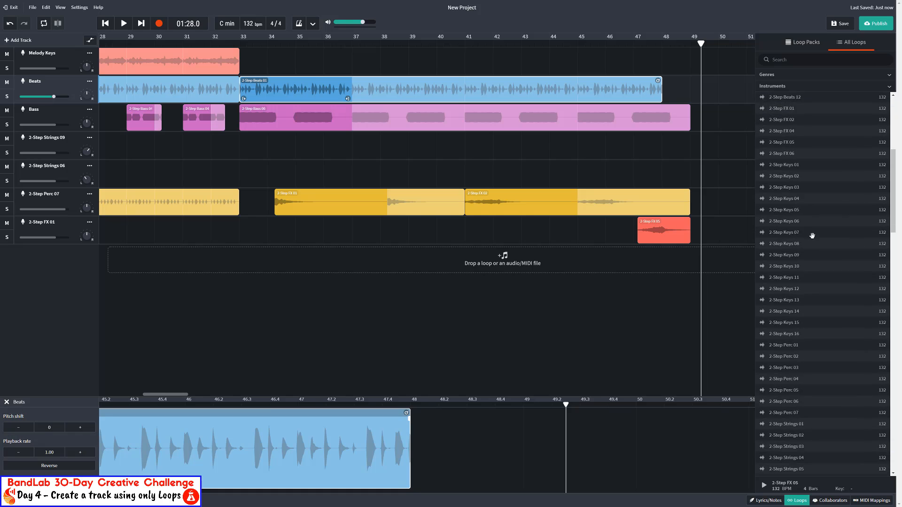
{"action": "scroll", "coordinate": [812, 234], "scroll_direction": "down", "scroll_amount": 4}
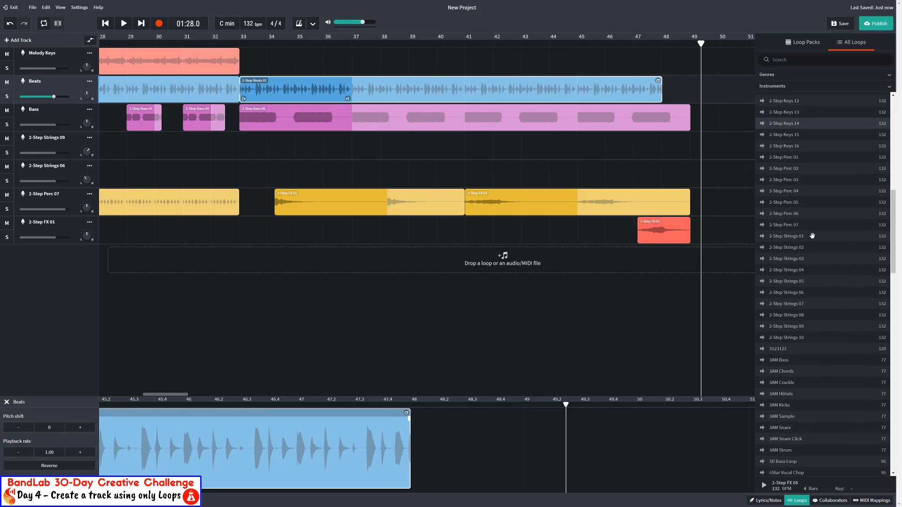
{"action": "scroll", "coordinate": [812, 235], "scroll_direction": "down", "scroll_amount": 4}
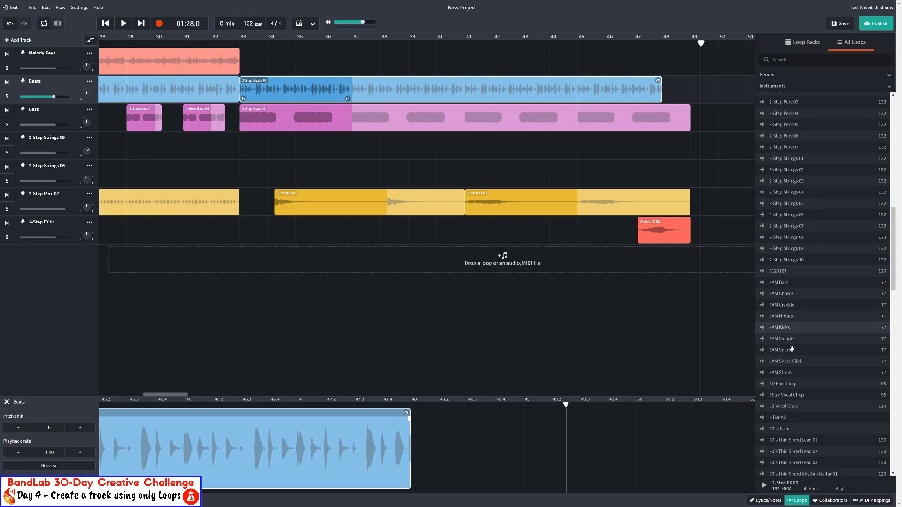
{"action": "scroll", "coordinate": [791, 346], "scroll_direction": "down", "scroll_amount": 2}
{"action": "scroll", "coordinate": [791, 348], "scroll_direction": "down", "scroll_amount": 12}
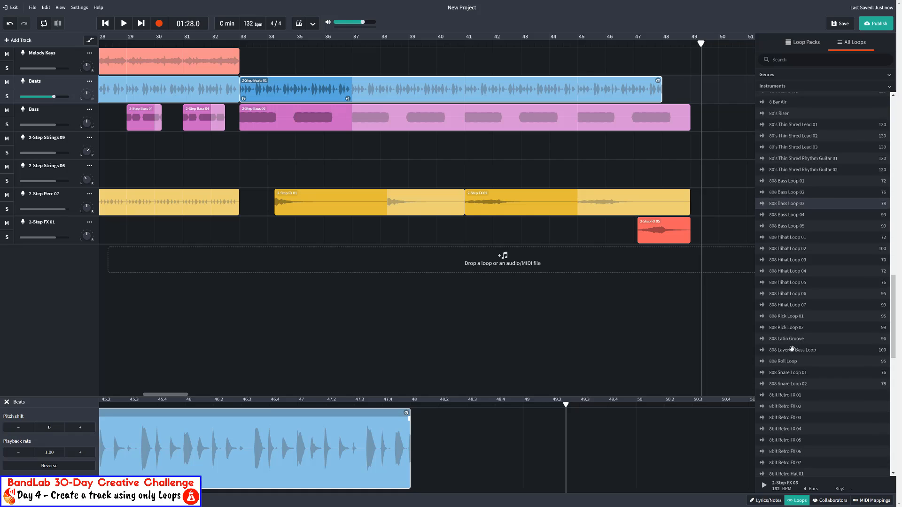
{"action": "scroll", "coordinate": [792, 348], "scroll_direction": "up", "scroll_amount": 10}
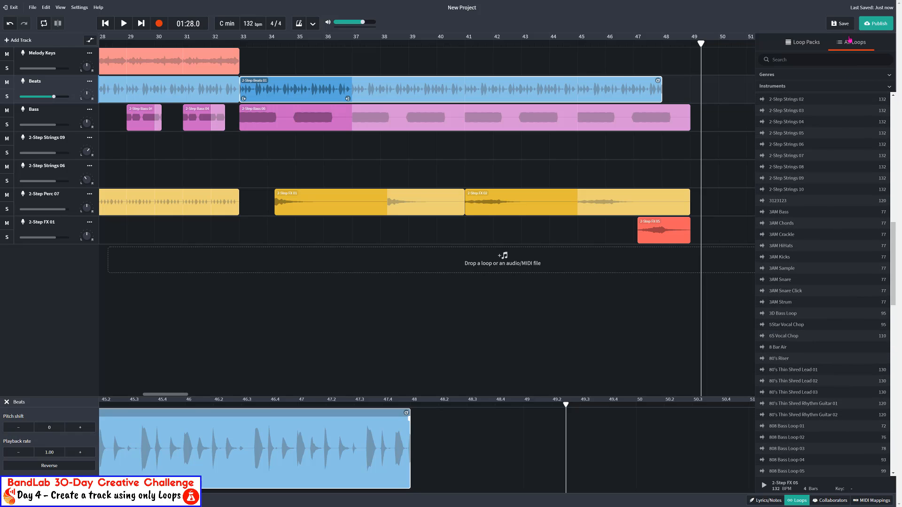
{"action": "left_click", "coordinate": [791, 370]}
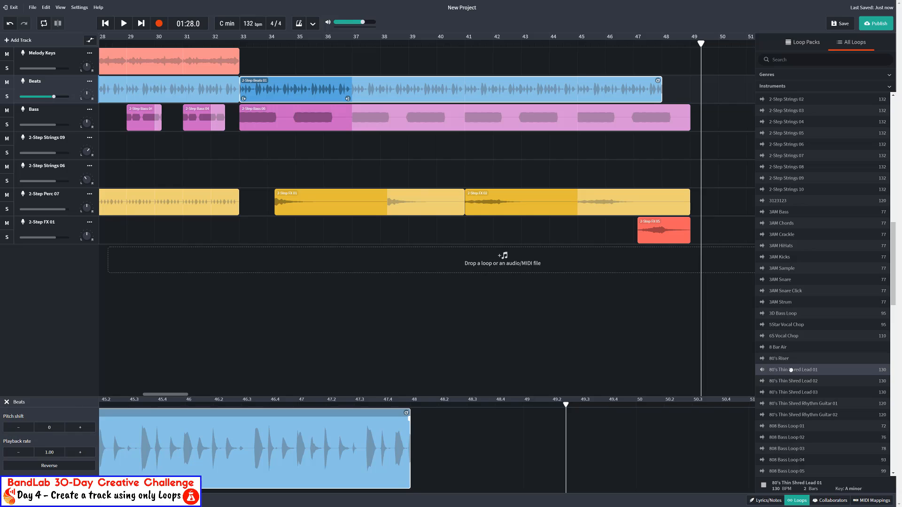
{"action": "left_click", "coordinate": [791, 370]}
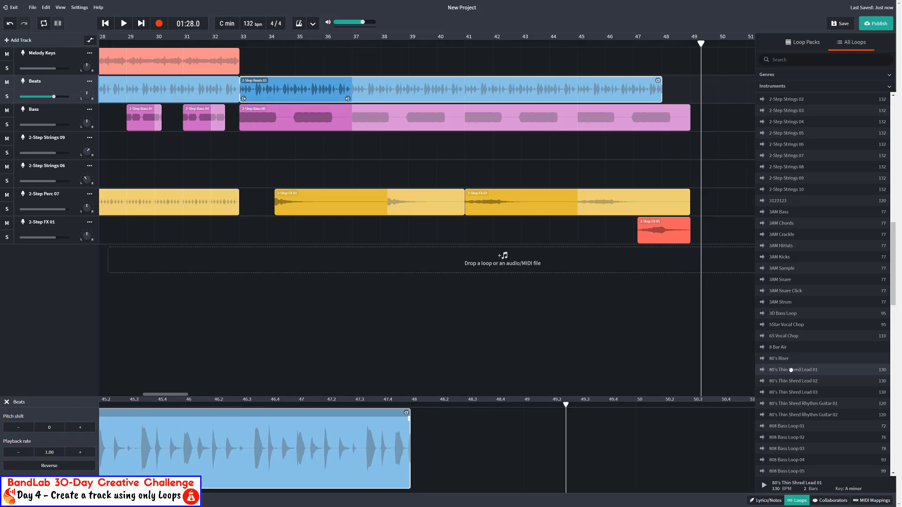
{"action": "scroll", "coordinate": [791, 370], "scroll_direction": "down", "scroll_amount": 5}
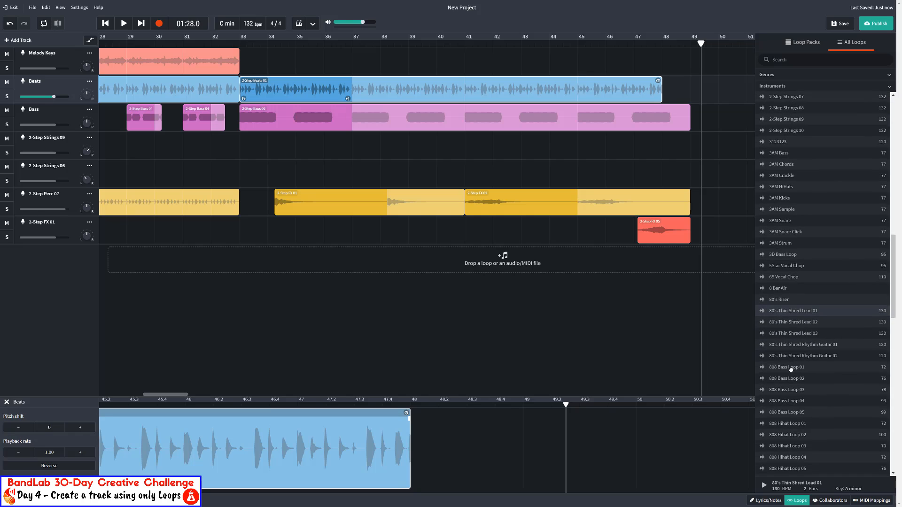
{"action": "scroll", "coordinate": [791, 369], "scroll_direction": "down", "scroll_amount": 5}
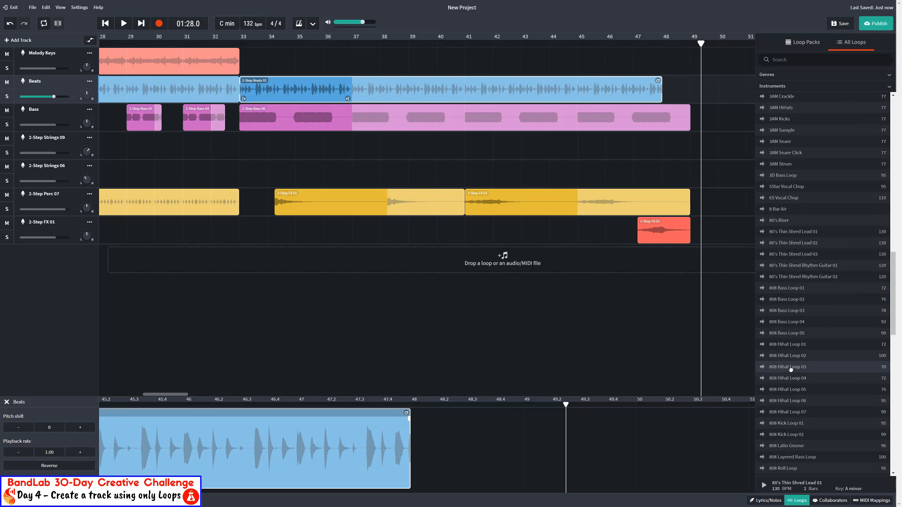
{"action": "scroll", "coordinate": [791, 370], "scroll_direction": "down", "scroll_amount": 1}
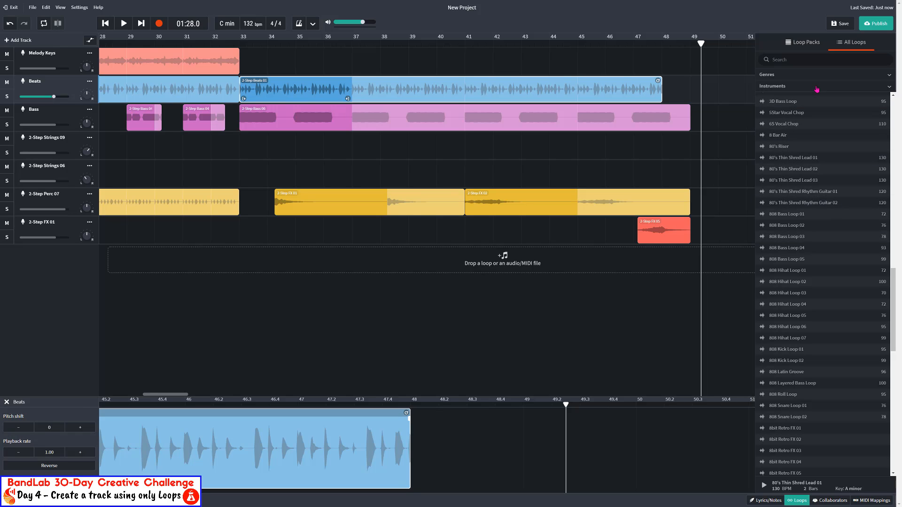
Step: Find the 2-Step Garage pack among the loop packs and open its loops
{"action": "left_click", "coordinate": [806, 43]}
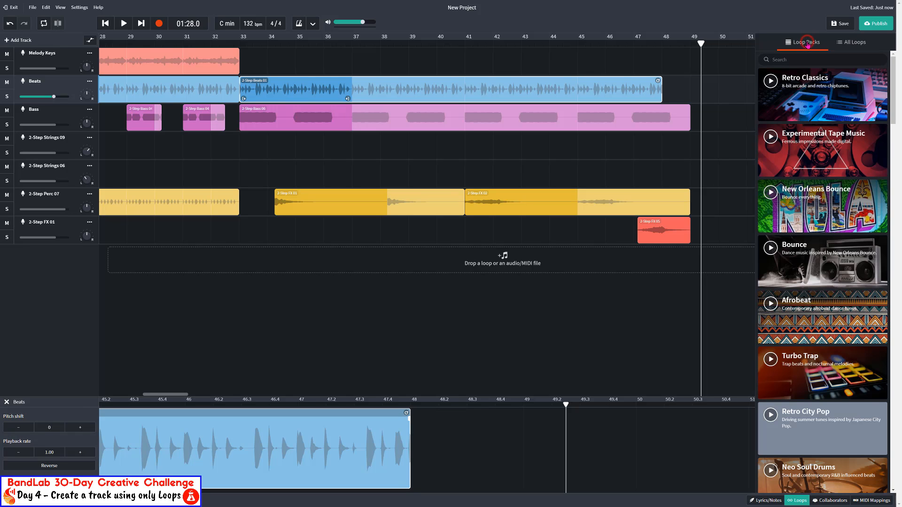
{"action": "scroll", "coordinate": [807, 325], "scroll_direction": "down", "scroll_amount": 10}
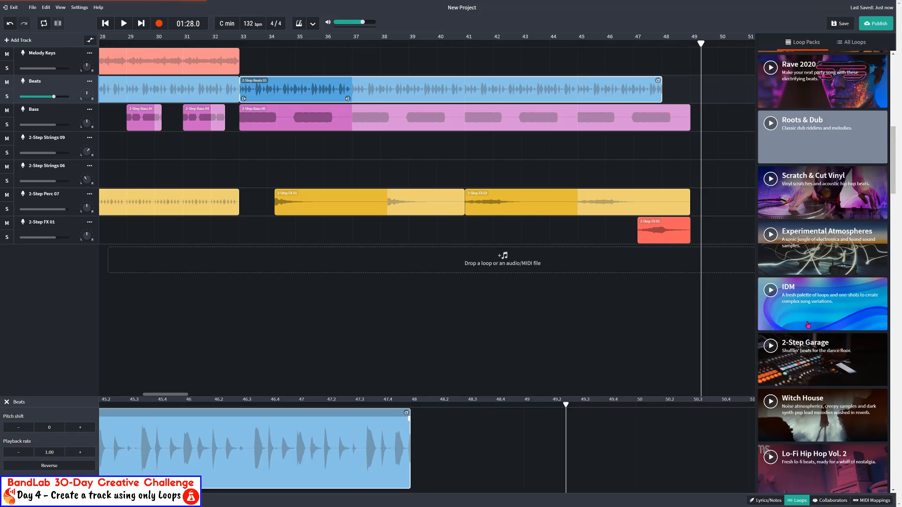
{"action": "left_click", "coordinate": [804, 291]}
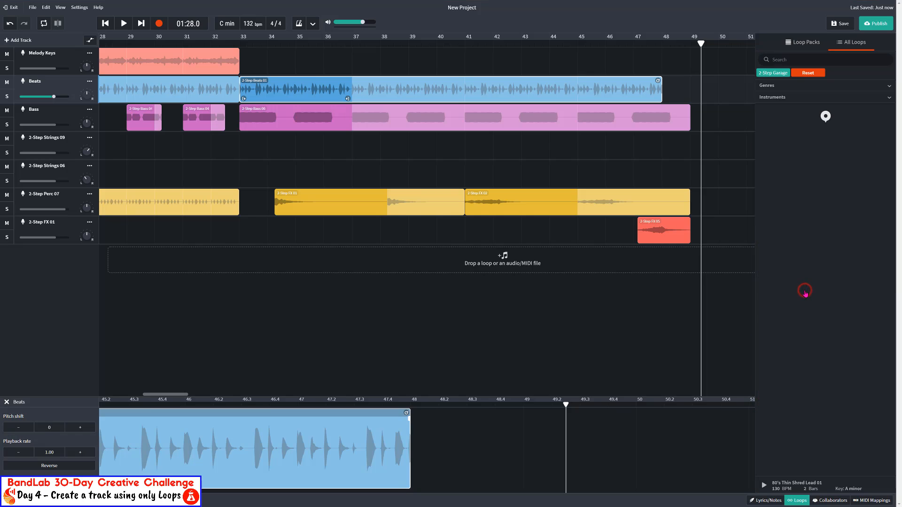
Step: Clear the pack filter from the loop list, audition 2-Step Keys 03 and place it on the Melody Keys track at bar 41
{"action": "left_click", "coordinate": [815, 75]}
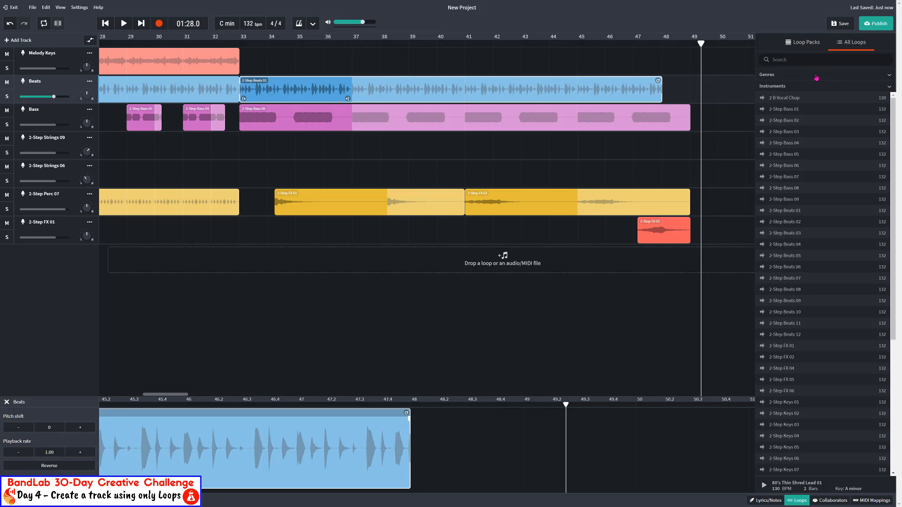
{"action": "scroll", "coordinate": [813, 211], "scroll_direction": "down", "scroll_amount": 3}
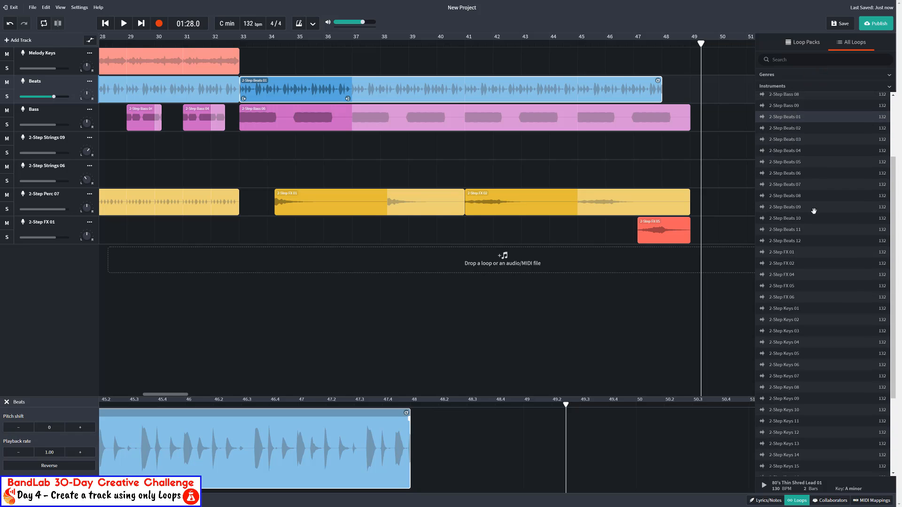
{"action": "scroll", "coordinate": [814, 211], "scroll_direction": "down", "scroll_amount": 3}
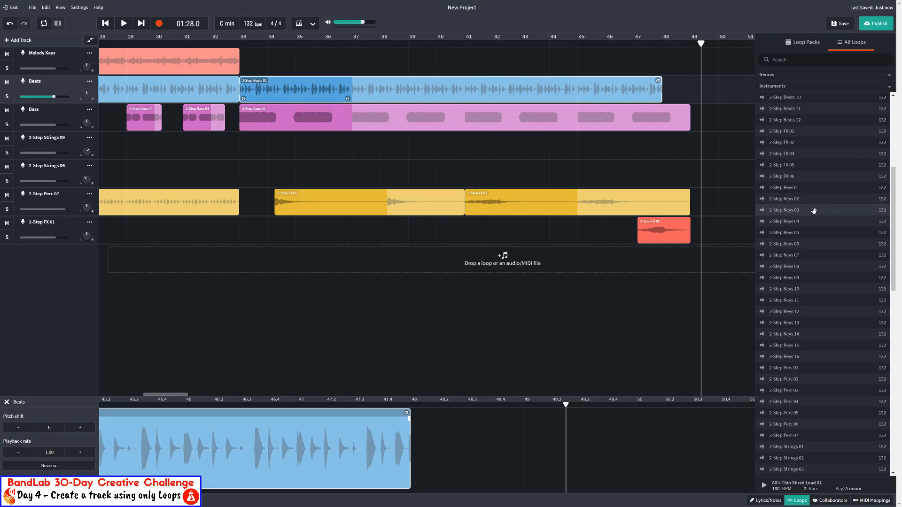
{"action": "left_click", "coordinate": [813, 211]}
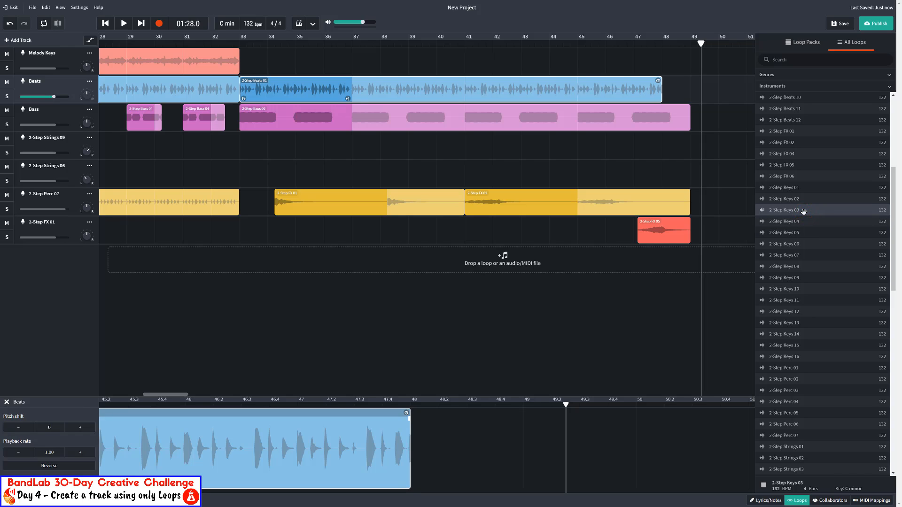
{"action": "left_click_drag", "start_coordinate": [803, 212], "coordinate": [478, 63]}
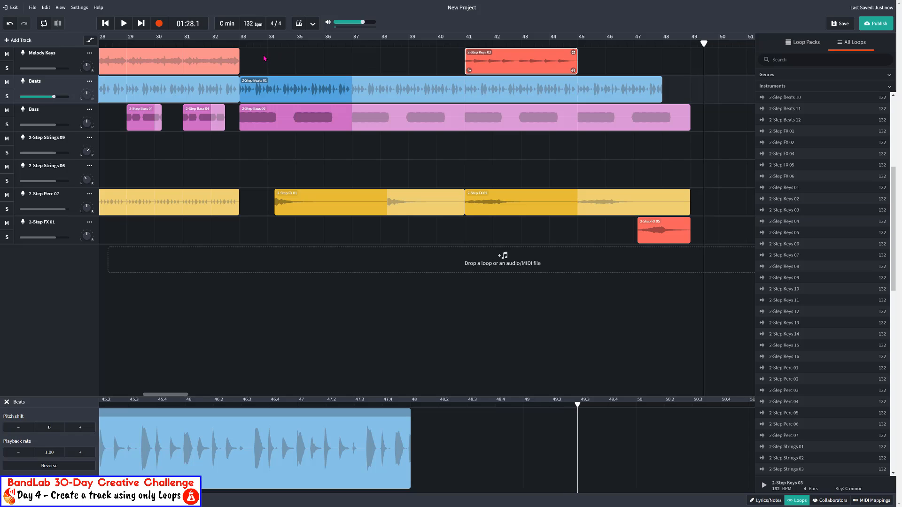
Step: Play the arrangement from bar 37 through the 2-Step Keys 03 region to hear it with the beats and bass
{"action": "left_click", "coordinate": [239, 44]}
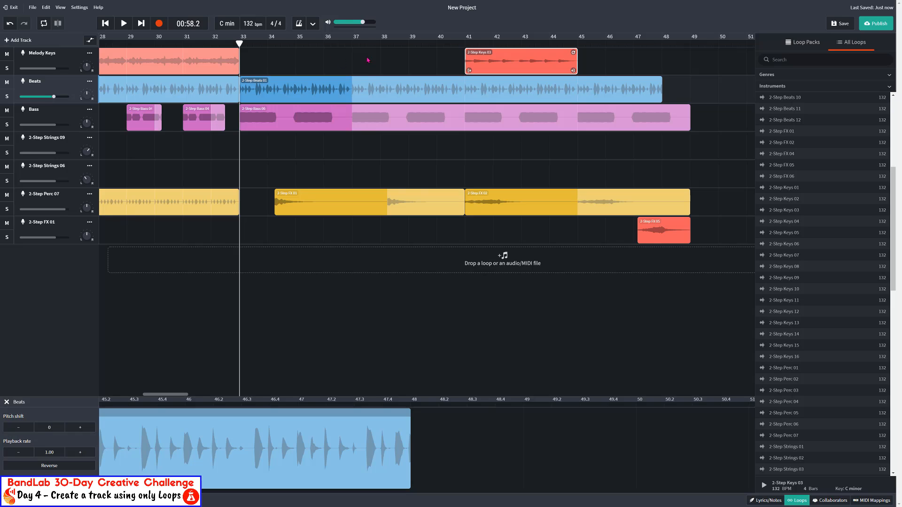
{"action": "left_click", "coordinate": [465, 44]}
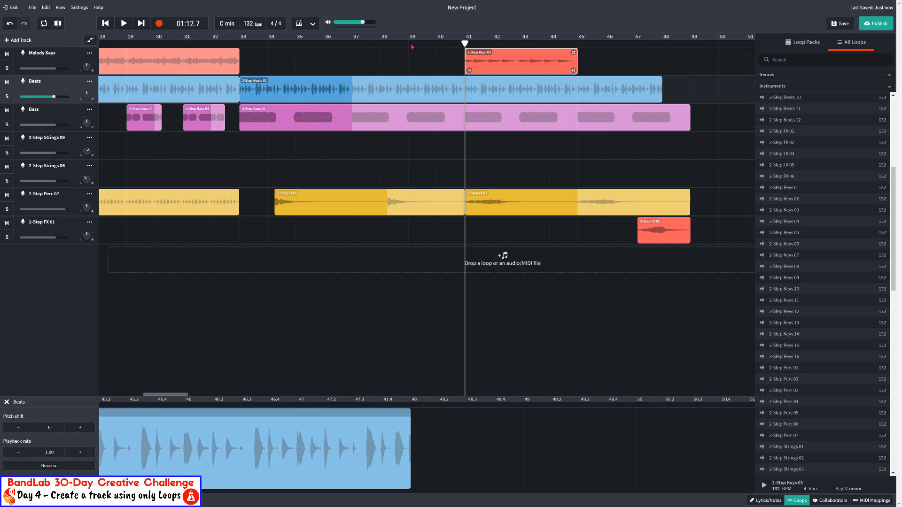
{"action": "left_click", "coordinate": [352, 44]}
{"action": "key", "text": "space"}
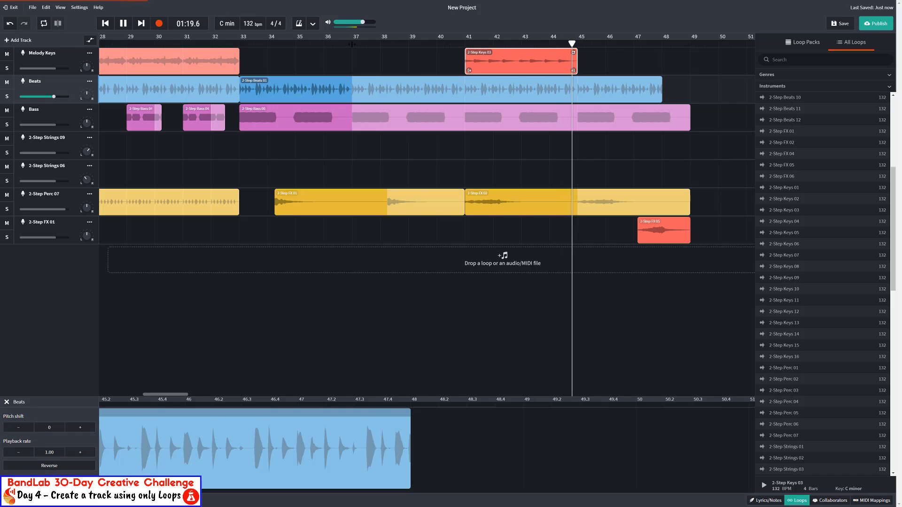
{"action": "key", "text": "space"}
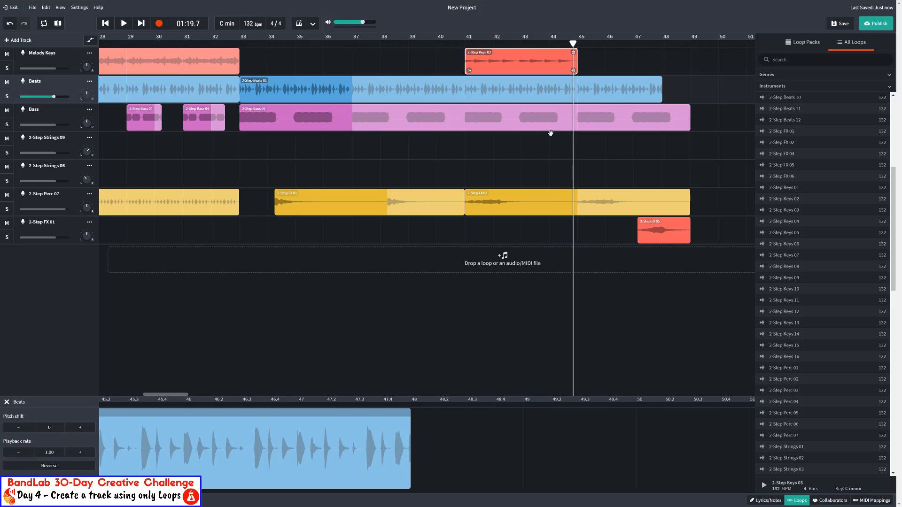
Step: Shorten the bass loop that starts at bar 33 so it ends at bar 41, and play from bar 37 past bar 45
{"action": "left_click", "coordinate": [548, 115]}
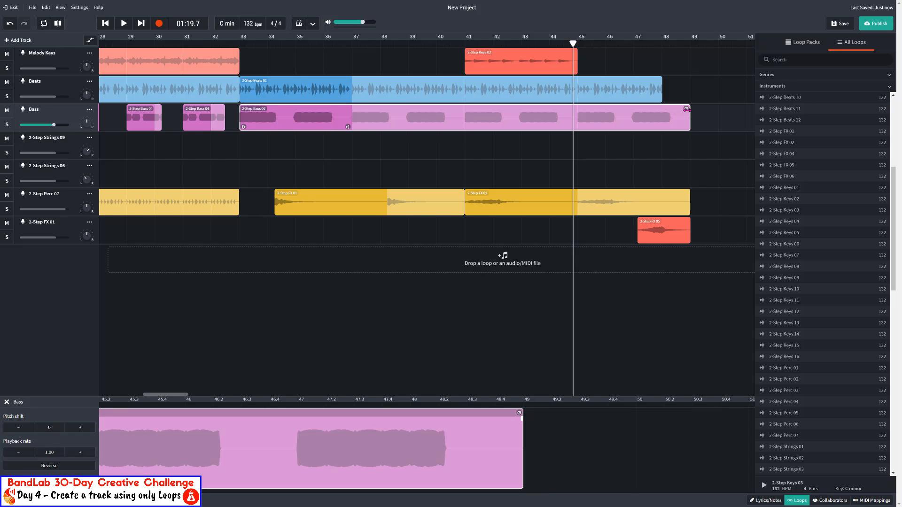
{"action": "left_click_drag", "start_coordinate": [687, 108], "coordinate": [472, 124]}
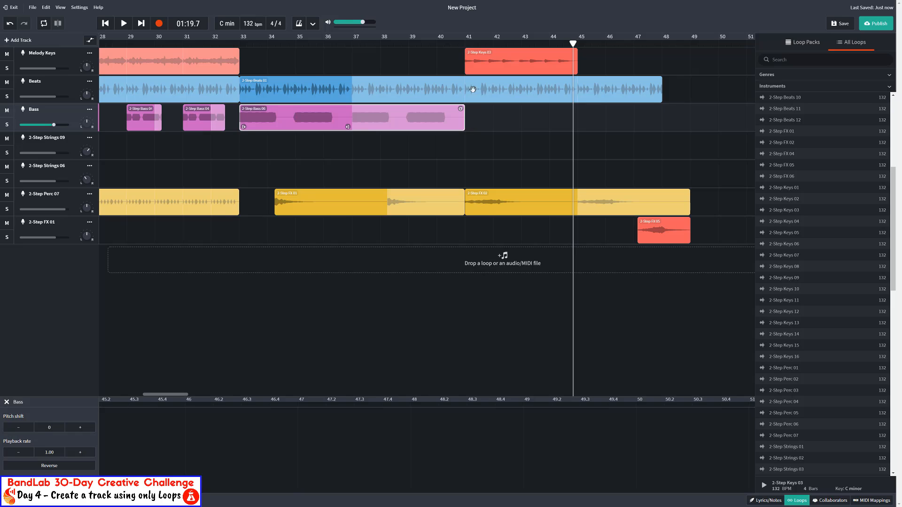
{"action": "left_click", "coordinate": [466, 44]}
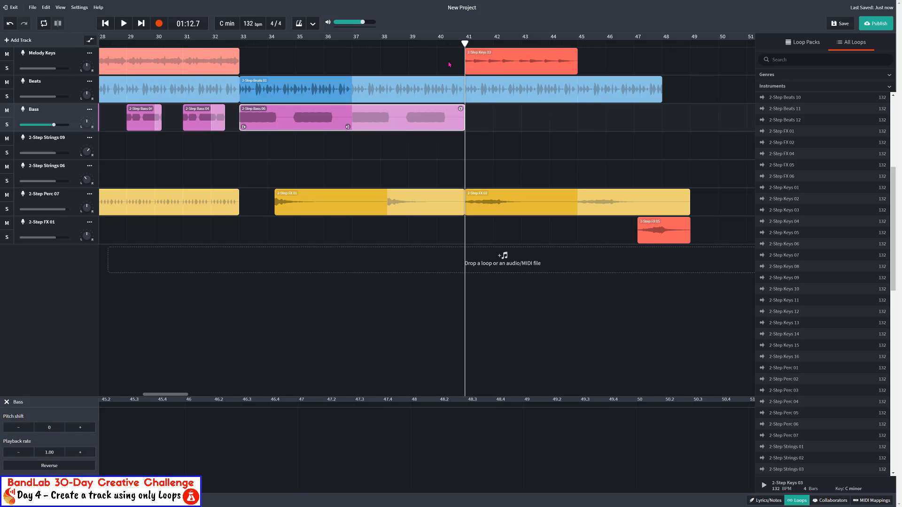
{"action": "left_click", "coordinate": [351, 45]}
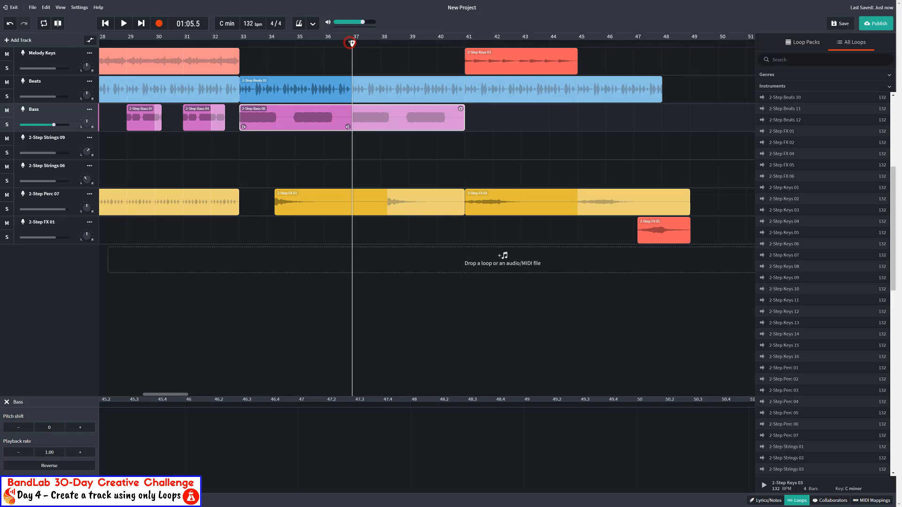
{"action": "key", "text": "space"}
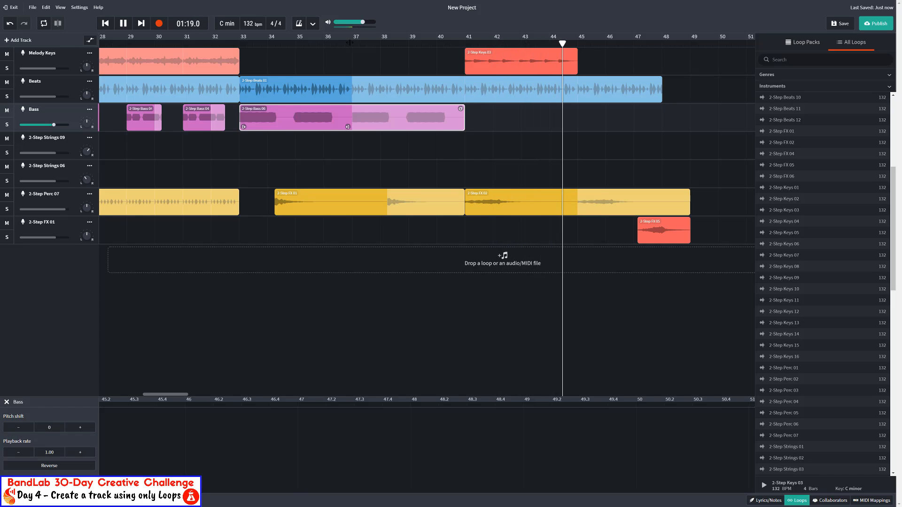
{"action": "key", "text": "space"}
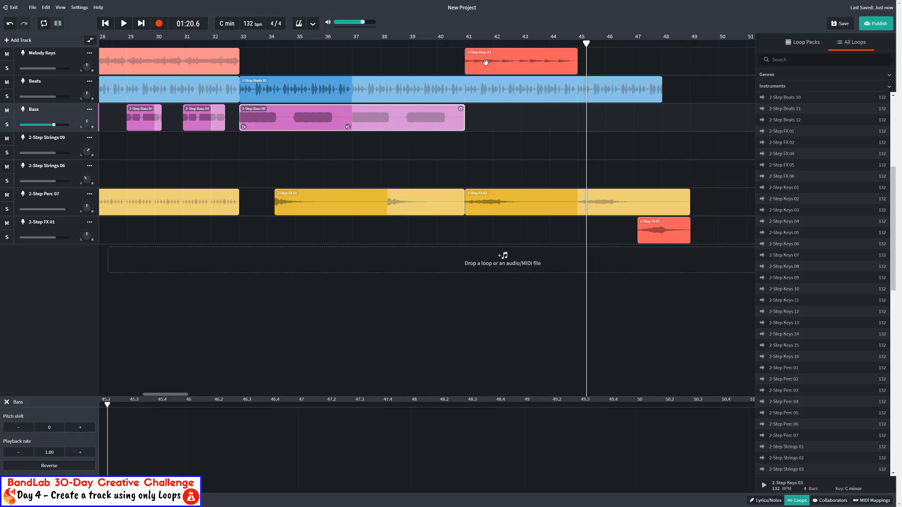
{"action": "left_click", "coordinate": [516, 66]}
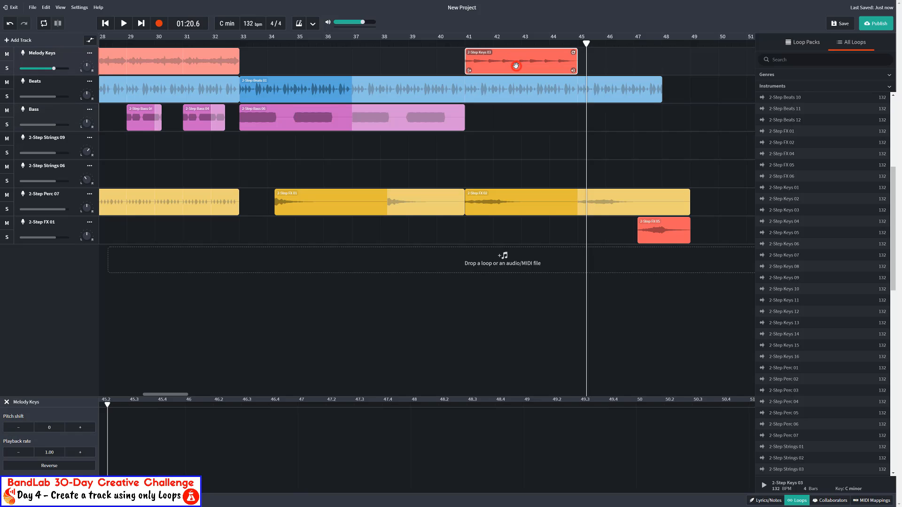
{"action": "right_click", "coordinate": [516, 65]}
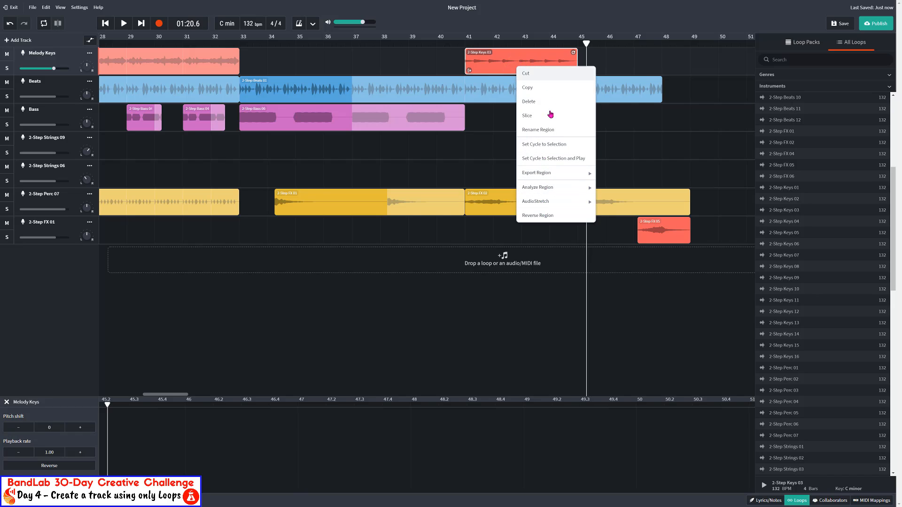
{"action": "left_click", "coordinate": [480, 61]}
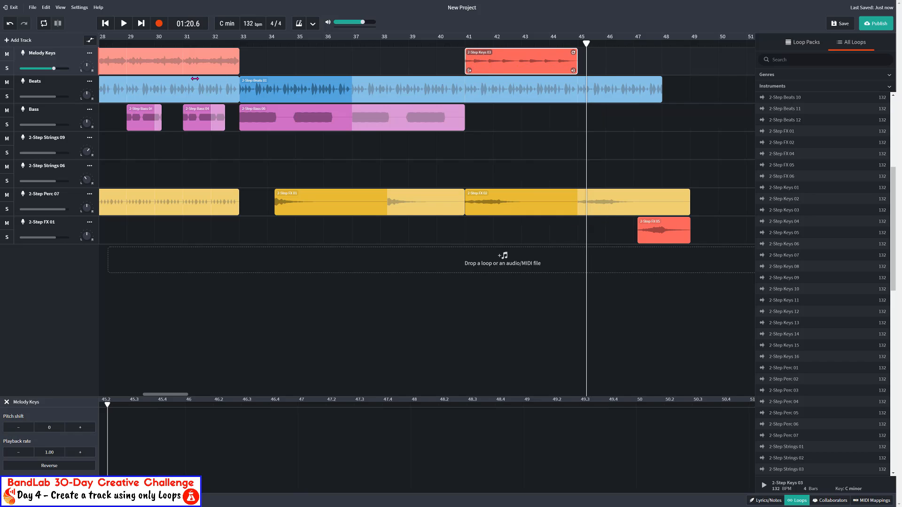
Step: Show track automation, try Pan as the Melody Keys automation parameter and return it to Volume
{"action": "mouse_move", "coordinate": [63, 70]}
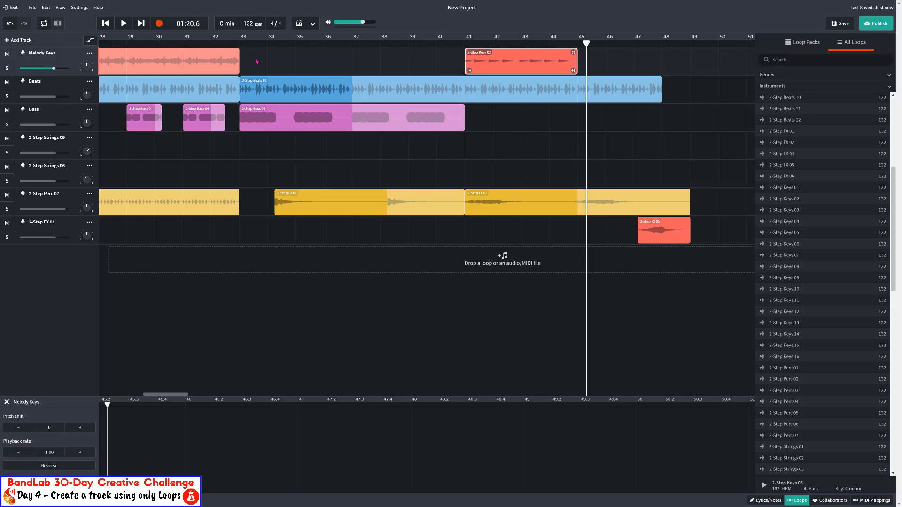
{"action": "left_click", "coordinate": [91, 43]}
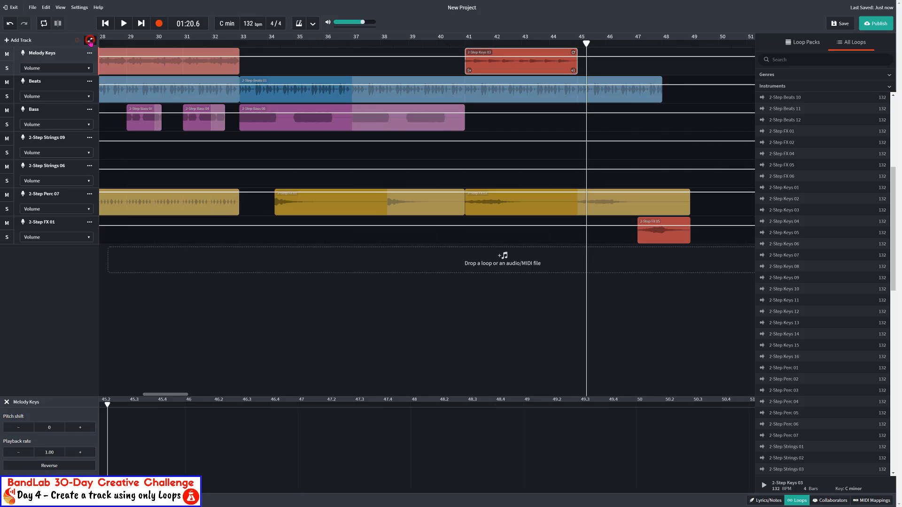
{"action": "left_click", "coordinate": [35, 70]}
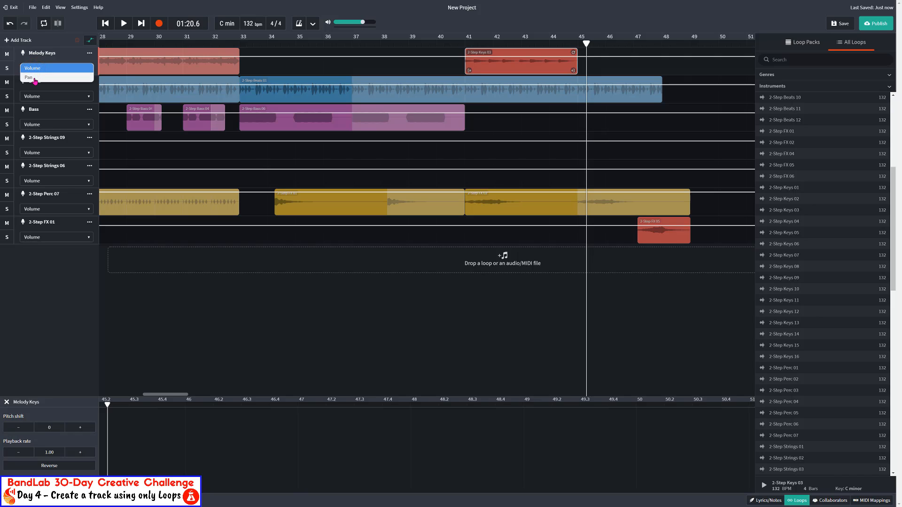
{"action": "left_click", "coordinate": [35, 78]}
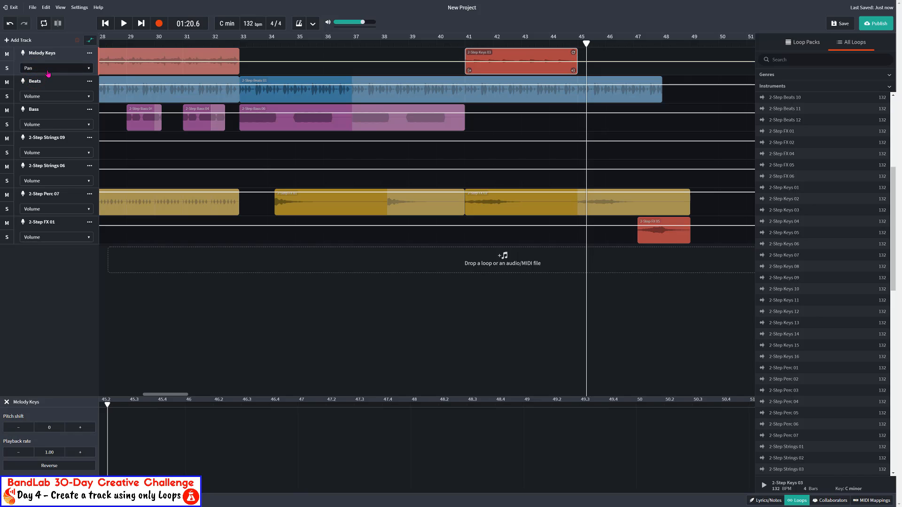
{"action": "left_click", "coordinate": [51, 68]}
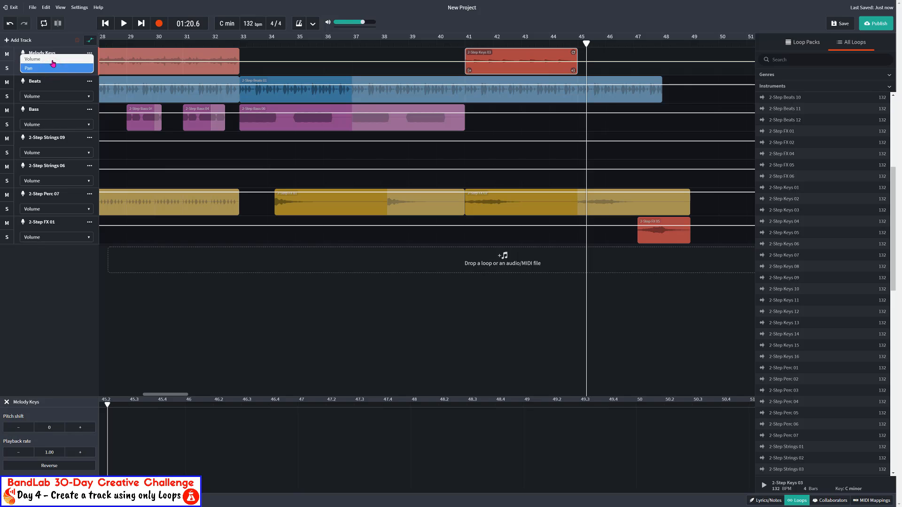
{"action": "left_click", "coordinate": [52, 61]}
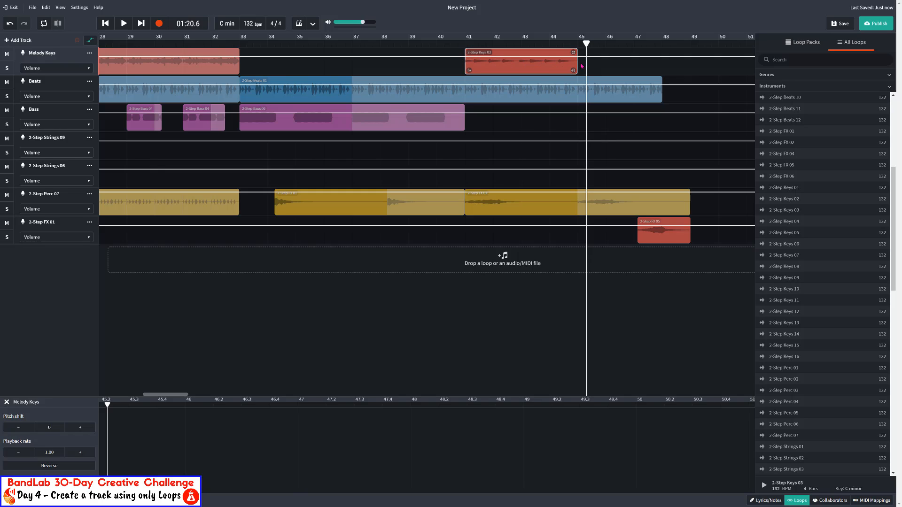
Step: Add Melody Keys volume automation points just before bar 41 and just after bar 45, adjusting the second to about +0.1 dB
{"action": "left_click", "coordinate": [457, 56]}
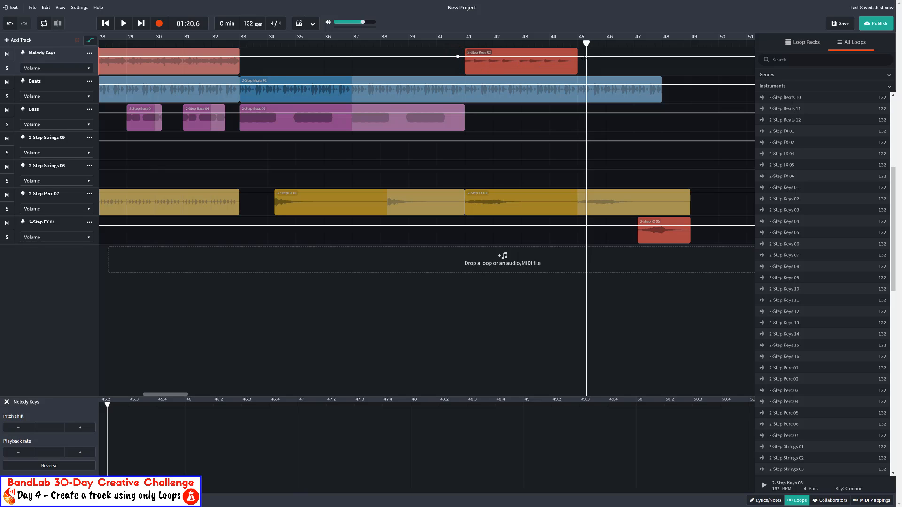
{"action": "left_click_drag", "start_coordinate": [581, 57], "coordinate": [582, 57]}
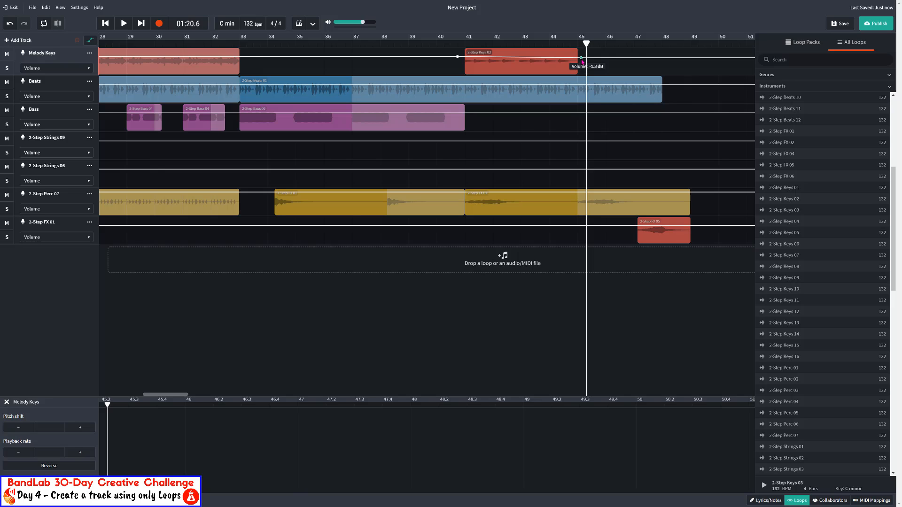
{"action": "left_click", "coordinate": [9, 23]}
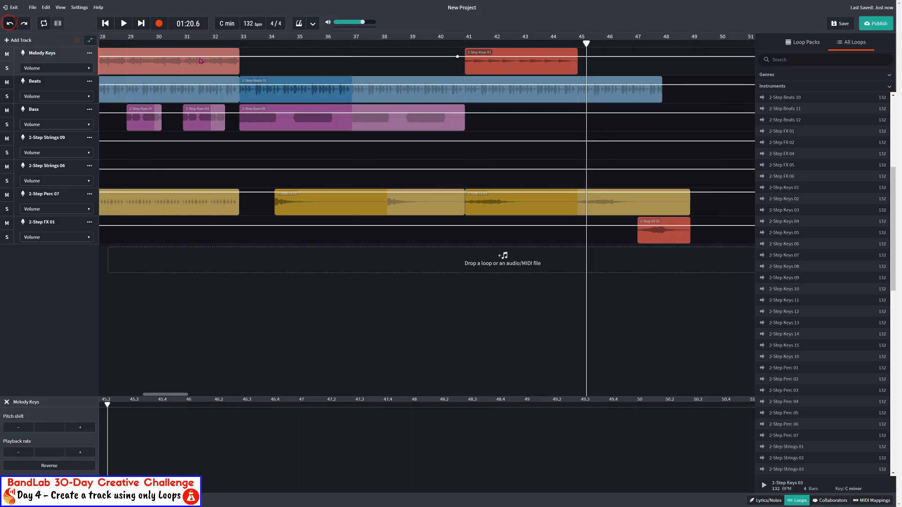
{"action": "left_click", "coordinate": [581, 57]}
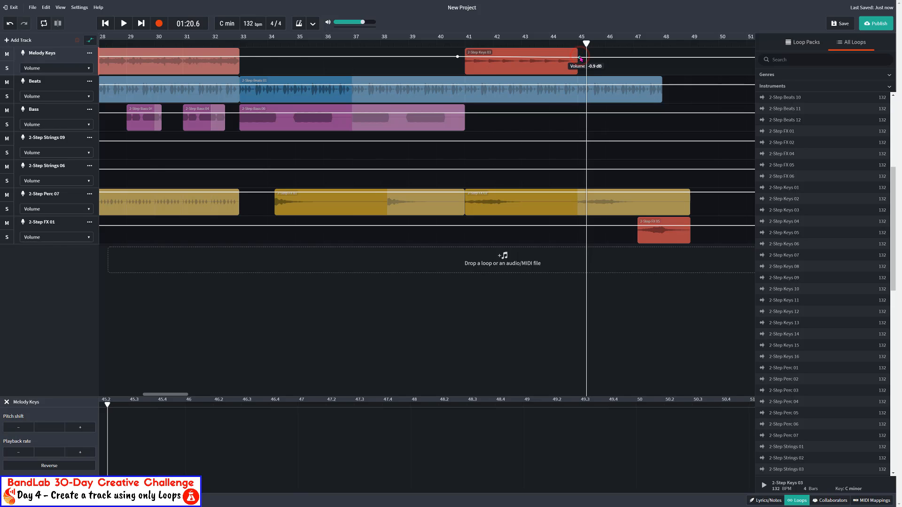
{"action": "left_click", "coordinate": [580, 58]}
{"action": "left_click_drag", "start_coordinate": [580, 59], "coordinate": [580, 59]}
{"action": "left_click_drag", "start_coordinate": [581, 59], "coordinate": [581, 57]}
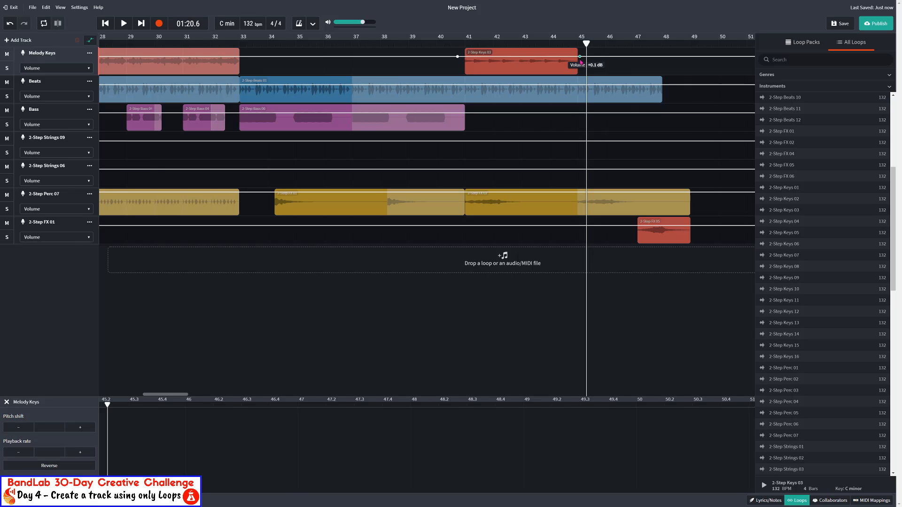
Step: Add two Melody Keys volume points around bar 40 and raise the point just before bar 41 to ramp the volume up
{"action": "left_click", "coordinate": [442, 57]}
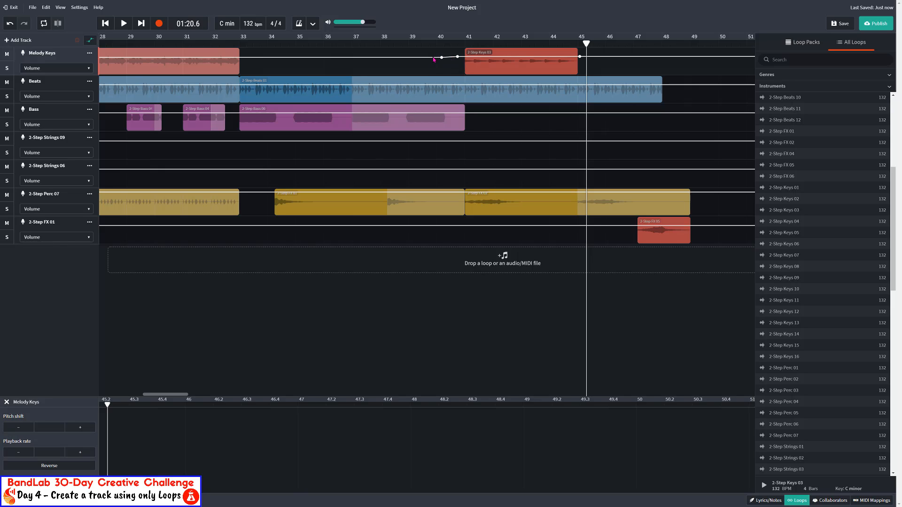
{"action": "left_click", "coordinate": [433, 58]}
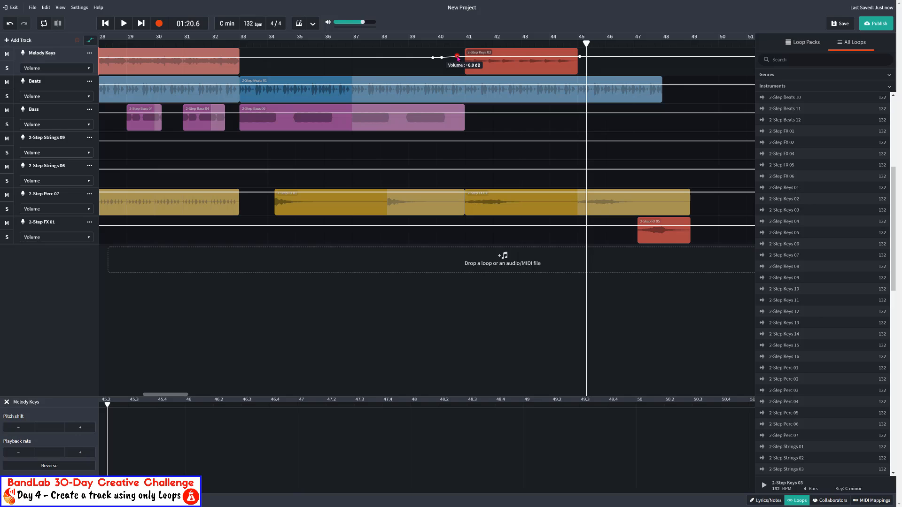
{"action": "left_click_drag", "start_coordinate": [458, 56], "coordinate": [456, 49]}
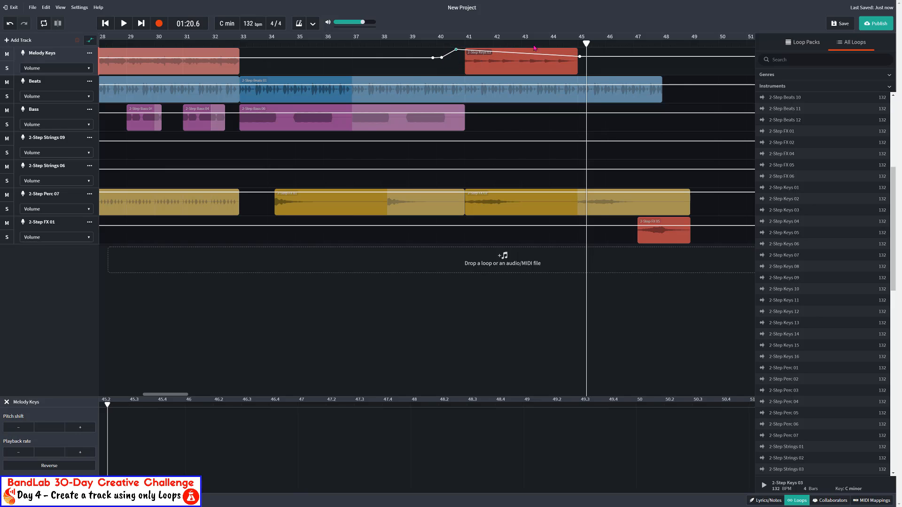
Step: Add another Melody Keys volume point at about bar 45.5 and fine-tune its level to near 0 dB
{"action": "left_click", "coordinate": [593, 58]}
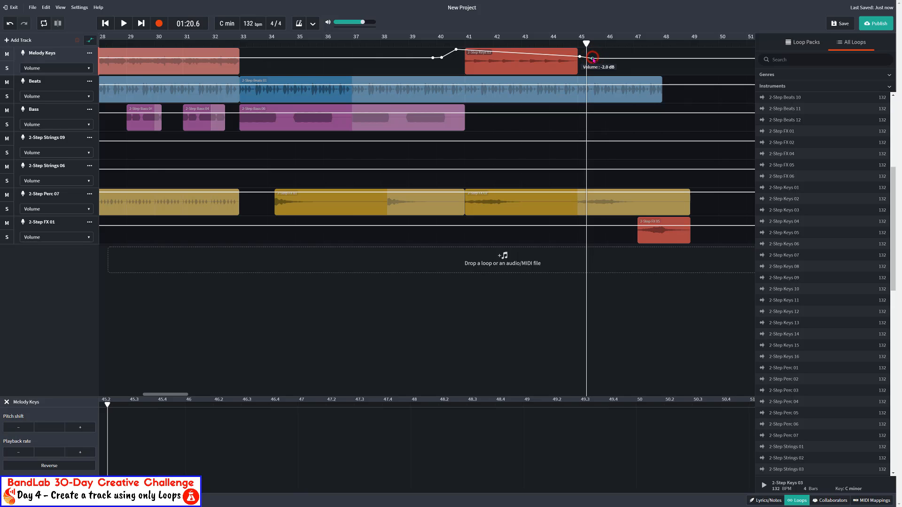
{"action": "left_click_drag", "start_coordinate": [593, 59], "coordinate": [593, 58]}
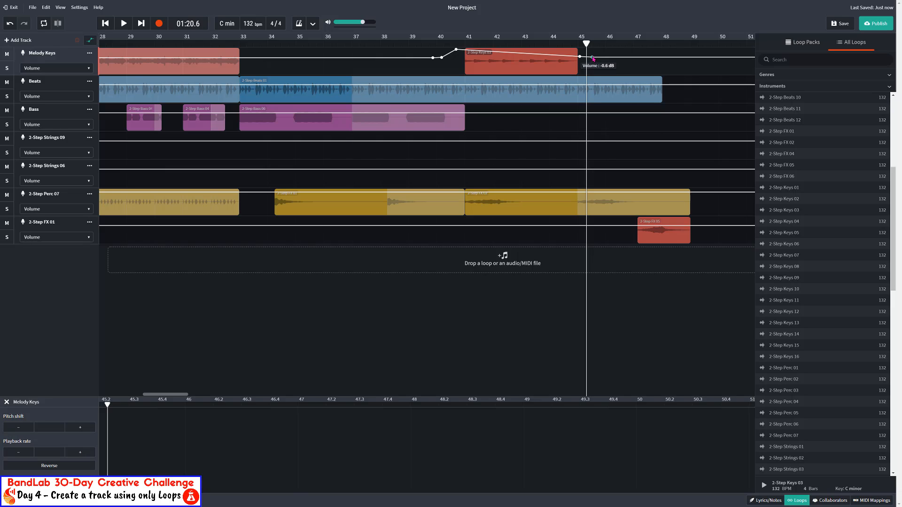
{"action": "left_click_drag", "start_coordinate": [592, 58], "coordinate": [592, 58]}
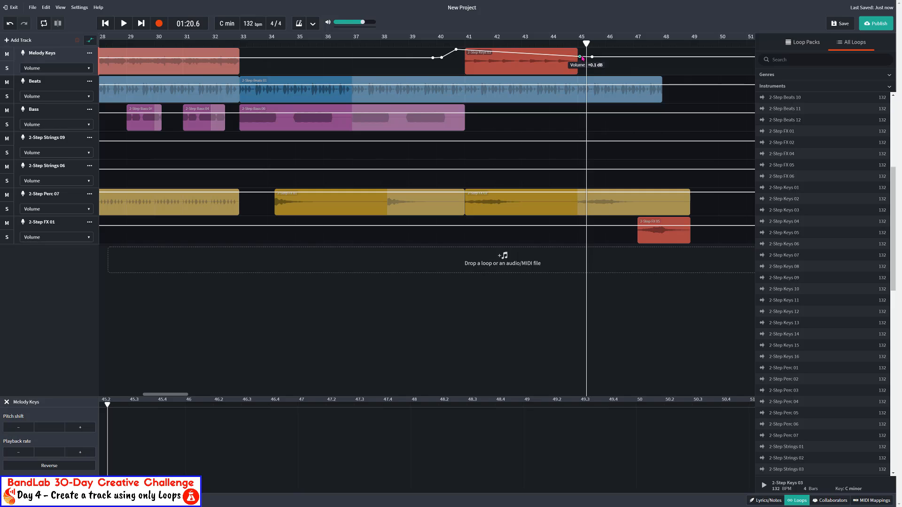
Step: Raise the Melody Keys volume point at the end of 2-Step Keys 03 to hold the boost, and play back from about bar 37
{"action": "left_click_drag", "start_coordinate": [581, 58], "coordinate": [579, 42]}
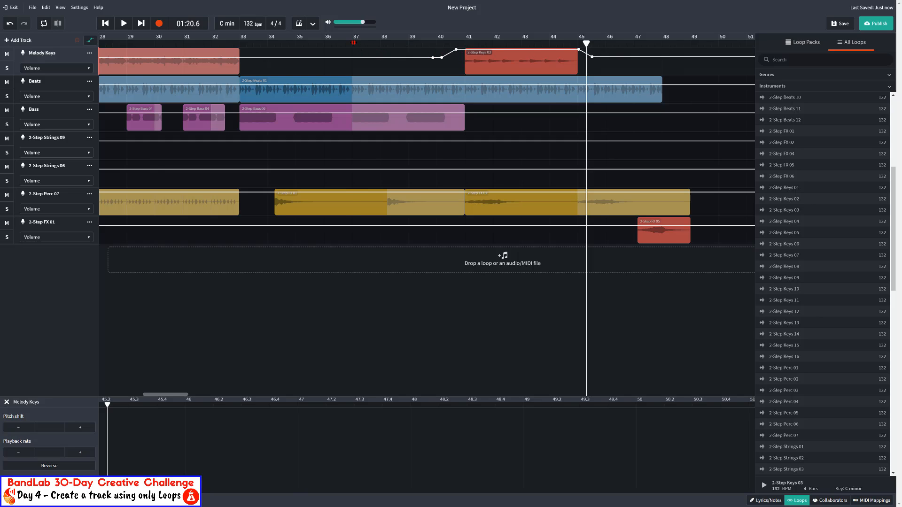
{"action": "left_click", "coordinate": [353, 42]}
{"action": "key", "text": "space"}
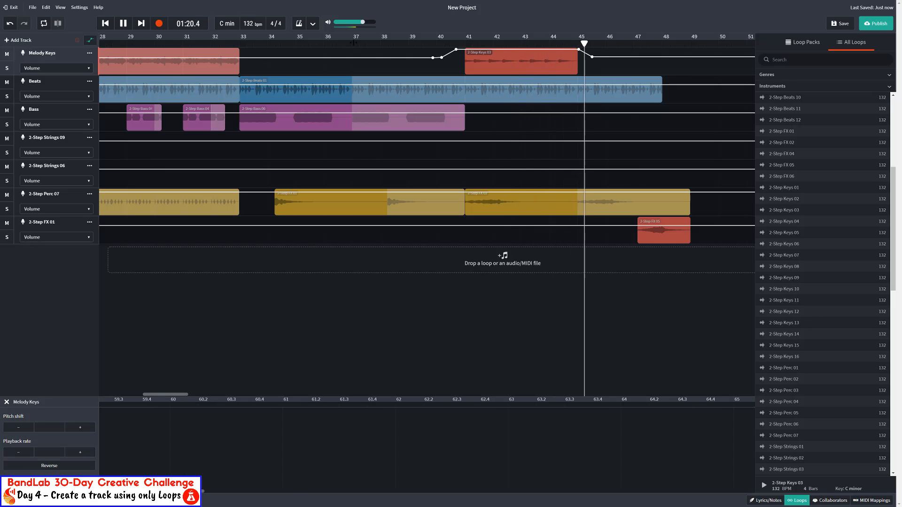
{"action": "key", "text": "space"}
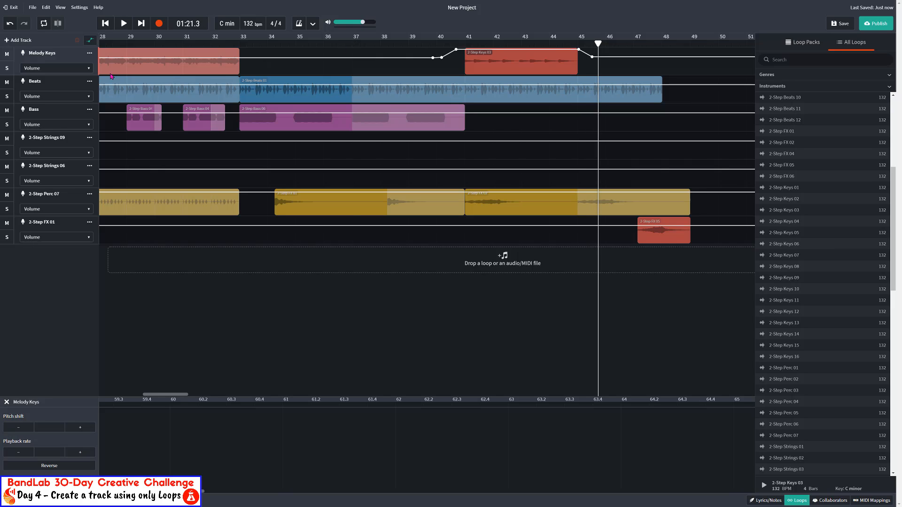
Step: Hide the track automation and play the section from about bar 40 to check the Melody Keys volume boost
{"action": "left_click", "coordinate": [91, 41]}
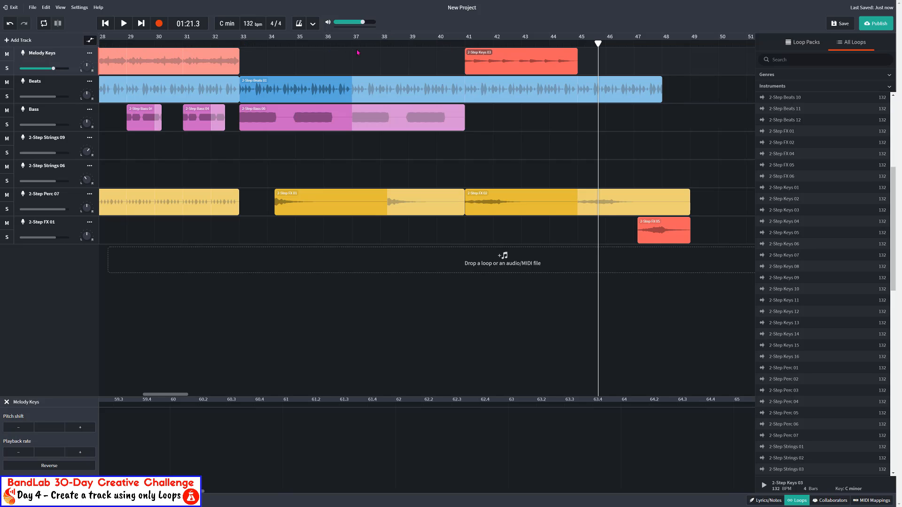
{"action": "left_click", "coordinate": [437, 45]}
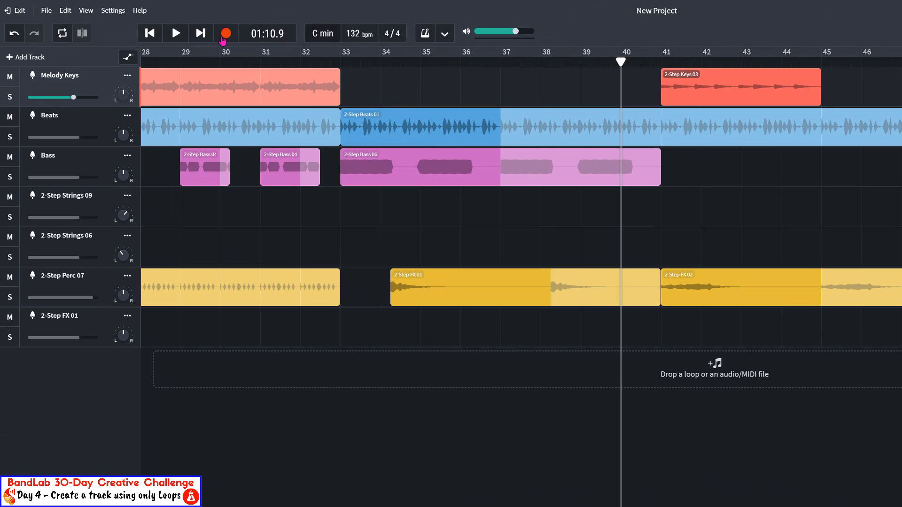
{"action": "left_click", "coordinate": [176, 34]}
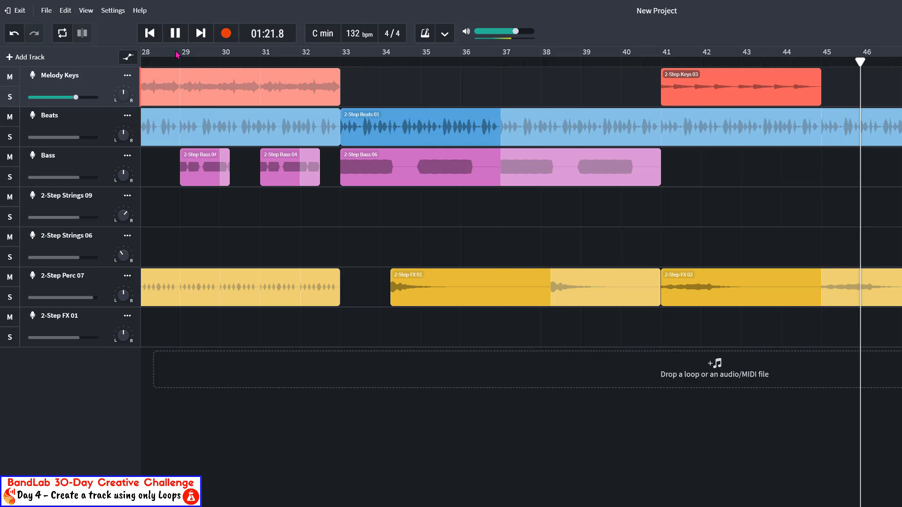
{"action": "left_click", "coordinate": [177, 36]}
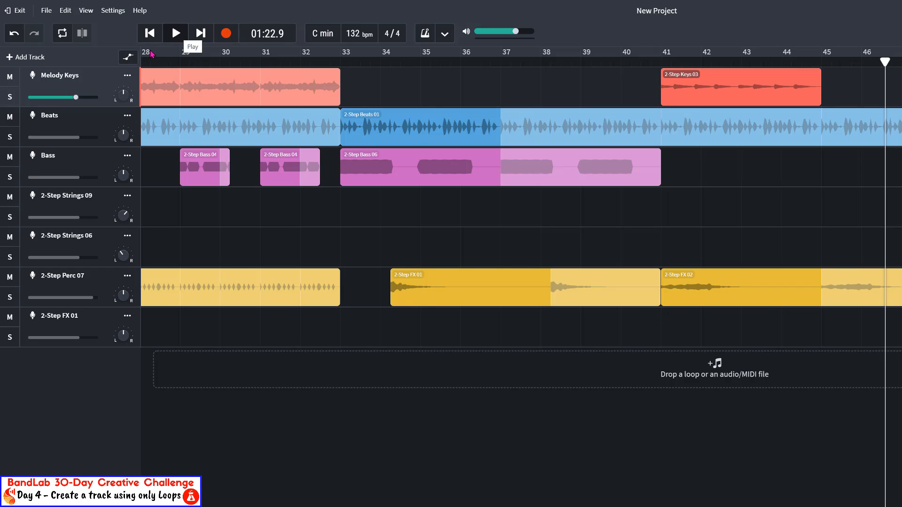
{"action": "left_click", "coordinate": [129, 57]}
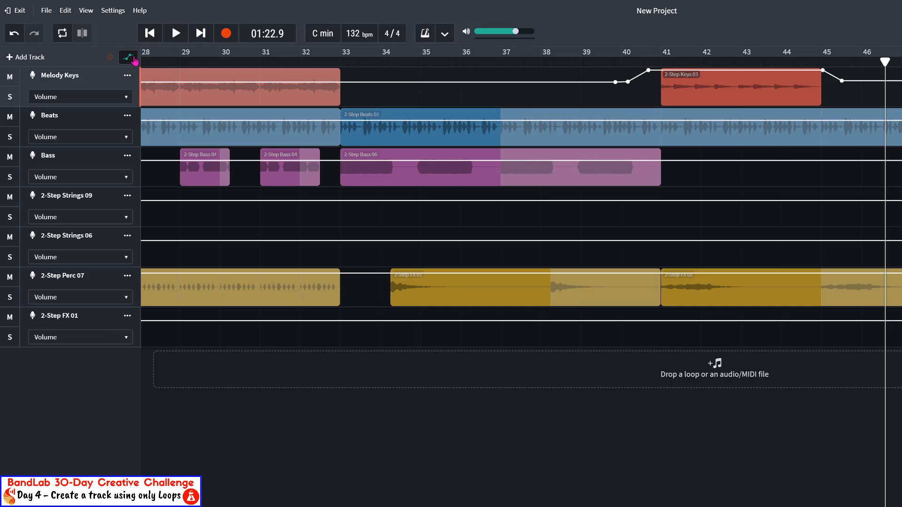
{"action": "left_click", "coordinate": [131, 58]}
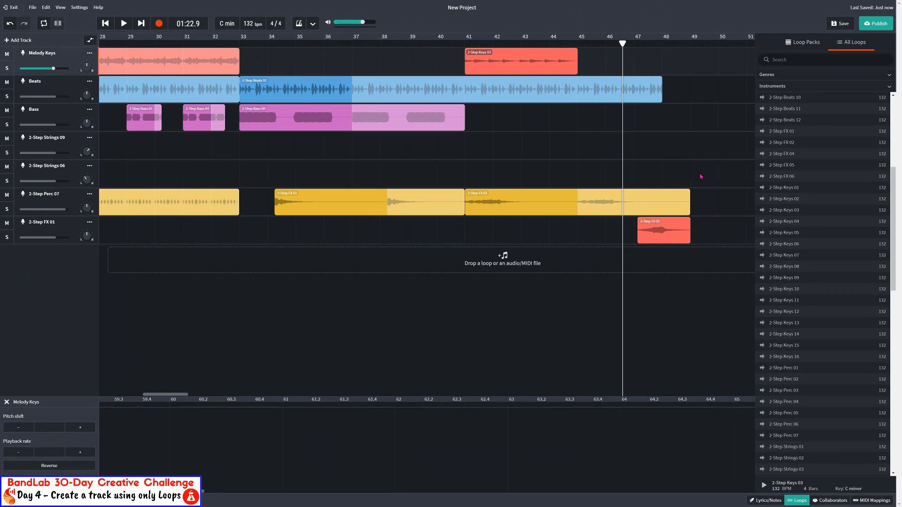
Step: Extend the looped 2-Step Keys 03 clip on Melody Keys to bar 49 and play back from bar 45
{"action": "scroll", "coordinate": [837, 246], "scroll_direction": "up", "scroll_amount": 5}
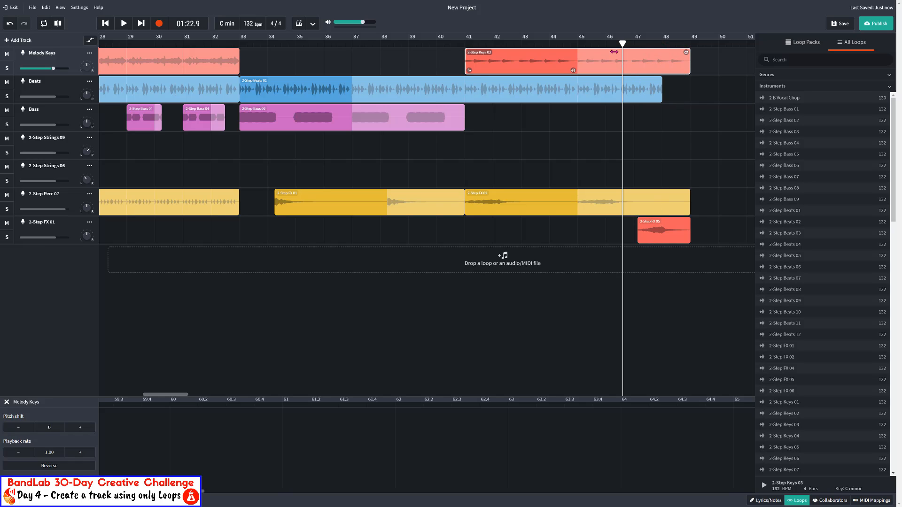
{"action": "left_click", "coordinate": [577, 45]}
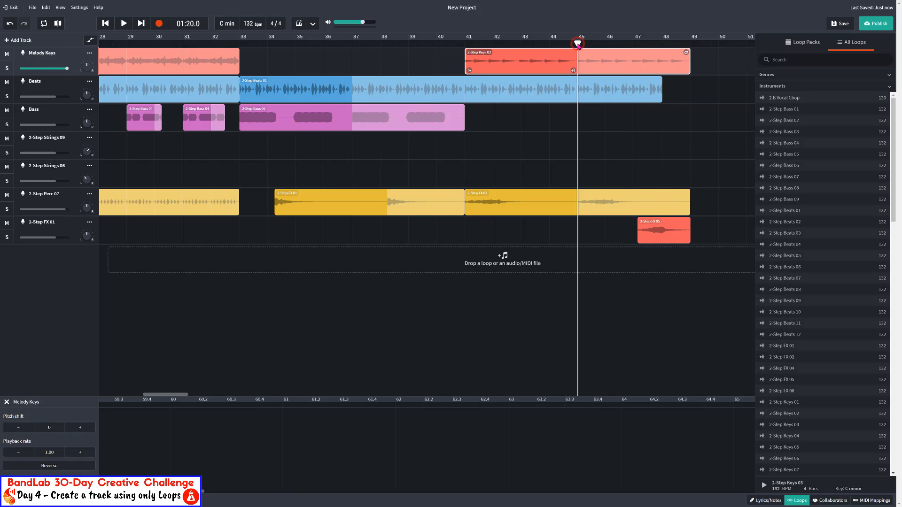
{"action": "key", "text": "space"}
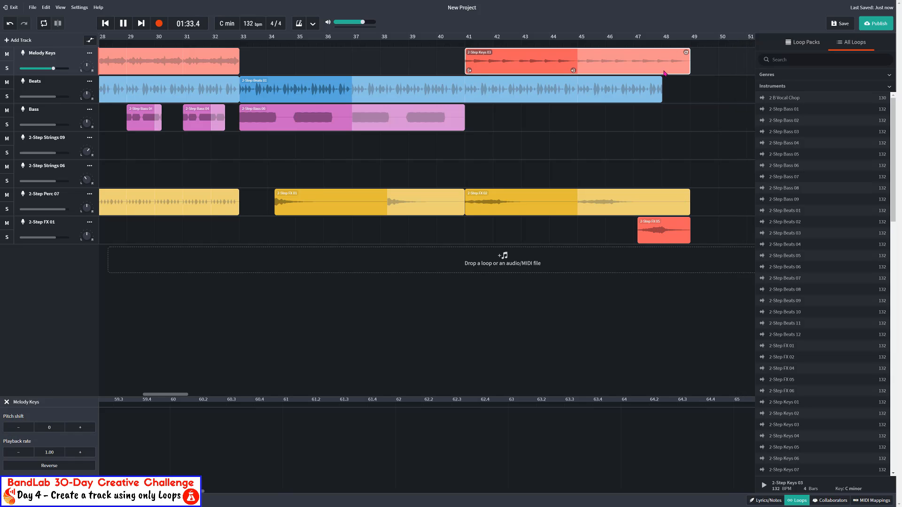
Step: Preview 2-Step Strings 03 and place it on the 2-Step Strings 09 track, starting at bar 45
{"action": "left_click", "coordinate": [465, 43]}
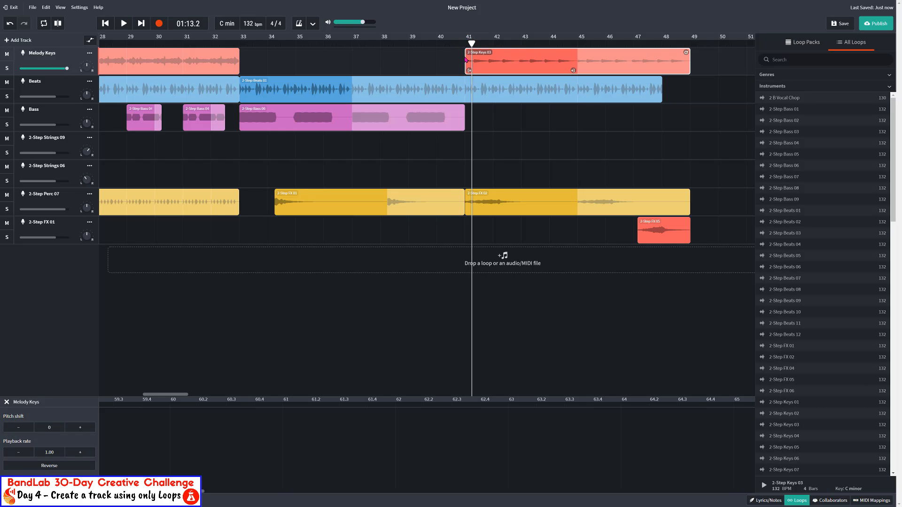
{"action": "left_click", "coordinate": [464, 44]}
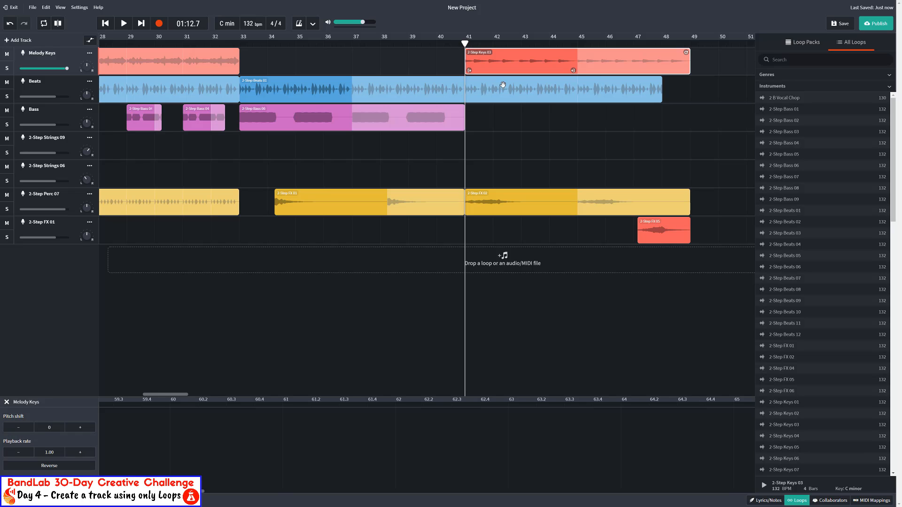
{"action": "scroll", "coordinate": [778, 293], "scroll_direction": "down", "scroll_amount": 8}
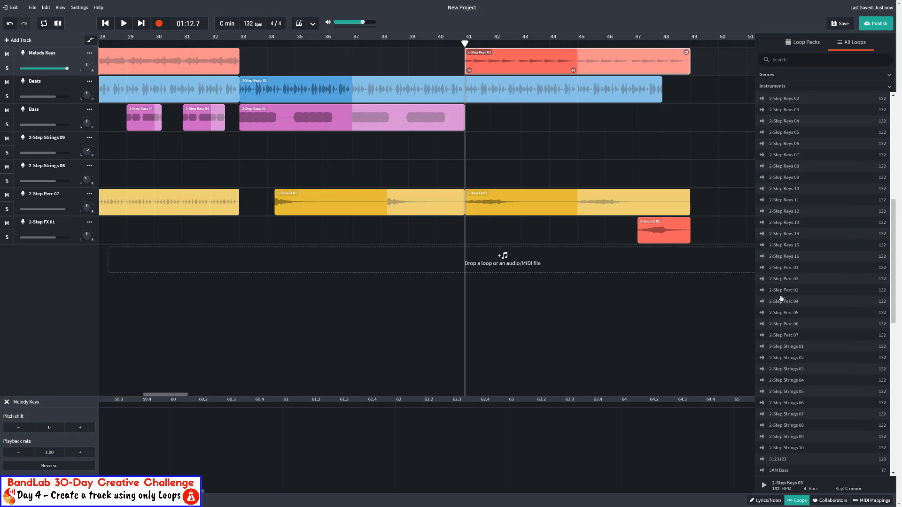
{"action": "scroll", "coordinate": [781, 297], "scroll_direction": "down", "scroll_amount": 7}
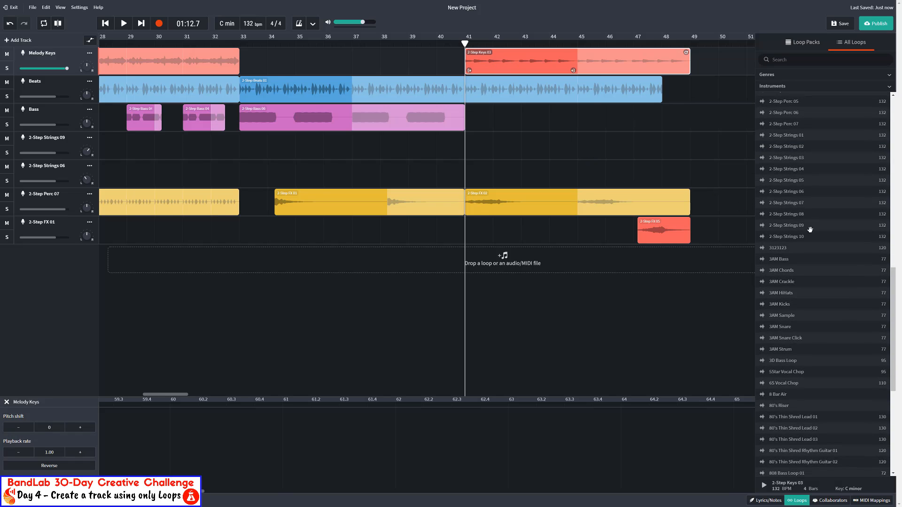
{"action": "scroll", "coordinate": [807, 221], "scroll_direction": "up", "scroll_amount": 2}
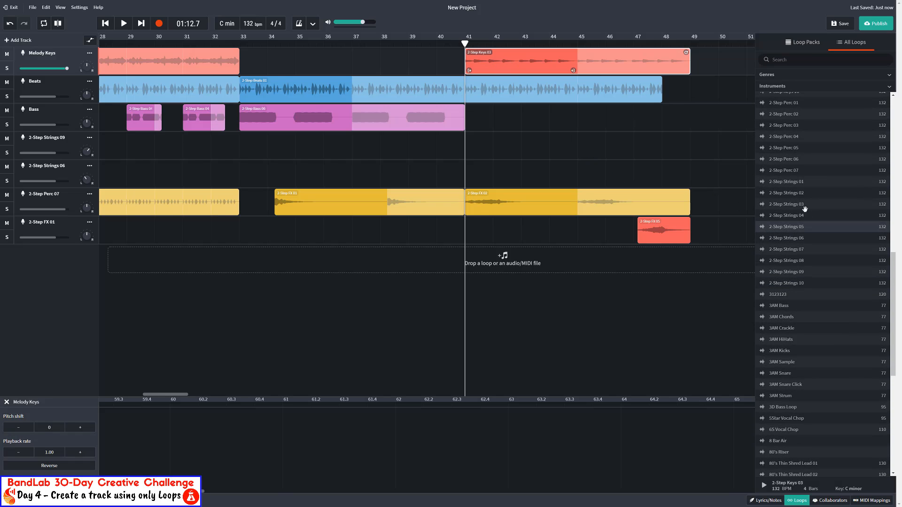
{"action": "left_click", "coordinate": [804, 208]}
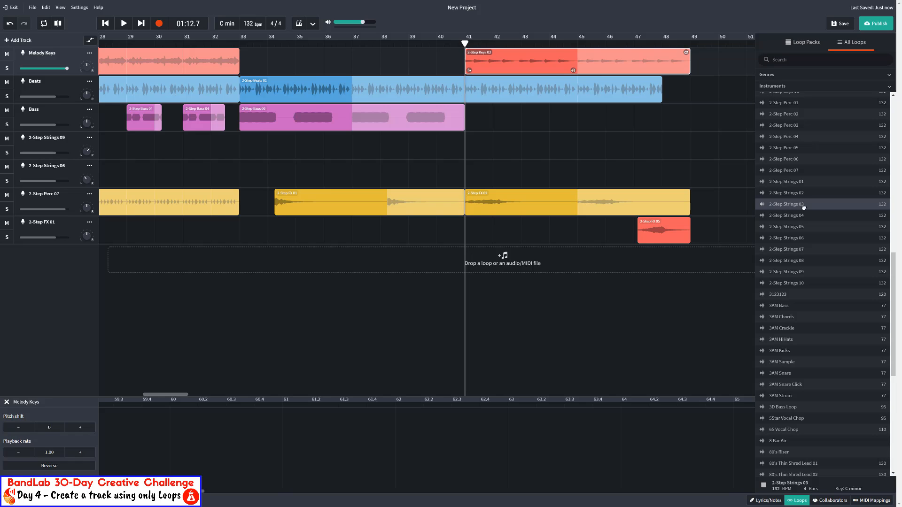
{"action": "left_click_drag", "start_coordinate": [804, 207], "coordinate": [480, 143]}
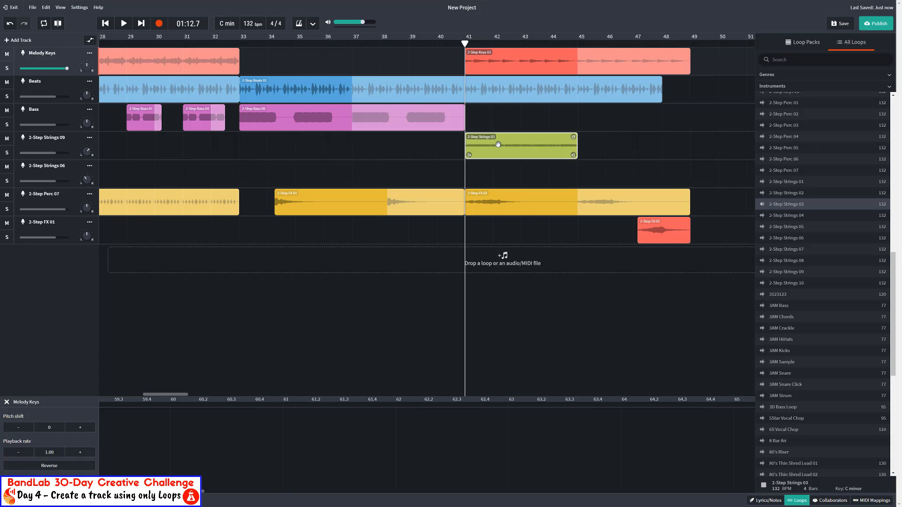
{"action": "left_click_drag", "start_coordinate": [498, 145], "coordinate": [606, 139]}
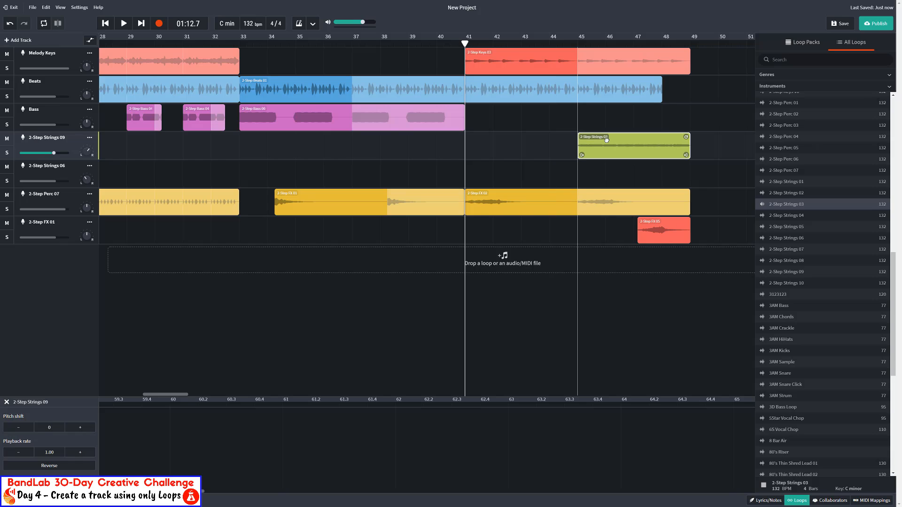
Step: Play the section from bar 41 to past bar 49 to hear the added strings
{"action": "left_click", "coordinate": [576, 41]}
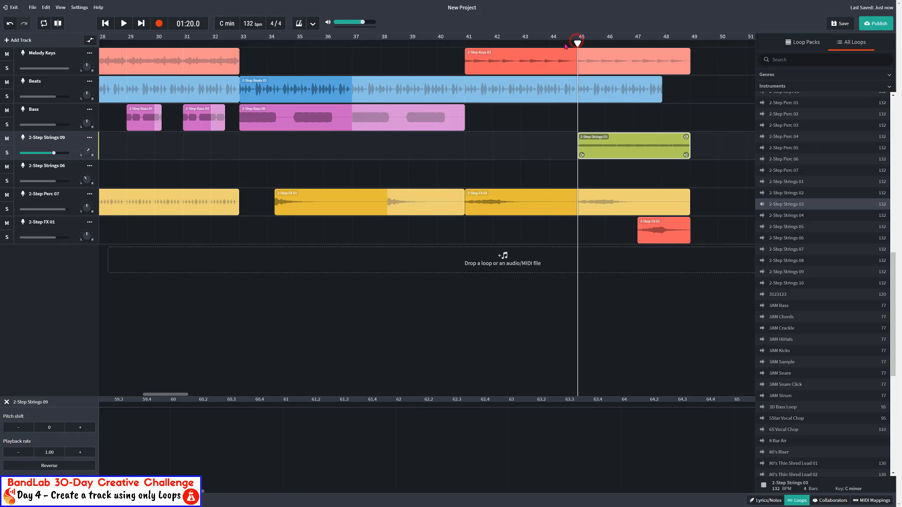
{"action": "left_click", "coordinate": [465, 44]}
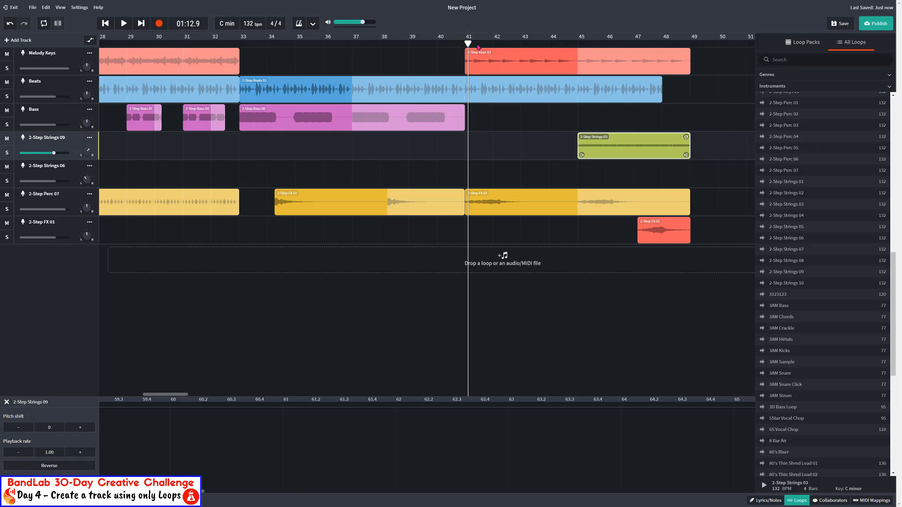
{"action": "key", "text": "space"}
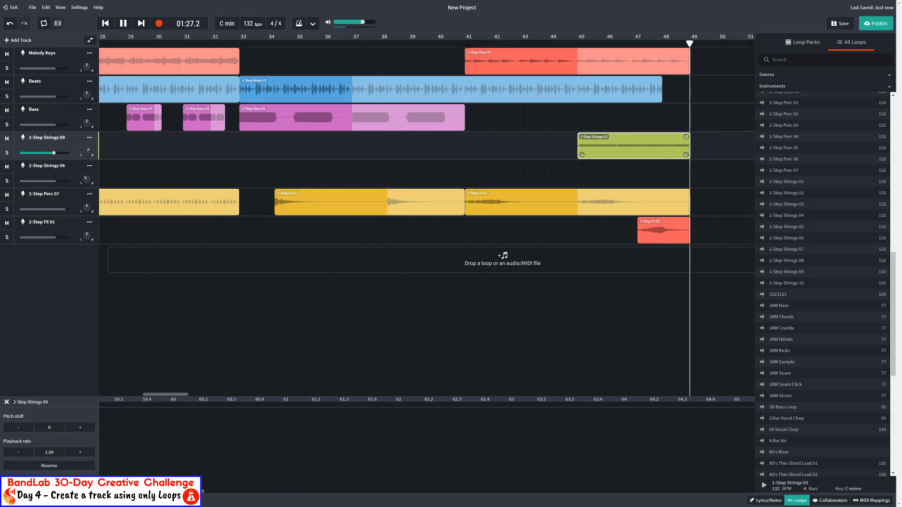
{"action": "key", "text": "space"}
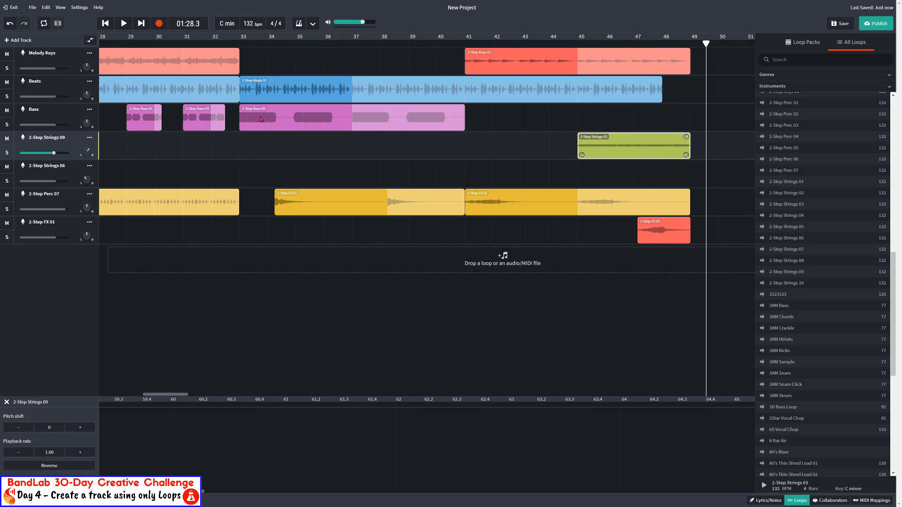
Step: Play the whole arrangement from the start to its end at bar 49, and hide the loop library
{"action": "left_click", "coordinate": [105, 24]}
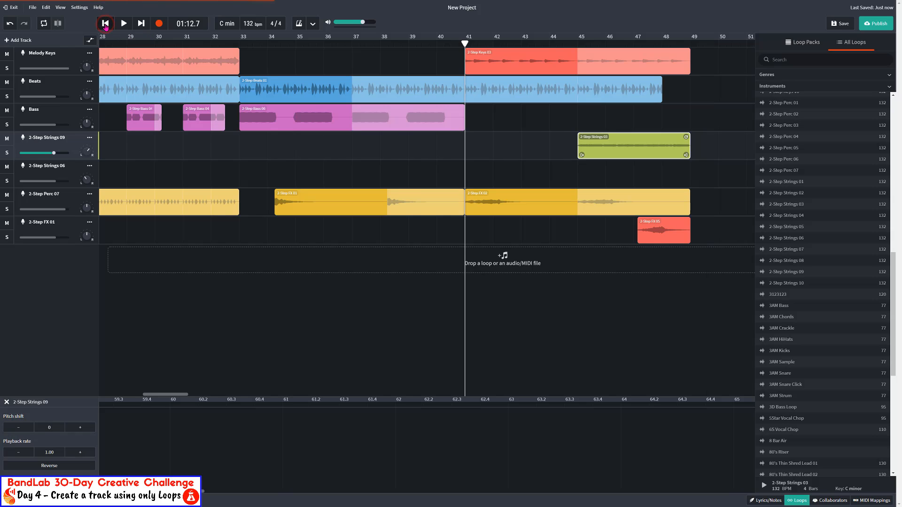
{"action": "left_click", "coordinate": [106, 24]}
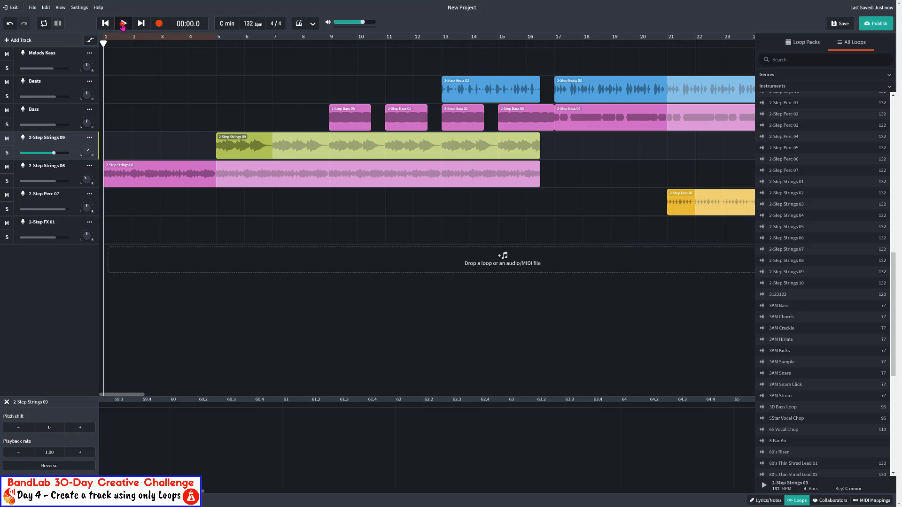
{"action": "left_click", "coordinate": [123, 23]}
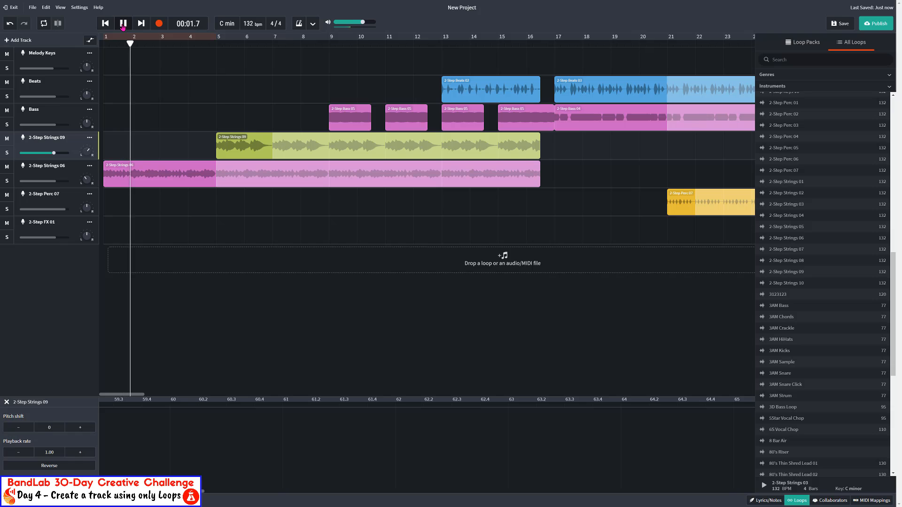
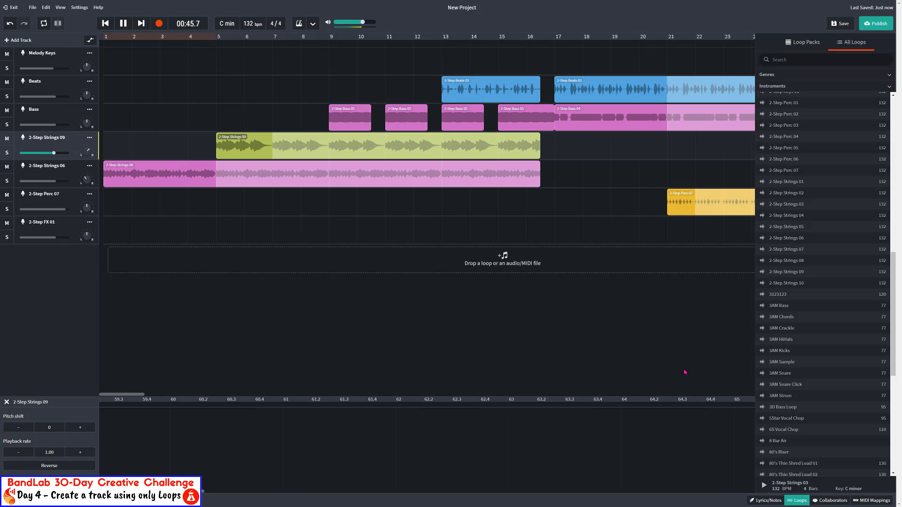
{"action": "left_click", "coordinate": [790, 499]}
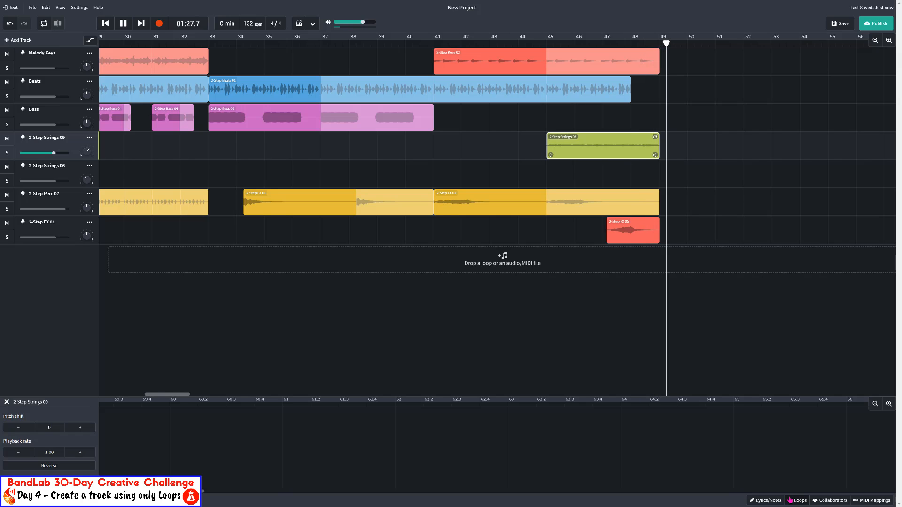
{"action": "key", "text": "space"}
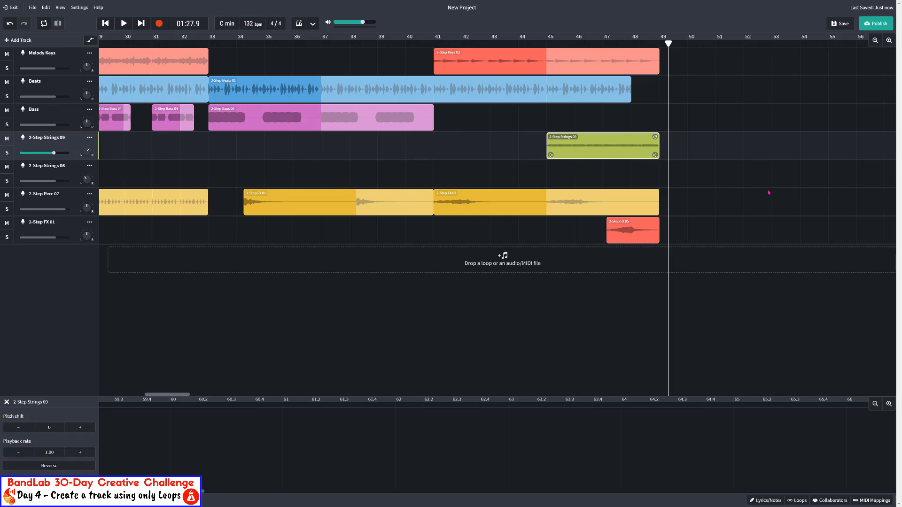
Step: Reopen the loop library, show the 2-Step Garage loop pack's loops, and reset the pack filter
{"action": "left_click", "coordinate": [797, 500]}
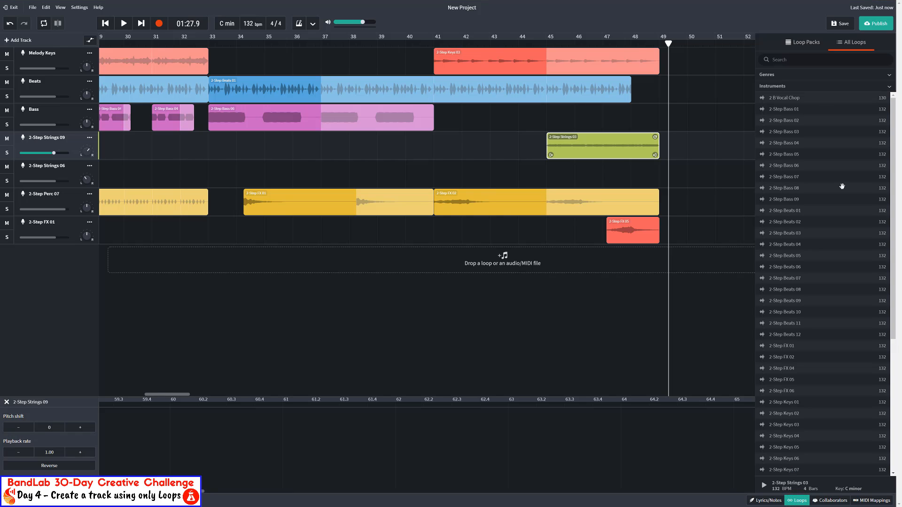
{"action": "left_click", "coordinate": [802, 44]}
{"action": "left_click", "coordinate": [801, 43]}
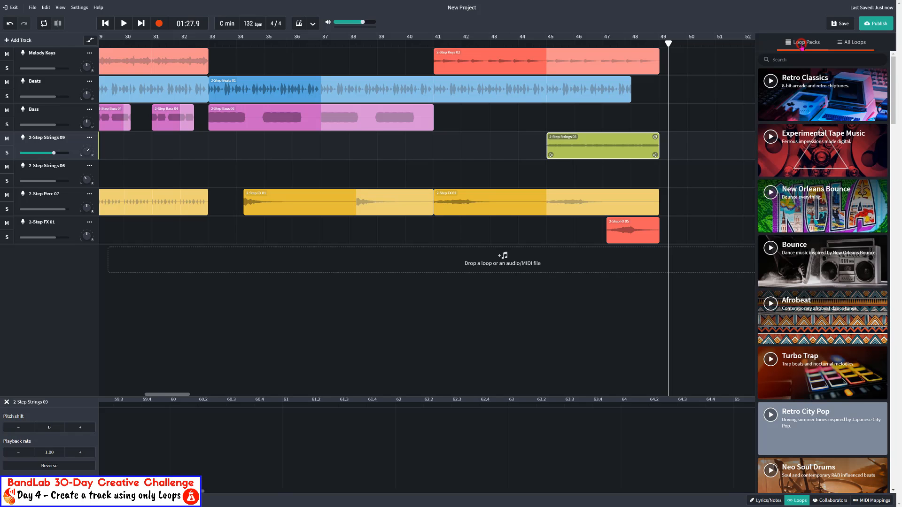
{"action": "scroll", "coordinate": [831, 328], "scroll_direction": "down", "scroll_amount": 15}
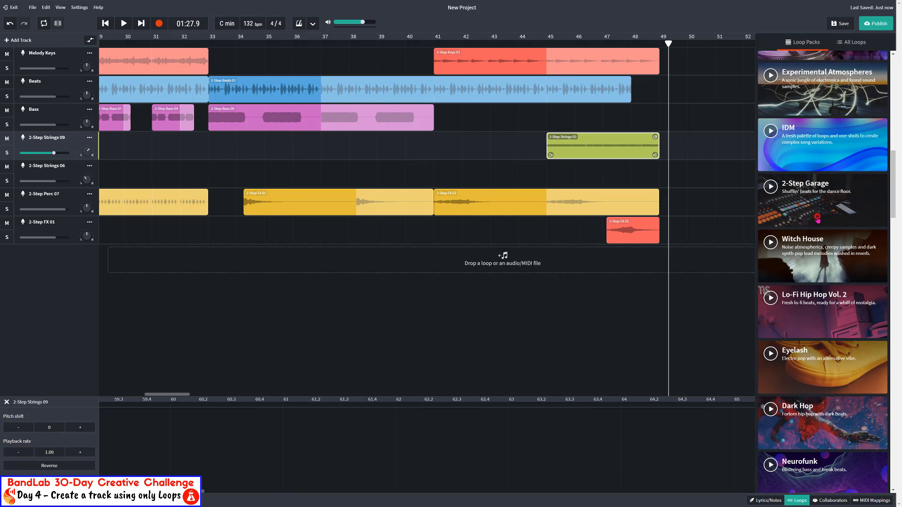
{"action": "left_click", "coordinate": [818, 220]}
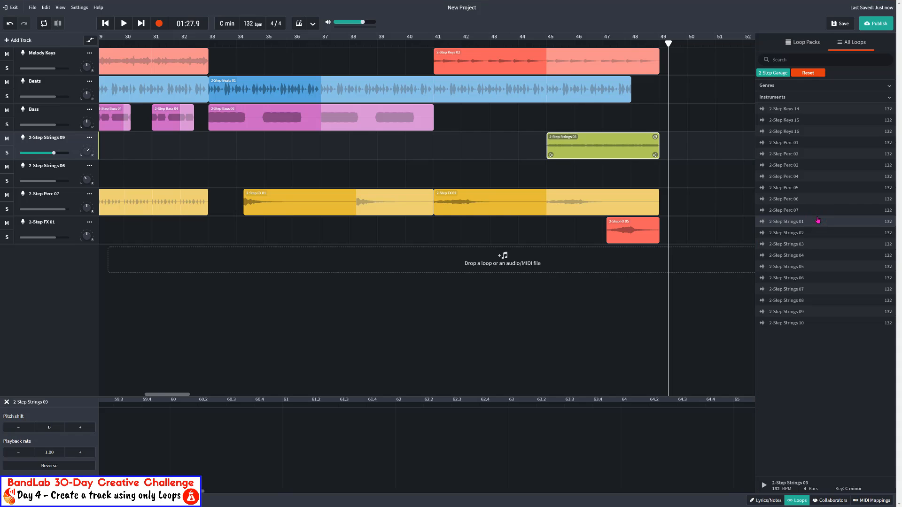
{"action": "left_click", "coordinate": [810, 74]}
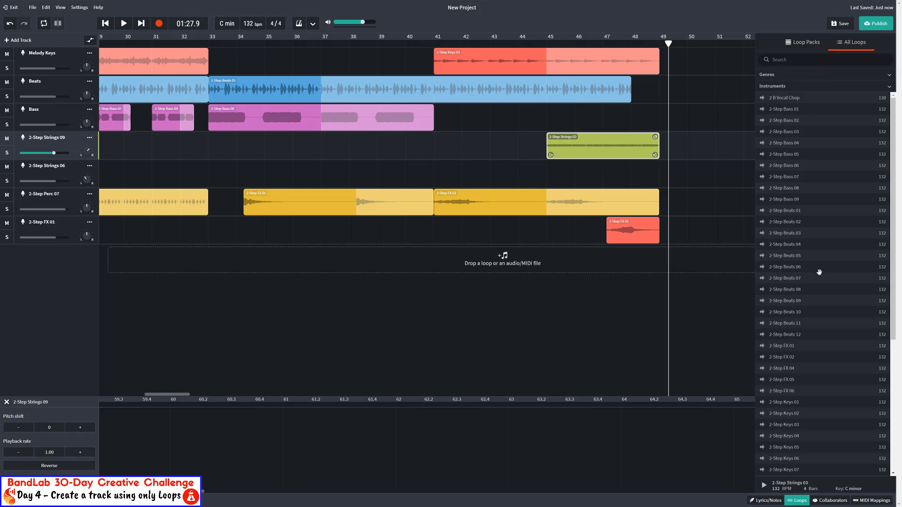
Step: Preview the 2 B Vocal Chop loop to check its key and tempo, and browse further through the full loop list
{"action": "left_click", "coordinate": [798, 100]}
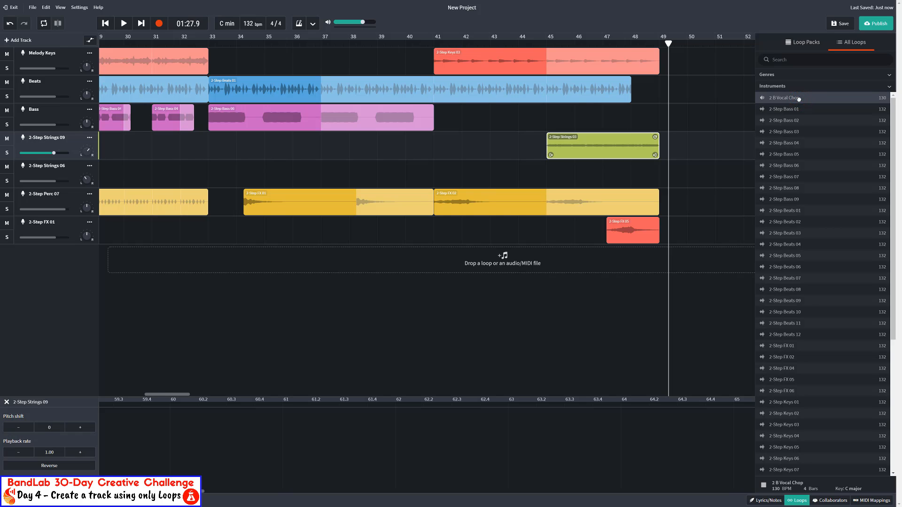
{"action": "left_click", "coordinate": [798, 99]}
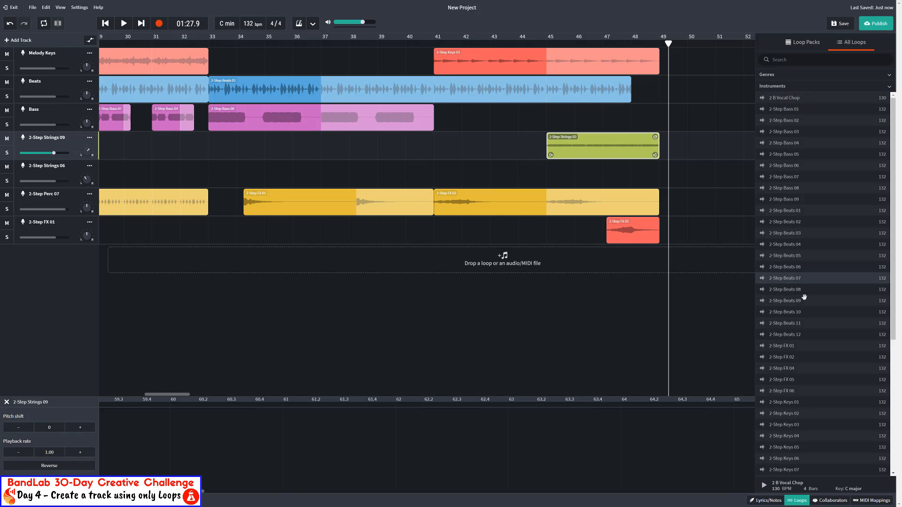
{"action": "scroll", "coordinate": [804, 297], "scroll_direction": "down", "scroll_amount": 5}
{"action": "scroll", "coordinate": [804, 297], "scroll_direction": "down", "scroll_amount": 10}
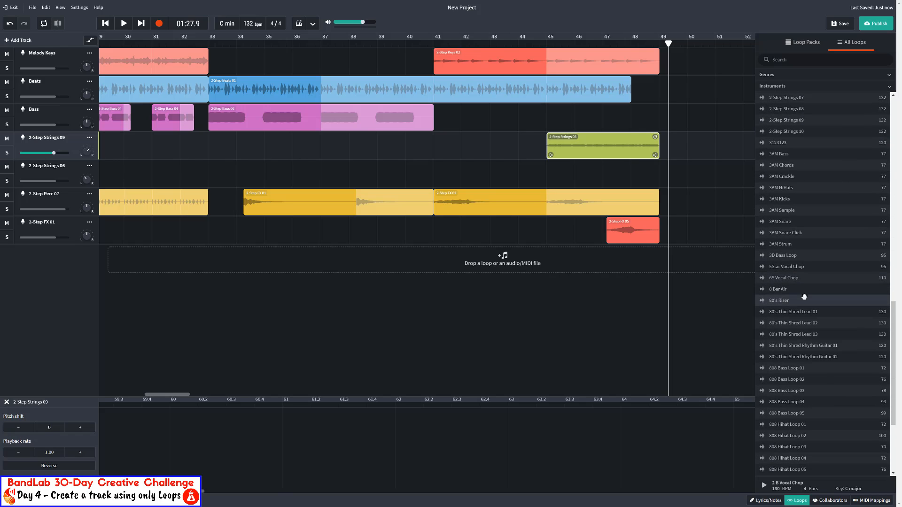
Step: Return to the loop packs, show the 2-Step Garage pack's loops, and reset the pack filter
{"action": "left_click", "coordinate": [813, 43]}
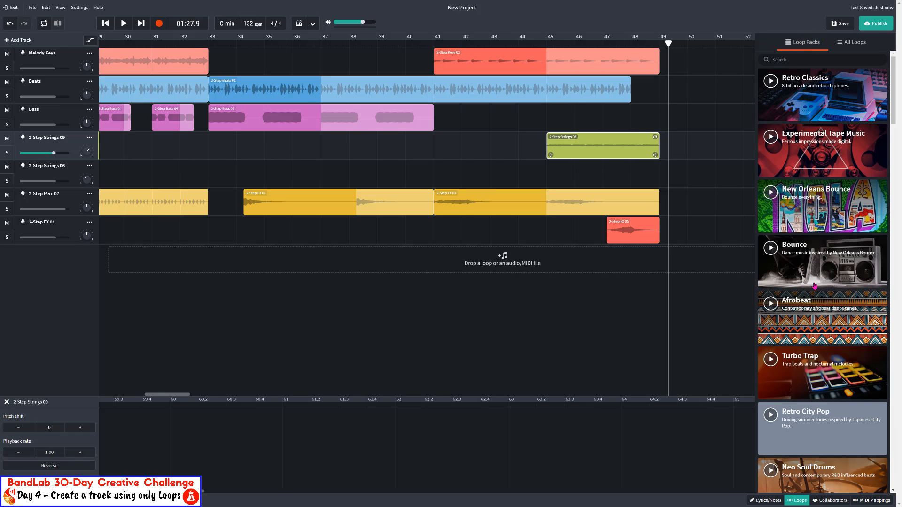
{"action": "scroll", "coordinate": [815, 304], "scroll_direction": "down", "scroll_amount": 3}
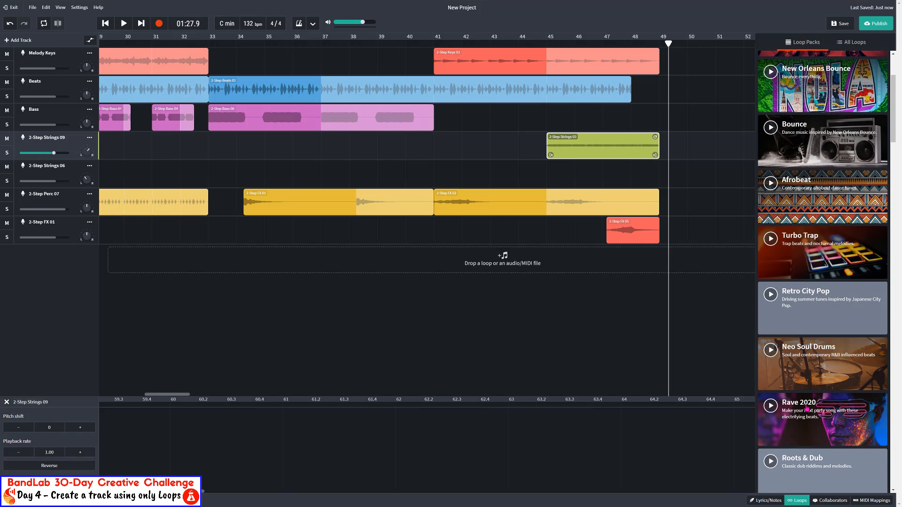
{"action": "scroll", "coordinate": [818, 294], "scroll_direction": "down", "scroll_amount": 5}
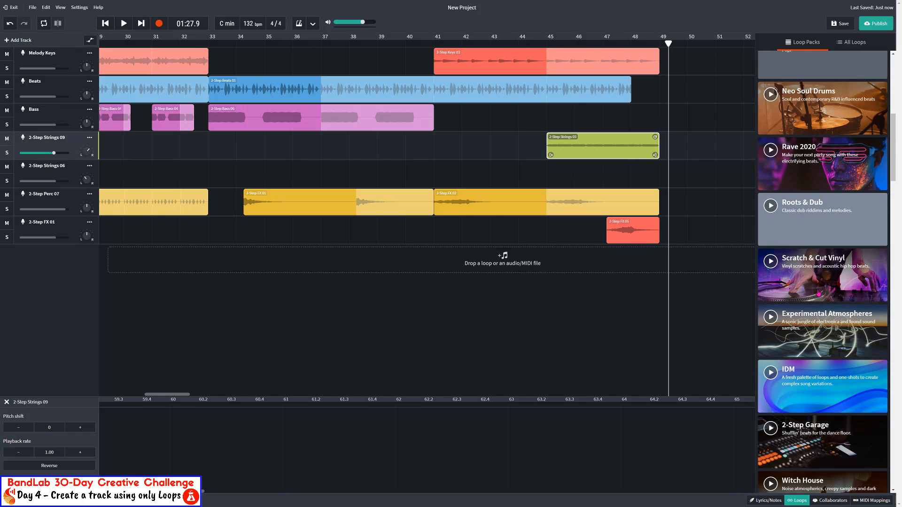
{"action": "left_click", "coordinate": [804, 387]}
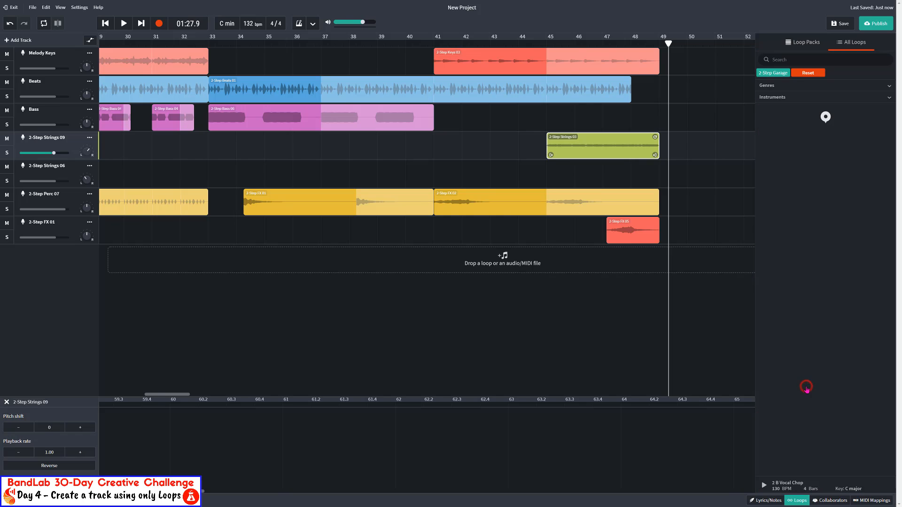
{"action": "left_click", "coordinate": [819, 79]}
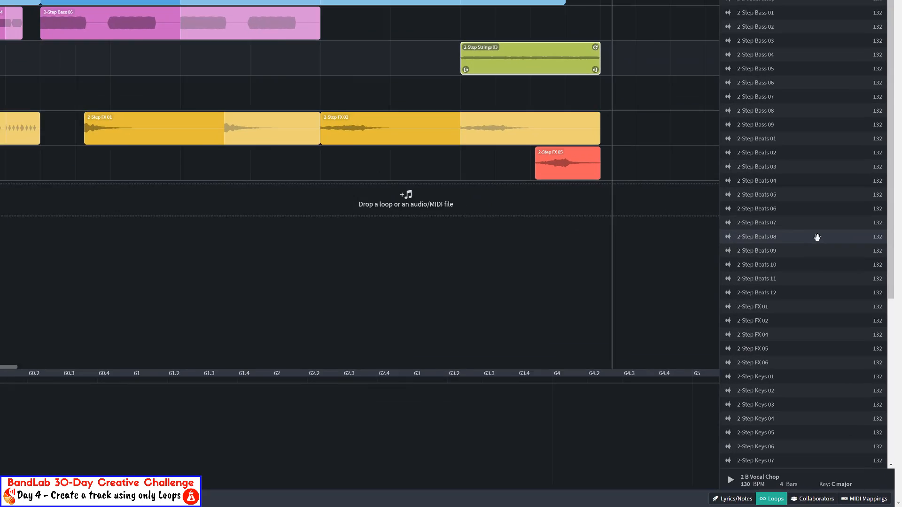
Step: Preview 2-Step Strings 05 and 3AM Bass in the full loop list to compare their keys and tempos
{"action": "scroll", "coordinate": [782, 126], "scroll_direction": "down", "scroll_amount": 2}
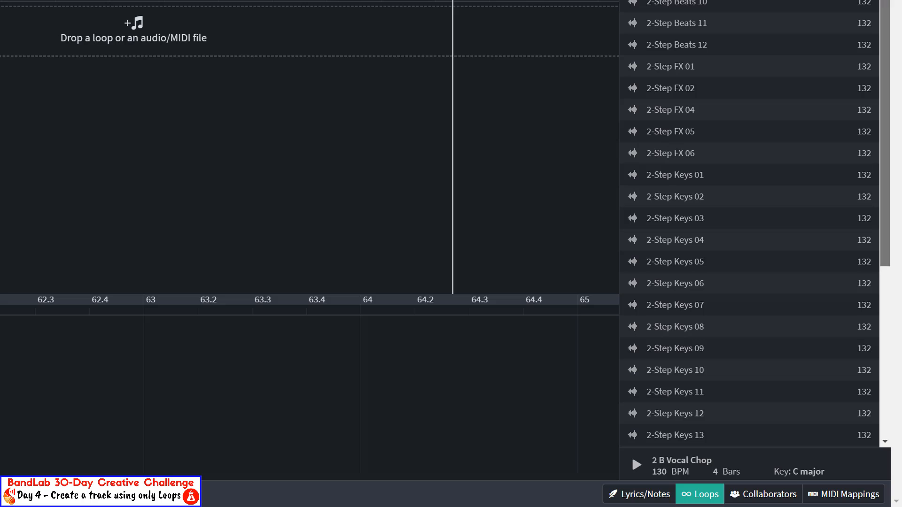
{"action": "scroll", "coordinate": [886, 2], "scroll_direction": "down", "scroll_amount": 4}
{"action": "scroll", "coordinate": [886, 14], "scroll_direction": "down", "scroll_amount": 3}
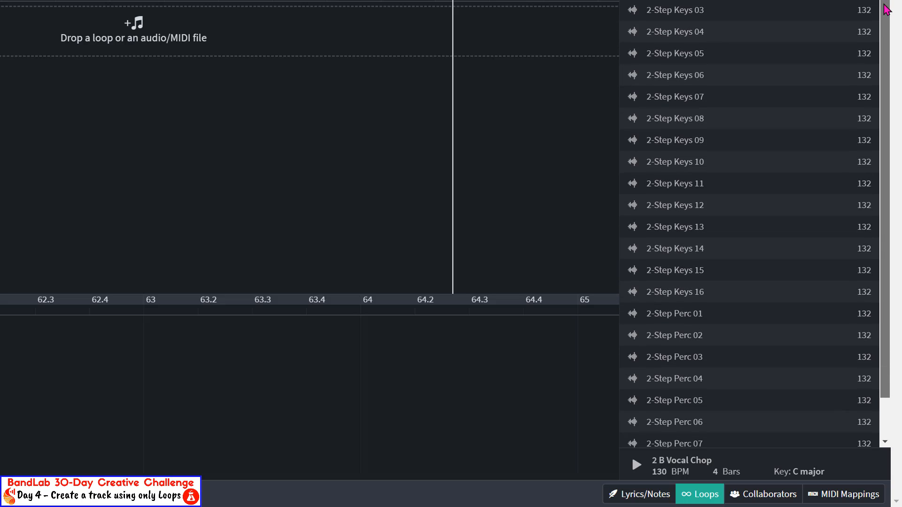
{"action": "left_click_drag", "start_coordinate": [886, 40], "coordinate": [888, 135]}
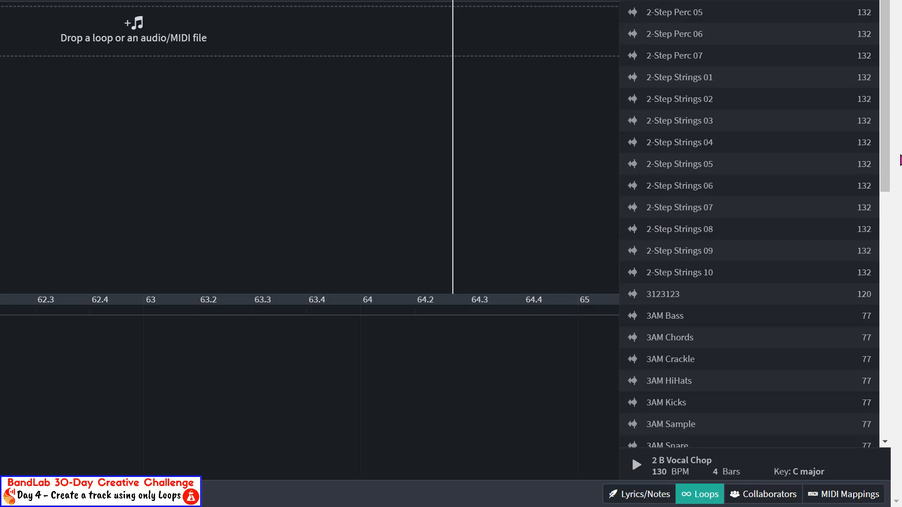
{"action": "left_click", "coordinate": [713, 169]}
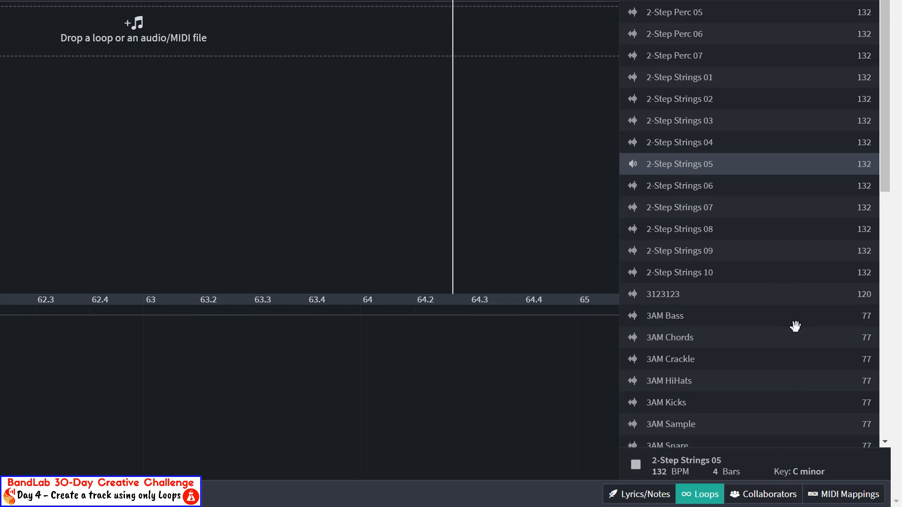
{"action": "left_click", "coordinate": [708, 319]}
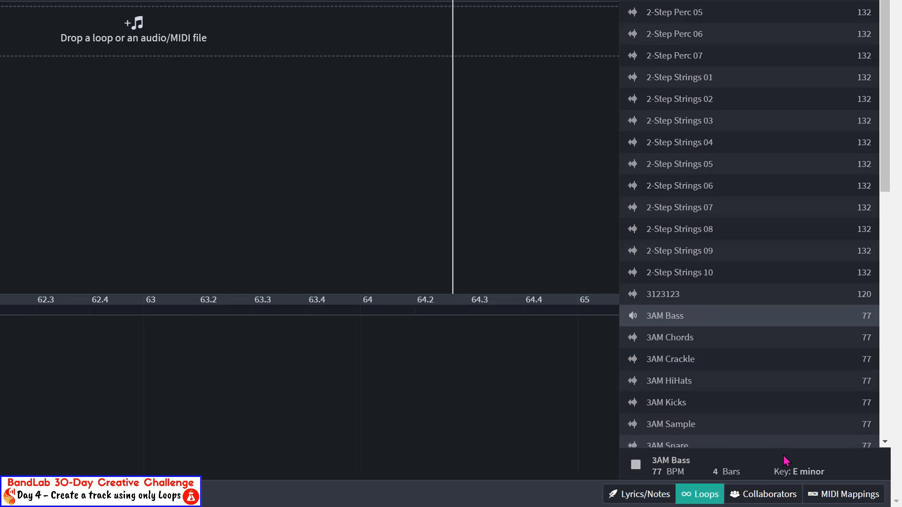
Step: Preview Acid 606 02 and Action Moose Bass 01 to compare their keys and tempos, and stop playback
{"action": "scroll", "coordinate": [725, 381], "scroll_direction": "down", "scroll_amount": 10}
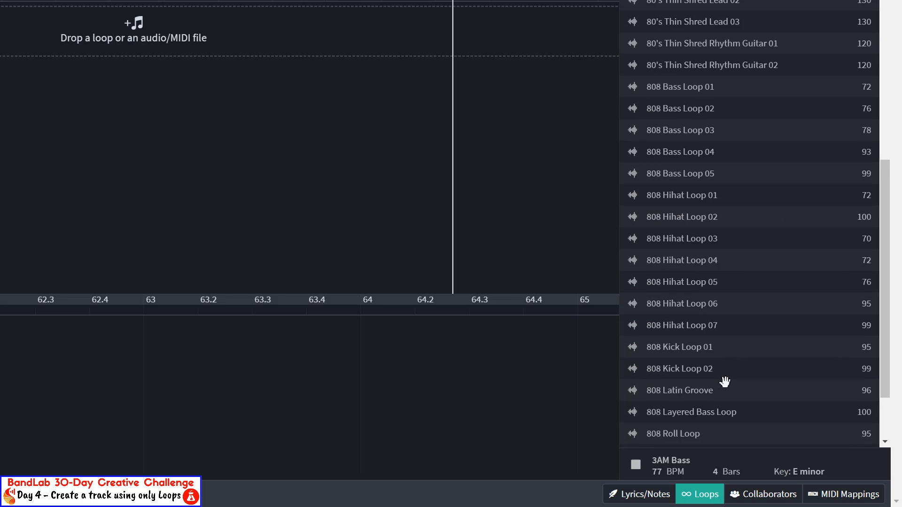
{"action": "scroll", "coordinate": [725, 382], "scroll_direction": "down", "scroll_amount": 3}
{"action": "scroll", "coordinate": [725, 381], "scroll_direction": "down", "scroll_amount": 15}
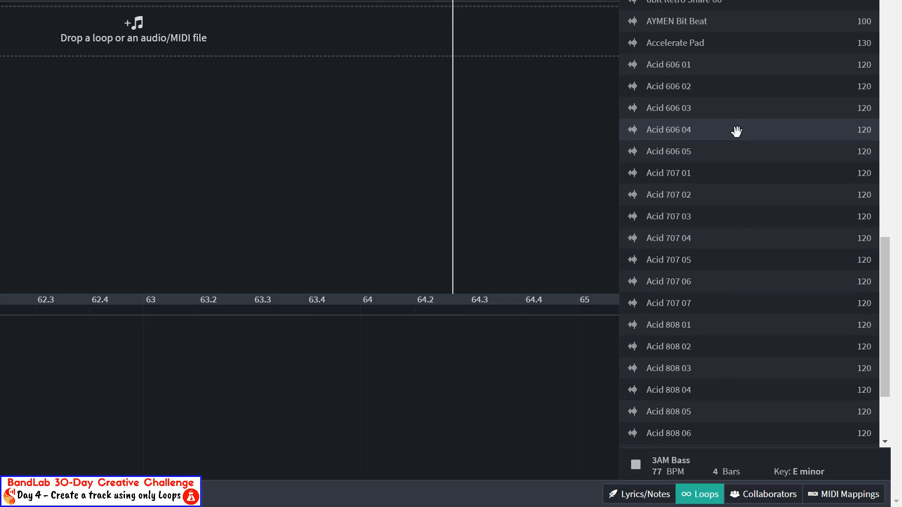
{"action": "left_click", "coordinate": [723, 91]}
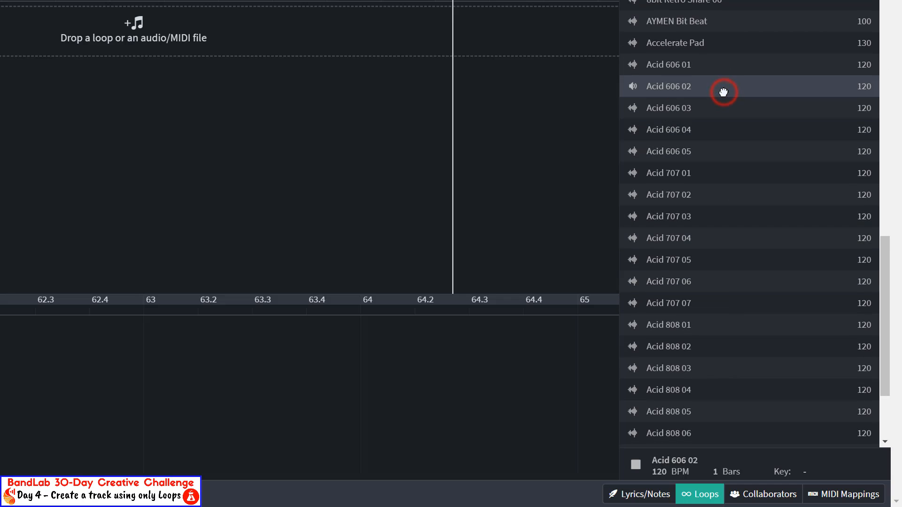
{"action": "scroll", "coordinate": [723, 91], "scroll_direction": "down", "scroll_amount": 4}
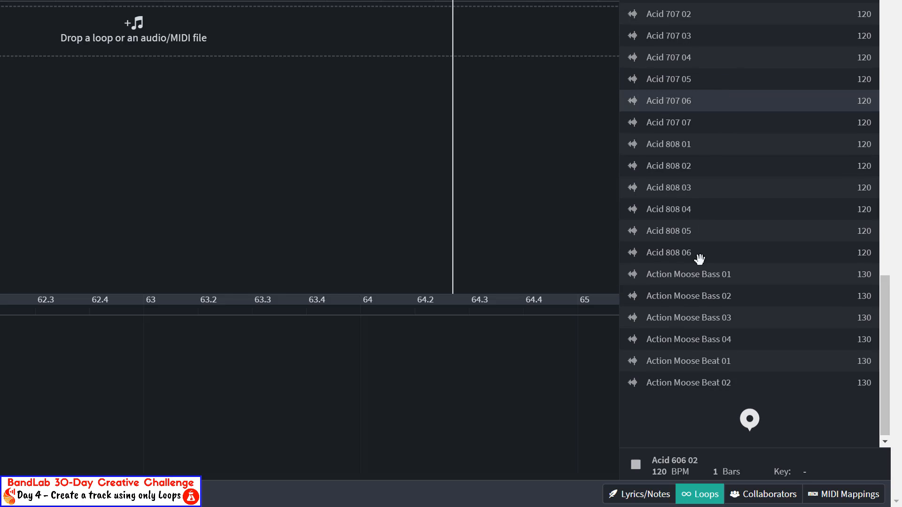
{"action": "left_click", "coordinate": [700, 272]}
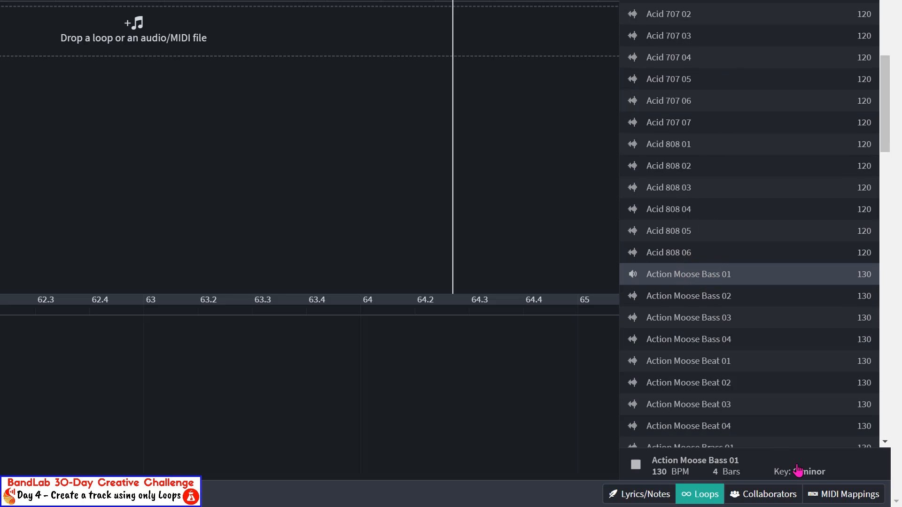
{"action": "left_click", "coordinate": [723, 278]}
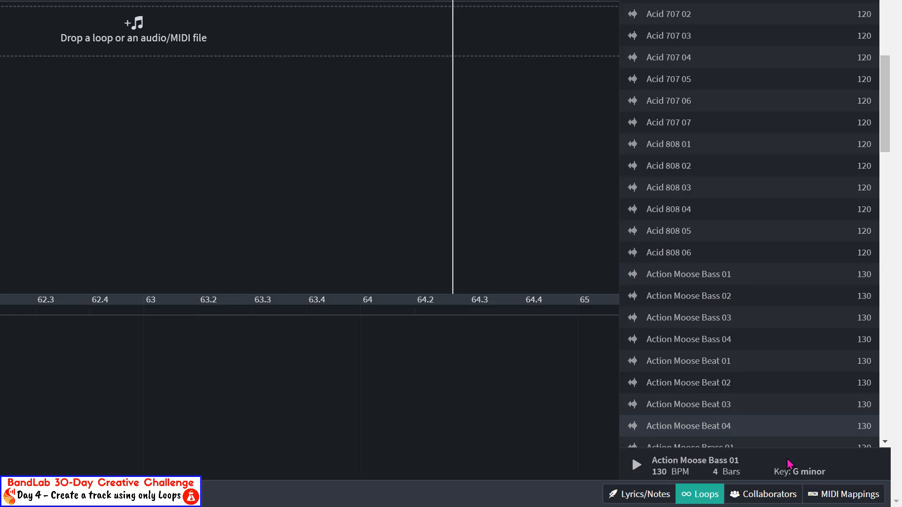
Step: Preview Adrenalin Chords 01 to check its key and tempo, stop it, and browse on to the Afrobeat loops
{"action": "scroll", "coordinate": [773, 311], "scroll_direction": "down", "scroll_amount": 2}
{"action": "scroll", "coordinate": [773, 311], "scroll_direction": "down", "scroll_amount": 4}
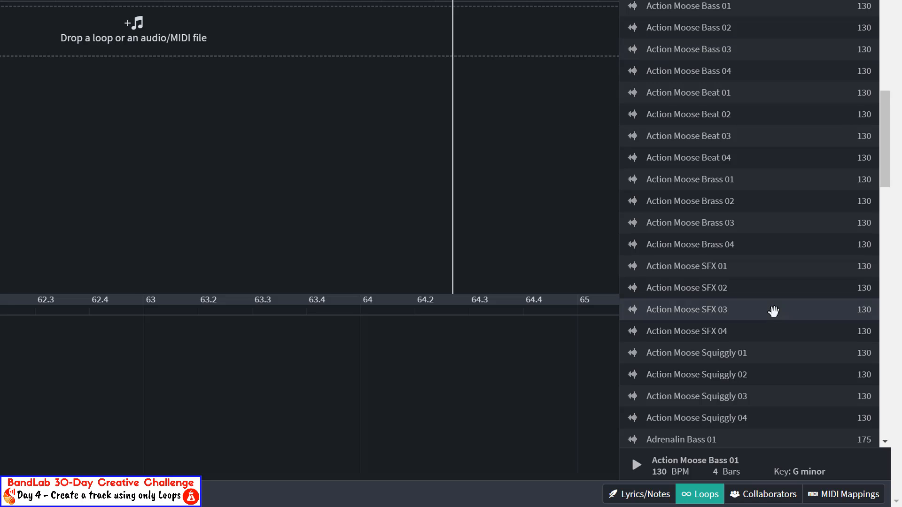
{"action": "scroll", "coordinate": [773, 311], "scroll_direction": "down", "scroll_amount": 4}
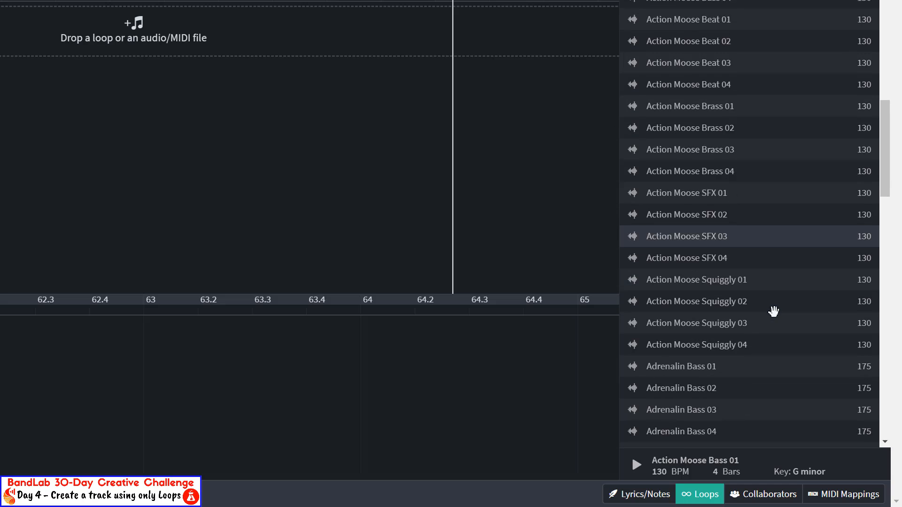
{"action": "scroll", "coordinate": [773, 311], "scroll_direction": "down", "scroll_amount": 4}
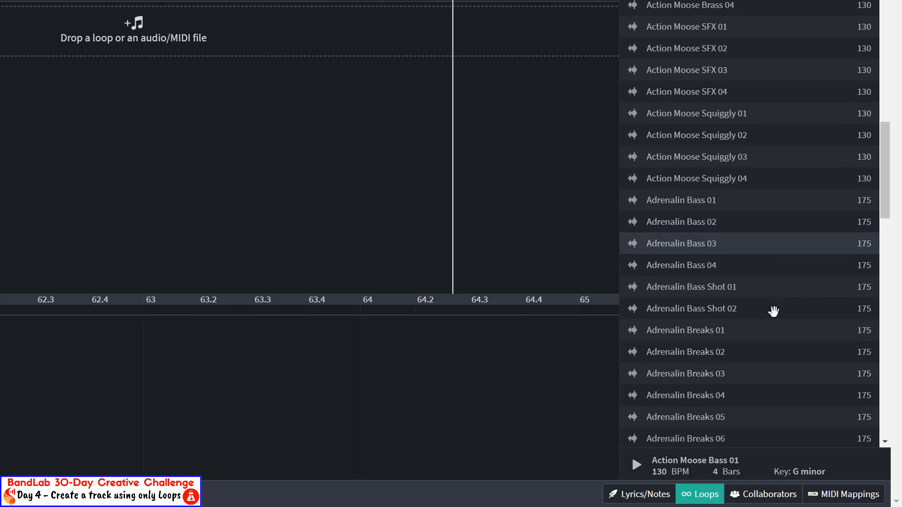
{"action": "scroll", "coordinate": [773, 311], "scroll_direction": "down", "scroll_amount": 3}
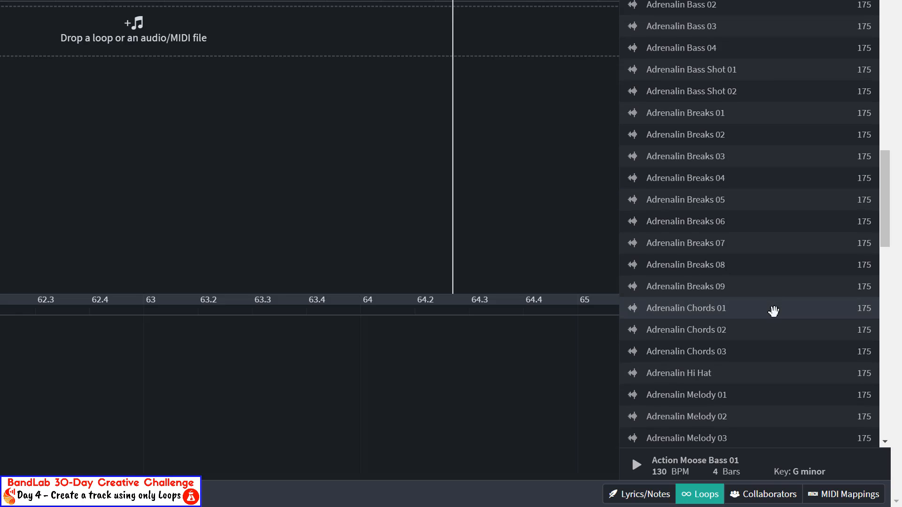
{"action": "left_click", "coordinate": [773, 311]}
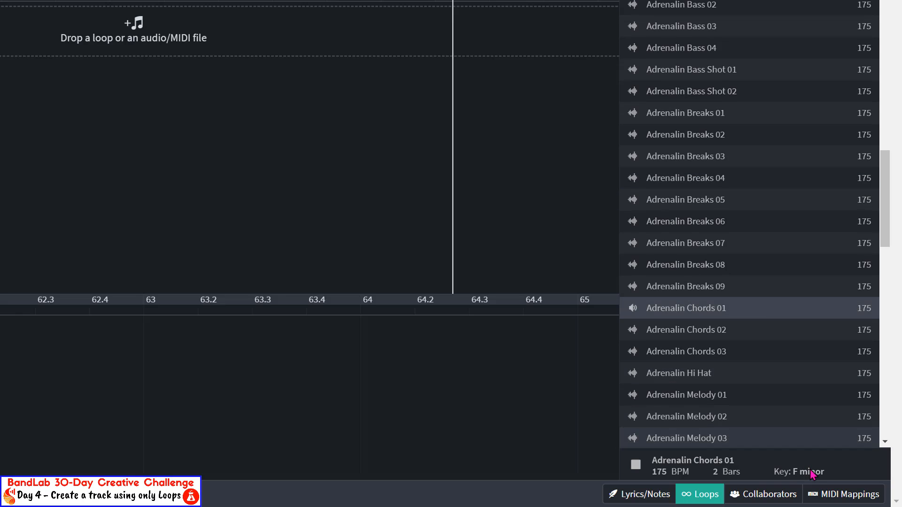
{"action": "left_click", "coordinate": [769, 312]}
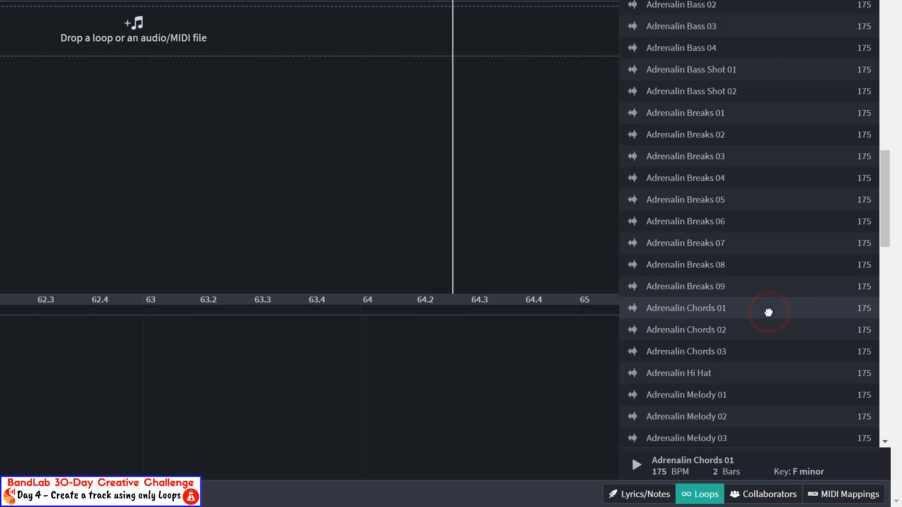
{"action": "scroll", "coordinate": [769, 312], "scroll_direction": "down", "scroll_amount": 7}
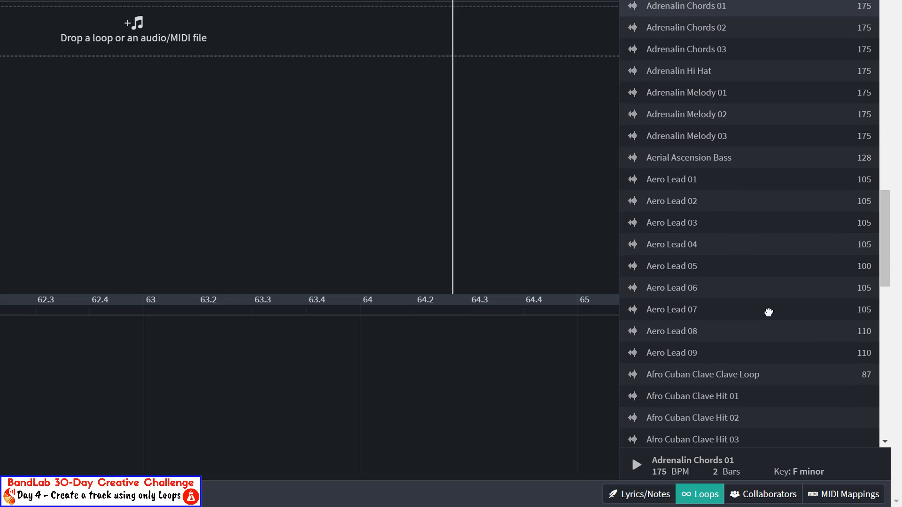
{"action": "scroll", "coordinate": [769, 312], "scroll_direction": "down", "scroll_amount": 8}
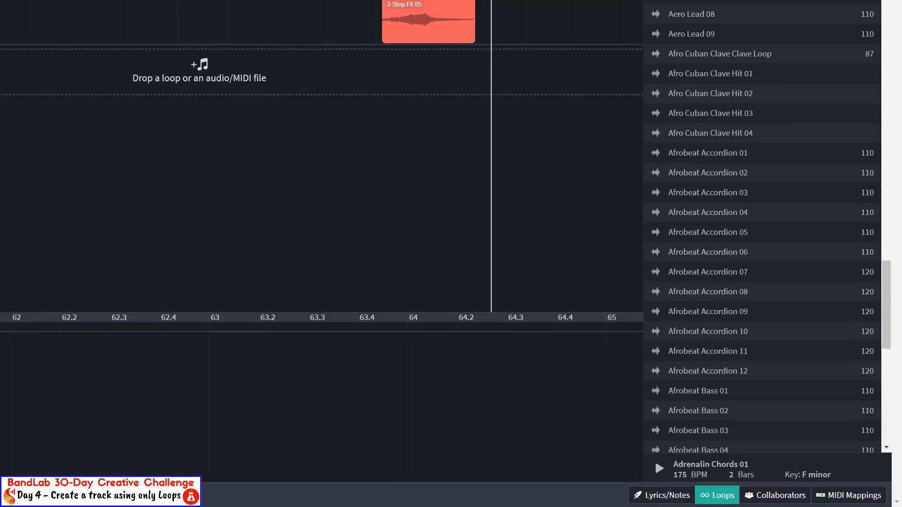
Step: Go back to the loop packs, reopen the 2-Step Garage pack, and clear its filter to list all loops
{"action": "left_click", "coordinate": [806, 41]}
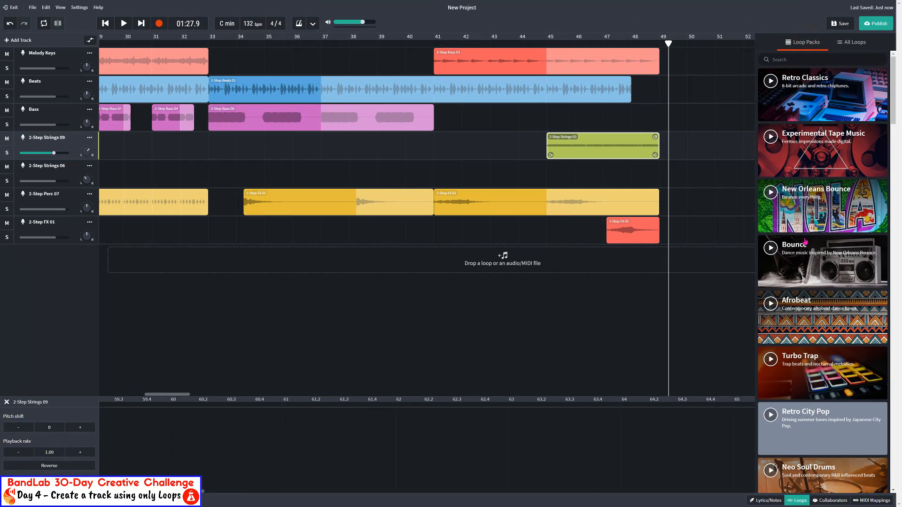
{"action": "scroll", "coordinate": [805, 241], "scroll_direction": "down", "scroll_amount": 10}
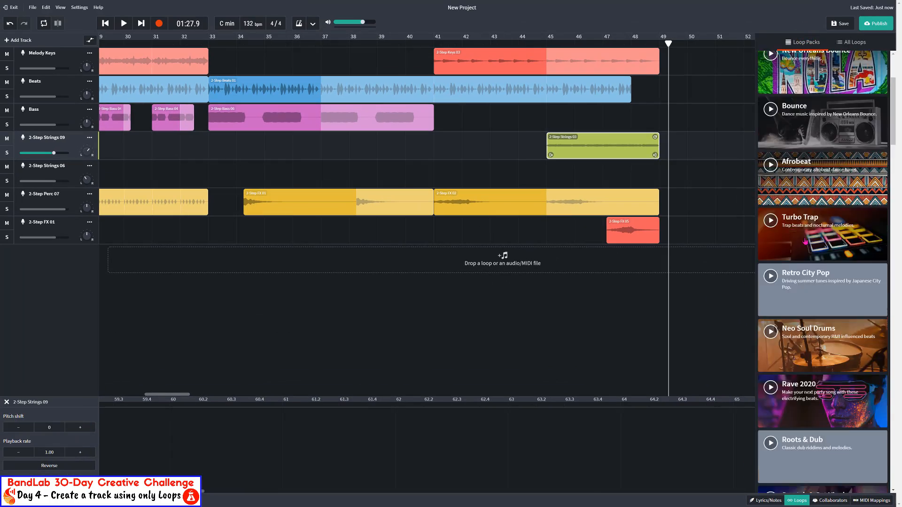
{"action": "scroll", "coordinate": [805, 241], "scroll_direction": "down", "scroll_amount": 1}
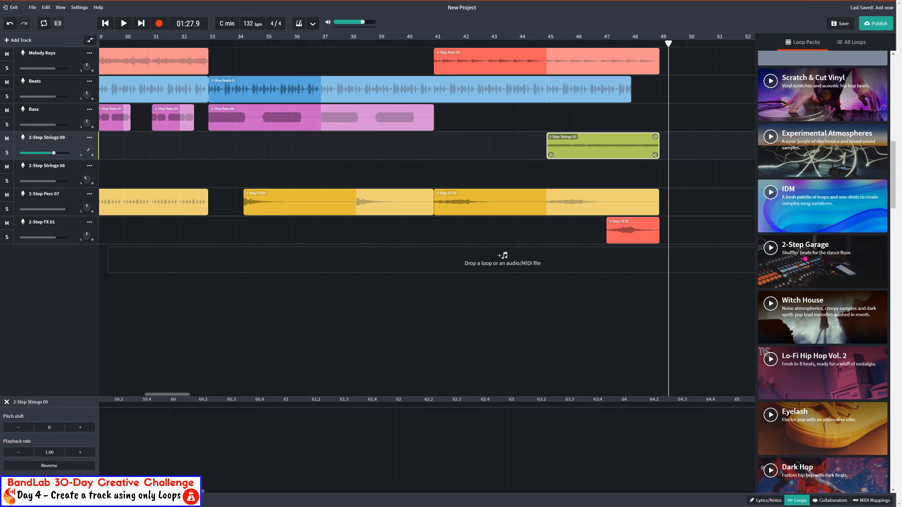
{"action": "left_click", "coordinate": [802, 257]}
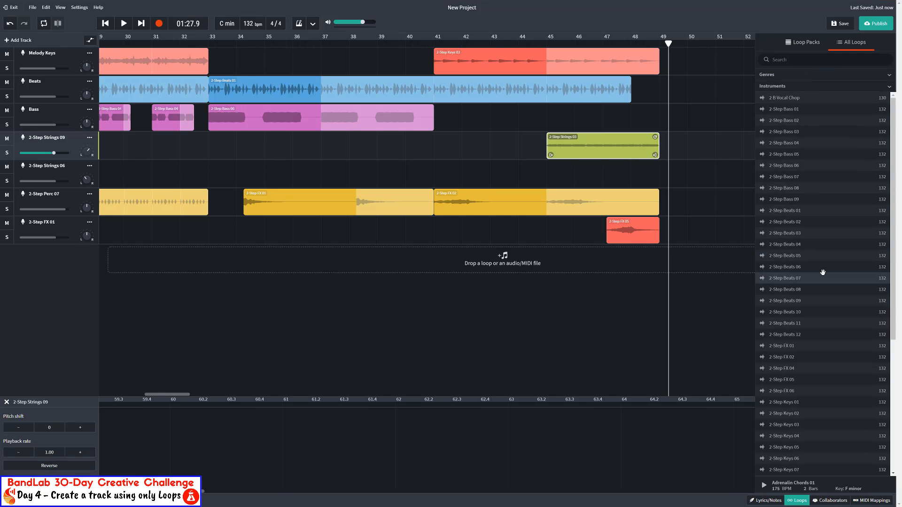
Step: Preview 2-Step Strings 10 in the unfiltered loop list to check its key and tempo
{"action": "scroll", "coordinate": [822, 272], "scroll_direction": "down", "scroll_amount": 4}
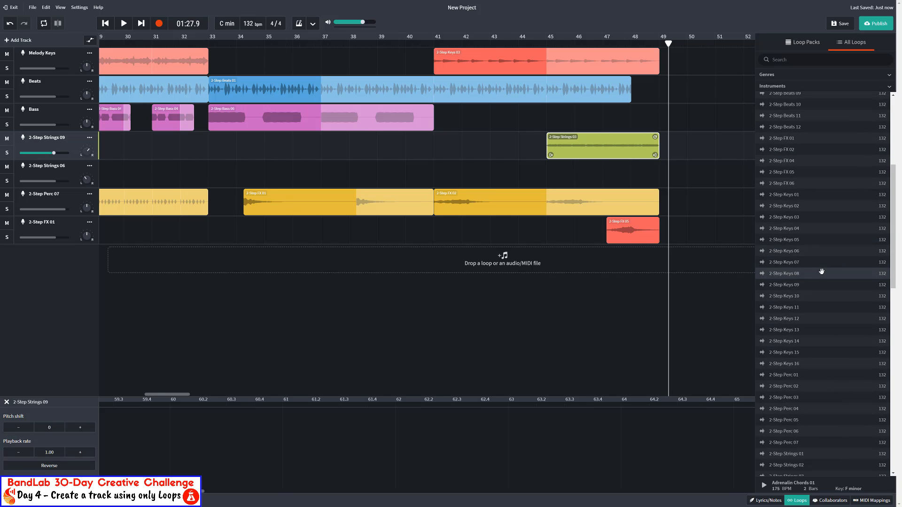
{"action": "scroll", "coordinate": [795, 333], "scroll_direction": "down", "scroll_amount": 6}
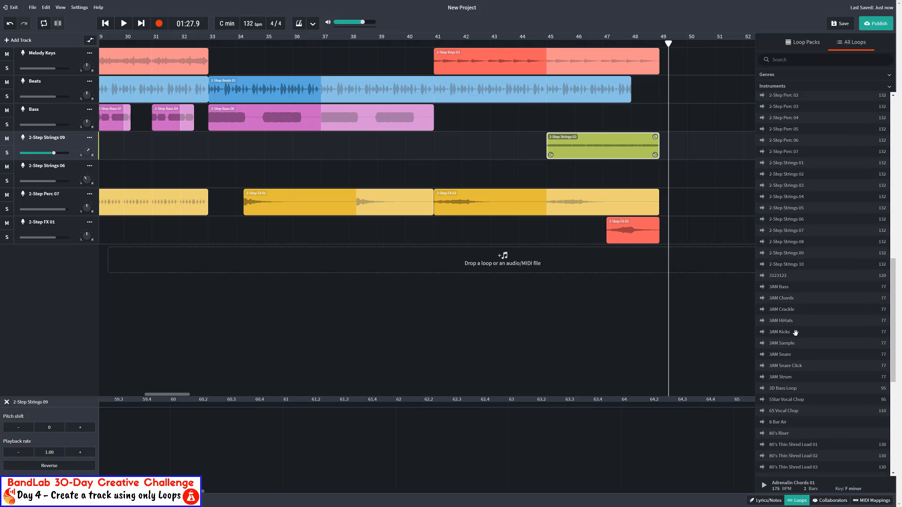
{"action": "scroll", "coordinate": [794, 333], "scroll_direction": "up", "scroll_amount": 2}
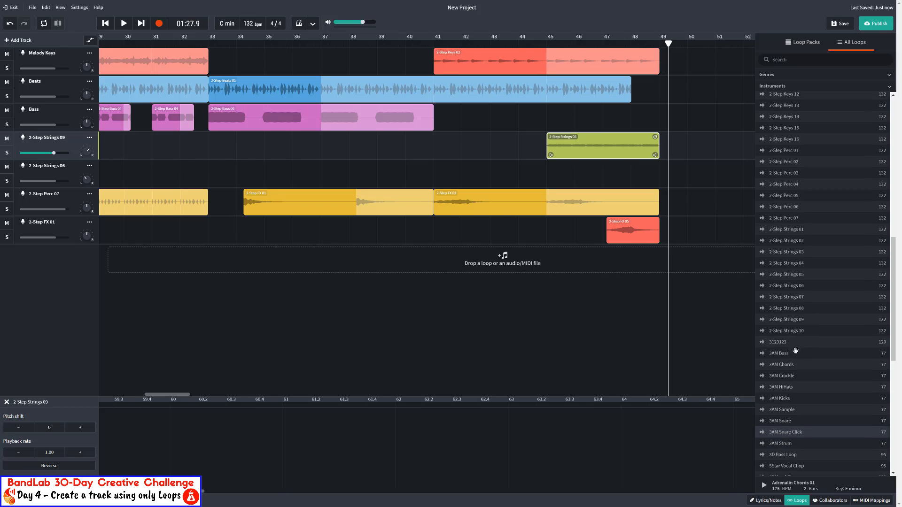
{"action": "left_click", "coordinate": [794, 332]}
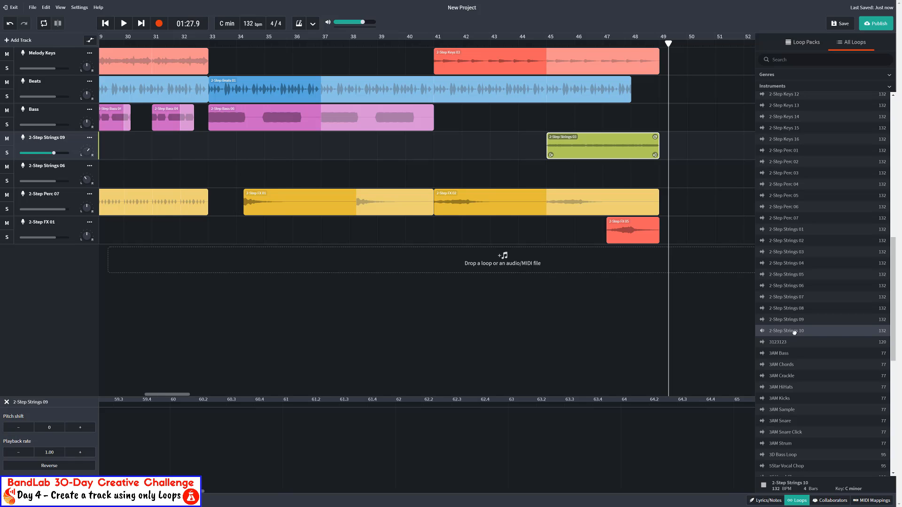
Step: Place the 2-Step Strings 10 loop at bar 37 on the 2-Step Strings 06 track and play the section from bar 33
{"action": "left_click_drag", "start_coordinate": [794, 332], "coordinate": [426, 166]}
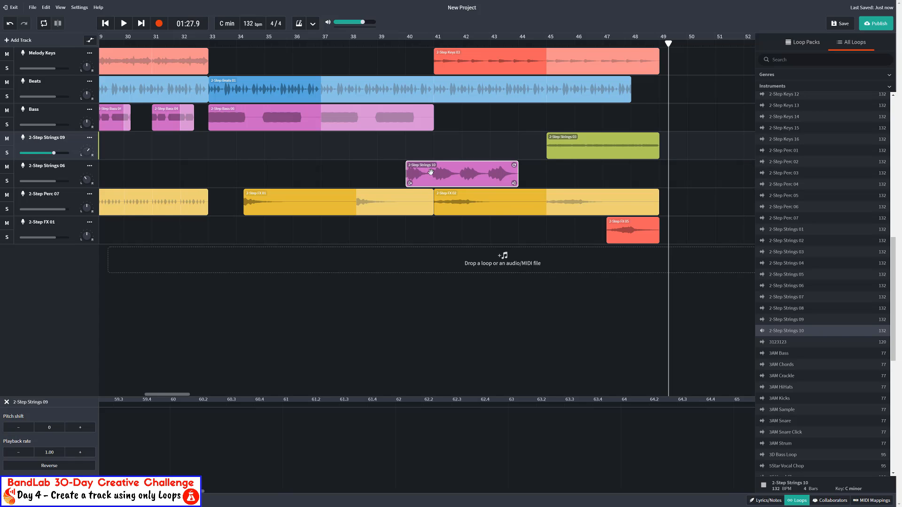
{"action": "left_click_drag", "start_coordinate": [427, 172], "coordinate": [351, 168]}
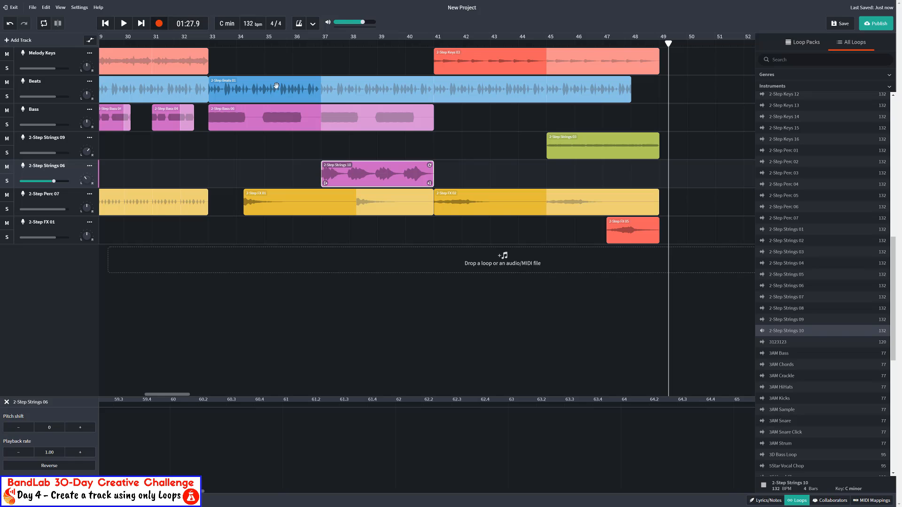
{"action": "left_click", "coordinate": [210, 44]}
{"action": "key", "text": "space"}
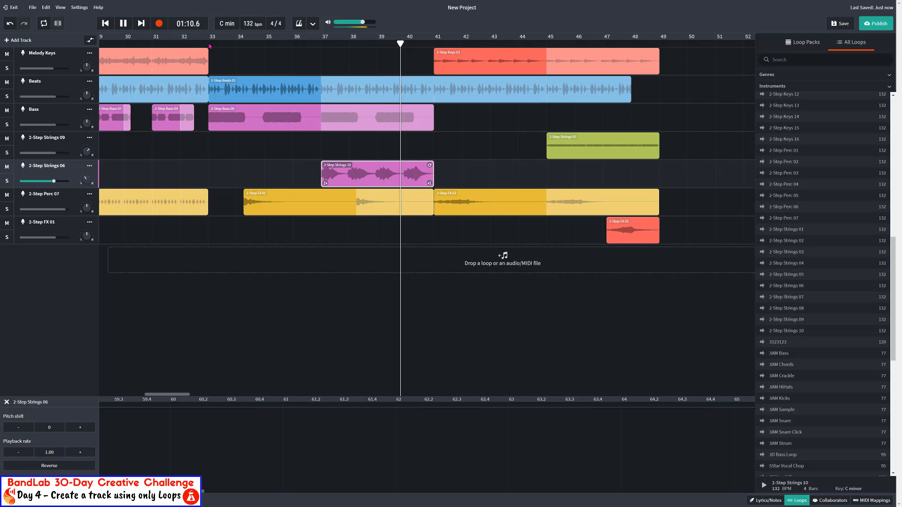
{"action": "key", "text": "space"}
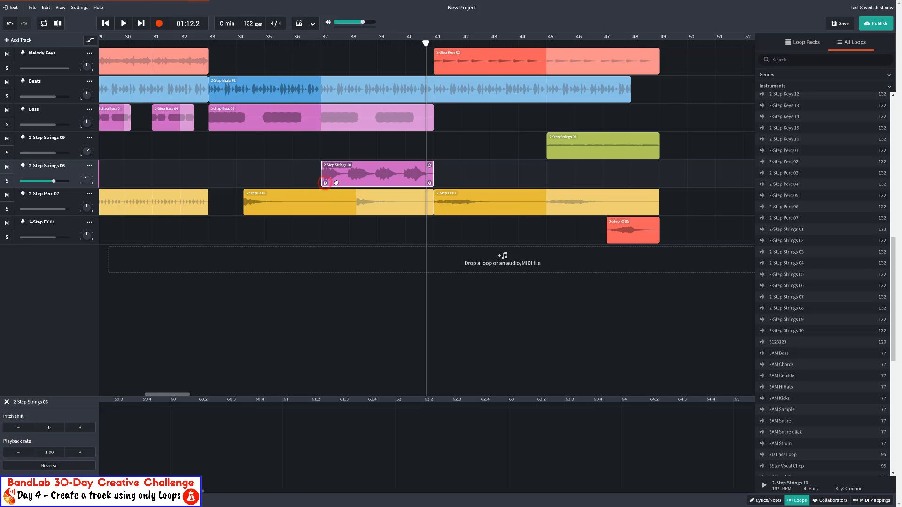
Step: Trim the start of the 2-Step Strings 10 region to bar 40 and play the section again from bar 33
{"action": "left_click_drag", "start_coordinate": [325, 183], "coordinate": [399, 186]}
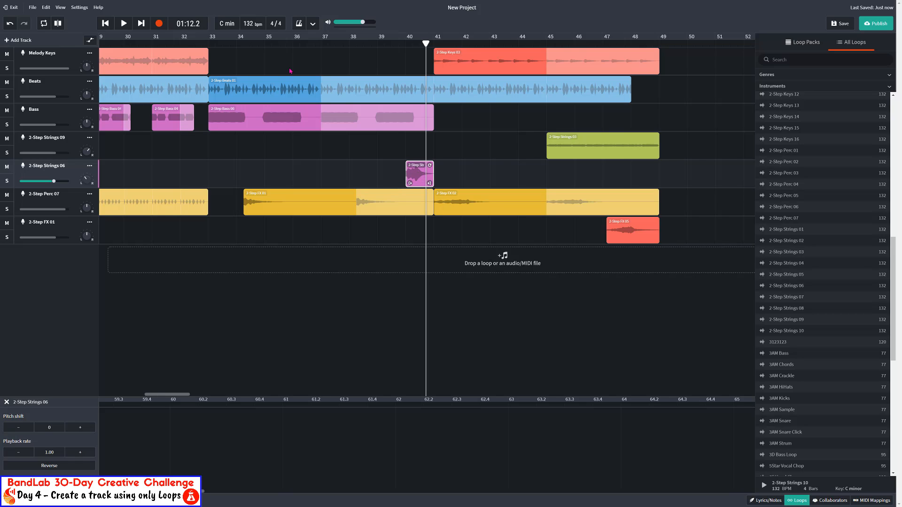
{"action": "left_click", "coordinate": [209, 42]}
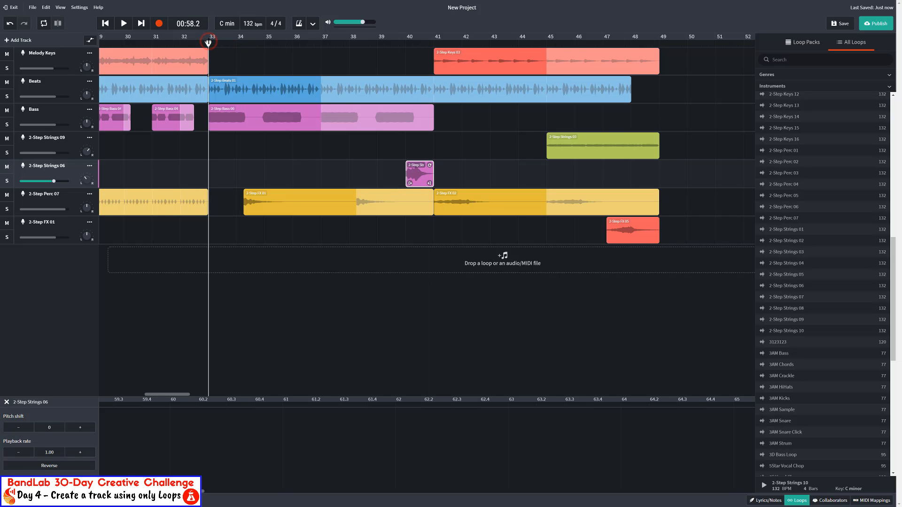
{"action": "key", "text": "space"}
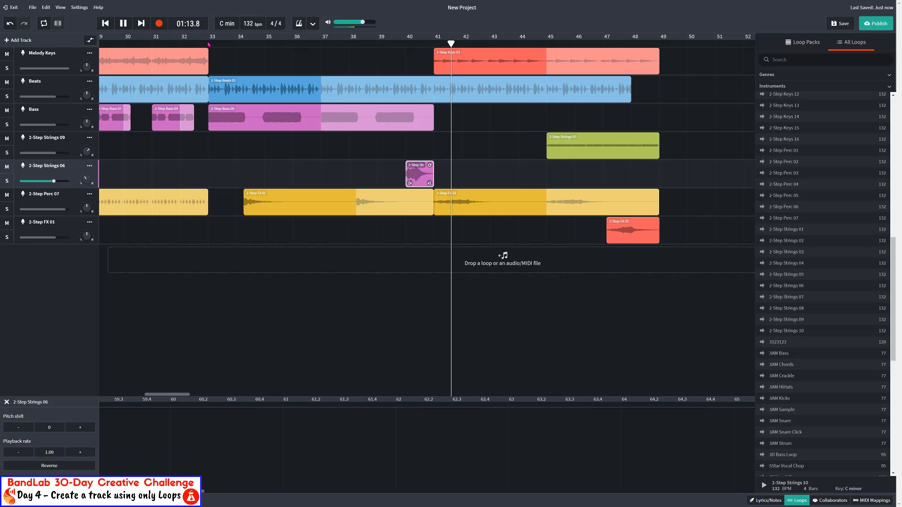
{"action": "left_click", "coordinate": [124, 23]}
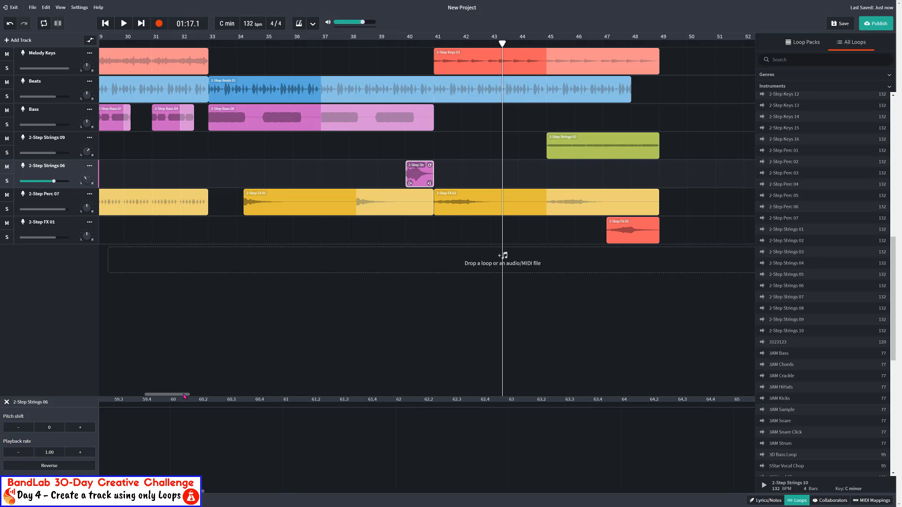
Step: Hide the loop browser and examine the whole arrangement, marking the sections starting at bars 1, 17 and 33 in turn
{"action": "mouse_move", "coordinate": [185, 396]}
{"action": "left_mouse_down"}
{"action": "mouse_move", "coordinate": [143, 396]}
{"action": "mouse_move", "coordinate": [193, 401]}
{"action": "left_mouse_up"}
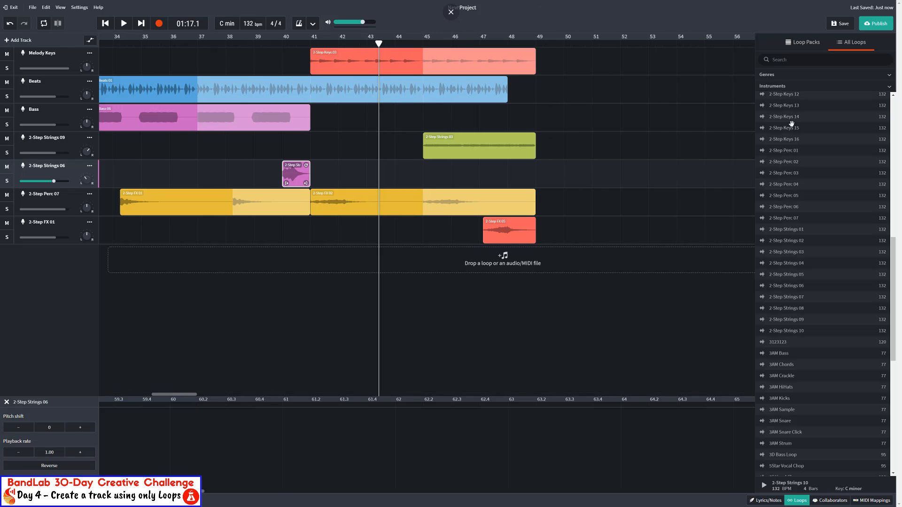
{"action": "left_click", "coordinate": [797, 499]}
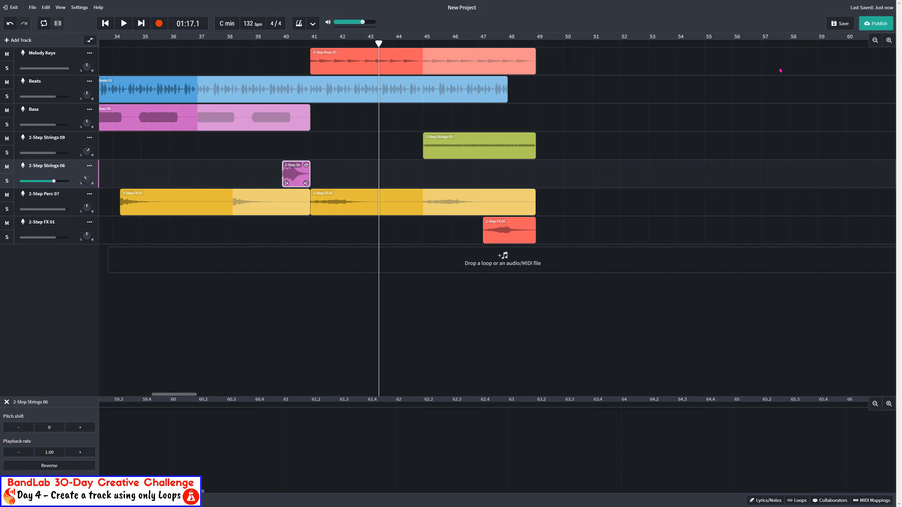
{"action": "left_click", "coordinate": [875, 41]}
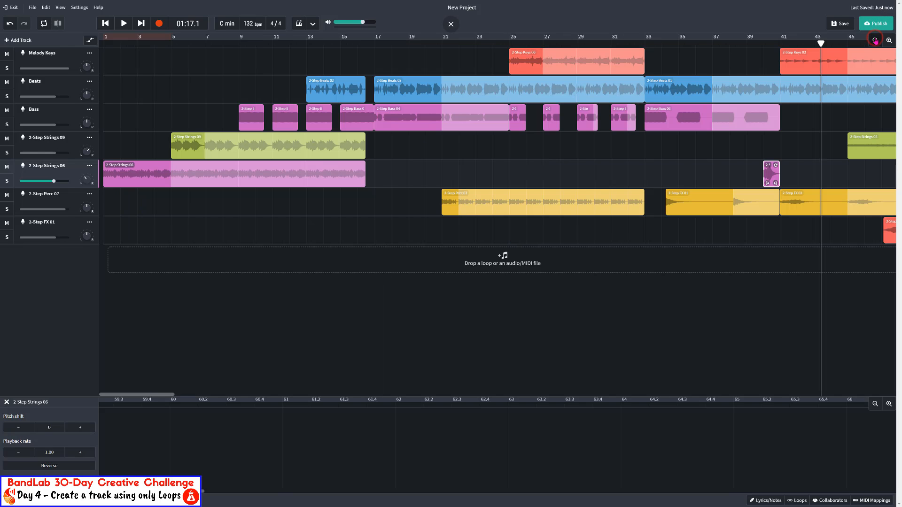
{"action": "left_click", "coordinate": [875, 41]}
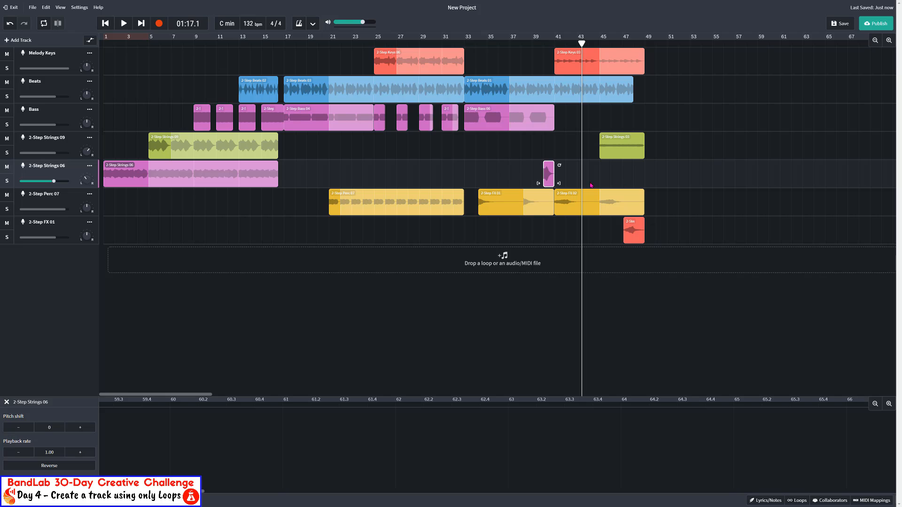
{"action": "left_click_drag", "start_coordinate": [107, 52], "coordinate": [268, 209]}
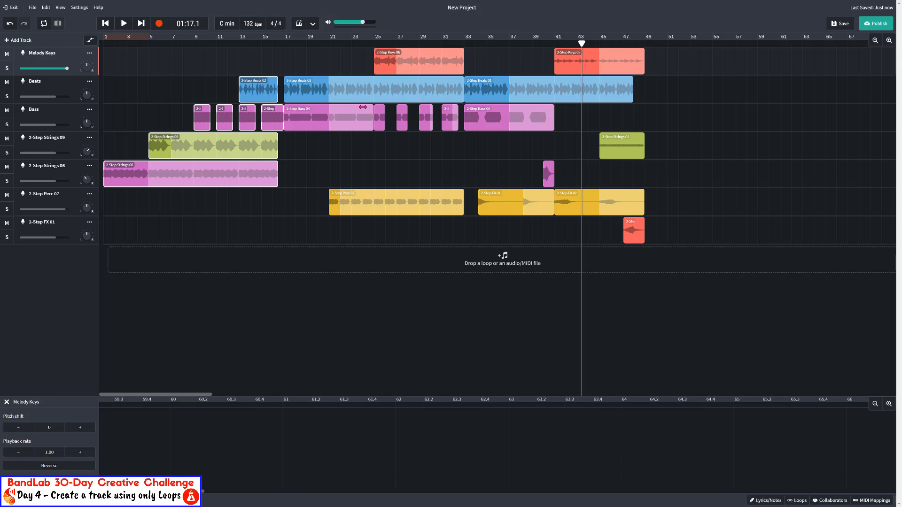
{"action": "left_click", "coordinate": [288, 55]}
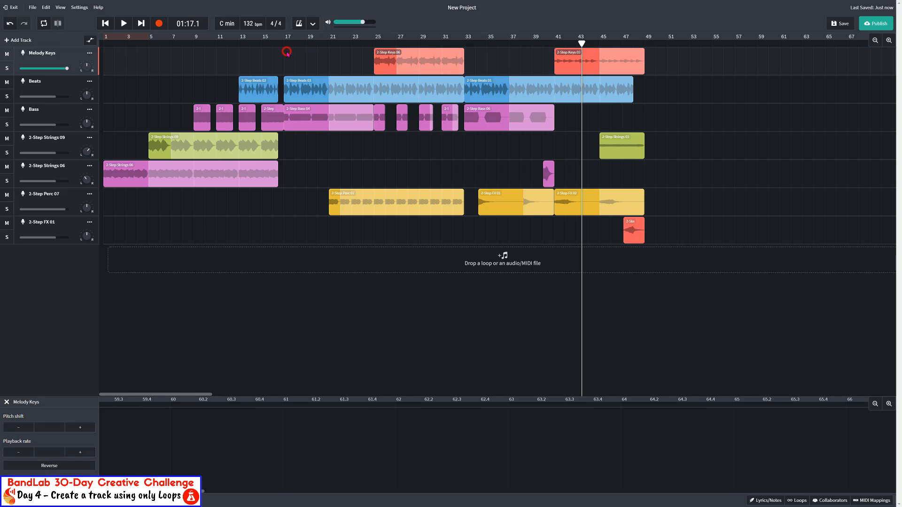
{"action": "left_click_drag", "start_coordinate": [287, 51], "coordinate": [387, 173]}
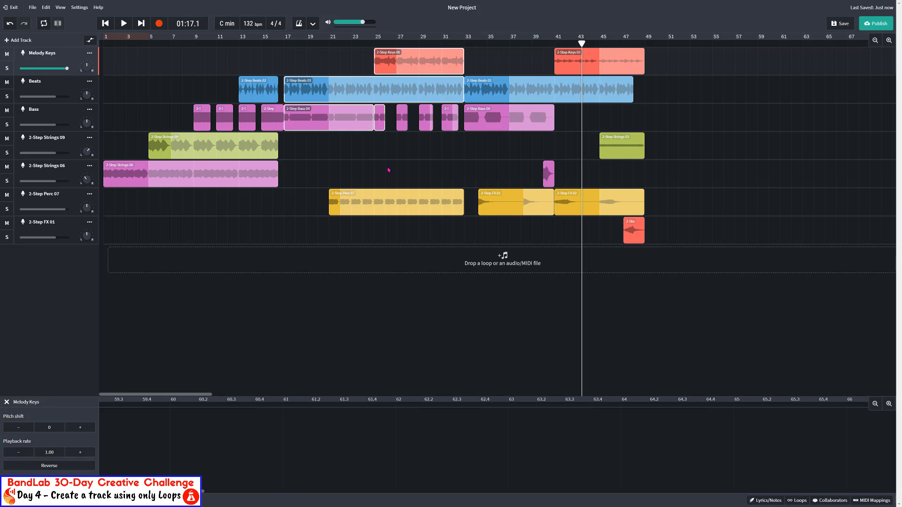
{"action": "left_click_drag", "start_coordinate": [469, 53], "coordinate": [549, 145]}
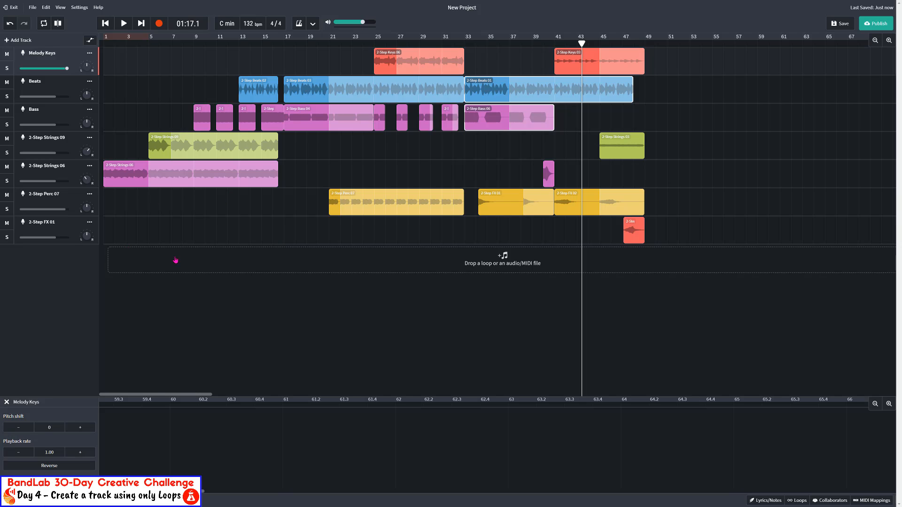
Step: Slice the long opening regions on the 2-Step Strings 09 and 2-Step Strings 06 tracks at bar 9
{"action": "left_click", "coordinate": [205, 187]}
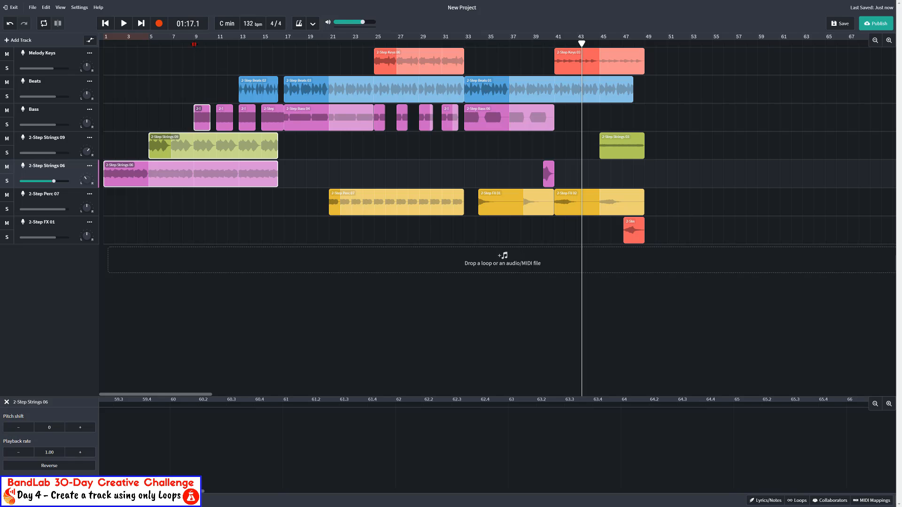
{"action": "left_click", "coordinate": [194, 41]}
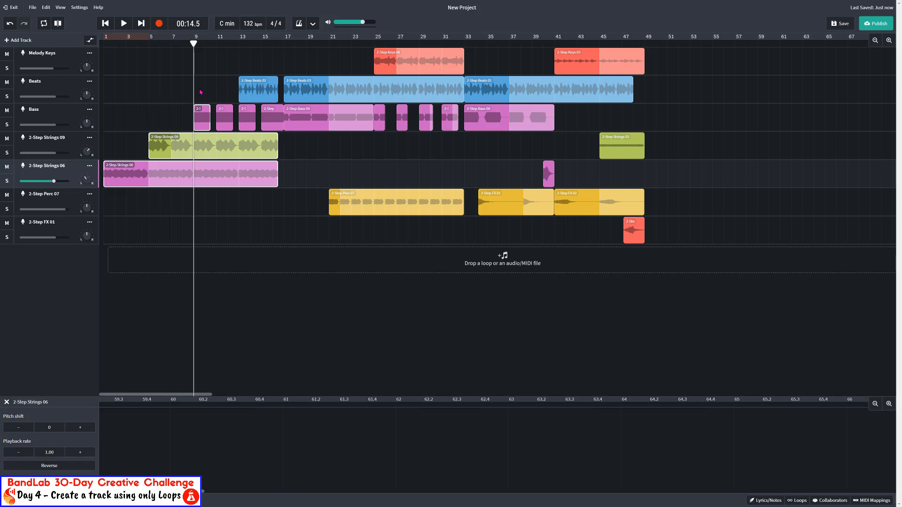
{"action": "right_click", "coordinate": [208, 174]}
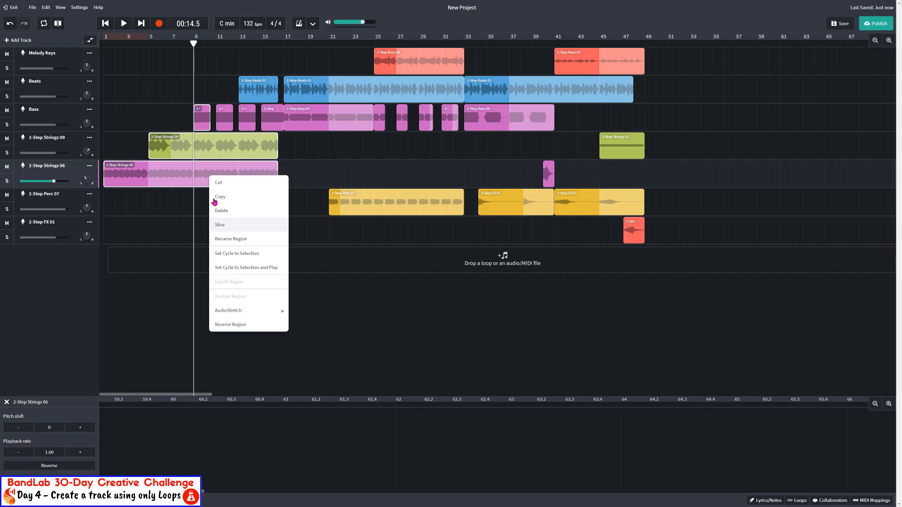
{"action": "left_click", "coordinate": [220, 225]}
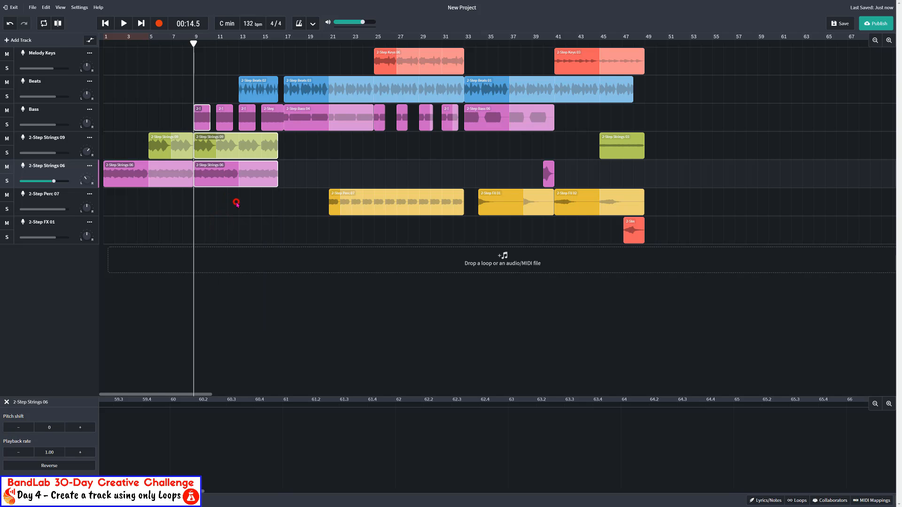
Step: Copy the beats, bass and strings regions from bar 9 to bar 17 and paste them at bar 49
{"action": "left_click", "coordinate": [236, 203]}
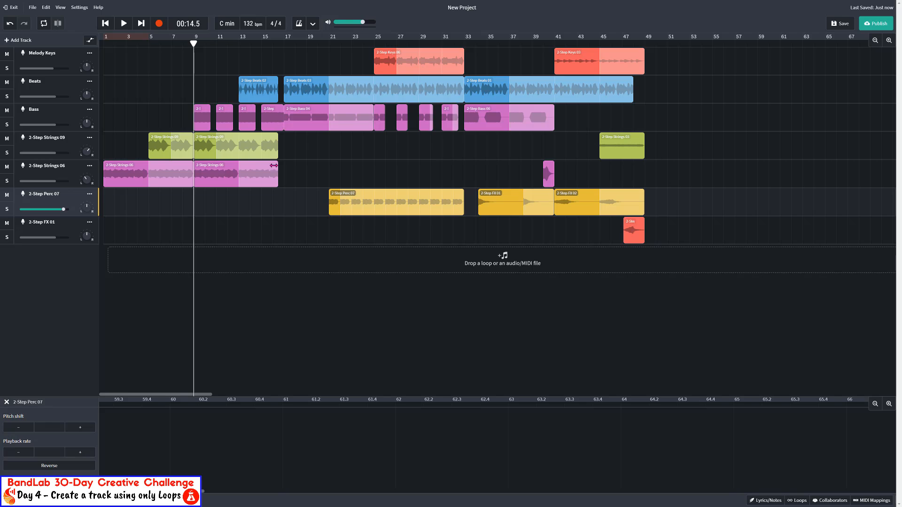
{"action": "left_click_drag", "start_coordinate": [277, 195], "coordinate": [198, 54]}
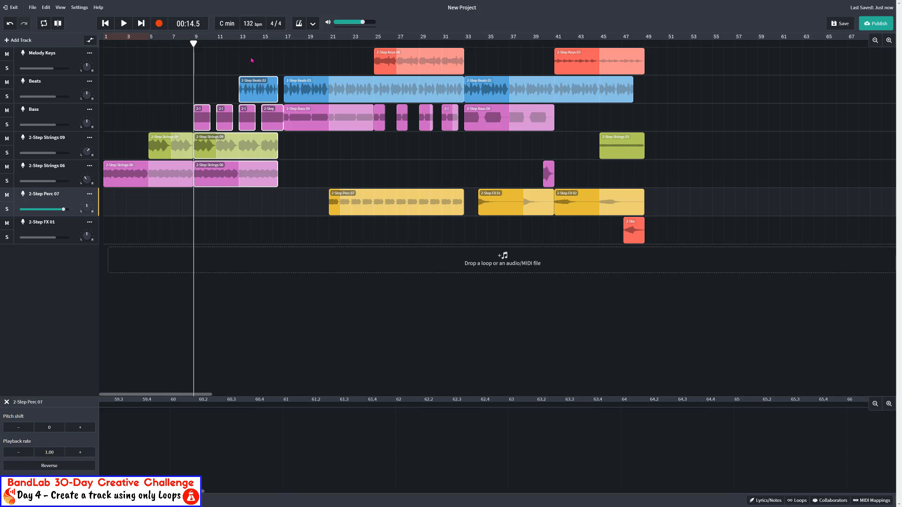
{"action": "right_click", "coordinate": [253, 89]}
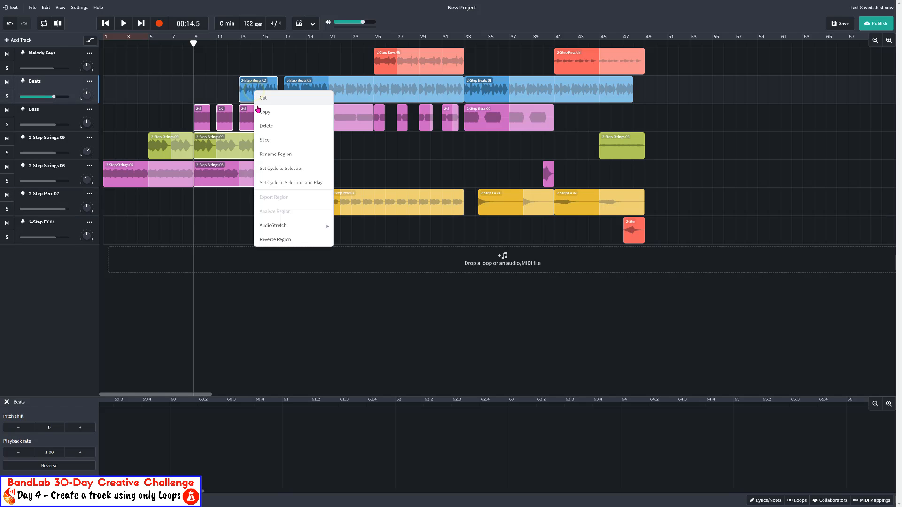
{"action": "left_click", "coordinate": [262, 111]}
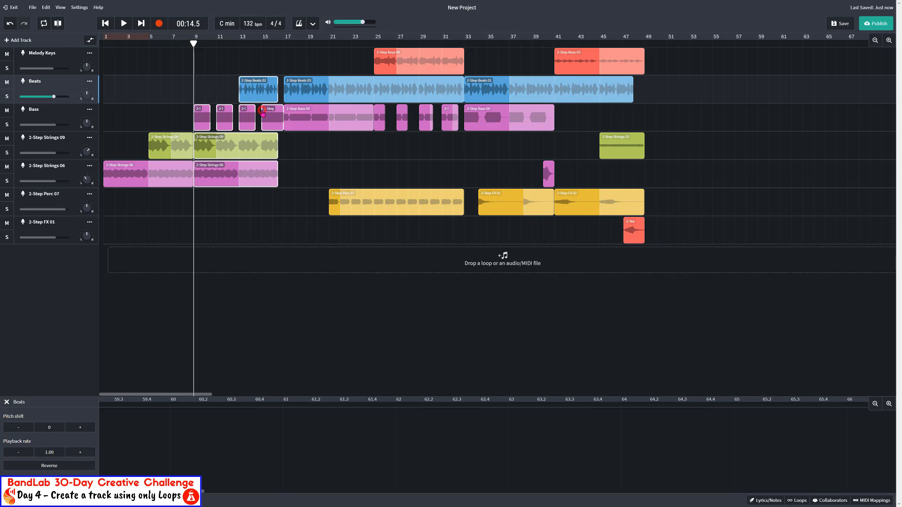
{"action": "left_click", "coordinate": [644, 43]}
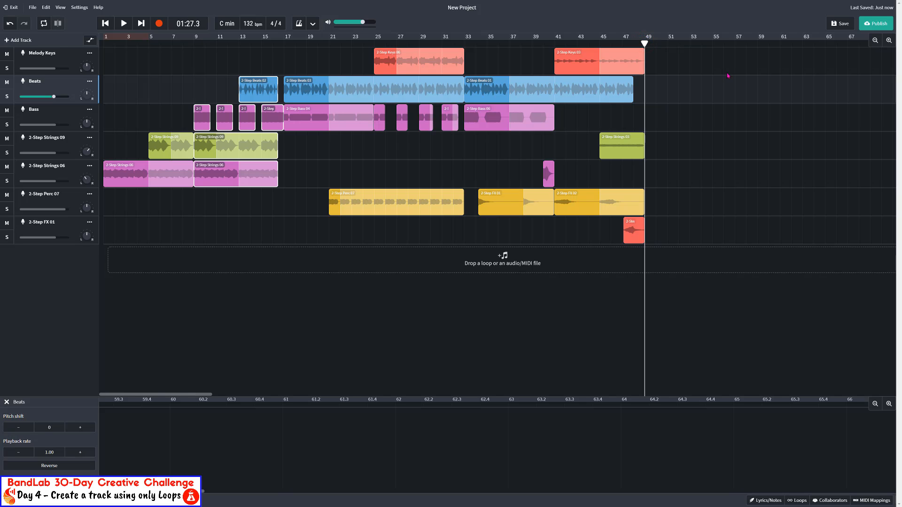
{"action": "key", "text": "ctrl+v"}
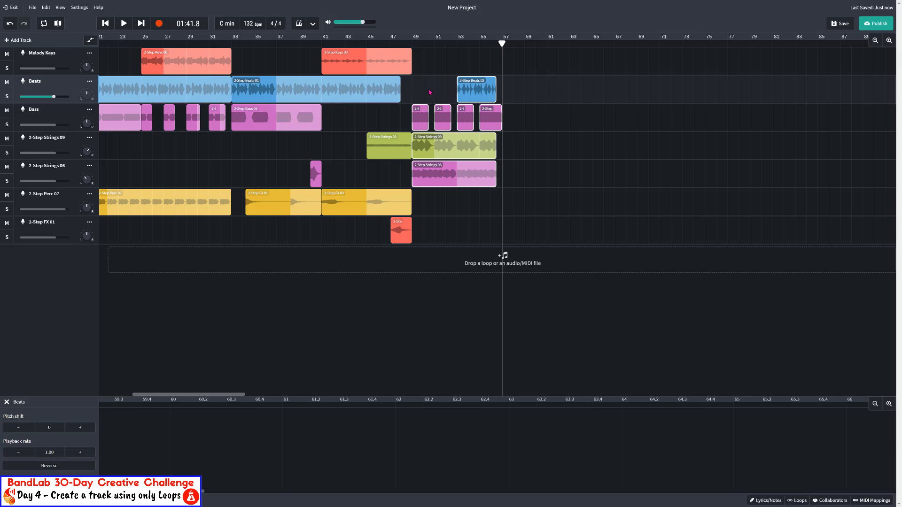
Step: Play the arrangement from bar 41 through the pasted ending section to check the transition
{"action": "left_click", "coordinate": [321, 46]}
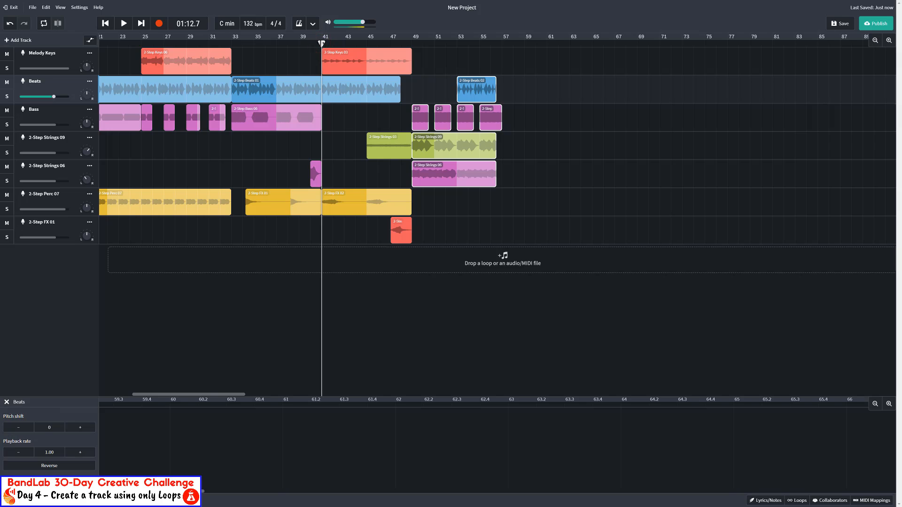
{"action": "key", "text": "space"}
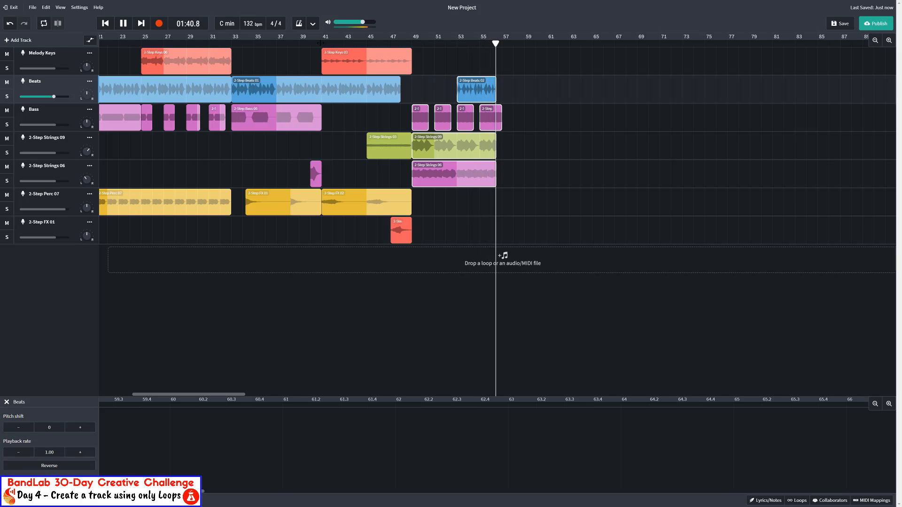
{"action": "key", "text": "space"}
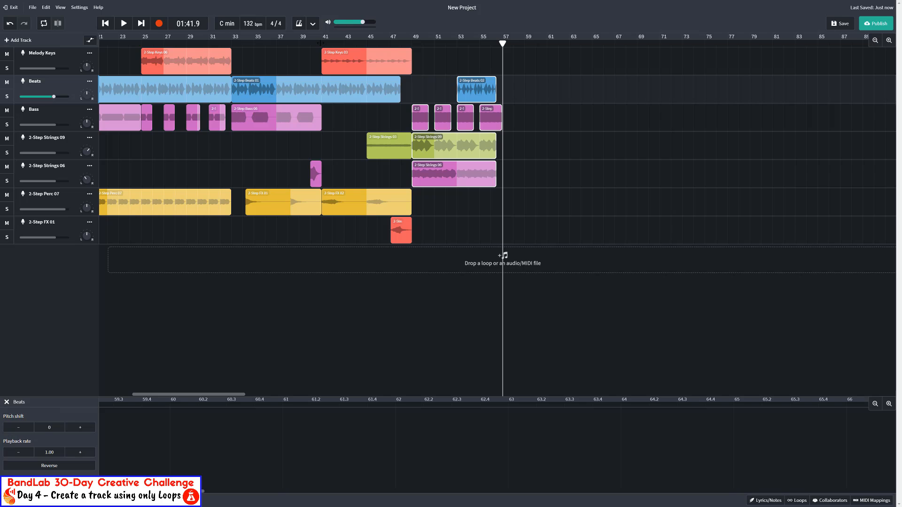
Step: Set the grid size to 1/4 and trim the last bass region to end level with the strings regions before bar 57
{"action": "left_click", "coordinate": [498, 121]}
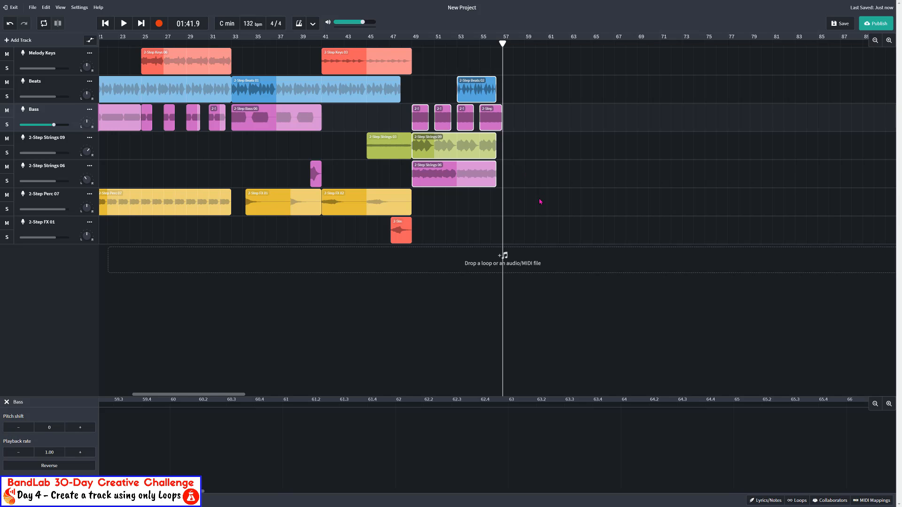
{"action": "left_click", "coordinate": [888, 42]}
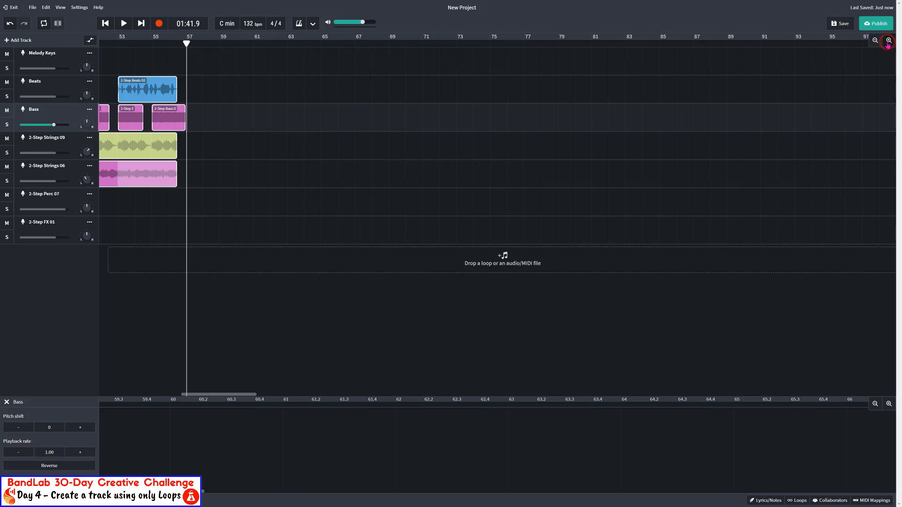
{"action": "left_click", "coordinate": [180, 109]}
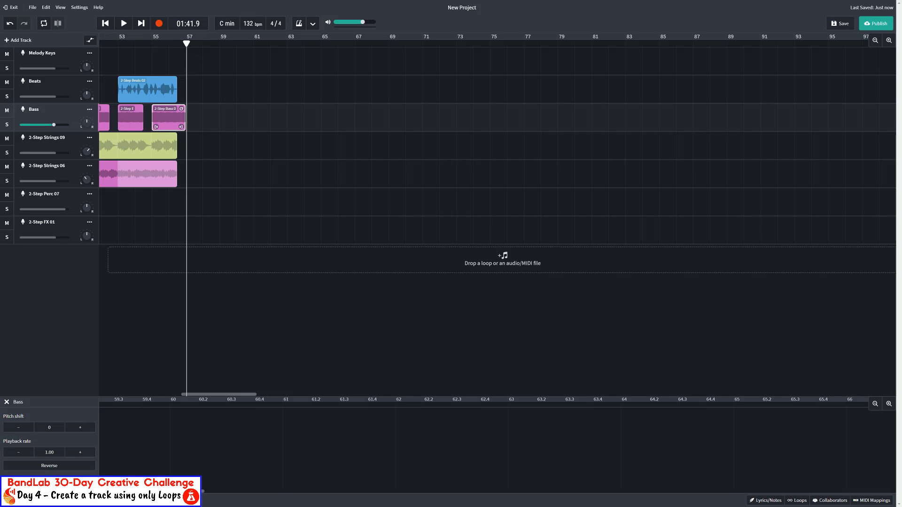
{"action": "left_click", "coordinate": [889, 40]}
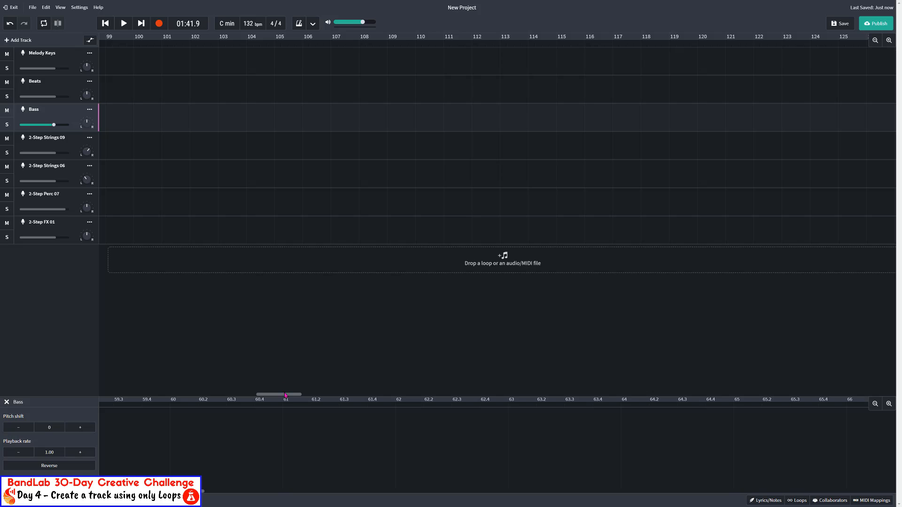
{"action": "left_click_drag", "start_coordinate": [285, 395], "coordinate": [186, 404]}
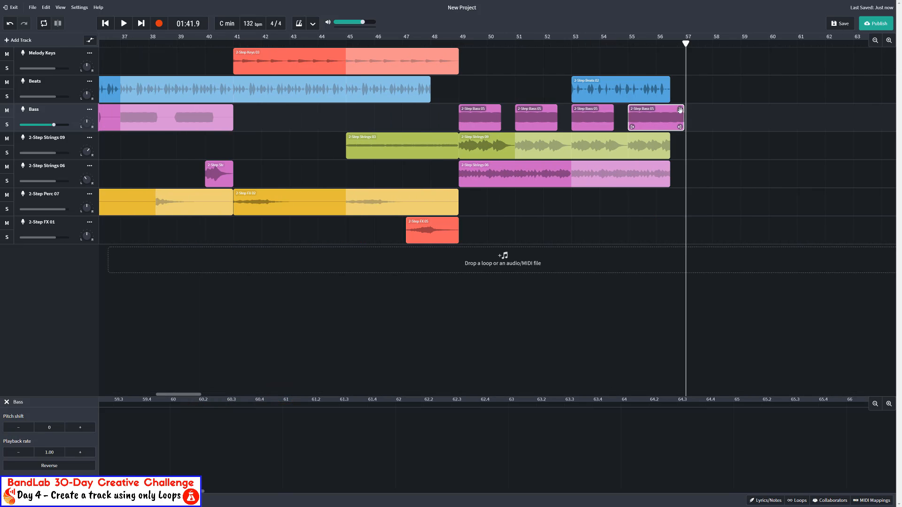
{"action": "left_click_drag", "start_coordinate": [679, 109], "coordinate": [670, 109]}
{"action": "left_click", "coordinate": [61, 7]}
{"action": "mouse_move", "coordinate": [80, 33]}
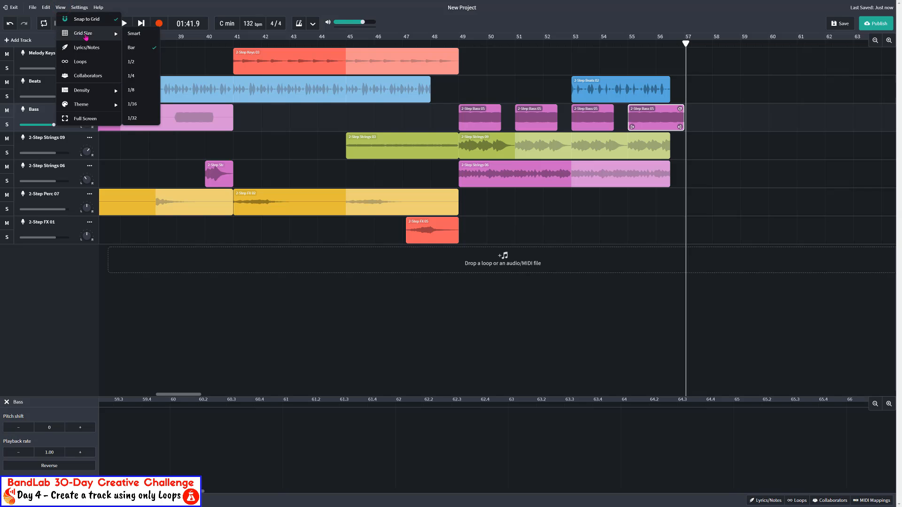
{"action": "left_click", "coordinate": [142, 75]}
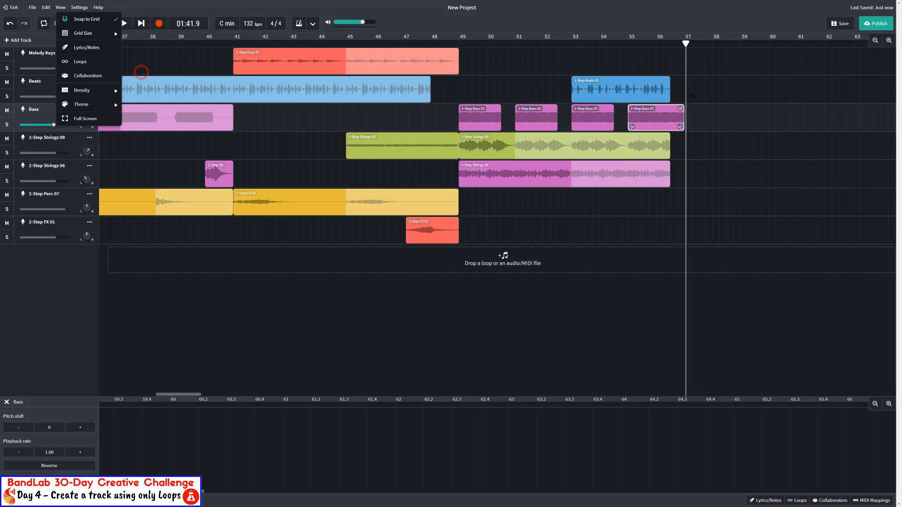
{"action": "left_click", "coordinate": [665, 110]}
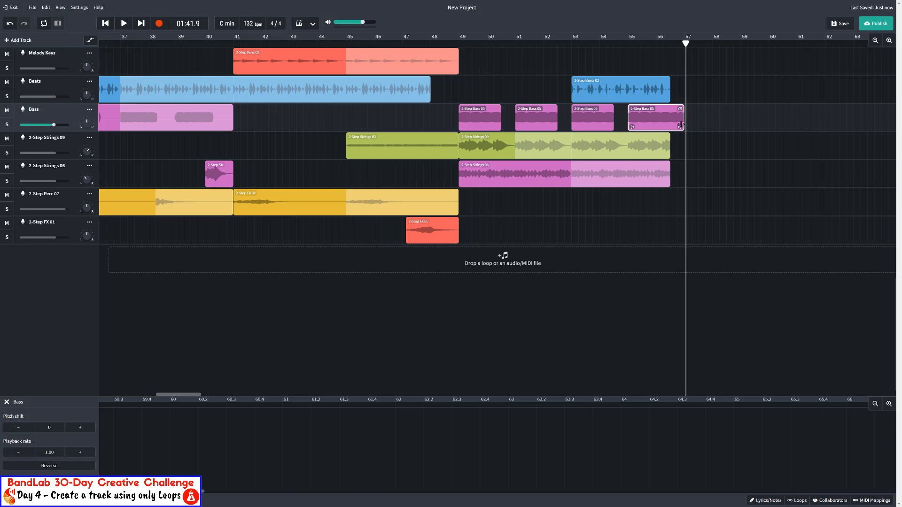
{"action": "left_click_drag", "start_coordinate": [681, 126], "coordinate": [668, 126]}
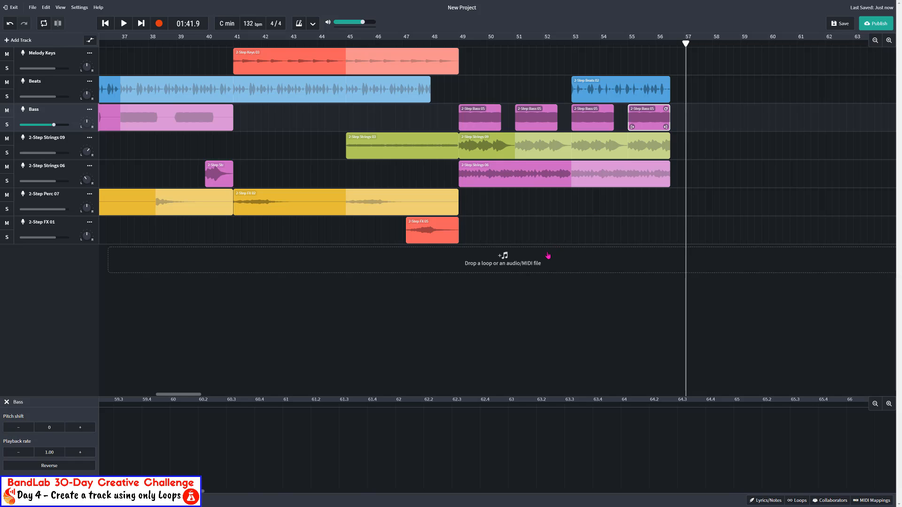
Step: Copy the beats, bass, strings and FX regions that lie between bars 33 and 41 and paste them at bar 57
{"action": "left_click", "coordinate": [180, 393]}
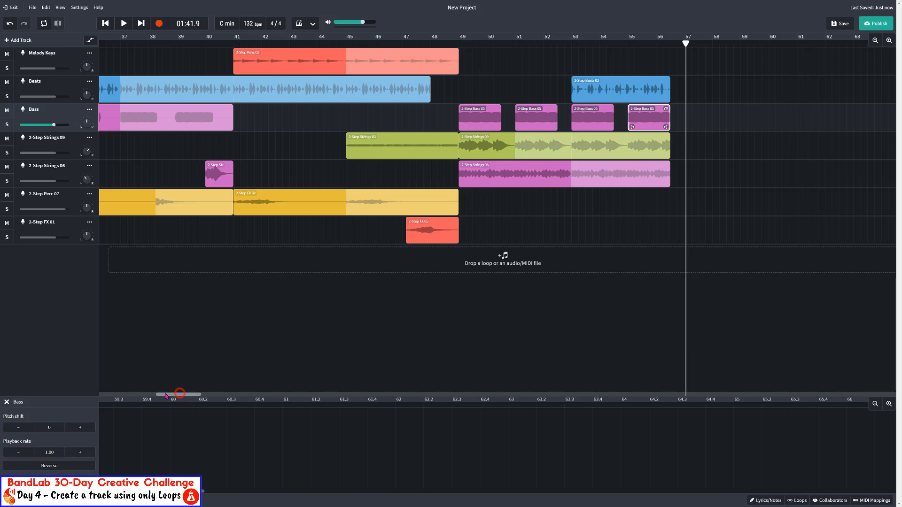
{"action": "left_click_drag", "start_coordinate": [166, 396], "coordinate": [157, 396]}
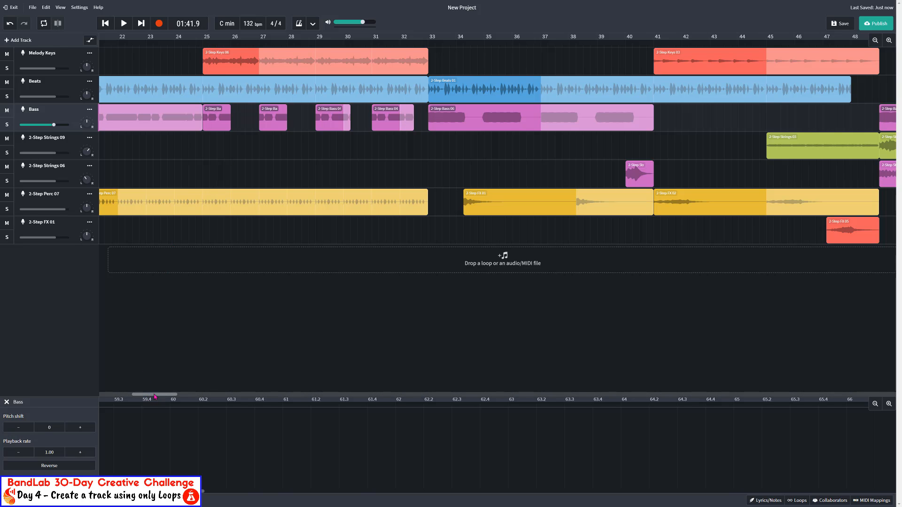
{"action": "left_click_drag", "start_coordinate": [154, 395], "coordinate": [160, 396]}
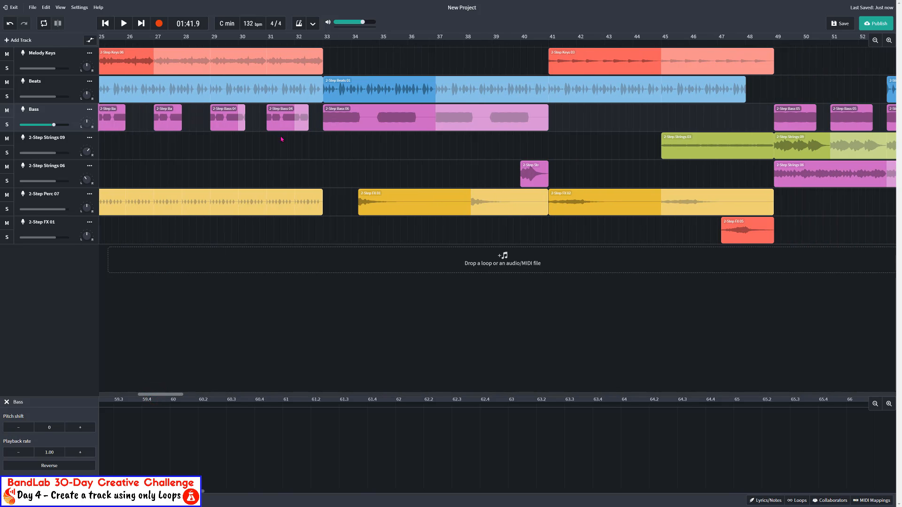
{"action": "left_click", "coordinate": [323, 45]}
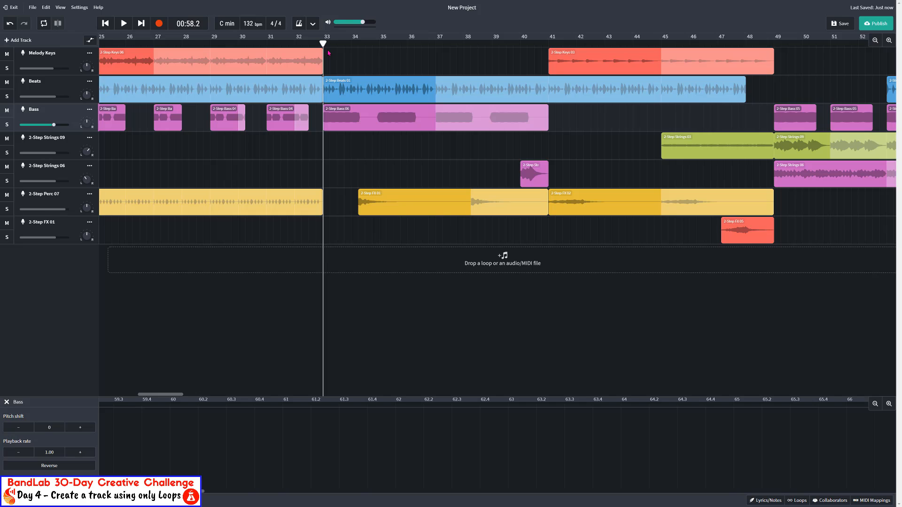
{"action": "left_click_drag", "start_coordinate": [327, 51], "coordinate": [532, 240]}
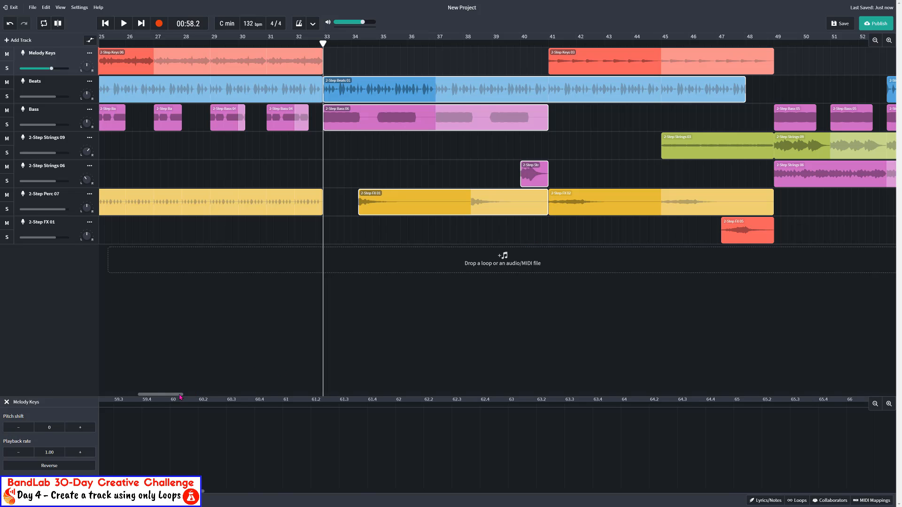
{"action": "left_click_drag", "start_coordinate": [181, 397], "coordinate": [213, 397]}
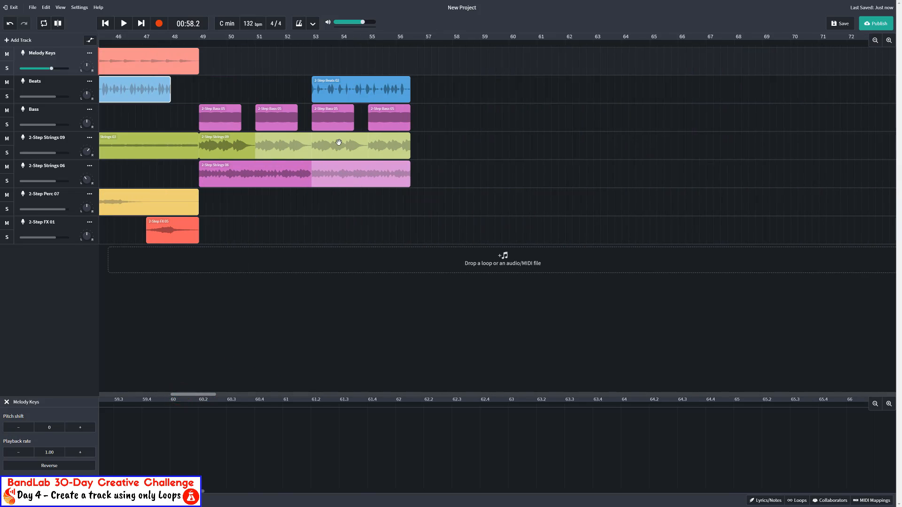
{"action": "left_click", "coordinate": [425, 45]}
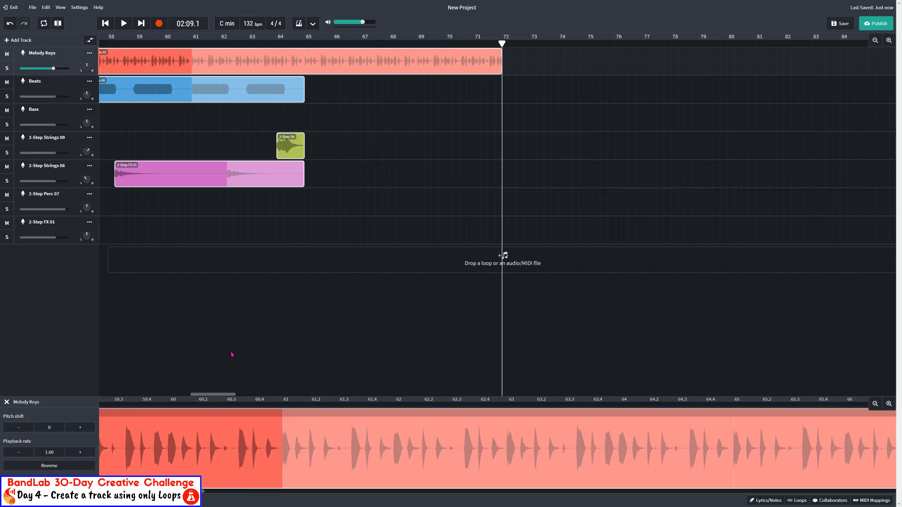
Step: Shorten the pasted 2-Step Beats 01 region to end at bar 65, level with the other pasted regions
{"action": "left_click_drag", "start_coordinate": [223, 396], "coordinate": [209, 396]}
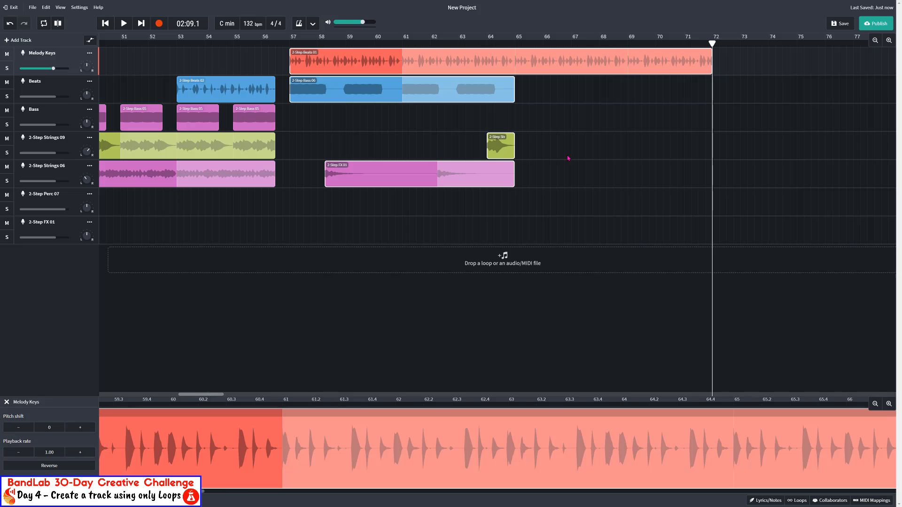
{"action": "left_click", "coordinate": [687, 89]}
{"action": "left_click", "coordinate": [697, 61]}
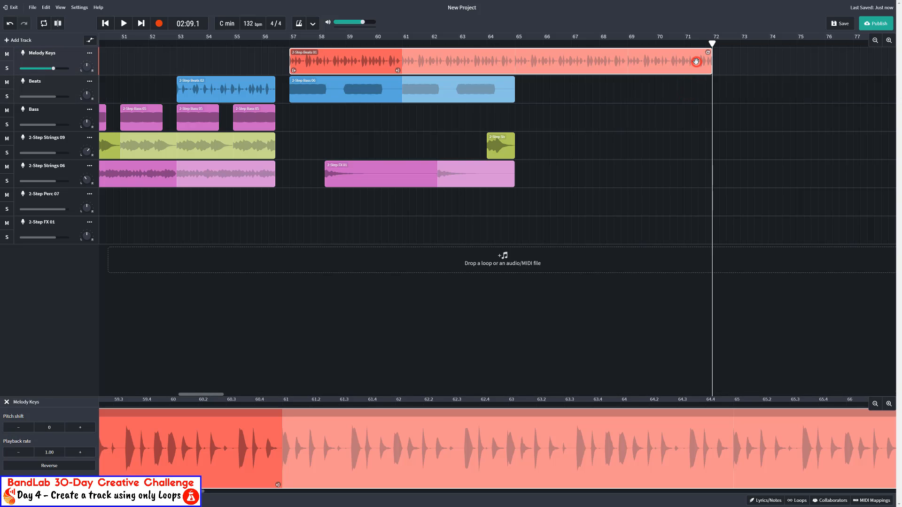
{"action": "left_click_drag", "start_coordinate": [706, 52], "coordinate": [511, 60]}
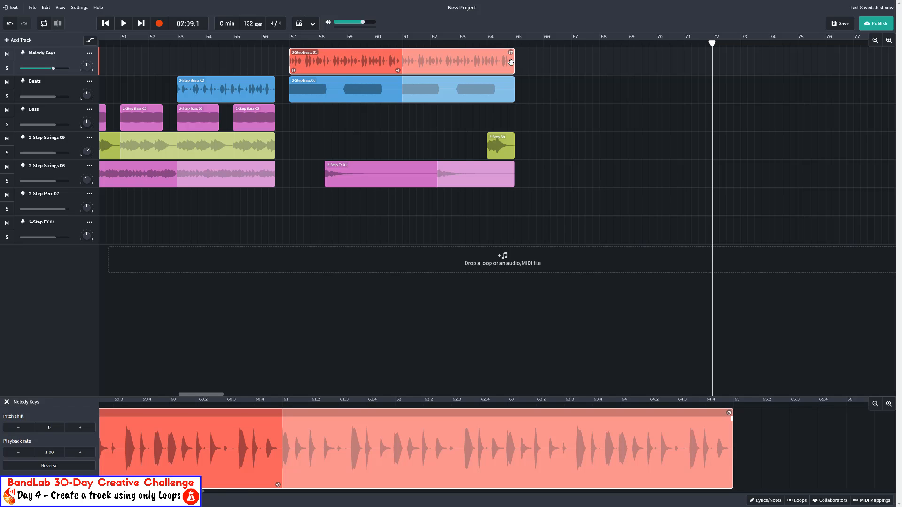
Step: Audition the short strings region at bar 64, expand it to its full loop starting at bar 57, and repeat it to bar 65
{"action": "left_click", "coordinate": [502, 146]}
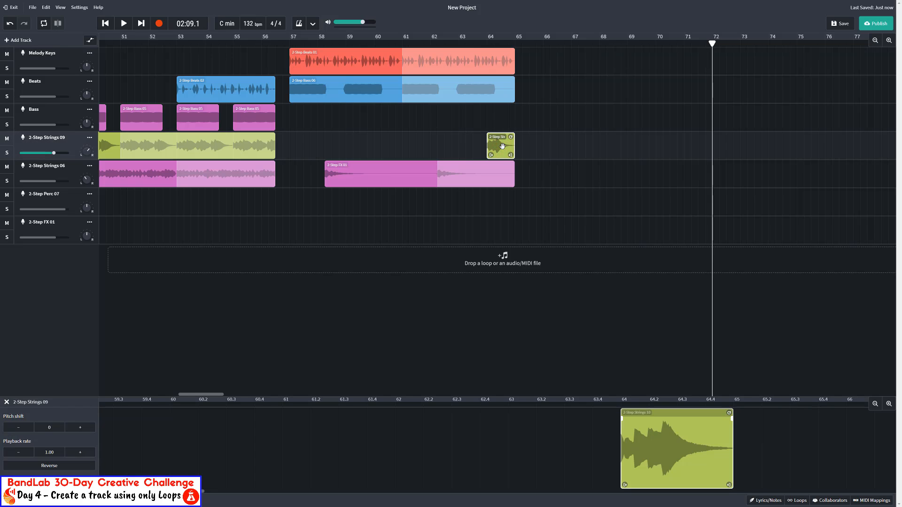
{"action": "left_click", "coordinate": [486, 43]}
{"action": "key", "text": "space"}
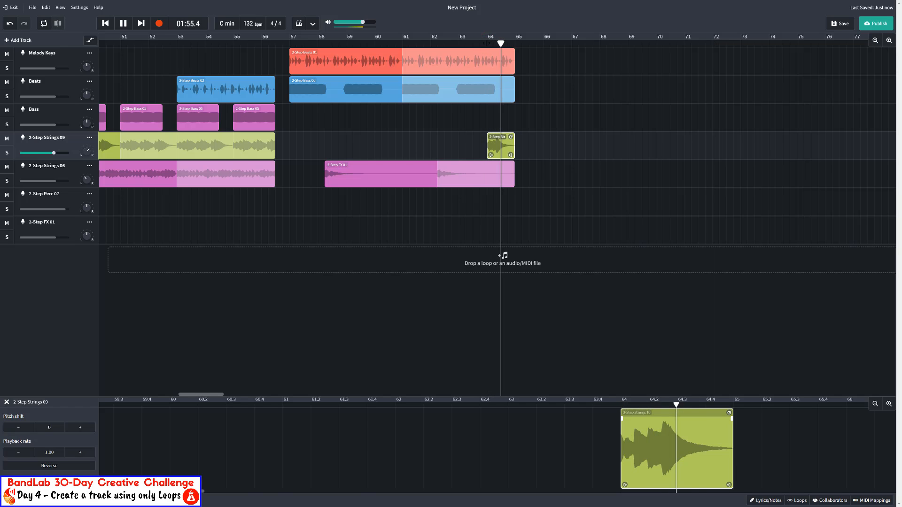
{"action": "key", "text": "space"}
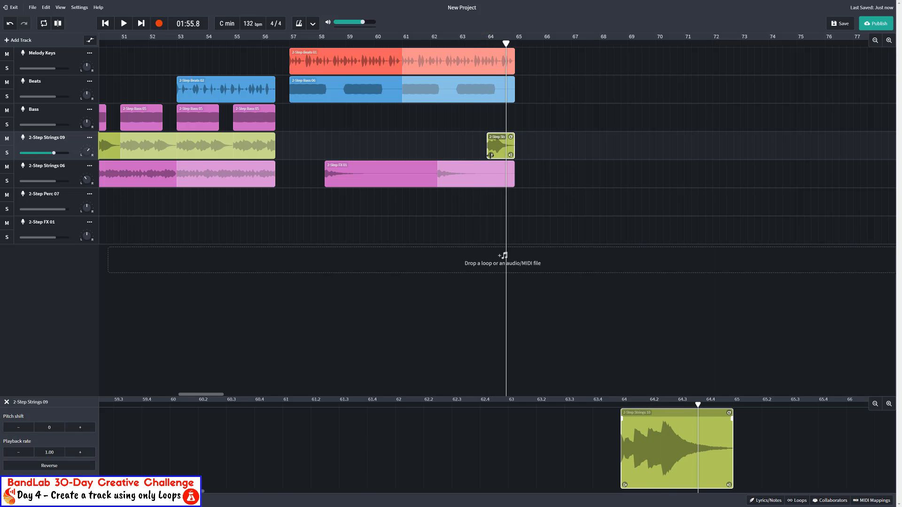
{"action": "left_click_drag", "start_coordinate": [490, 156], "coordinate": [310, 144]}
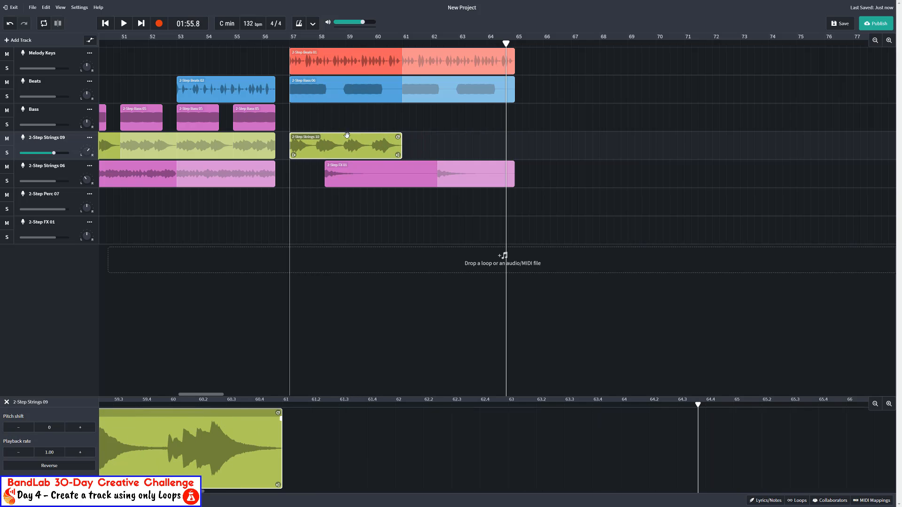
{"action": "left_click_drag", "start_coordinate": [398, 137], "coordinate": [510, 140]}
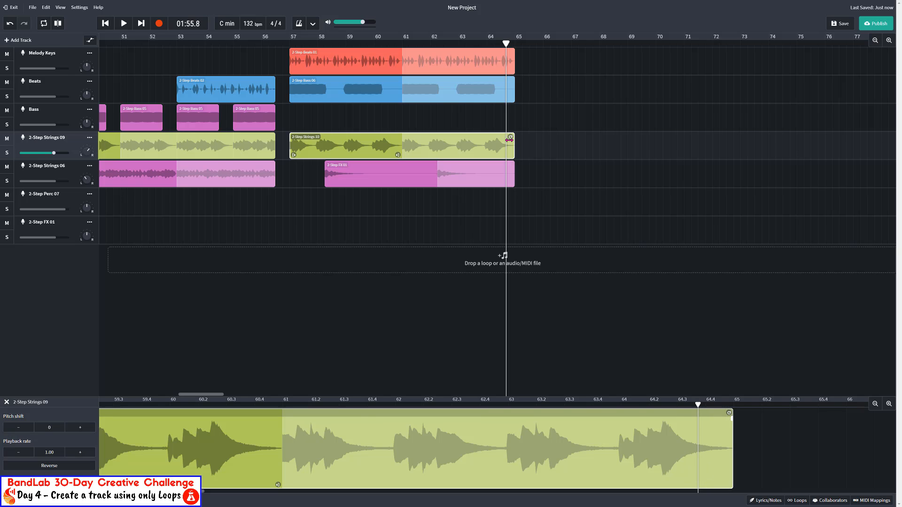
Step: Trim the pasted 2-Step Bass 06 region to end on beat 4 of bar 62 and the 2-Step Beats 01 region at bar 64
{"action": "left_click", "coordinate": [511, 81]}
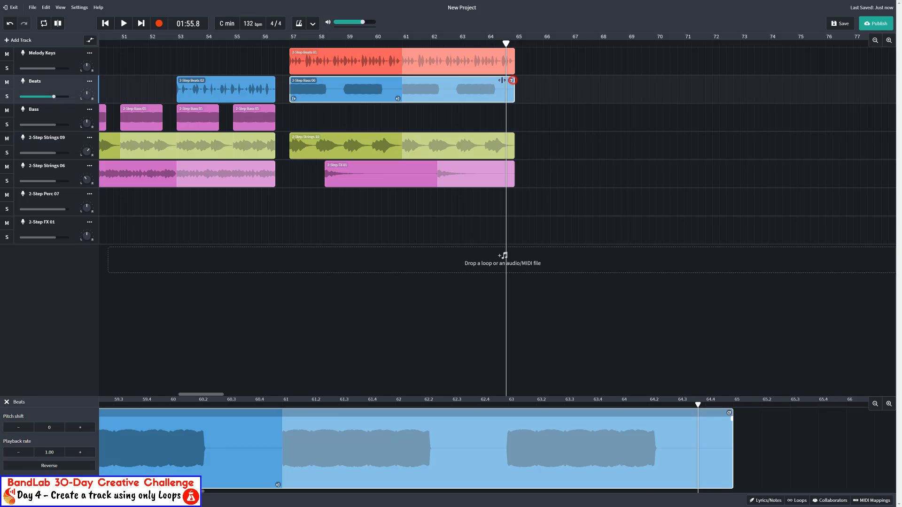
{"action": "left_click_drag", "start_coordinate": [513, 81], "coordinate": [452, 89]}
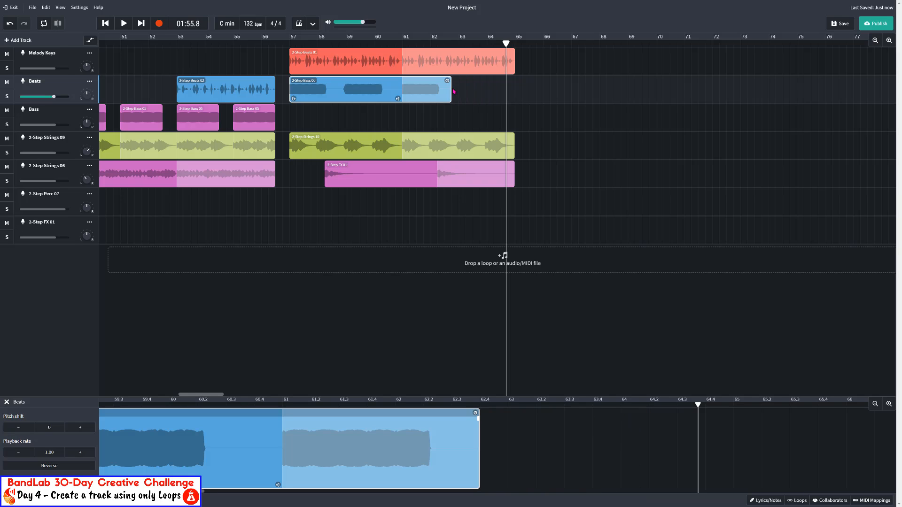
{"action": "left_click", "coordinate": [482, 64]}
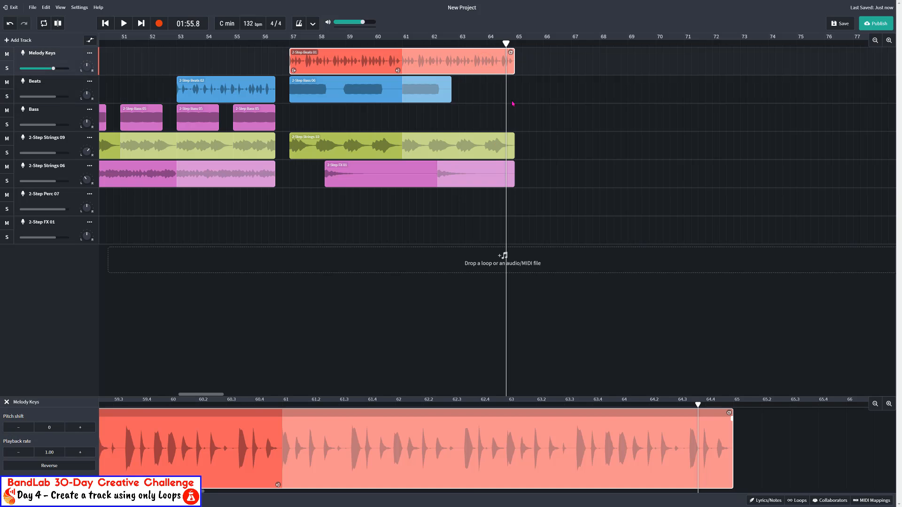
{"action": "left_click_drag", "start_coordinate": [511, 52], "coordinate": [482, 53]}
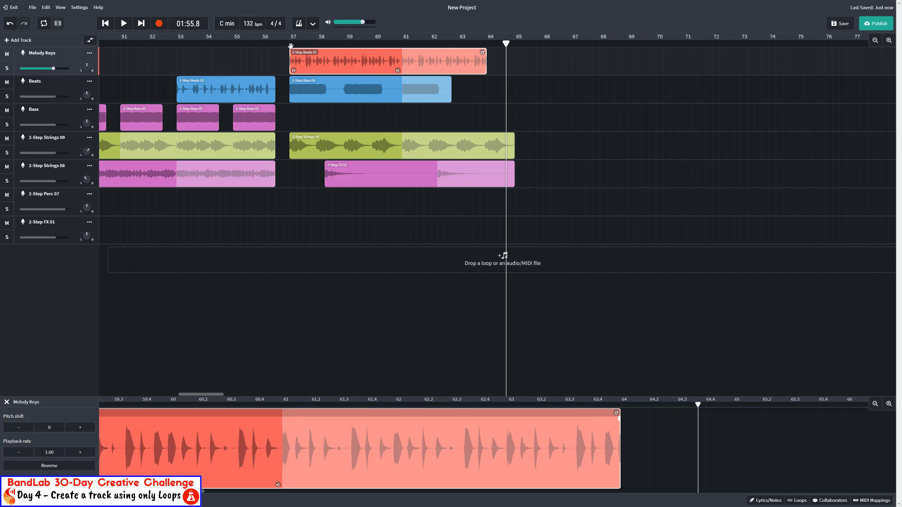
Step: Play from bar 53 into the start of the pasted section at bar 57 to check the transition
{"action": "left_click", "coordinate": [179, 46]}
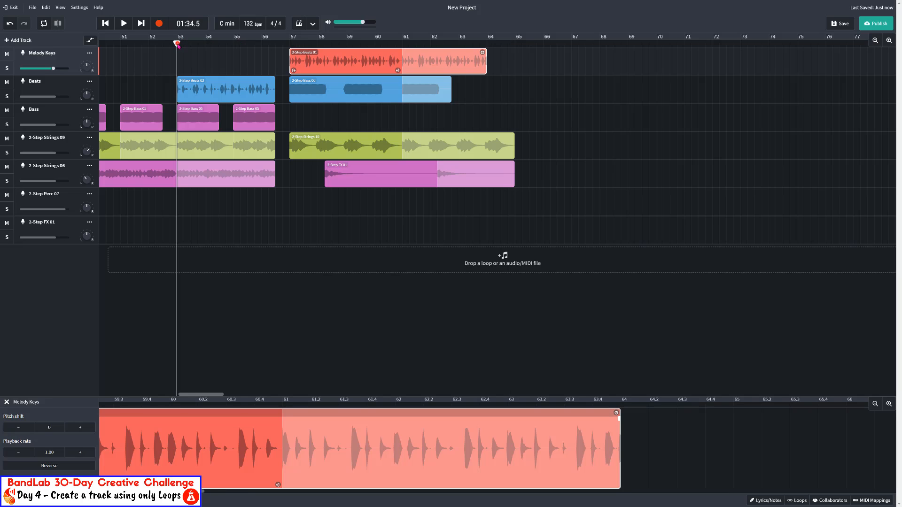
{"action": "key", "text": "space"}
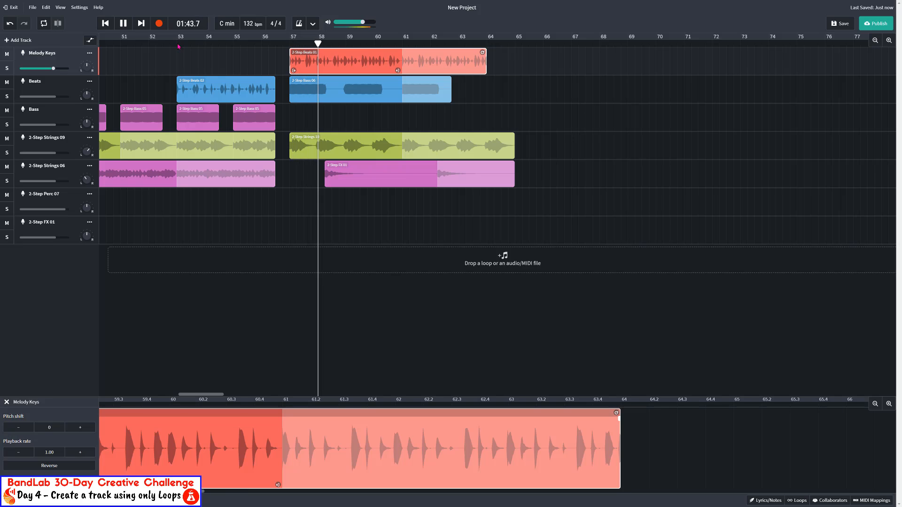
{"action": "key", "text": "space"}
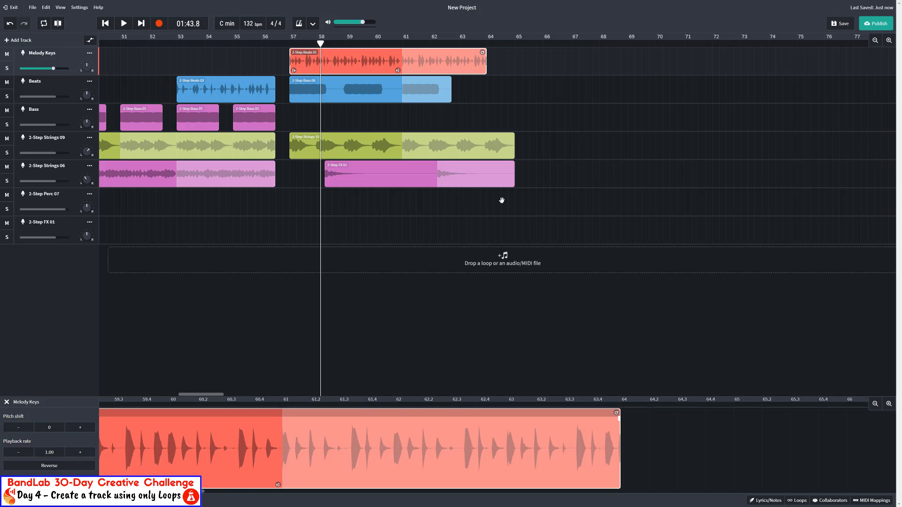
Step: Move the four regions pasted at bar 57 down one track so beats and bass sit on their own tracks, and place the playhead at bar 57
{"action": "left_click", "coordinate": [531, 200]}
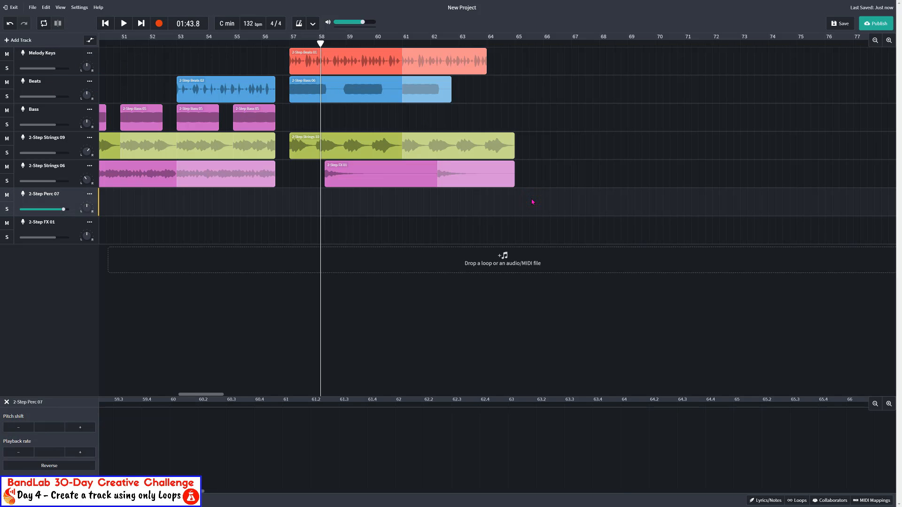
{"action": "left_click", "coordinate": [518, 202]}
{"action": "left_click_drag", "start_coordinate": [480, 157], "coordinate": [300, 85]}
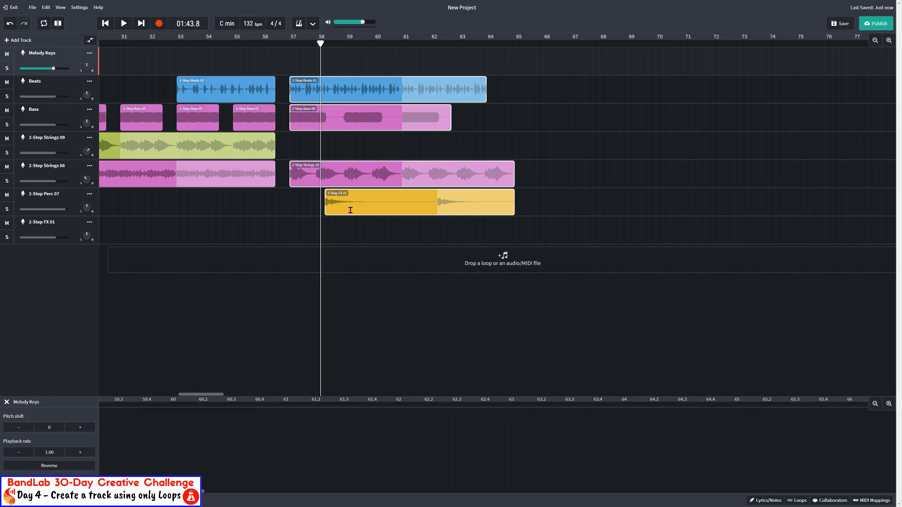
{"action": "left_click", "coordinate": [289, 43]}
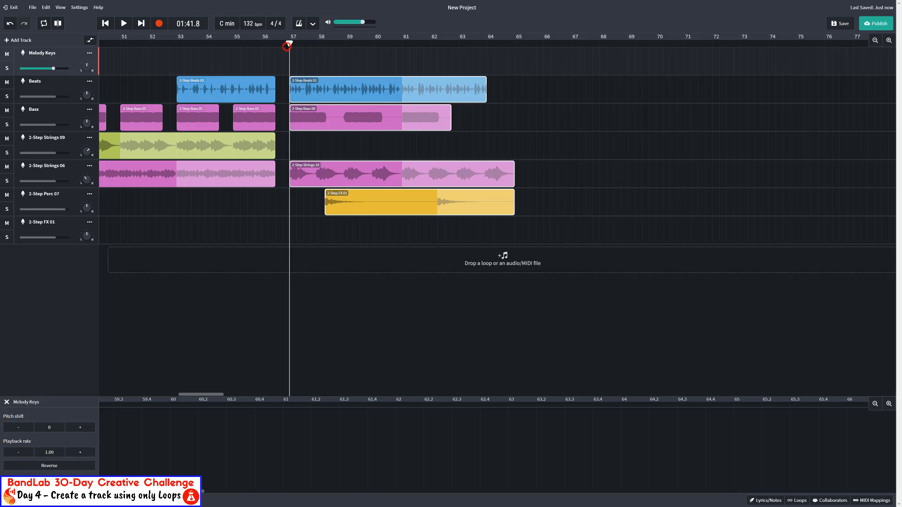
{"action": "left_click", "coordinate": [266, 51]}
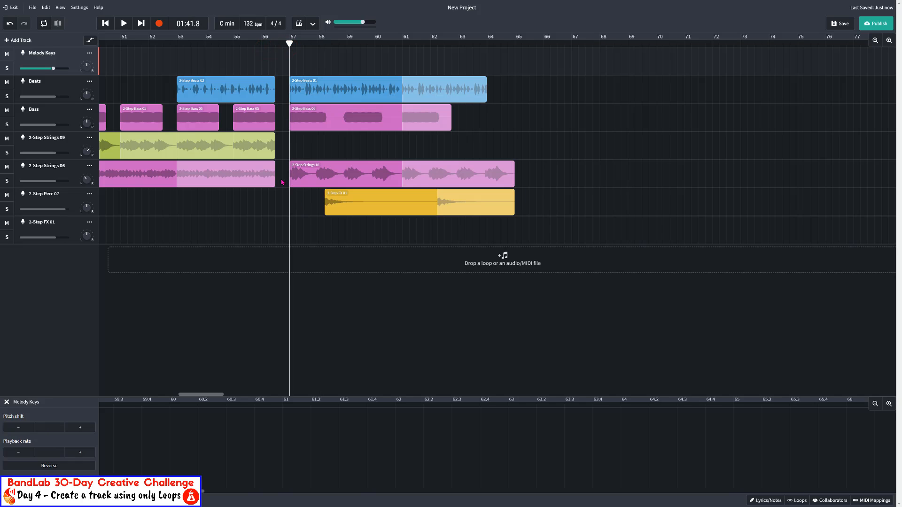
Step: Extend the looped 2-Step Strings 09 region so that it ends at bar 57
{"action": "left_click", "coordinate": [259, 176]}
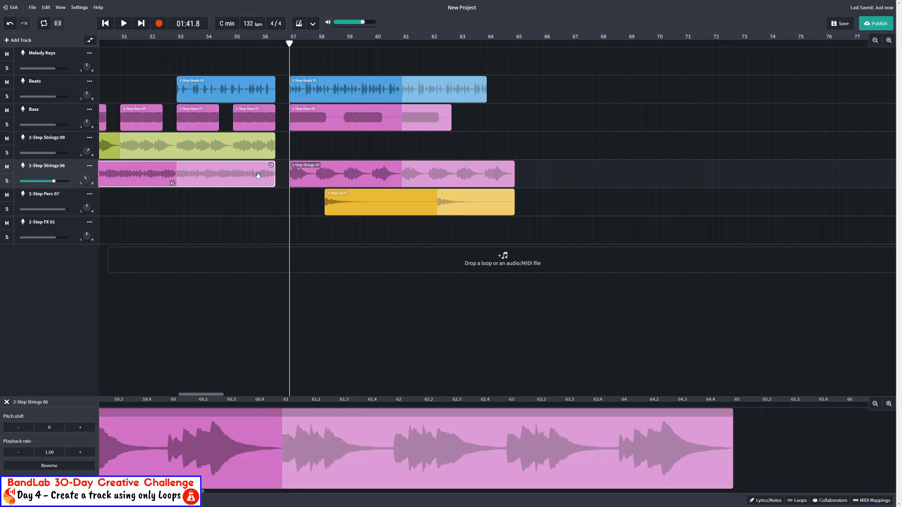
{"action": "left_click", "coordinate": [258, 146]}
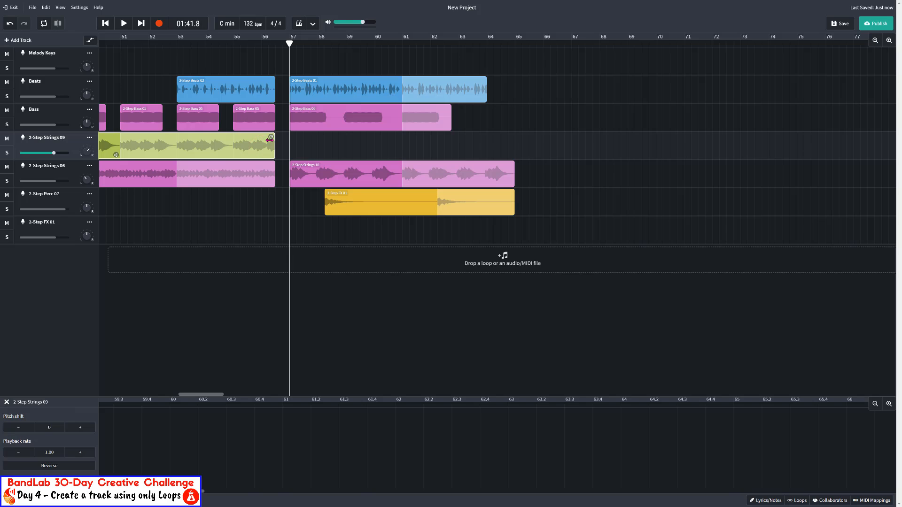
{"action": "left_click_drag", "start_coordinate": [270, 137], "coordinate": [284, 137]}
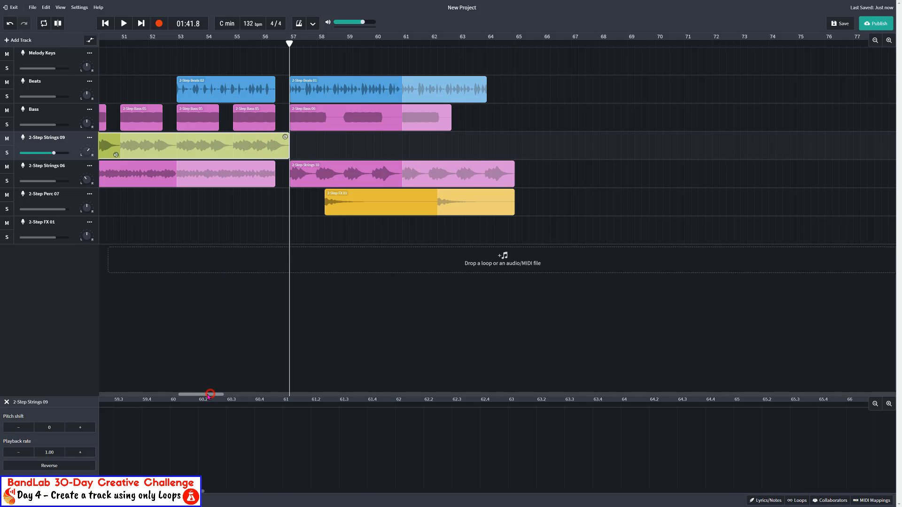
Step: Split both the 2-Step Strings 09 and 2-Step Strings 06 regions starting at bar 49 into two-bar pieces at bars 51, 53 and 55
{"action": "left_click_drag", "start_coordinate": [210, 395], "coordinate": [206, 396]}
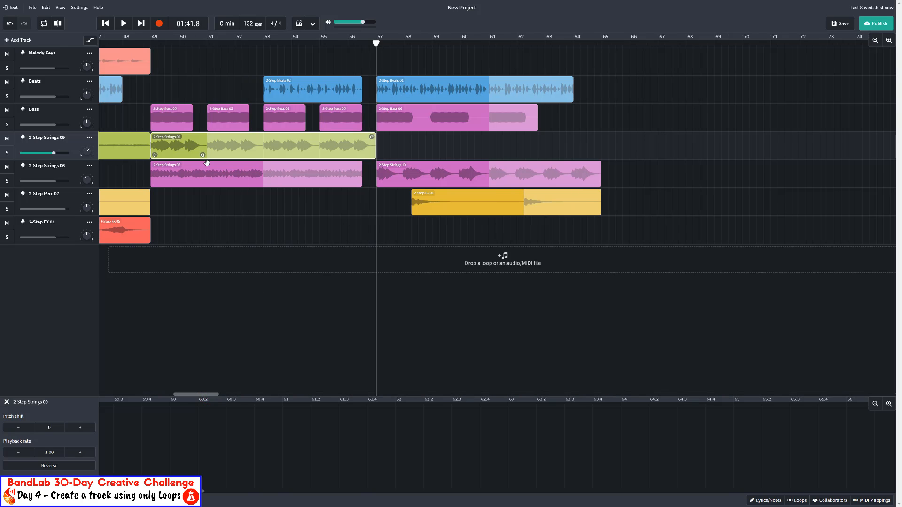
{"action": "left_click", "coordinate": [263, 173]}
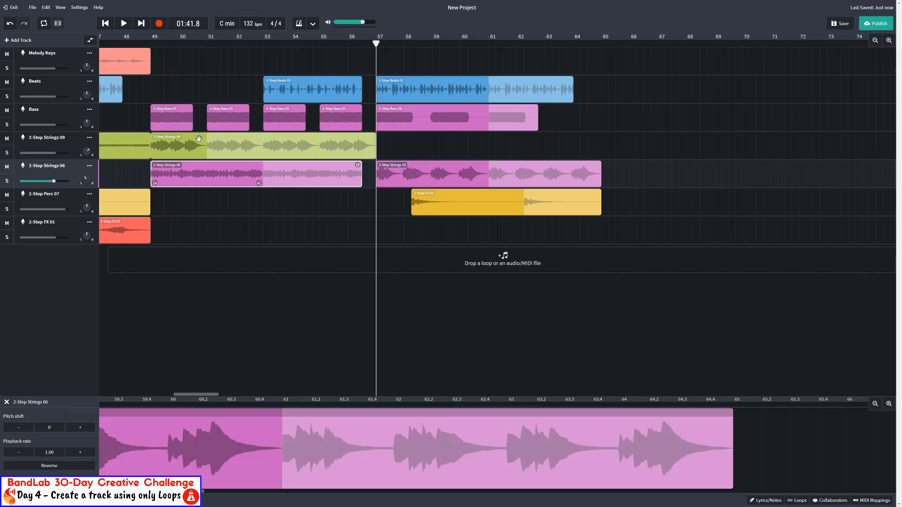
{"action": "left_click", "coordinate": [203, 206]}
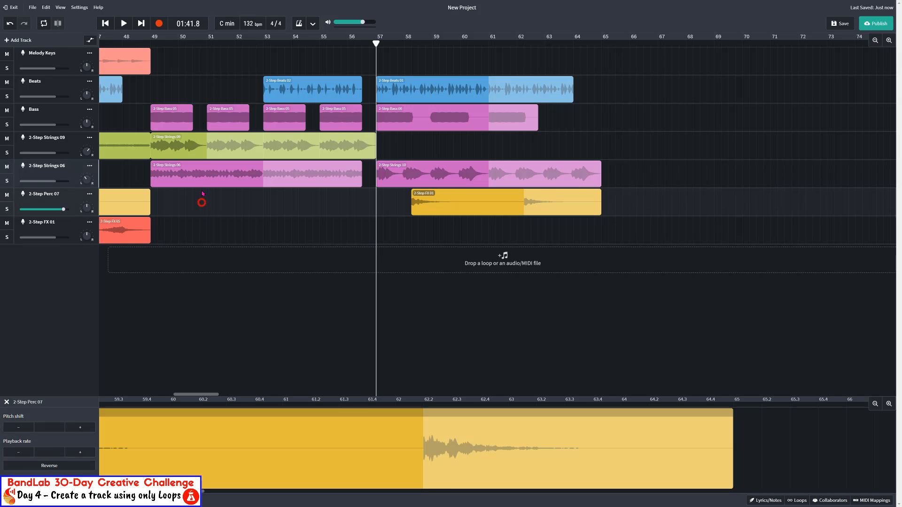
{"action": "left_click_drag", "start_coordinate": [202, 204], "coordinate": [262, 151]}
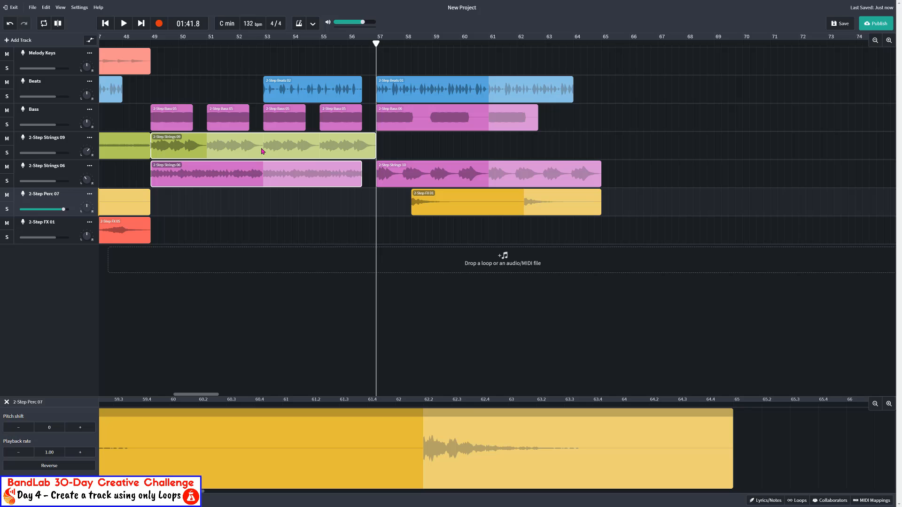
{"action": "left_click", "coordinate": [207, 43]}
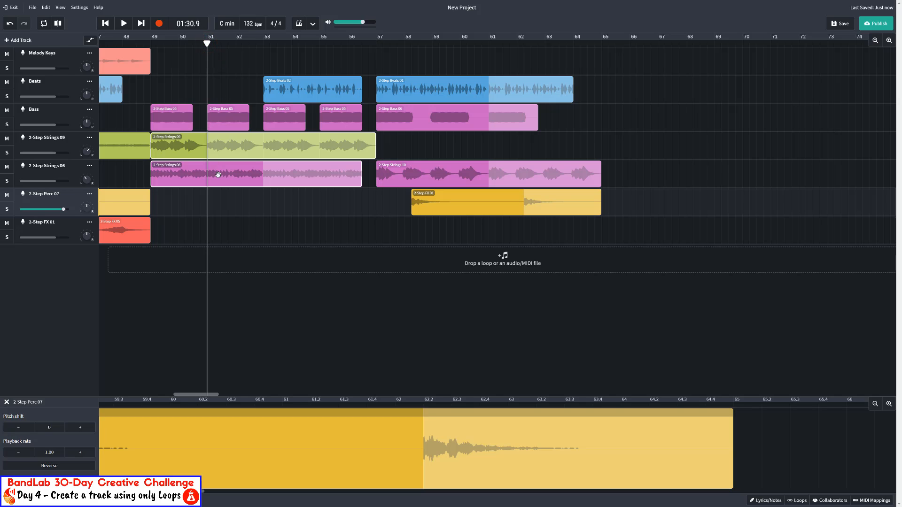
{"action": "key", "text": "ctrl+e"}
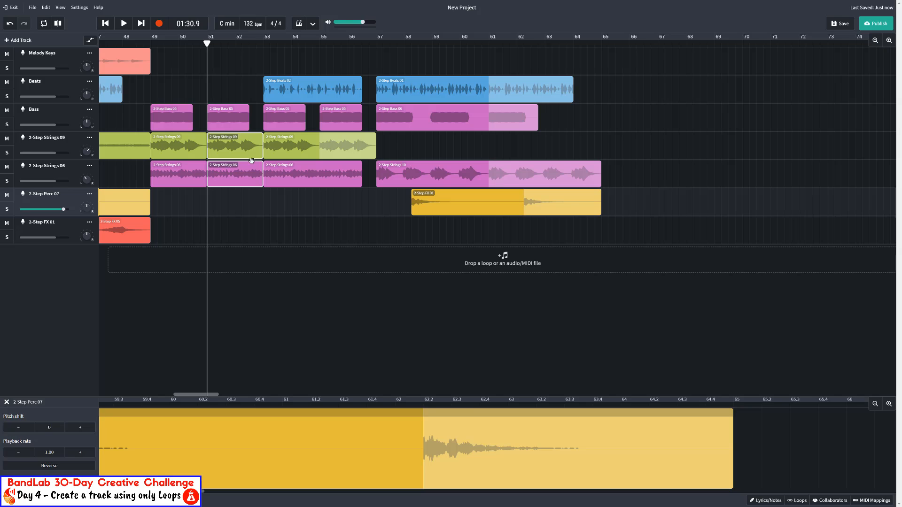
{"action": "left_click", "coordinate": [319, 45]}
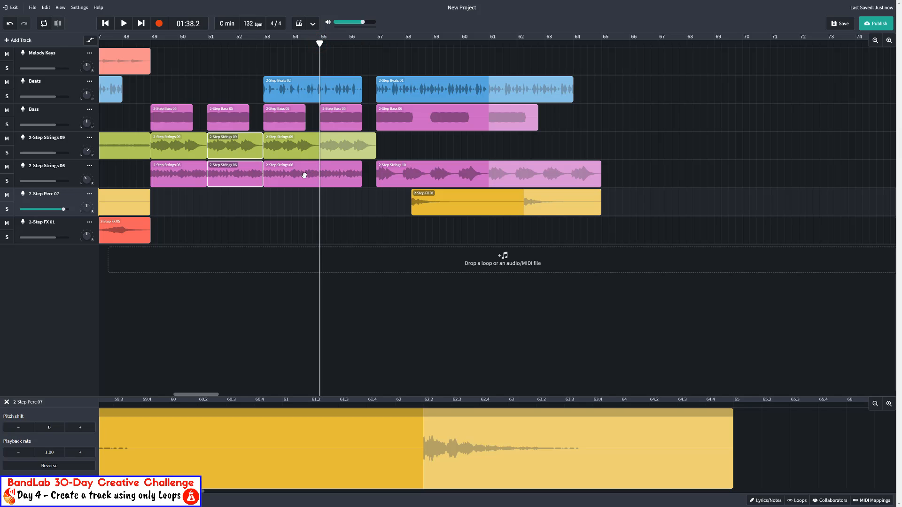
{"action": "left_click_drag", "start_coordinate": [300, 205], "coordinate": [305, 150]}
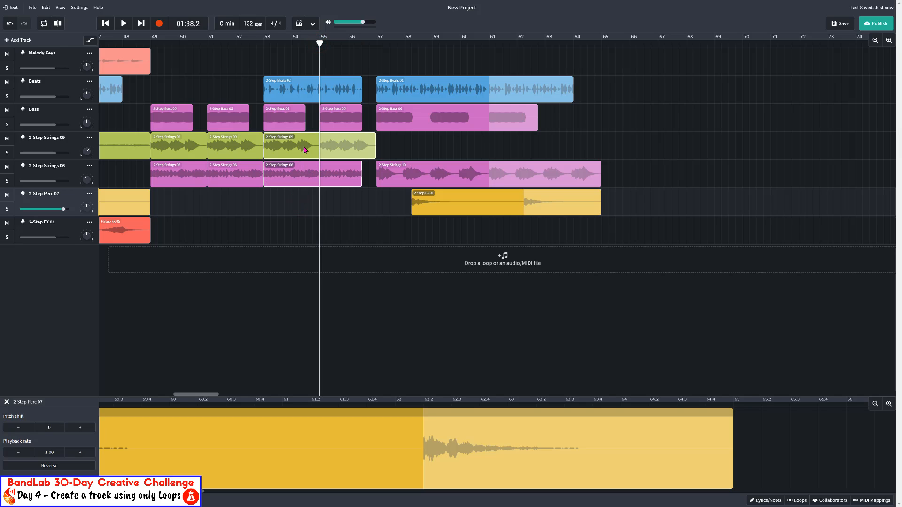
{"action": "key", "text": "ctrl+e"}
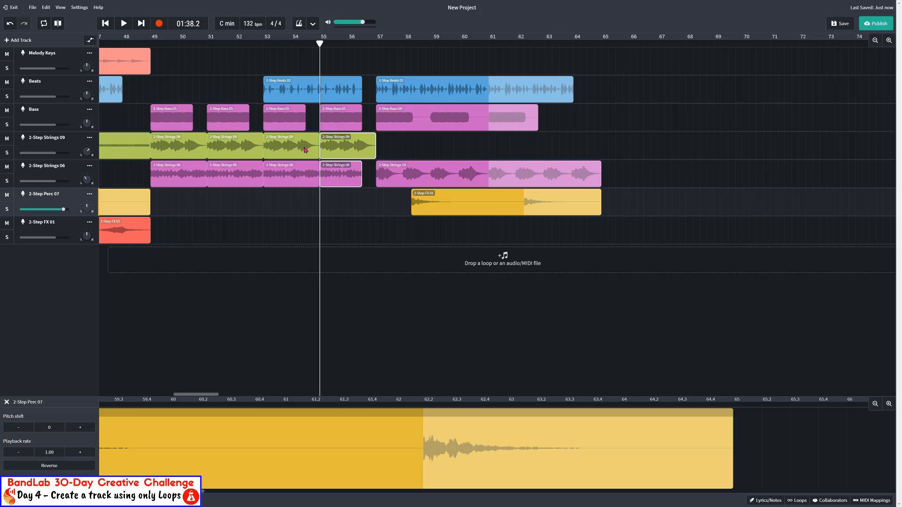
{"action": "left_click", "coordinate": [297, 202]}
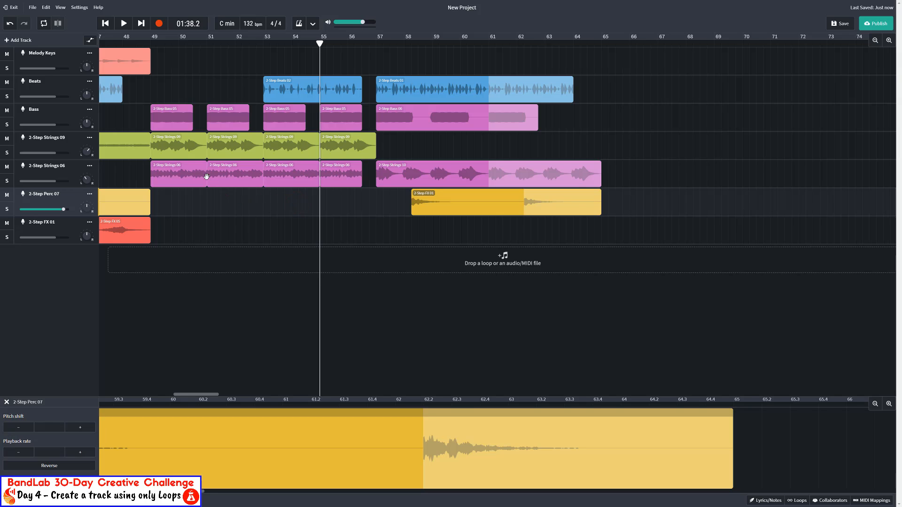
Step: Delete the Strings 09 pieces at bars 49 and 53 and the Strings 06 pieces at bars 51 and 55, and return the playhead to bar 49
{"action": "left_click", "coordinate": [183, 149]}
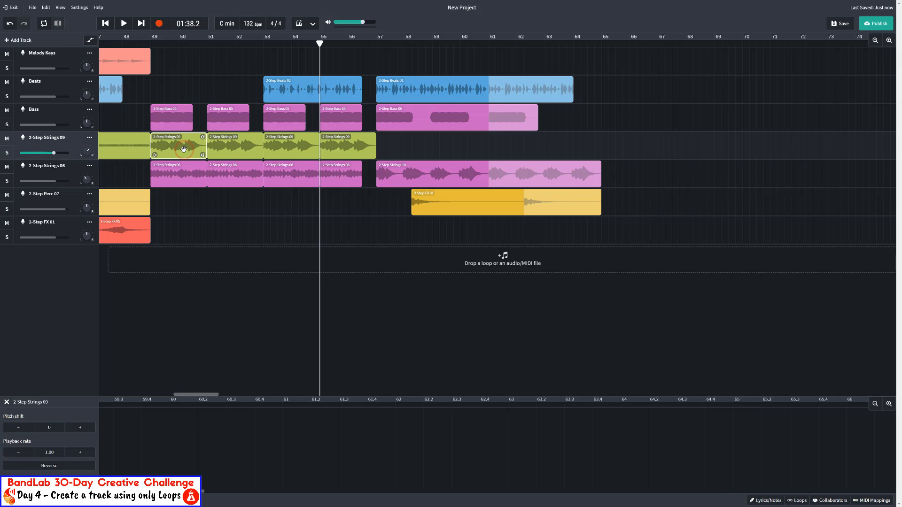
{"action": "key", "text": "Delete"}
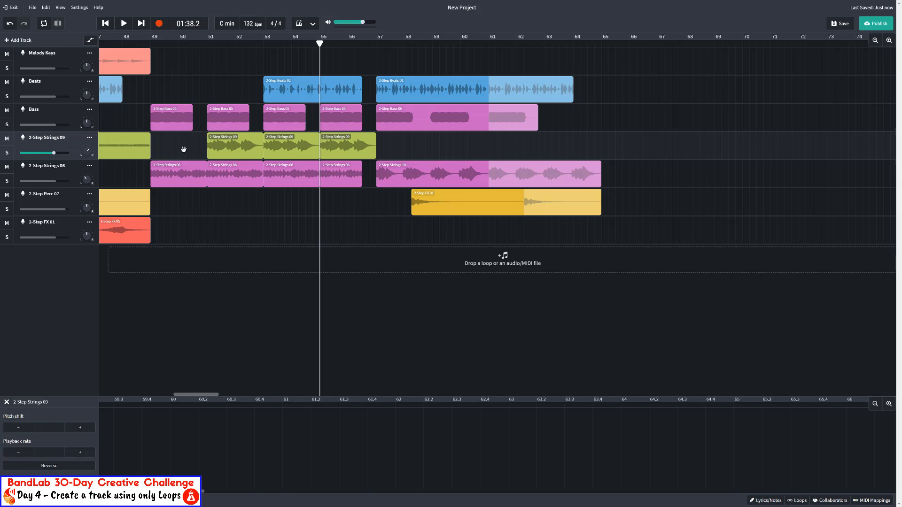
{"action": "left_click", "coordinate": [219, 169]}
{"action": "key", "text": "Delete"}
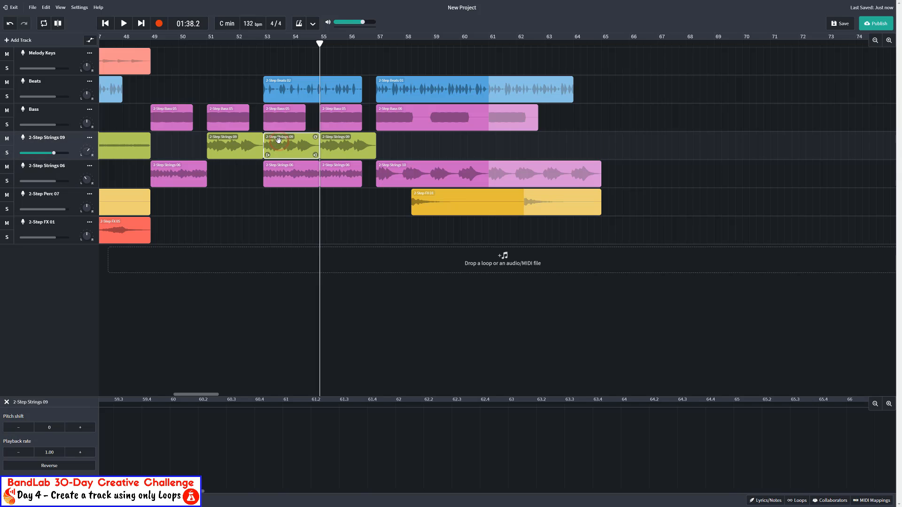
{"action": "key", "text": "Delete"}
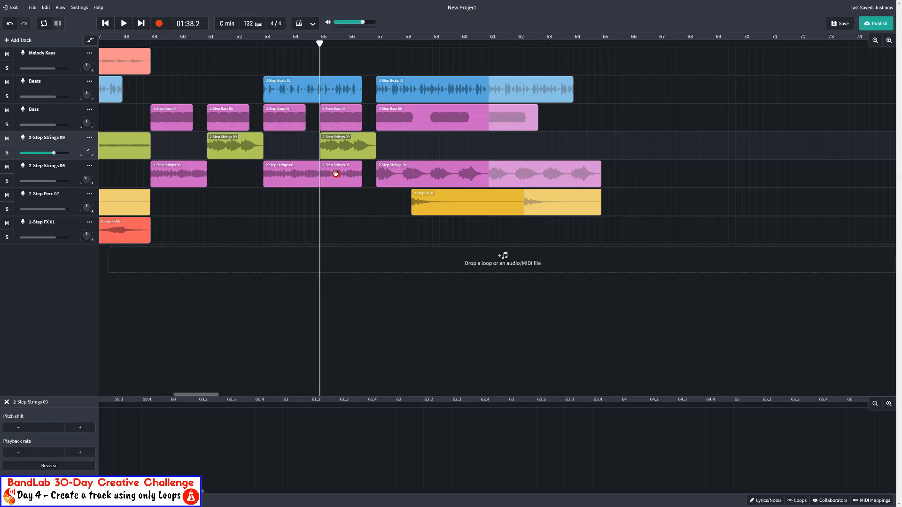
{"action": "left_click", "coordinate": [335, 174]}
{"action": "key", "text": "Delete"}
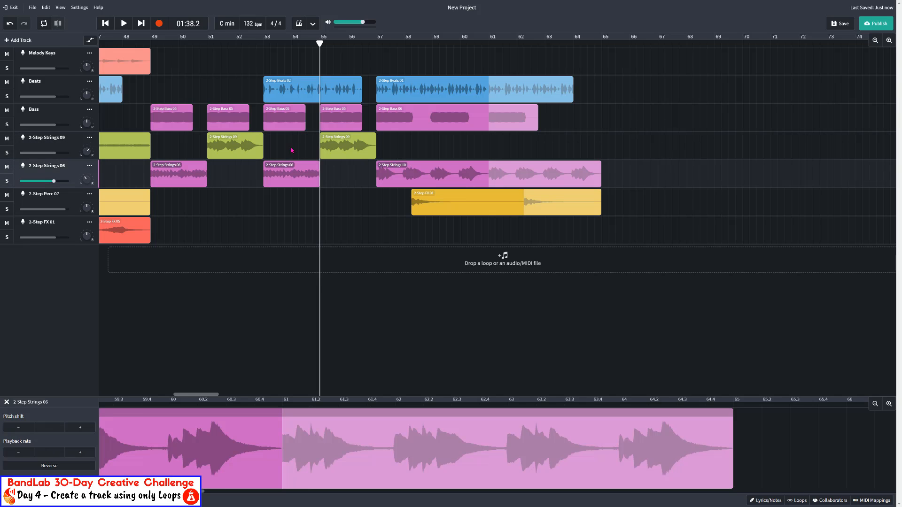
{"action": "left_click", "coordinate": [151, 43]}
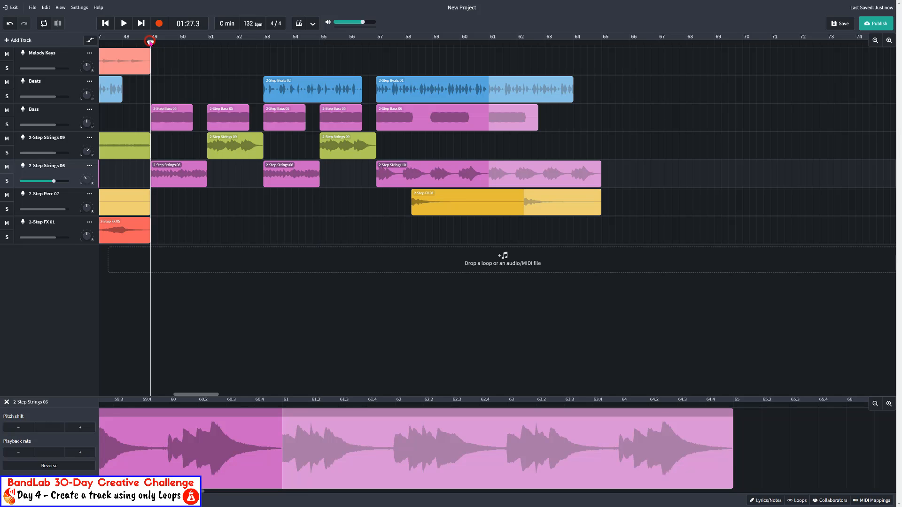